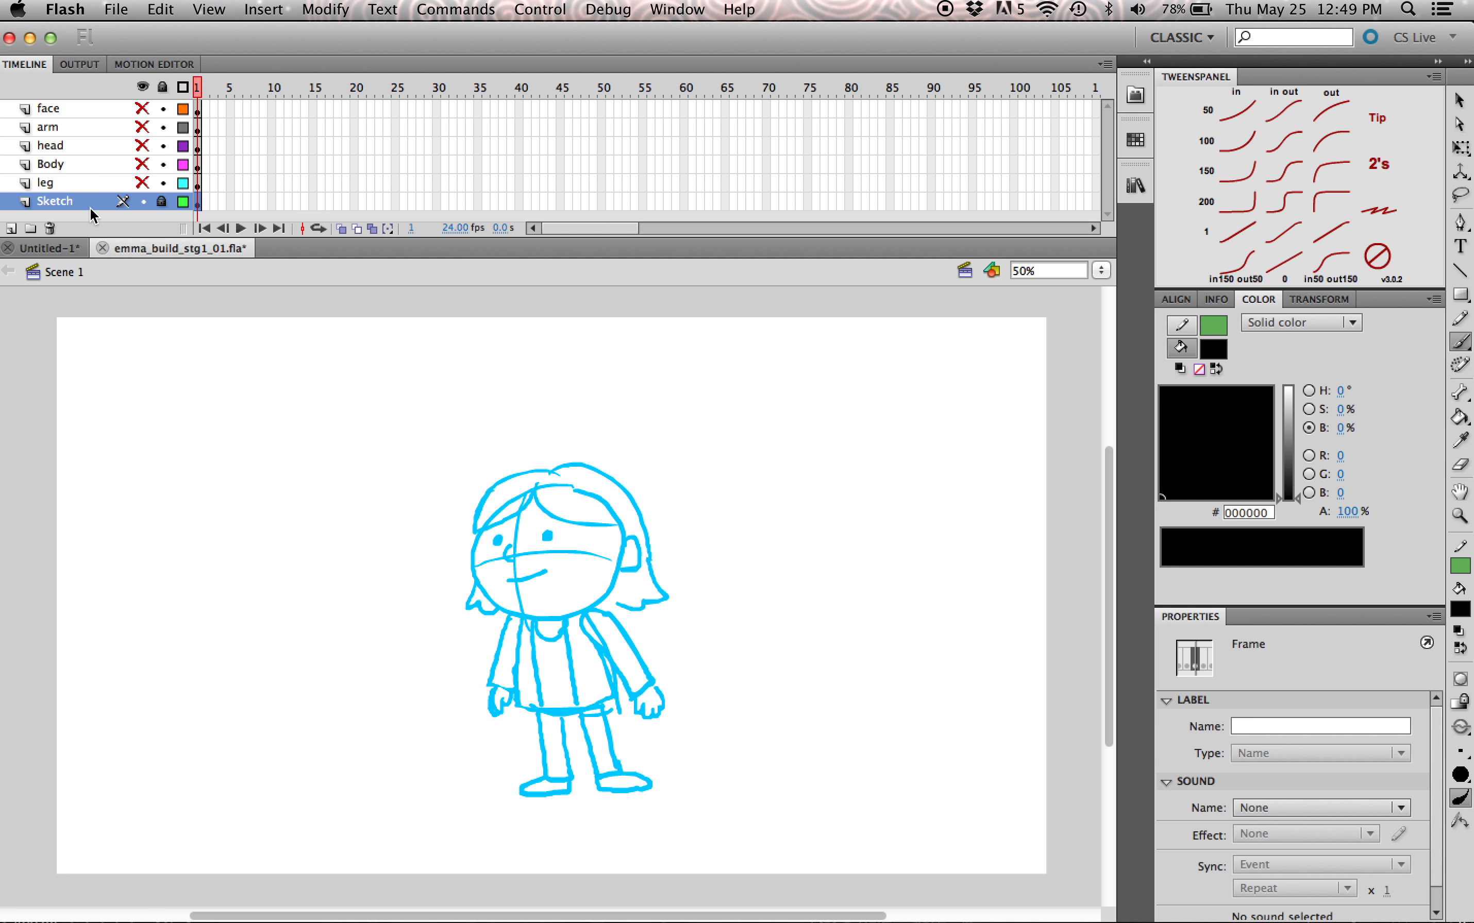
Step: Show the hidden face, arm, head, Body and leg layers and set the stage magnification to 100%
{"action": "left_click_drag", "start_coordinate": [142, 194], "coordinate": [149, 91]}
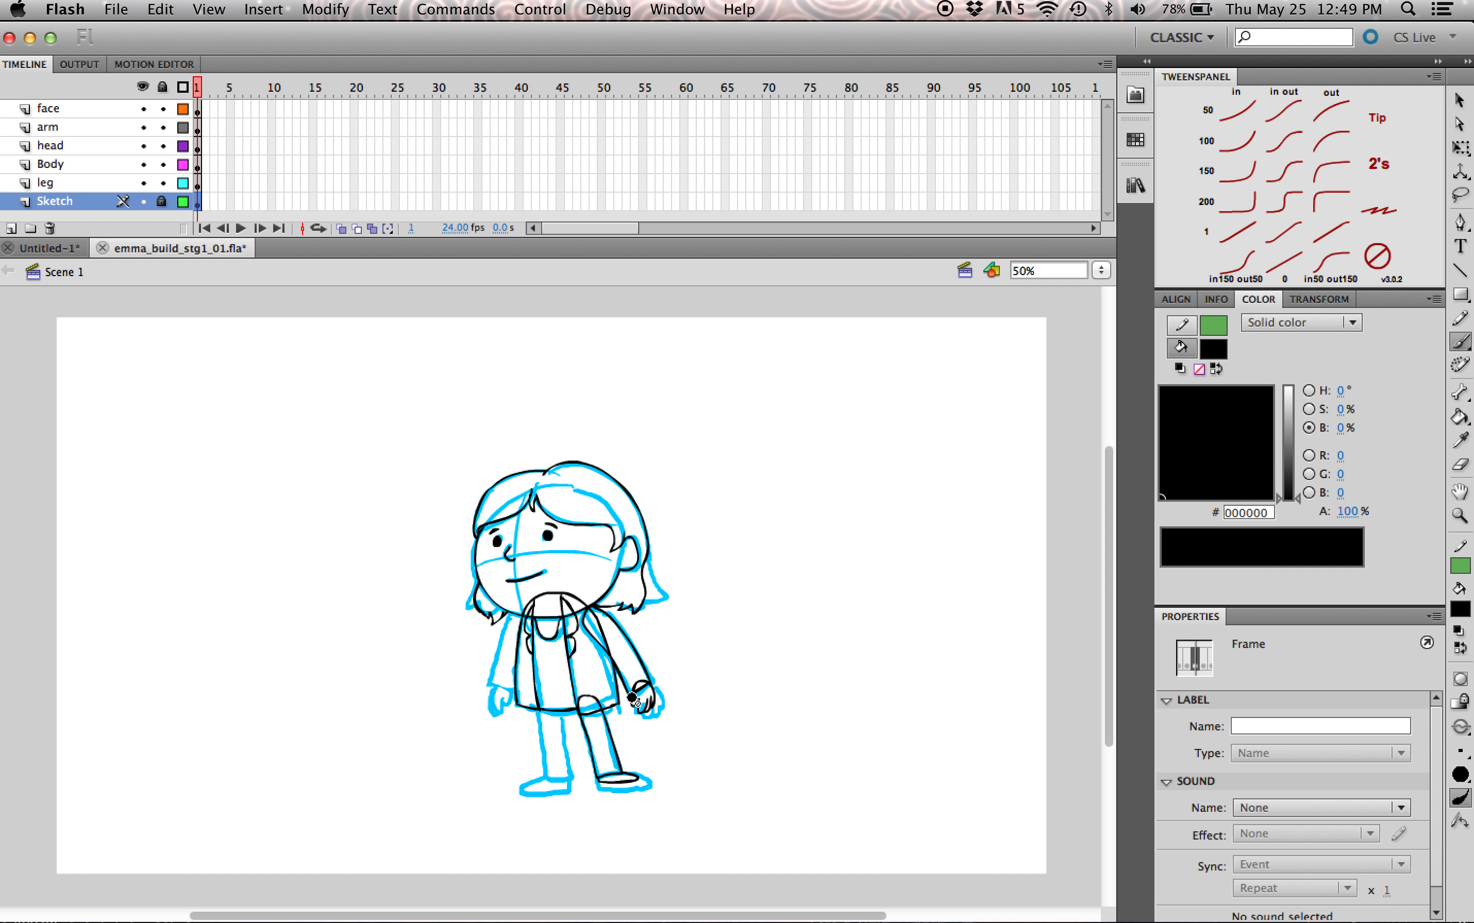
{"action": "left_click", "coordinate": [1100, 271]}
{"action": "left_click", "coordinate": [1099, 286]}
{"action": "left_click_drag", "start_coordinate": [1111, 564], "coordinate": [1110, 564]}
Step: Open the em_body symbol with its surrounding artwork to examine its contents, and return to Scene 1
{"action": "key", "text": "q"}
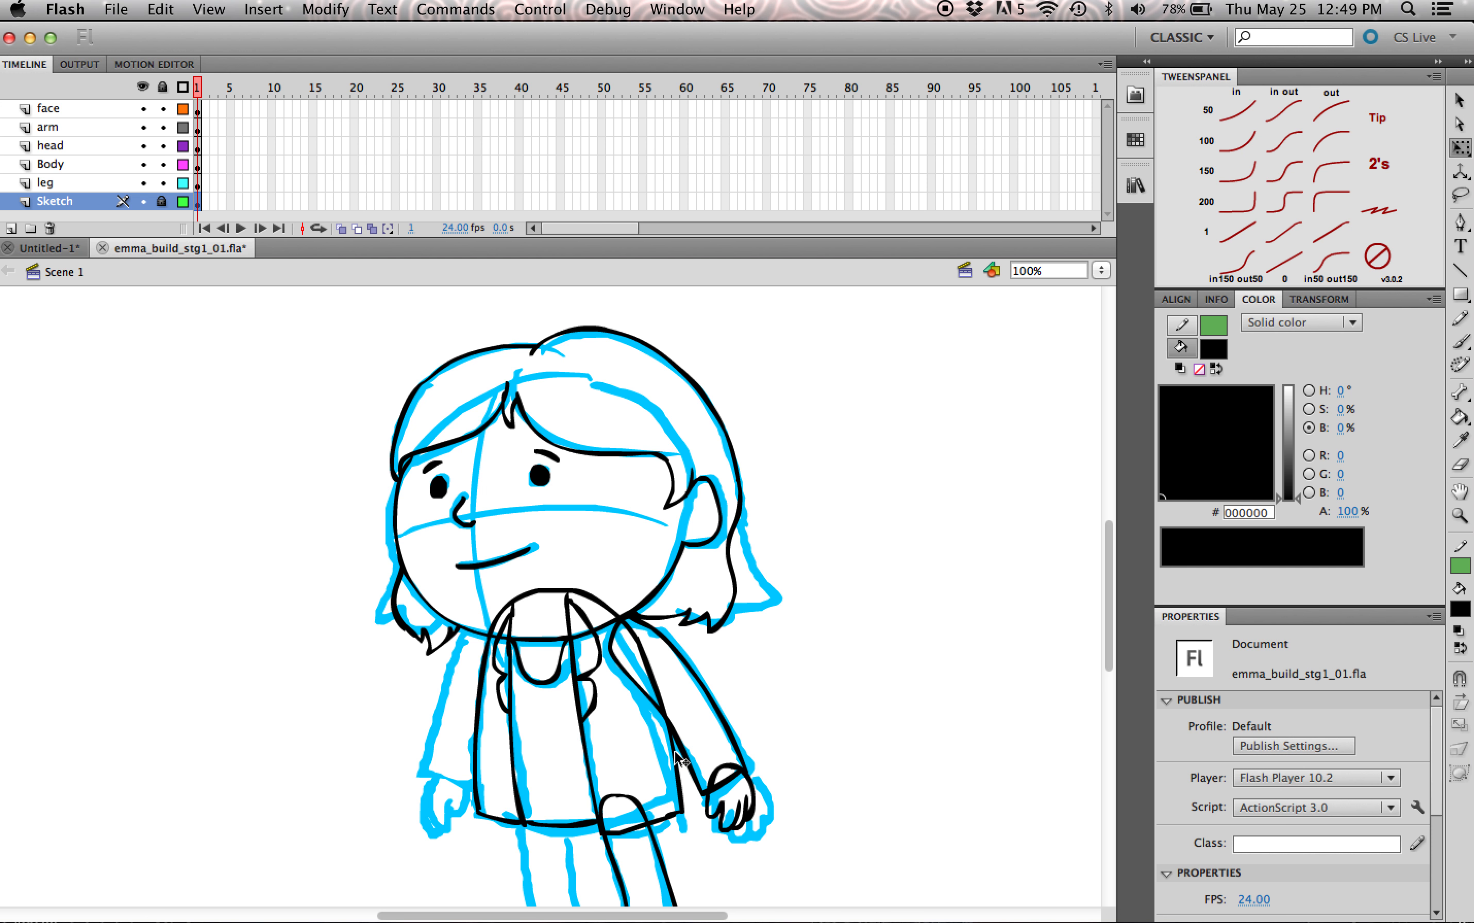
{"action": "left_click", "coordinate": [687, 766]}
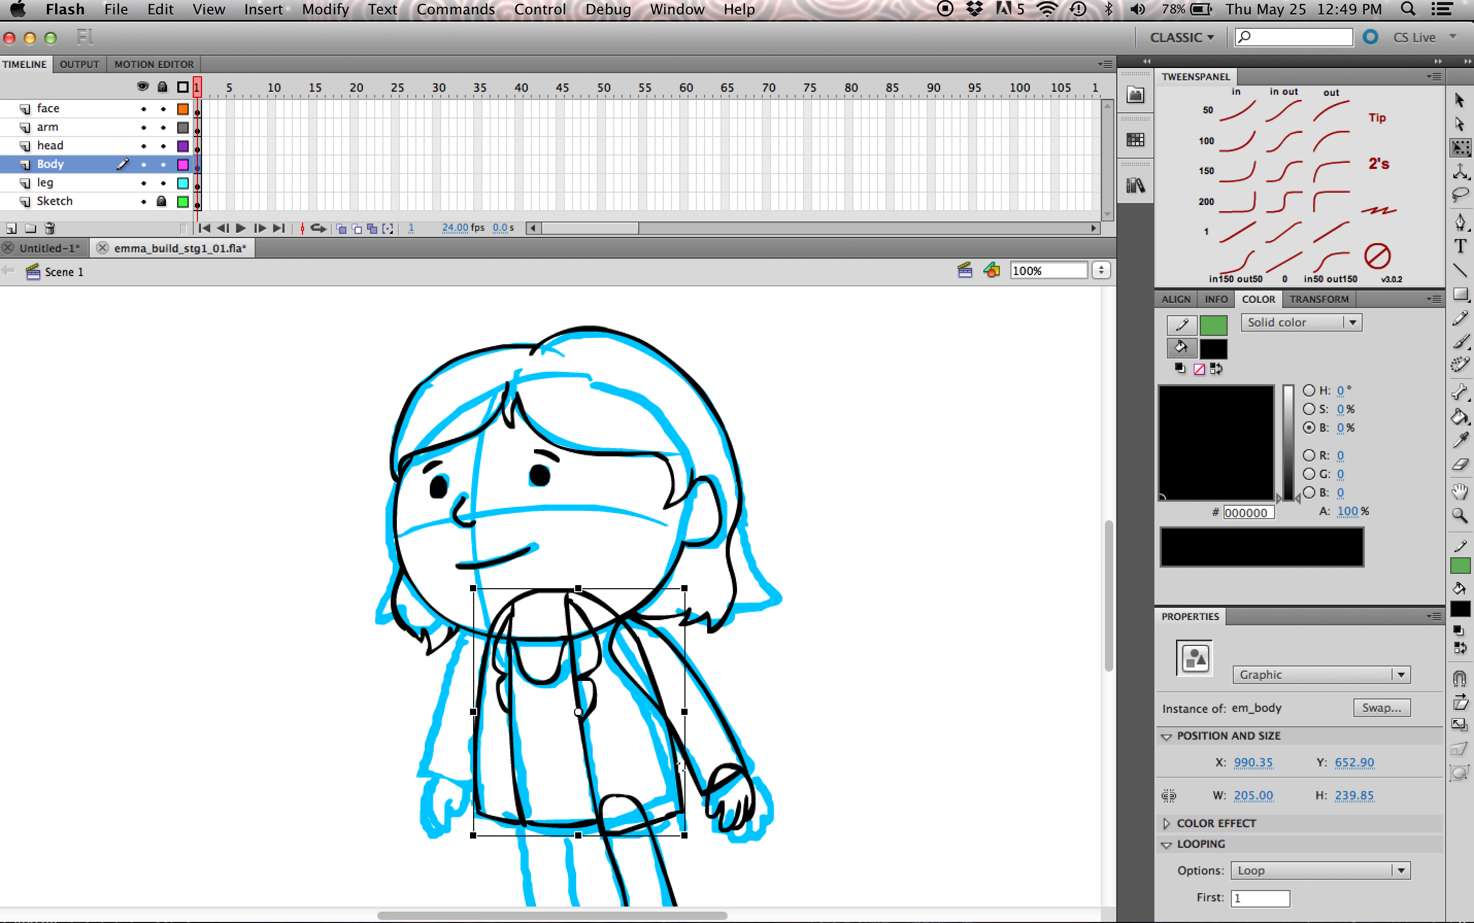
{"action": "double_click", "coordinate": [595, 706]}
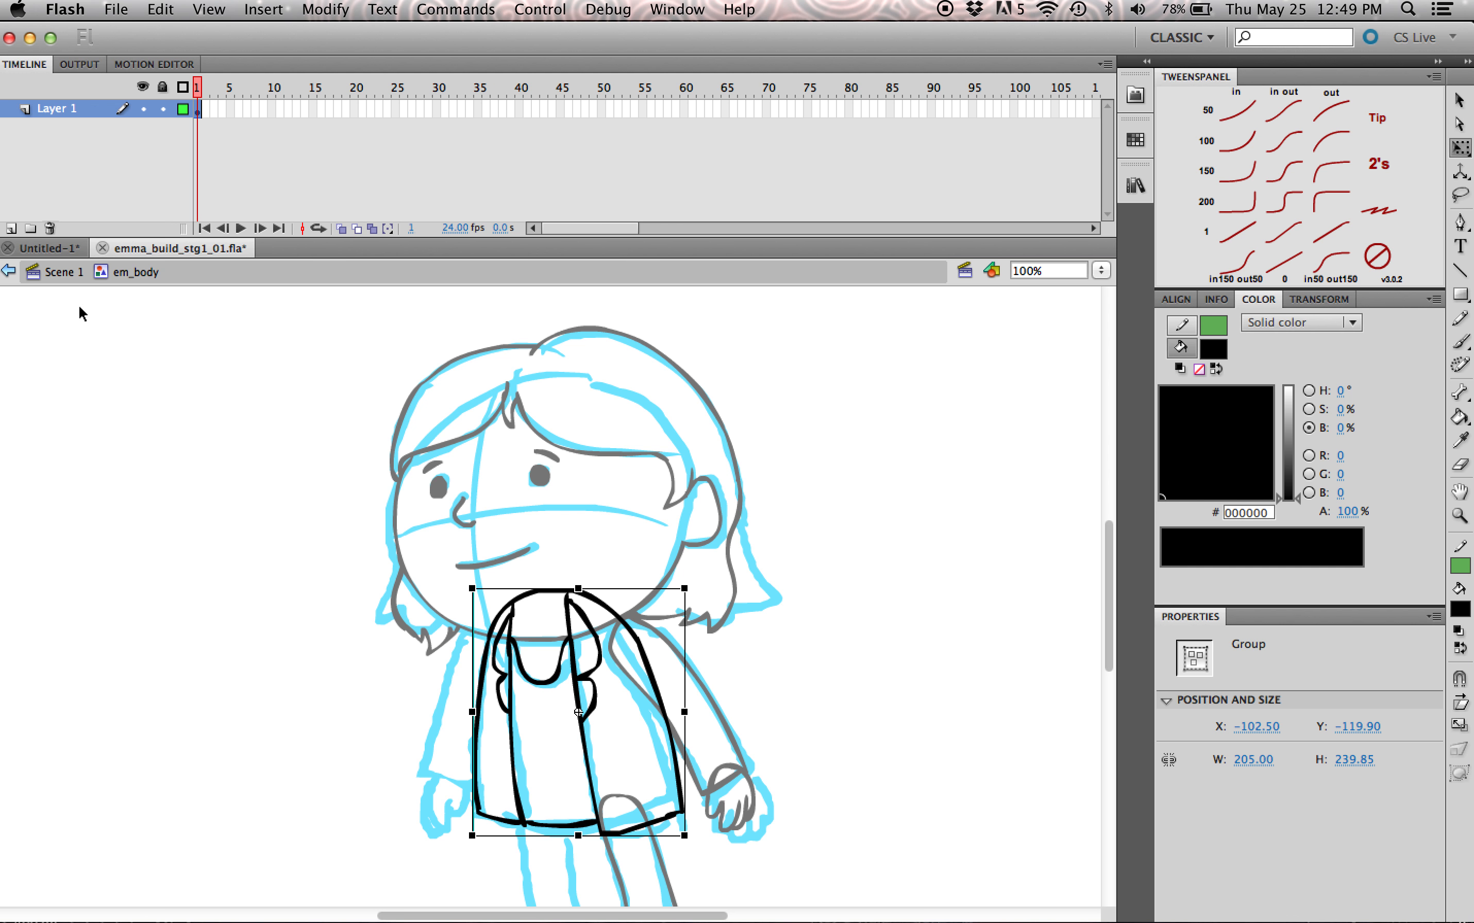
{"action": "left_click", "coordinate": [67, 276]}
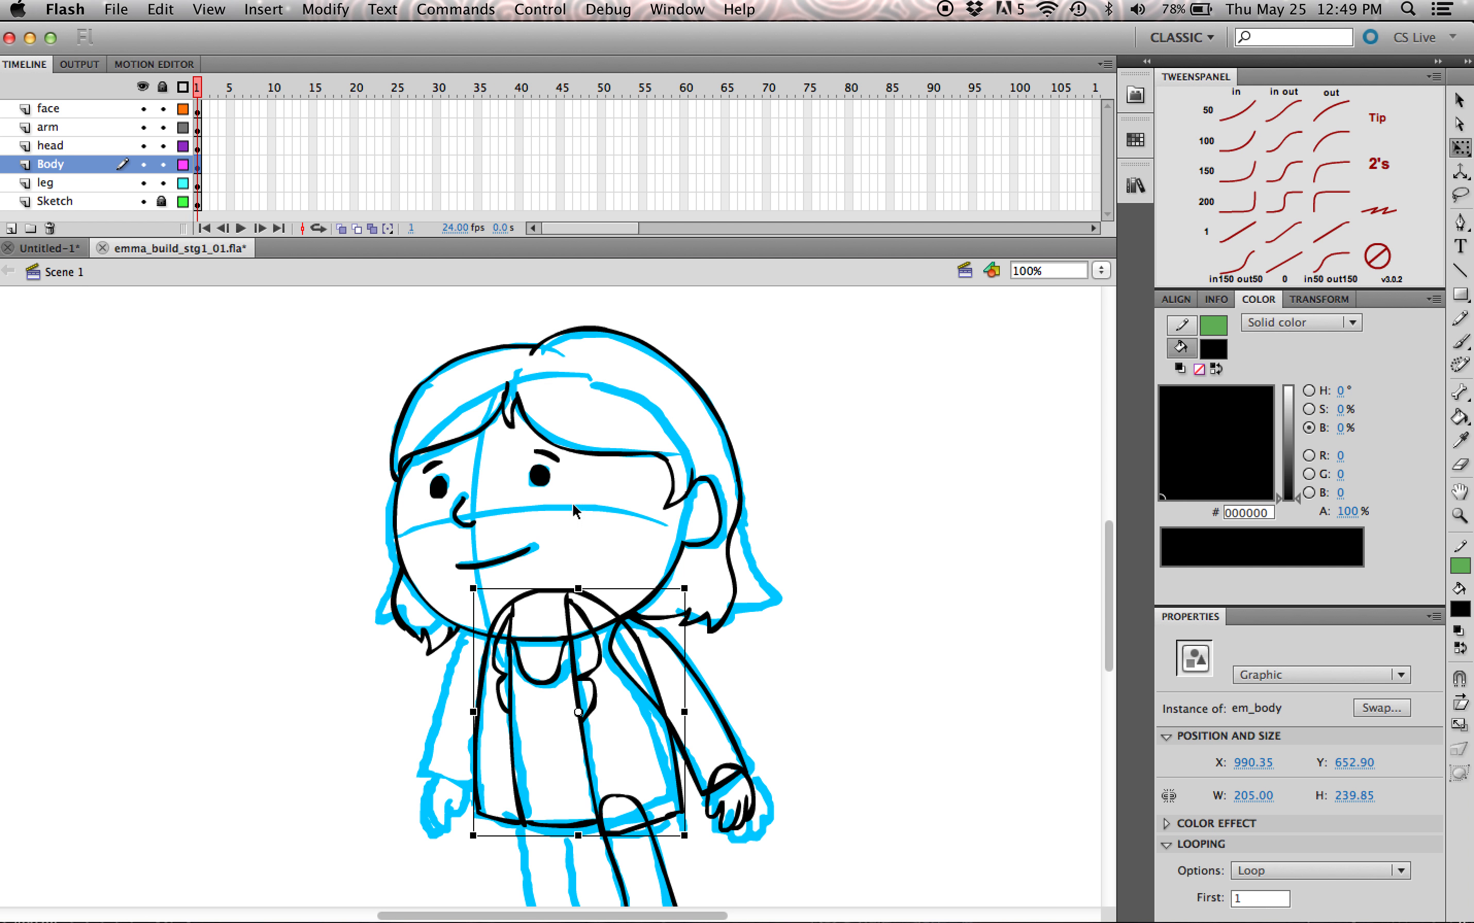
{"action": "left_click_drag", "start_coordinate": [1107, 571], "coordinate": [1111, 553]}
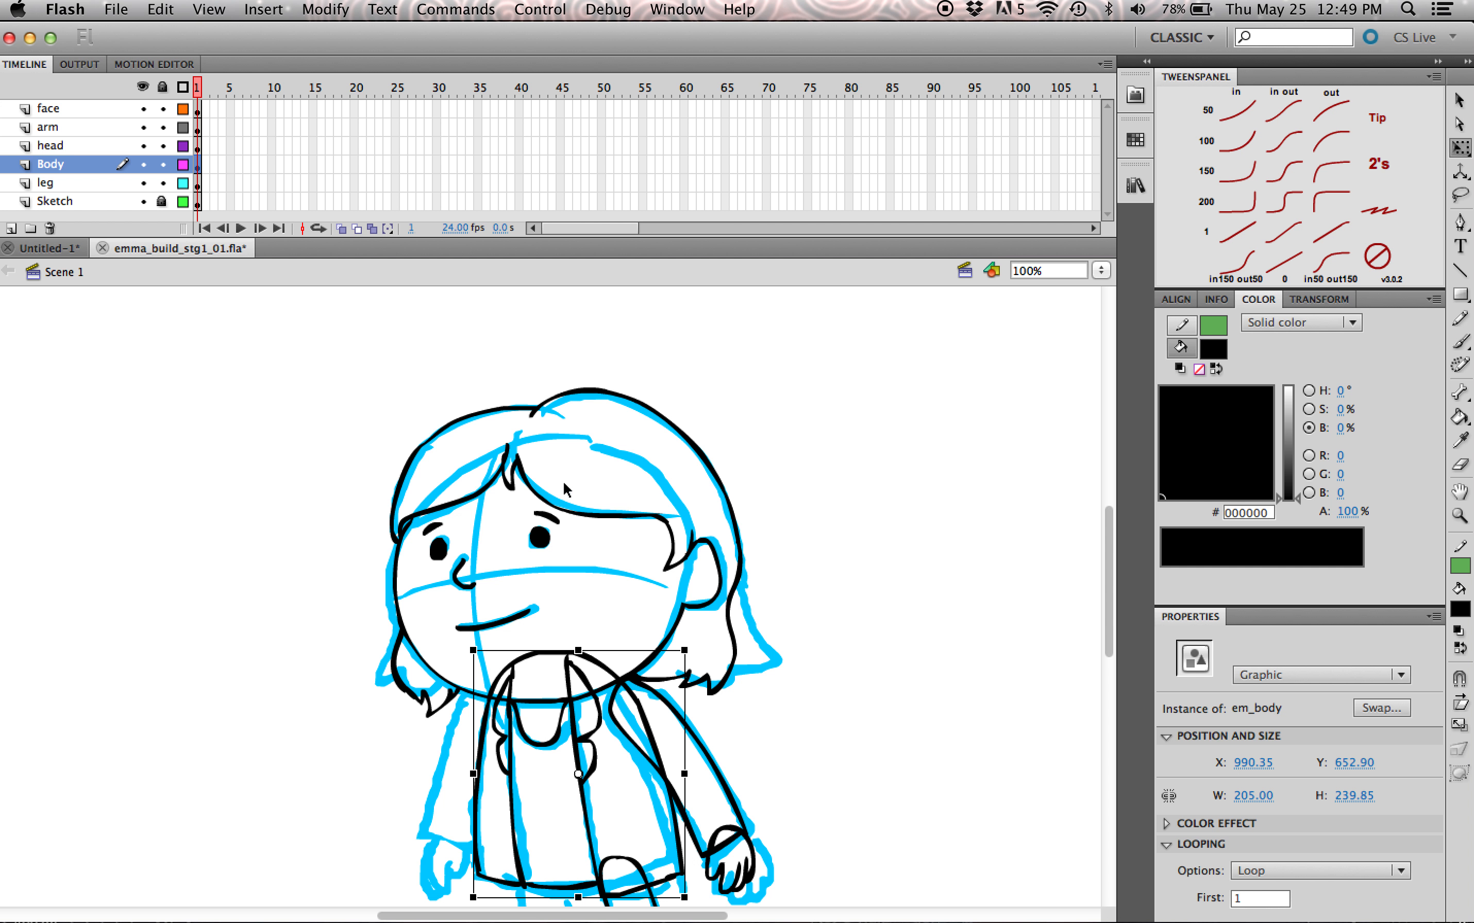
Step: Try moving the head group and the face group separately, undoing each move
{"action": "left_click", "coordinate": [571, 514]}
{"action": "left_click_drag", "start_coordinate": [1109, 587], "coordinate": [1111, 594]}
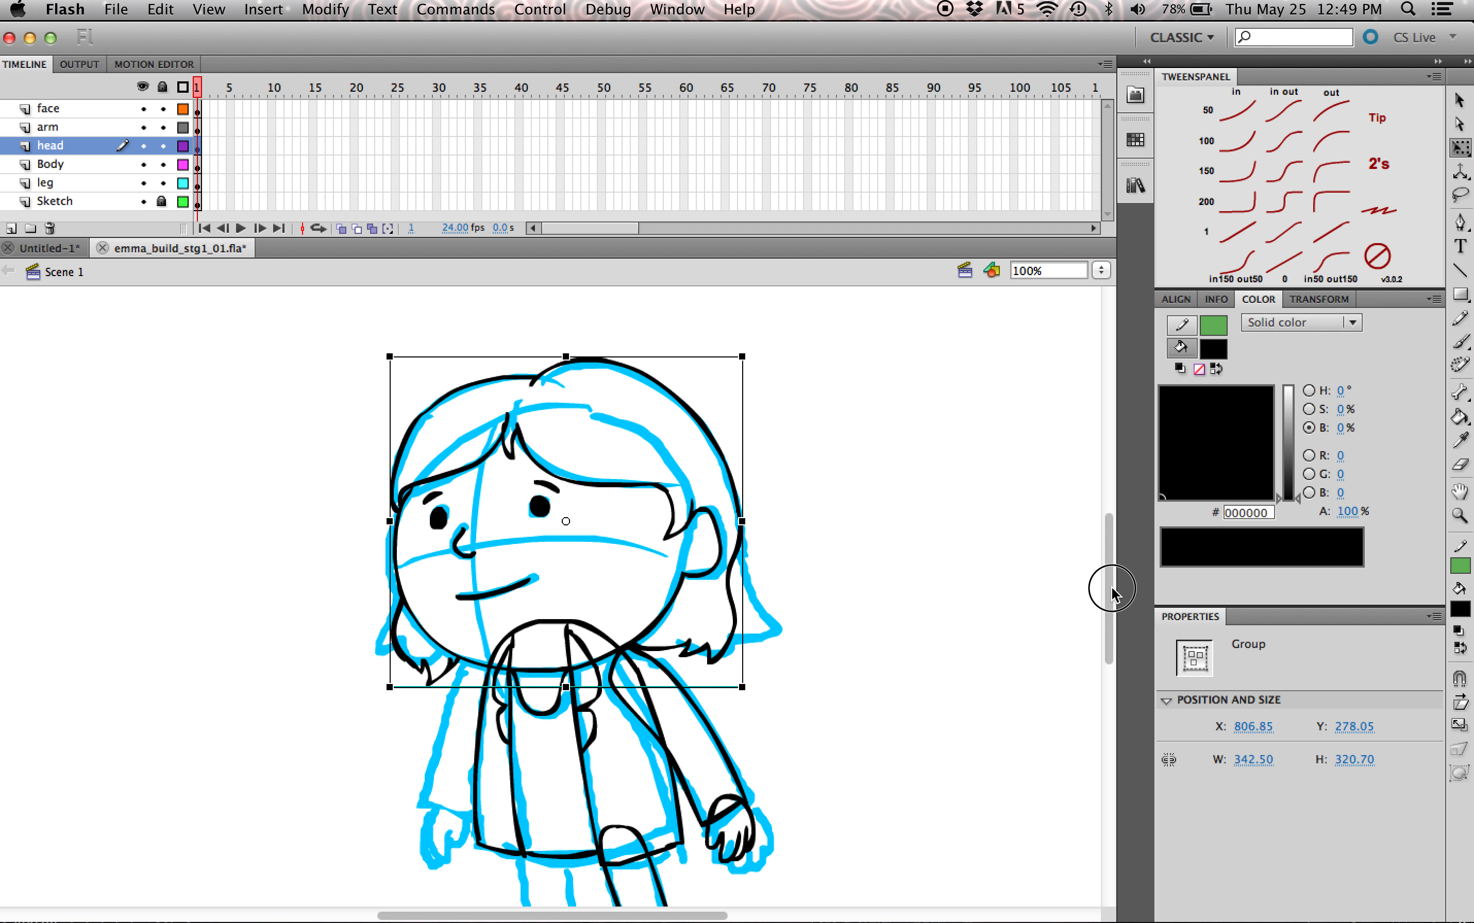
{"action": "left_click_drag", "start_coordinate": [606, 492], "coordinate": [699, 433]}
{"action": "key", "text": "super+z"}
{"action": "mouse_move", "coordinate": [536, 511]}
{"action": "left_mouse_down"}
{"action": "mouse_move", "coordinate": [579, 517]}
{"action": "mouse_move", "coordinate": [554, 507]}
{"action": "left_mouse_up"}
{"action": "key", "text": "super+z"}
{"action": "left_click_drag", "start_coordinate": [826, 359], "coordinate": [506, 550]}
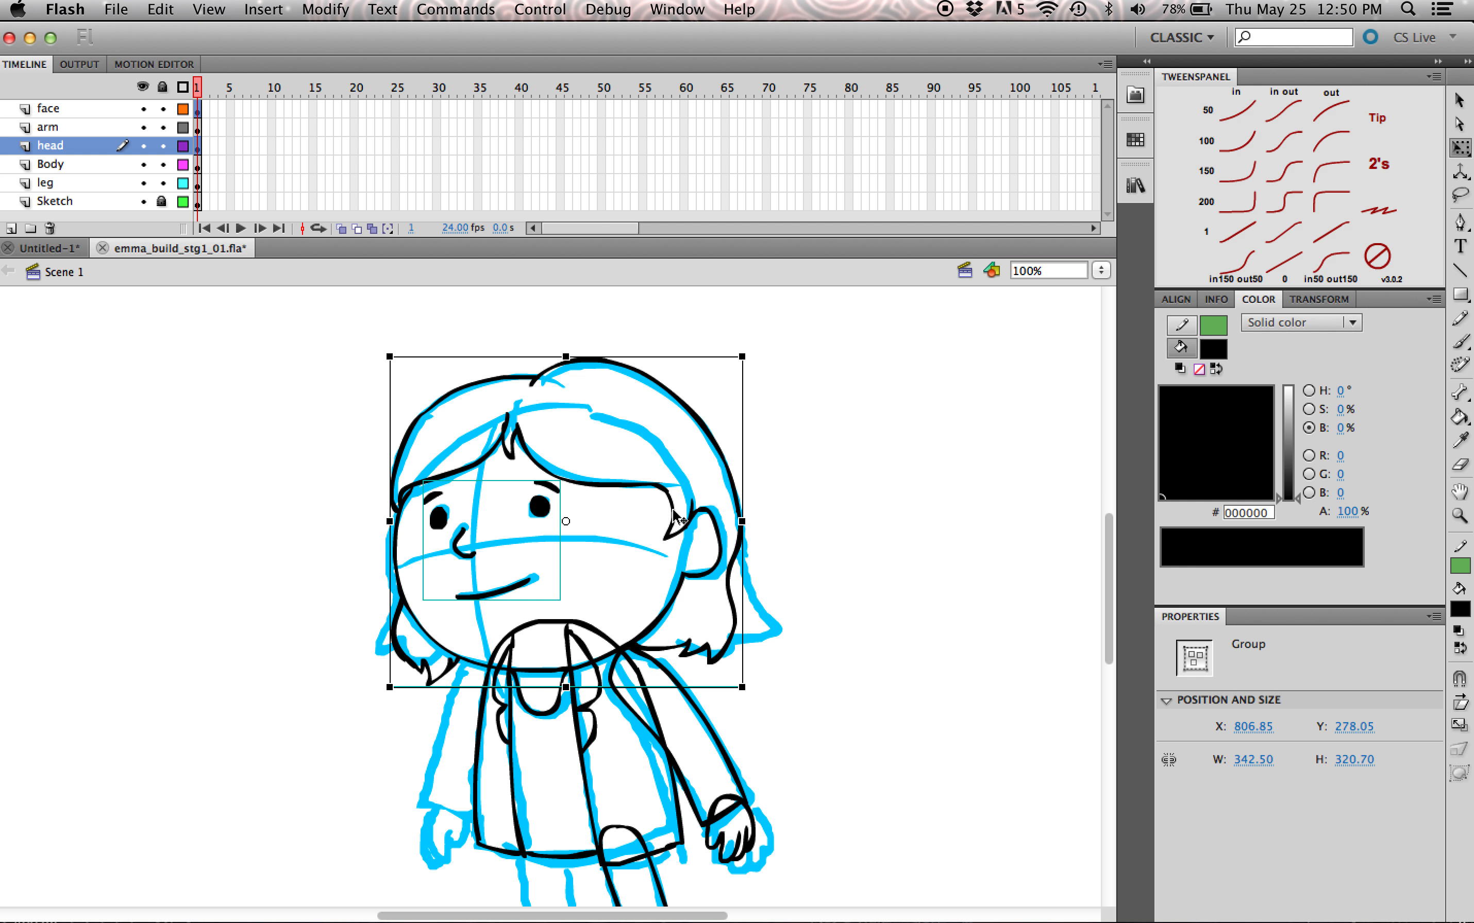
{"action": "left_click", "coordinate": [651, 522]}
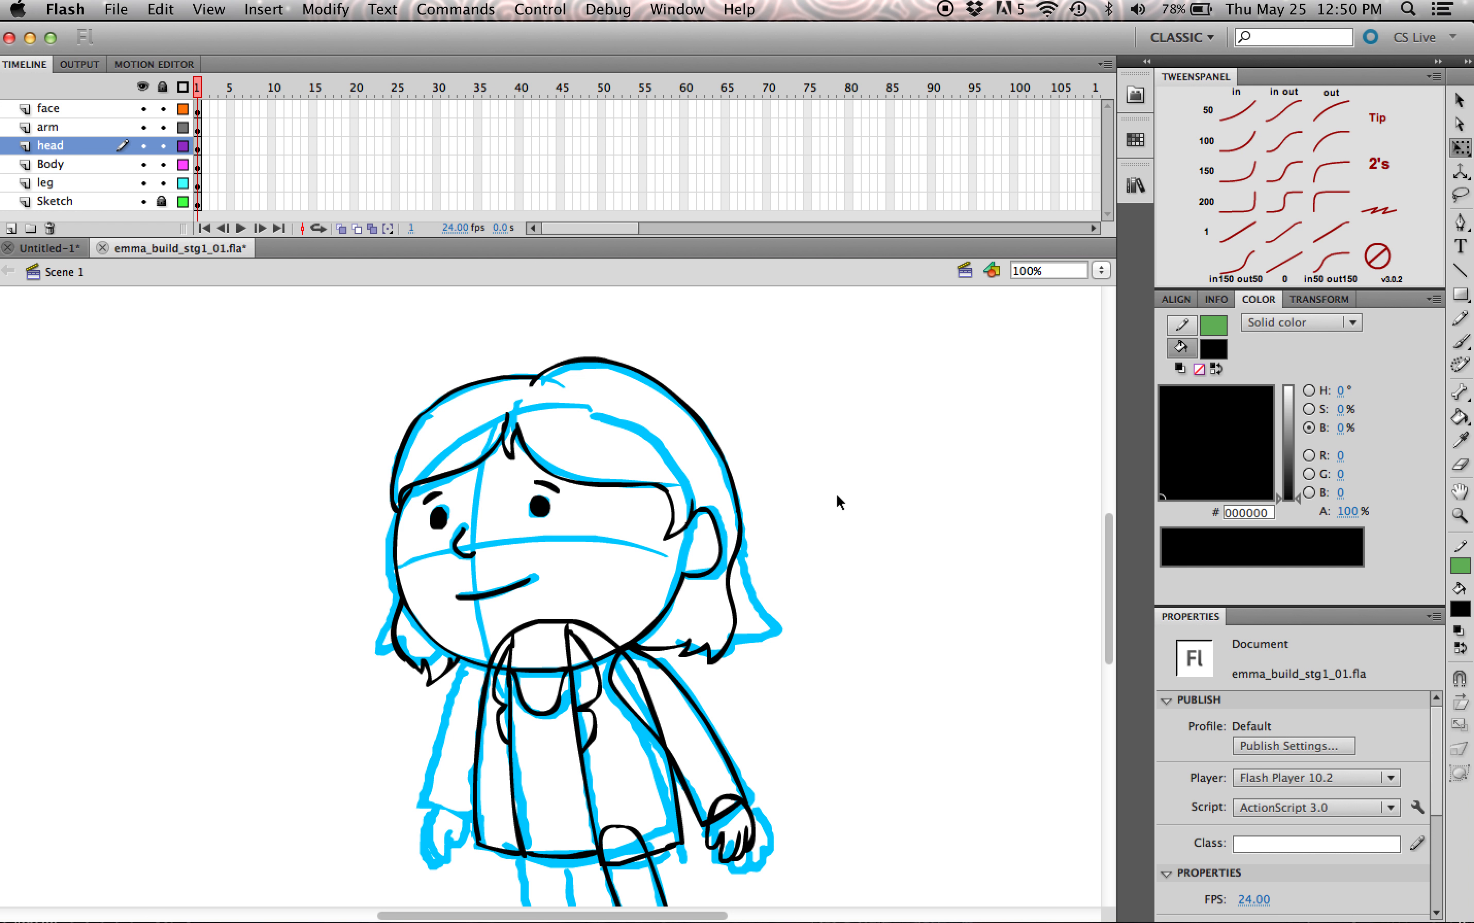
Step: Brush a black double-lined oval of about 108 by 102 px beside the head and group it
{"action": "key", "text": "b"}
{"action": "mouse_move", "coordinate": [923, 439]}
{"action": "left_mouse_down"}
{"action": "mouse_move", "coordinate": [915, 523]}
{"action": "mouse_move", "coordinate": [863, 514]}
{"action": "mouse_move", "coordinate": [943, 468]}
{"action": "left_mouse_up"}
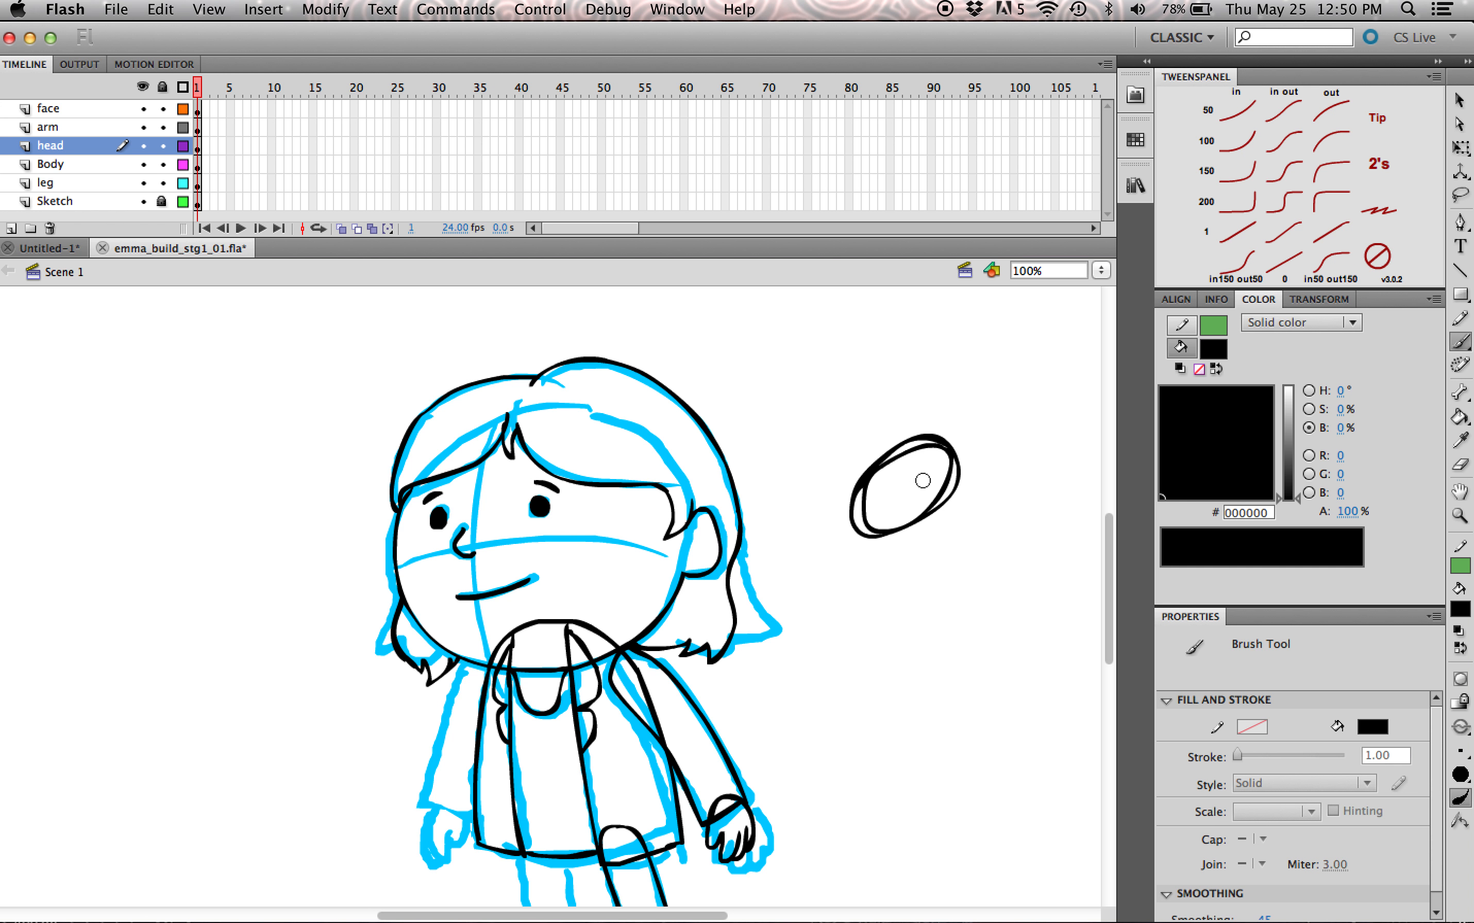
{"action": "key", "text": "q"}
{"action": "left_click", "coordinate": [945, 468]}
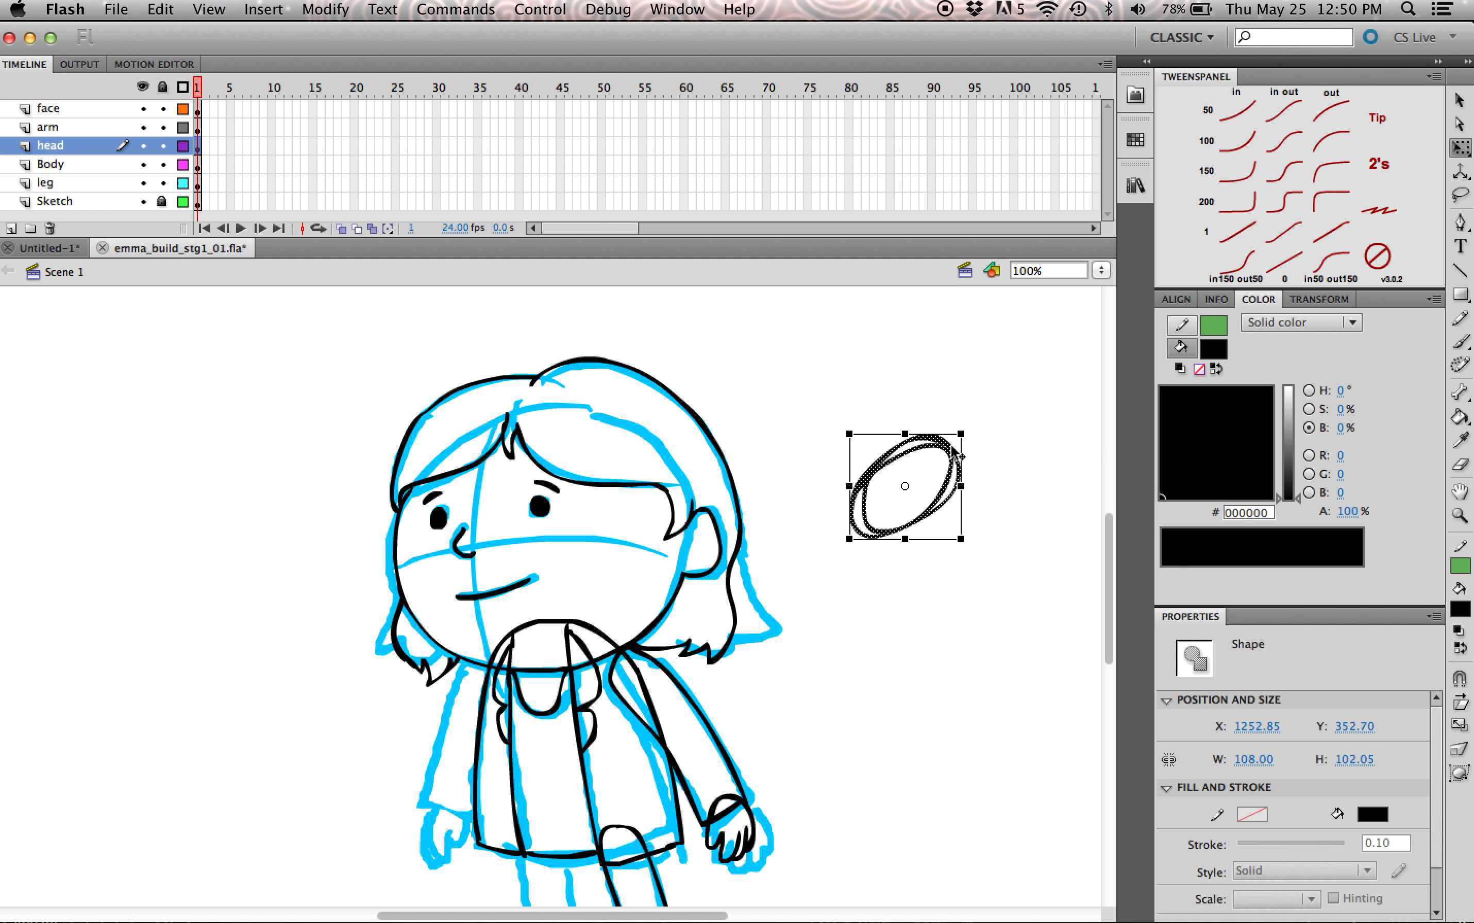
{"action": "key", "text": "super+g"}
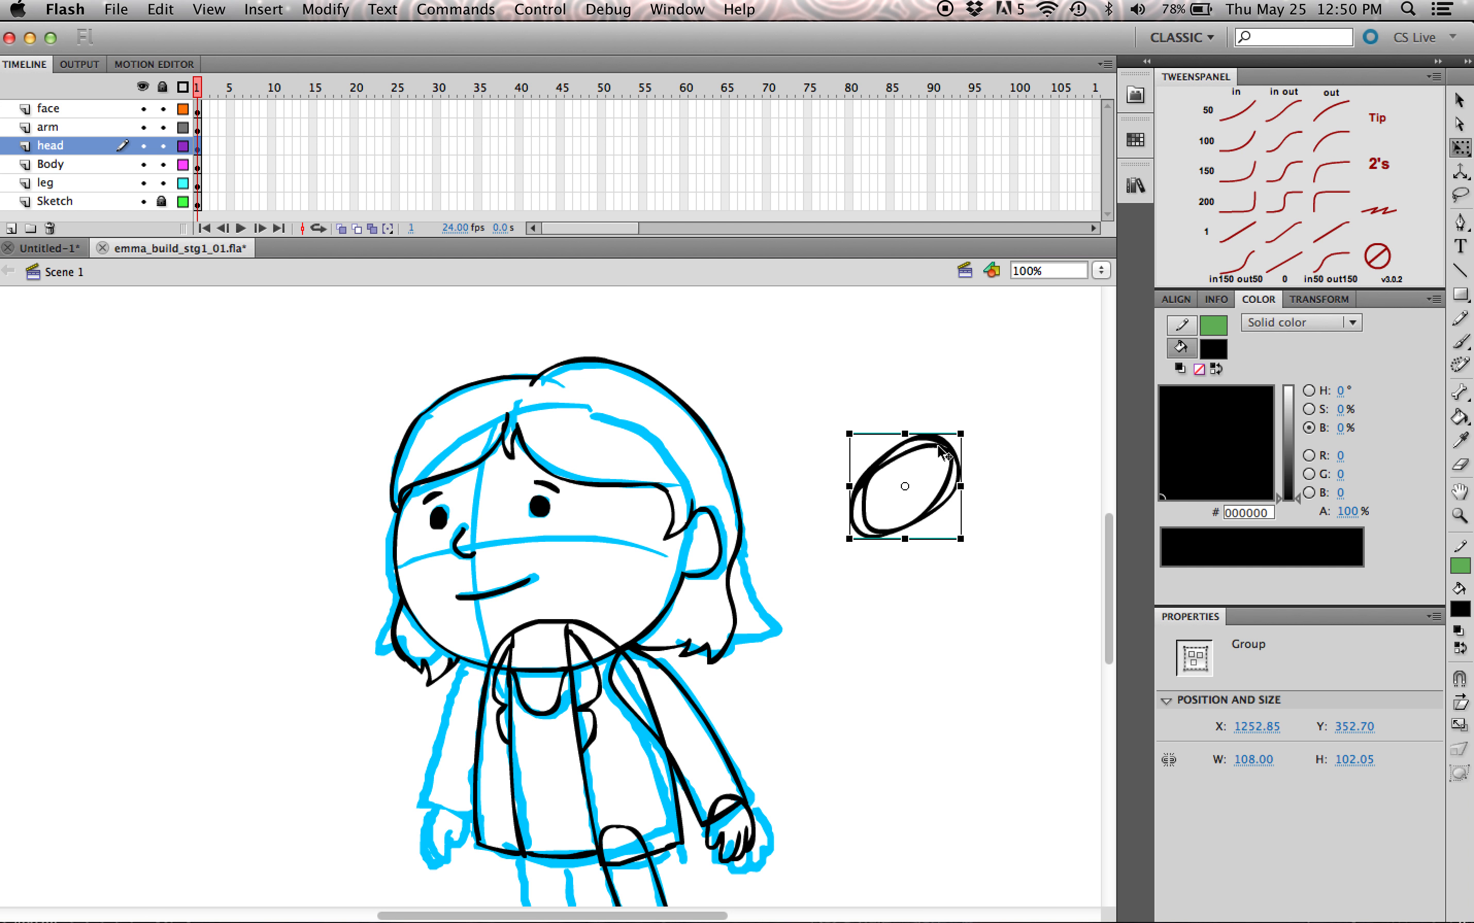
Step: Move and skew the grouped oval beside the head and open the group for editing
{"action": "left_click", "coordinate": [968, 390]}
{"action": "mouse_move", "coordinate": [940, 448]}
{"action": "left_mouse_down"}
{"action": "mouse_move", "coordinate": [985, 399]}
{"action": "mouse_move", "coordinate": [914, 445]}
{"action": "left_mouse_up"}
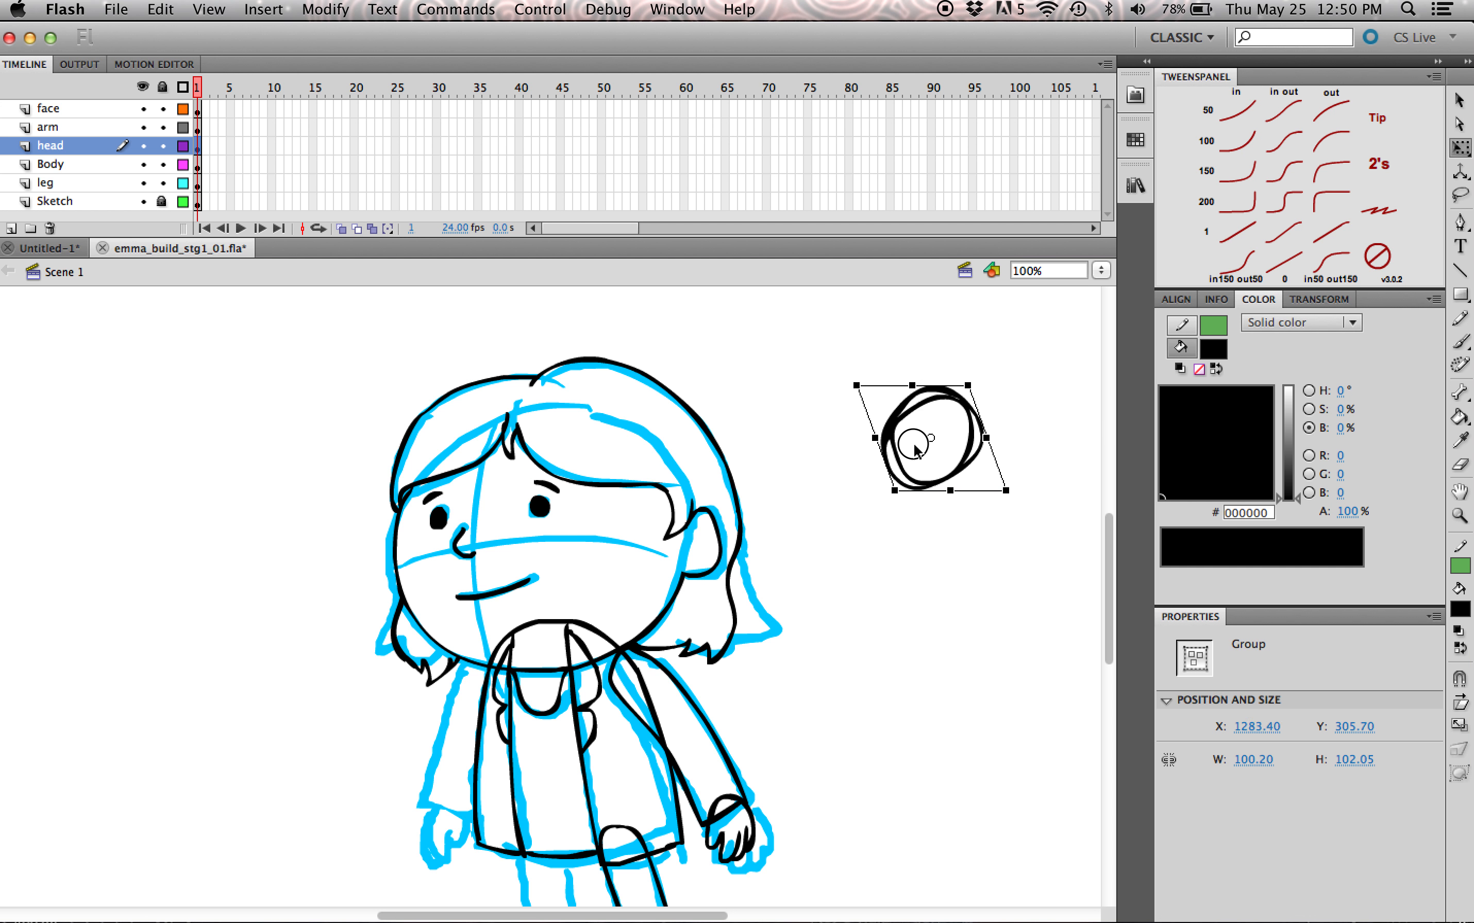
{"action": "double_click", "coordinate": [916, 408]}
{"action": "left_click", "coordinate": [835, 334]}
Step: Undo the oval group's transformations and delete the group from Scene 1
{"action": "key", "text": "super+z"}
{"action": "key", "text": "super+z"}
{"action": "key", "text": "super+z"}
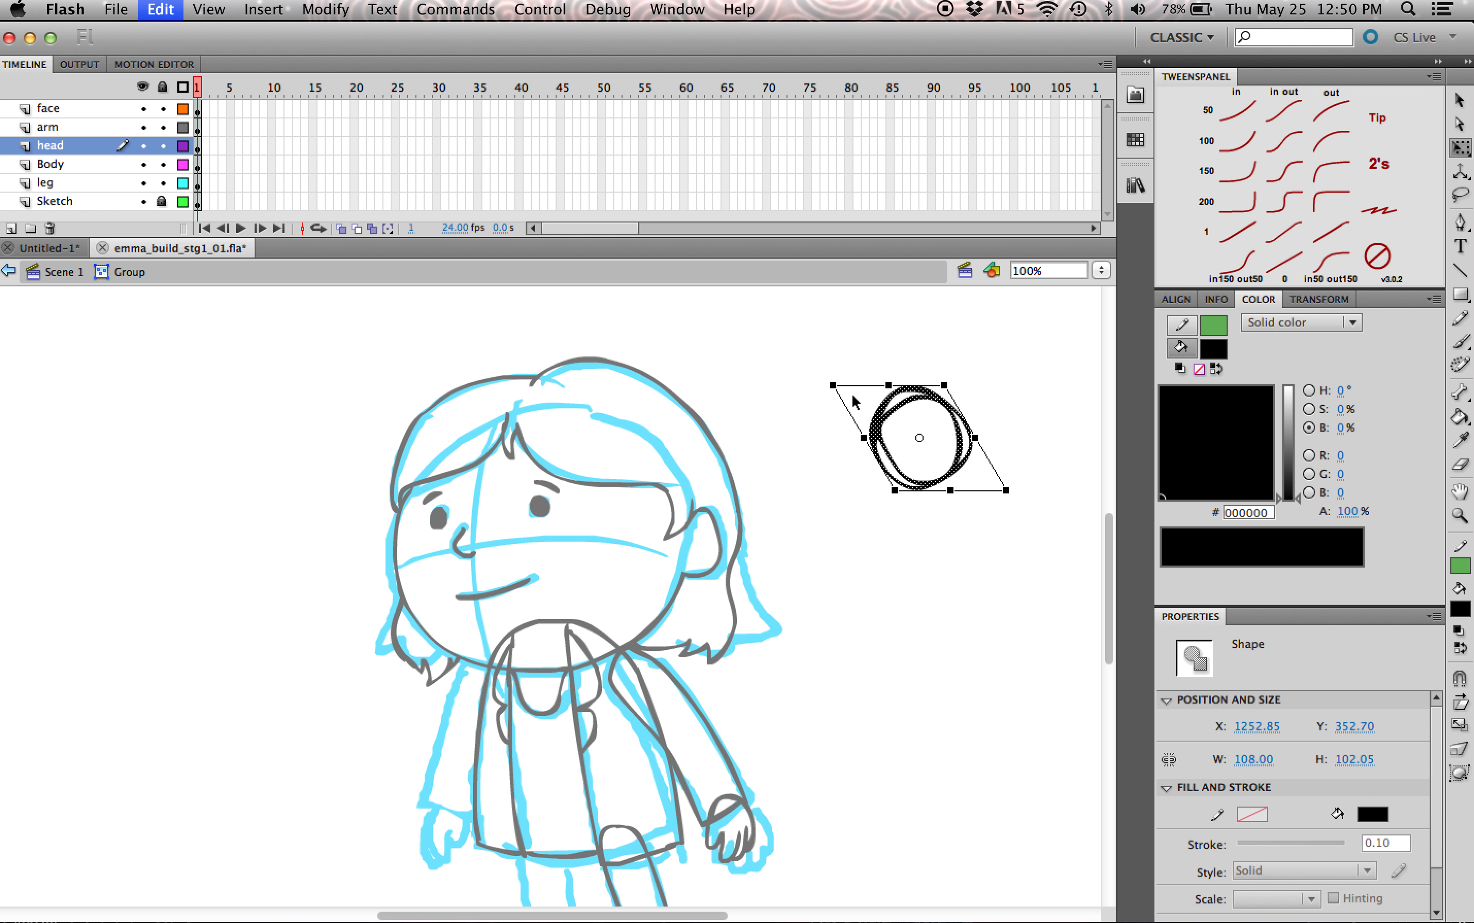
{"action": "key", "text": "super+z"}
{"action": "key", "text": "super+z"}
{"action": "key", "text": "super+z"}
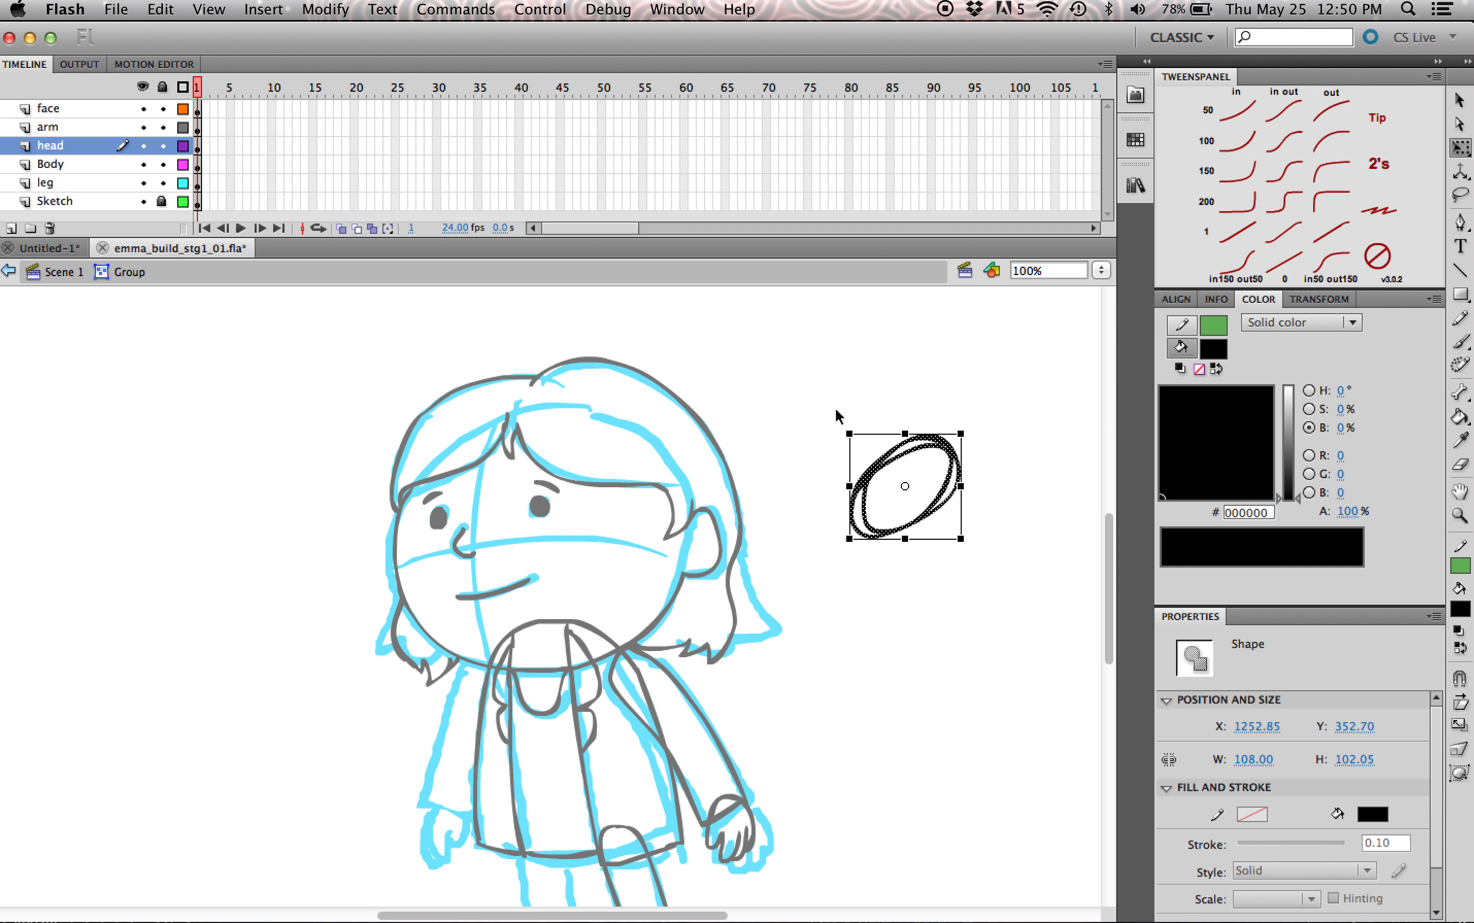
{"action": "left_click", "coordinate": [61, 271]}
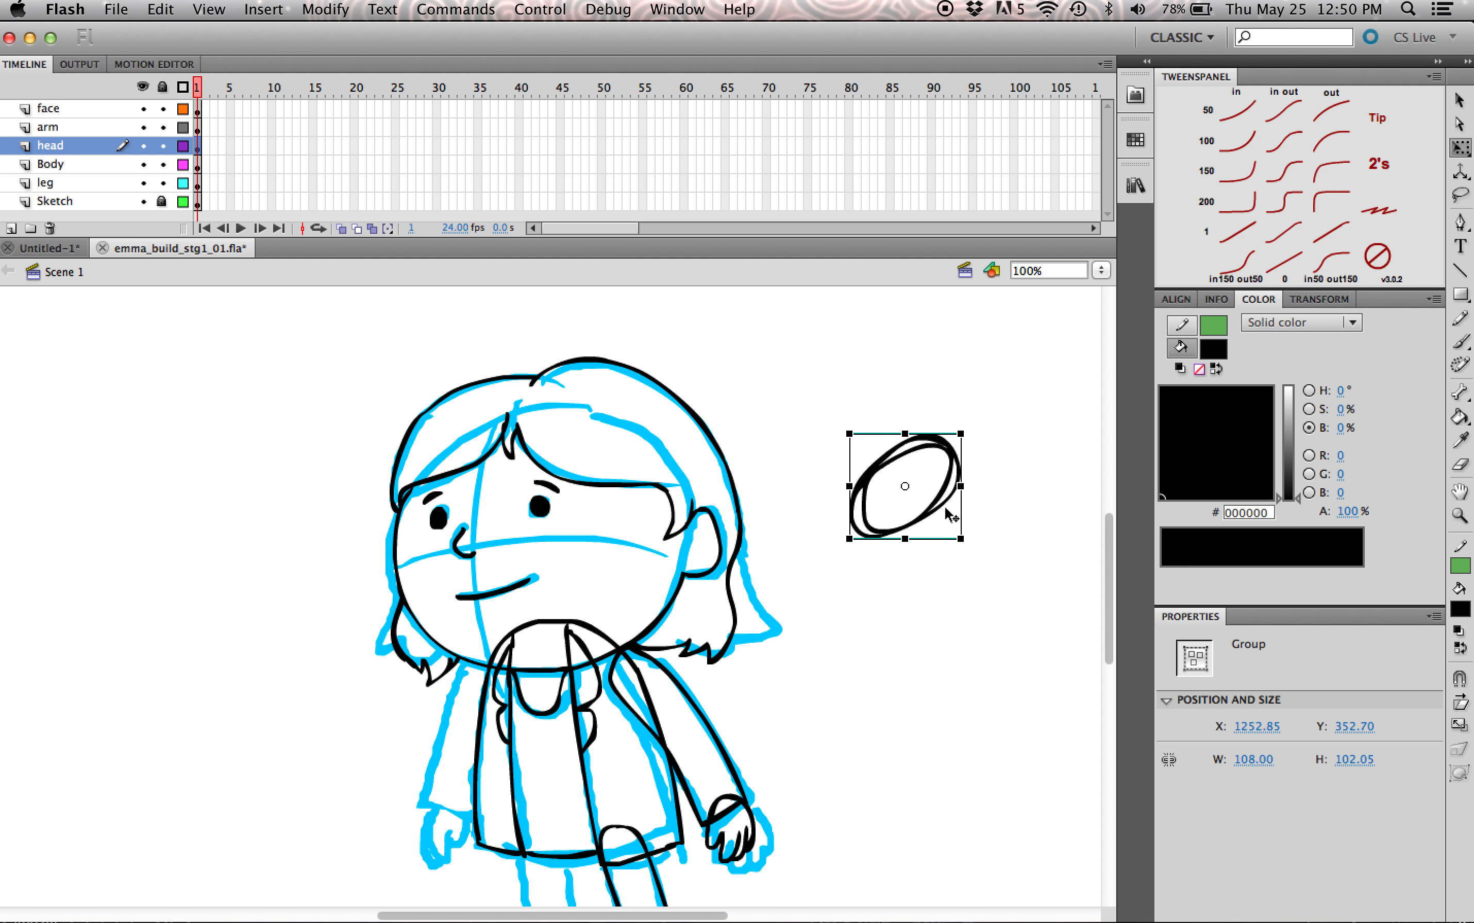
{"action": "key", "text": "Delete"}
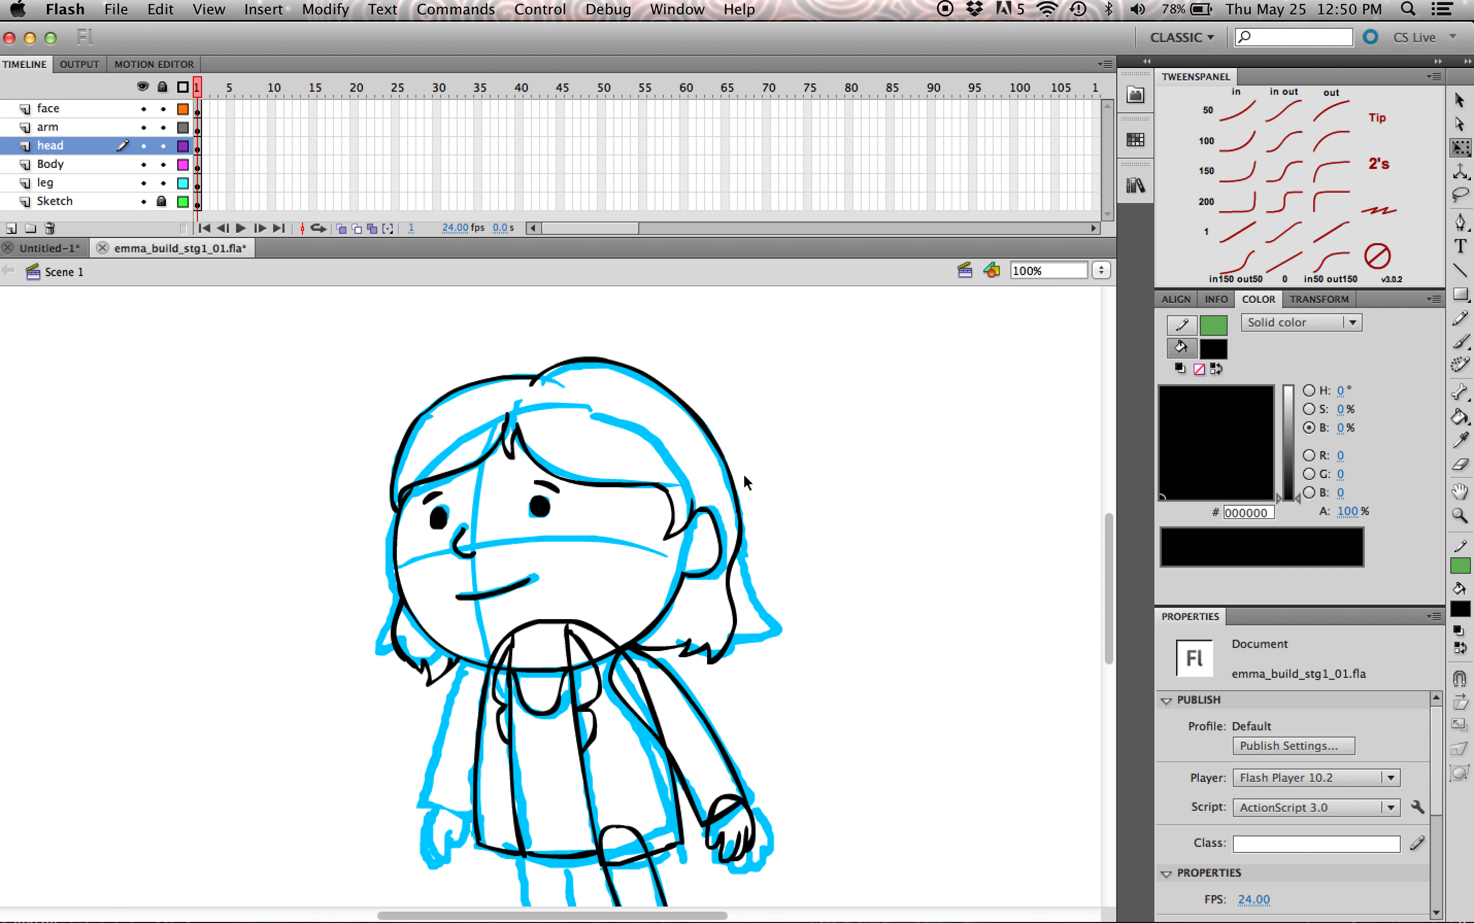
Step: Convert the head and face groups together into a graphic symbol named em_headcomp
{"action": "left_click", "coordinate": [736, 492]}
{"action": "left_click_drag", "start_coordinate": [896, 383], "coordinate": [545, 541]}
{"action": "key", "text": "F8"}
{"action": "type", "text": "em"}
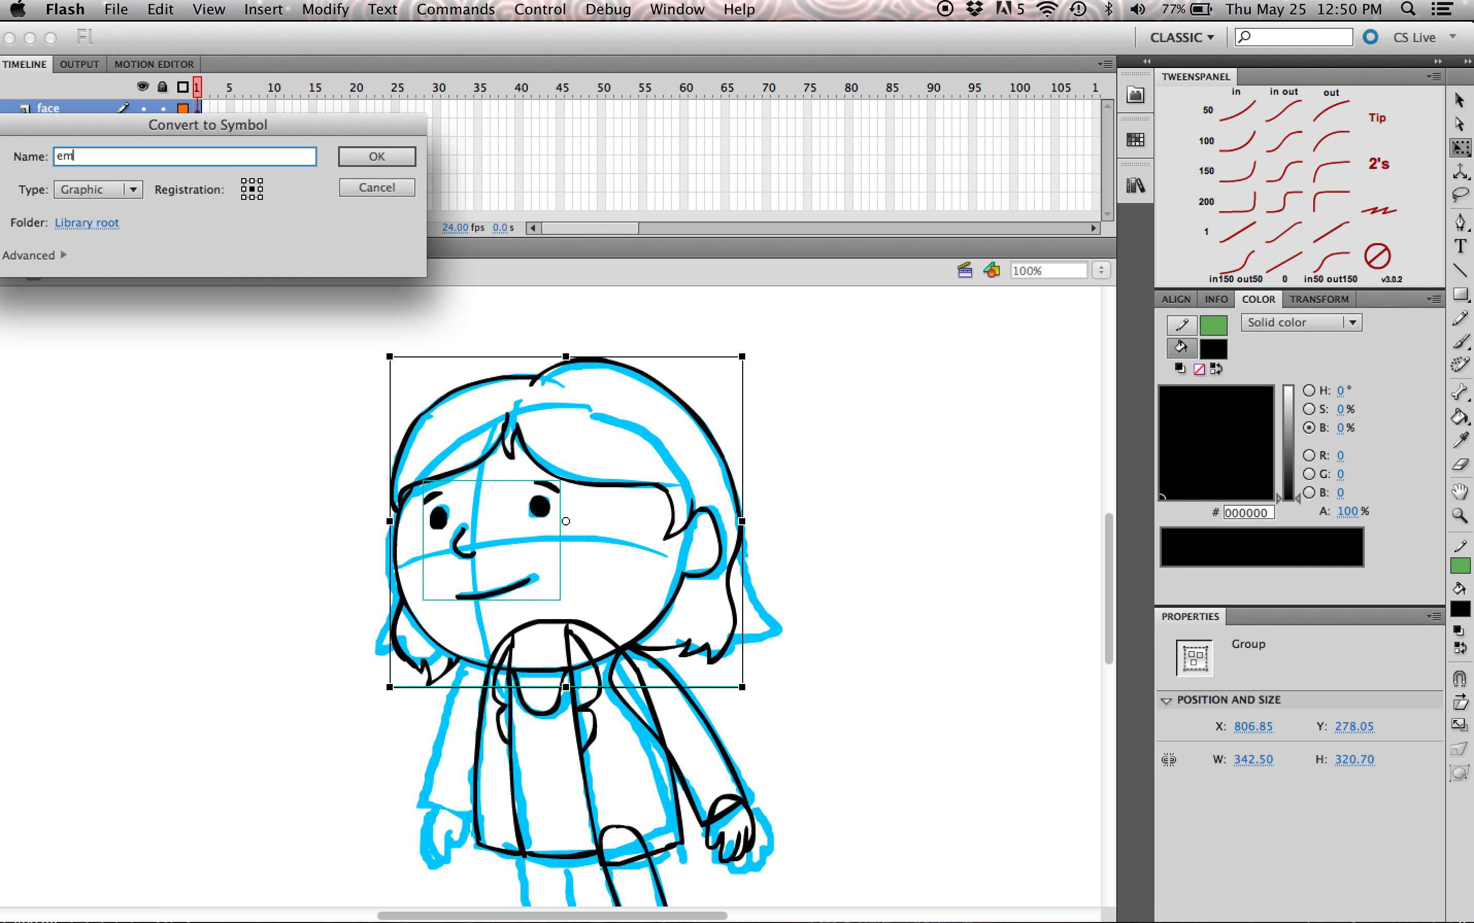
{"action": "type", "text": "_headcomp"}
{"action": "key", "text": "Return"}
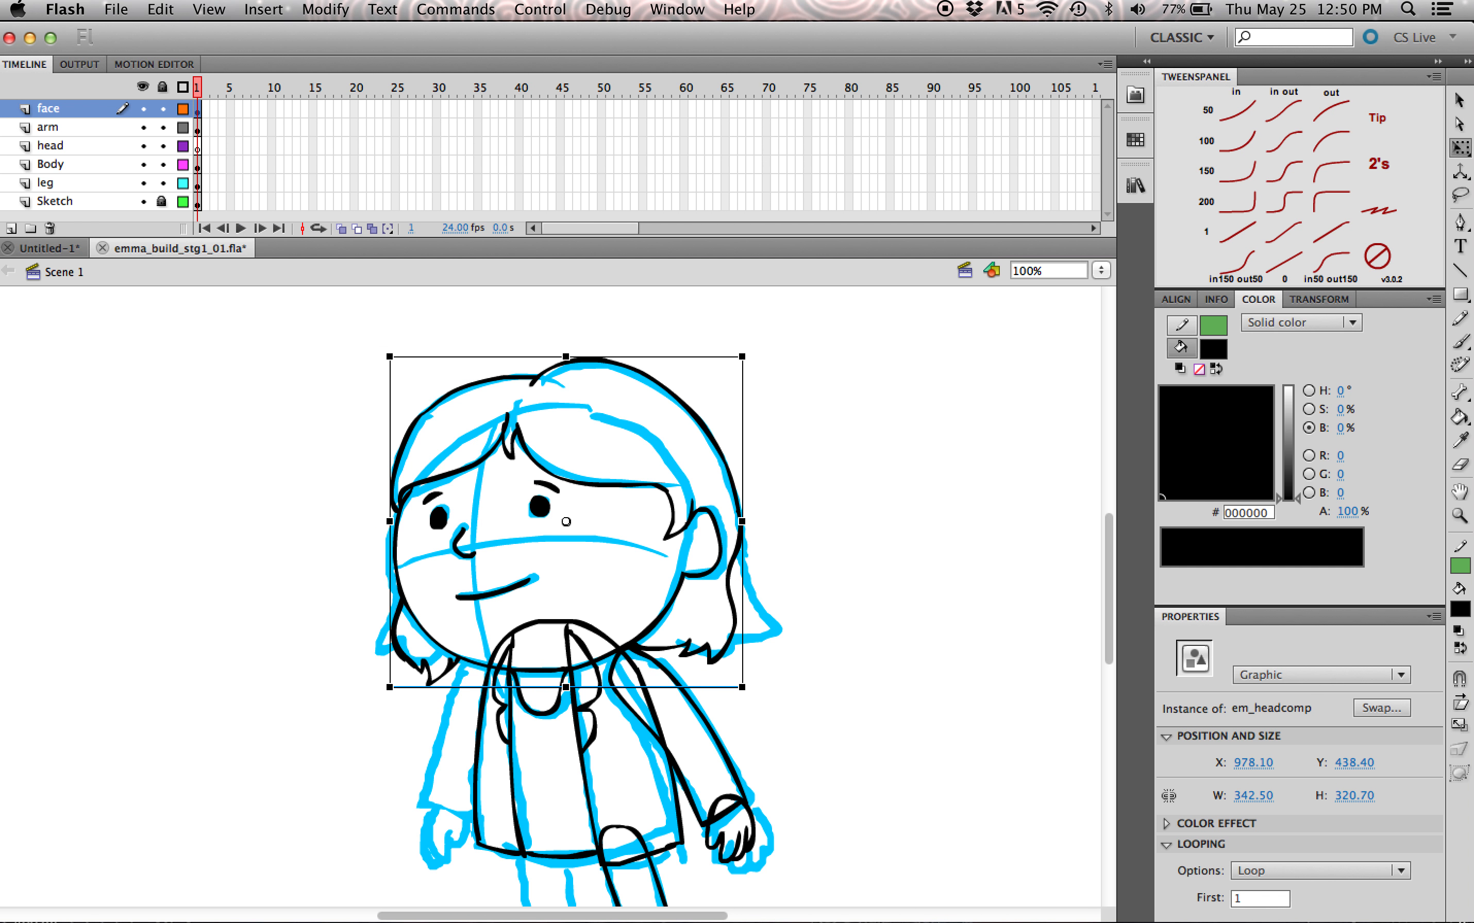
Step: Open the em_headcomp symbol for editing and break apart the face group inside it
{"action": "double_click", "coordinate": [545, 472]}
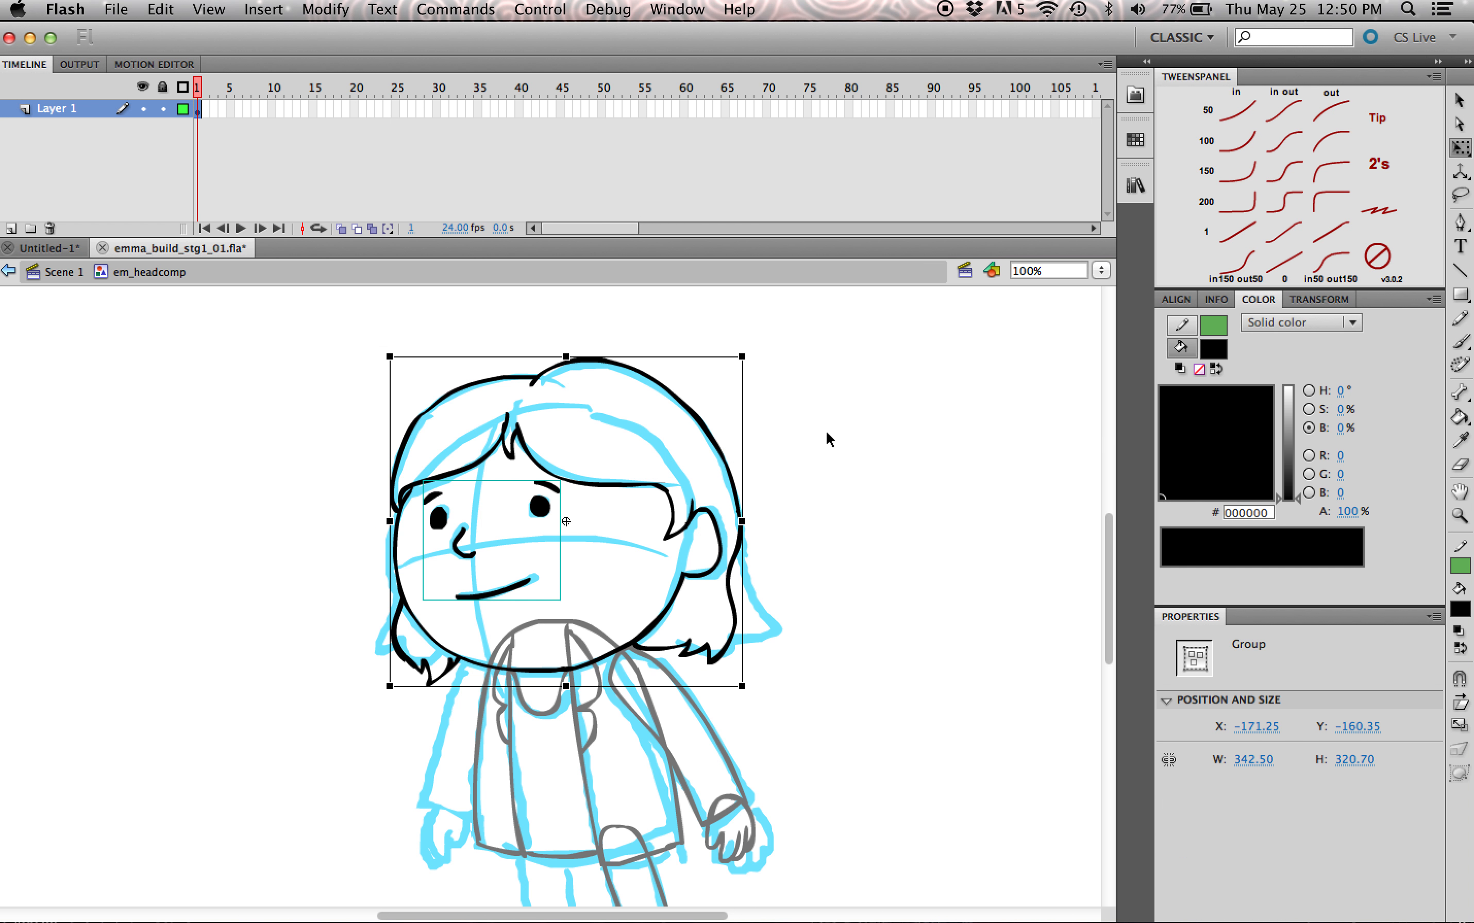
{"action": "left_click", "coordinate": [811, 527]}
{"action": "left_click", "coordinate": [540, 512]}
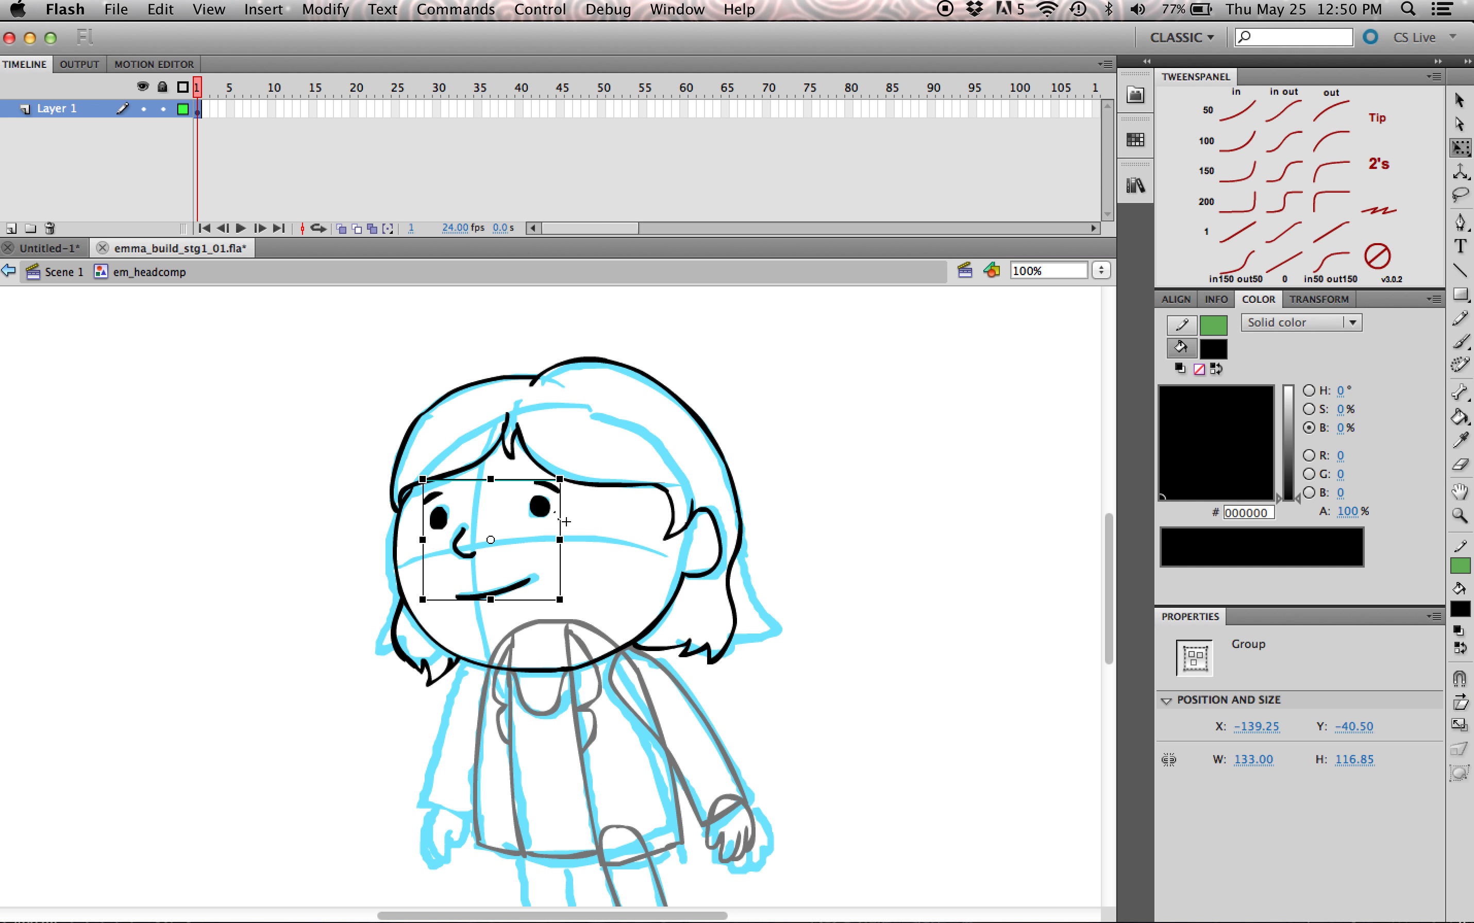
{"action": "left_click", "coordinate": [559, 520]}
{"action": "left_click", "coordinate": [559, 521]}
{"action": "right_click", "coordinate": [545, 511]}
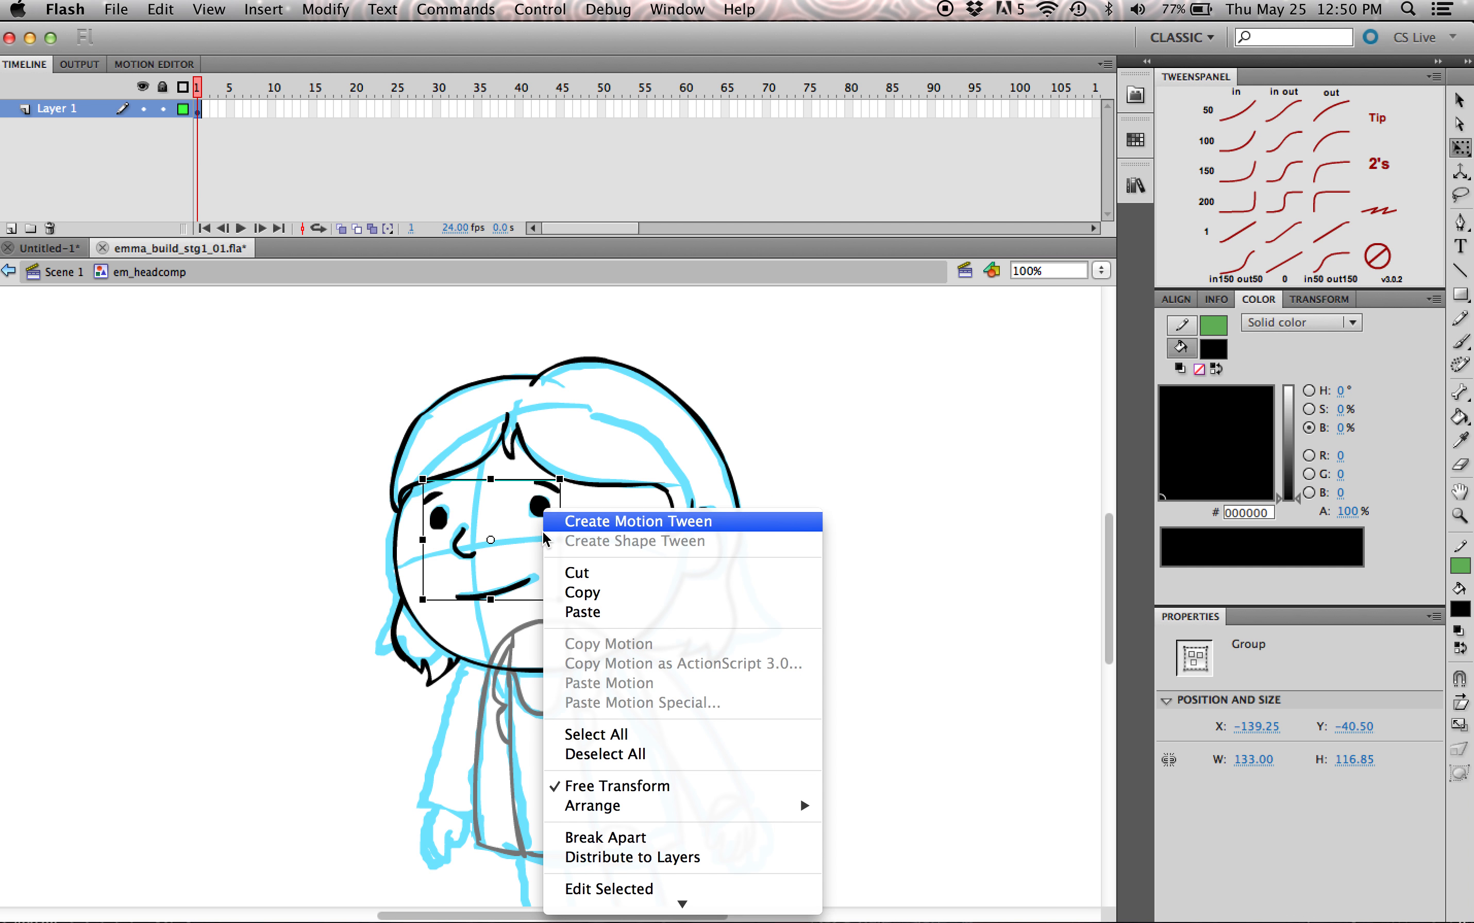
{"action": "left_click", "coordinate": [658, 837]}
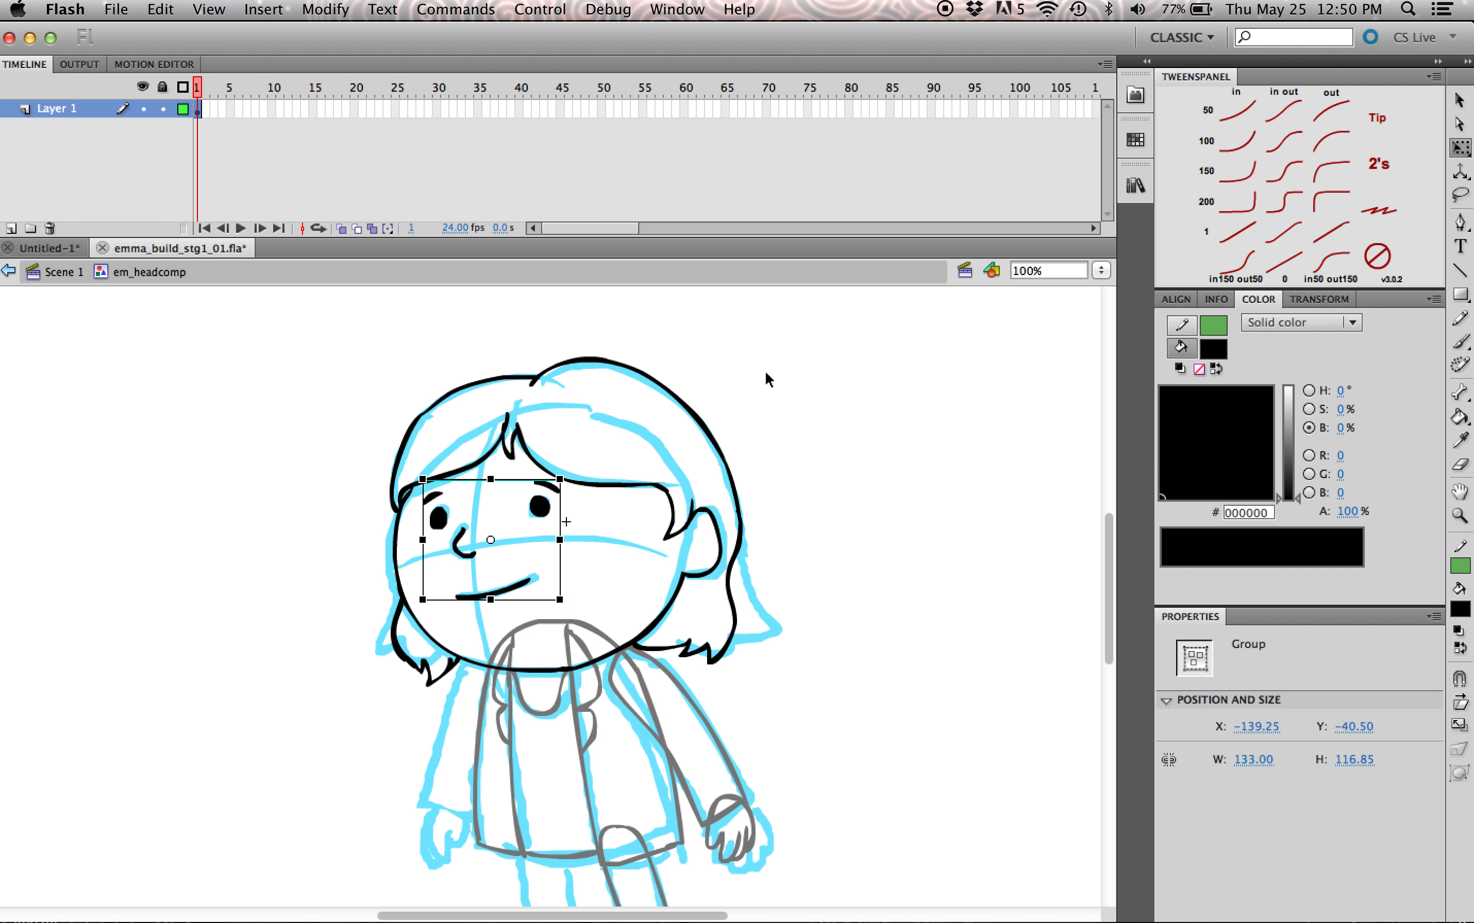
{"action": "left_click", "coordinate": [784, 486]}
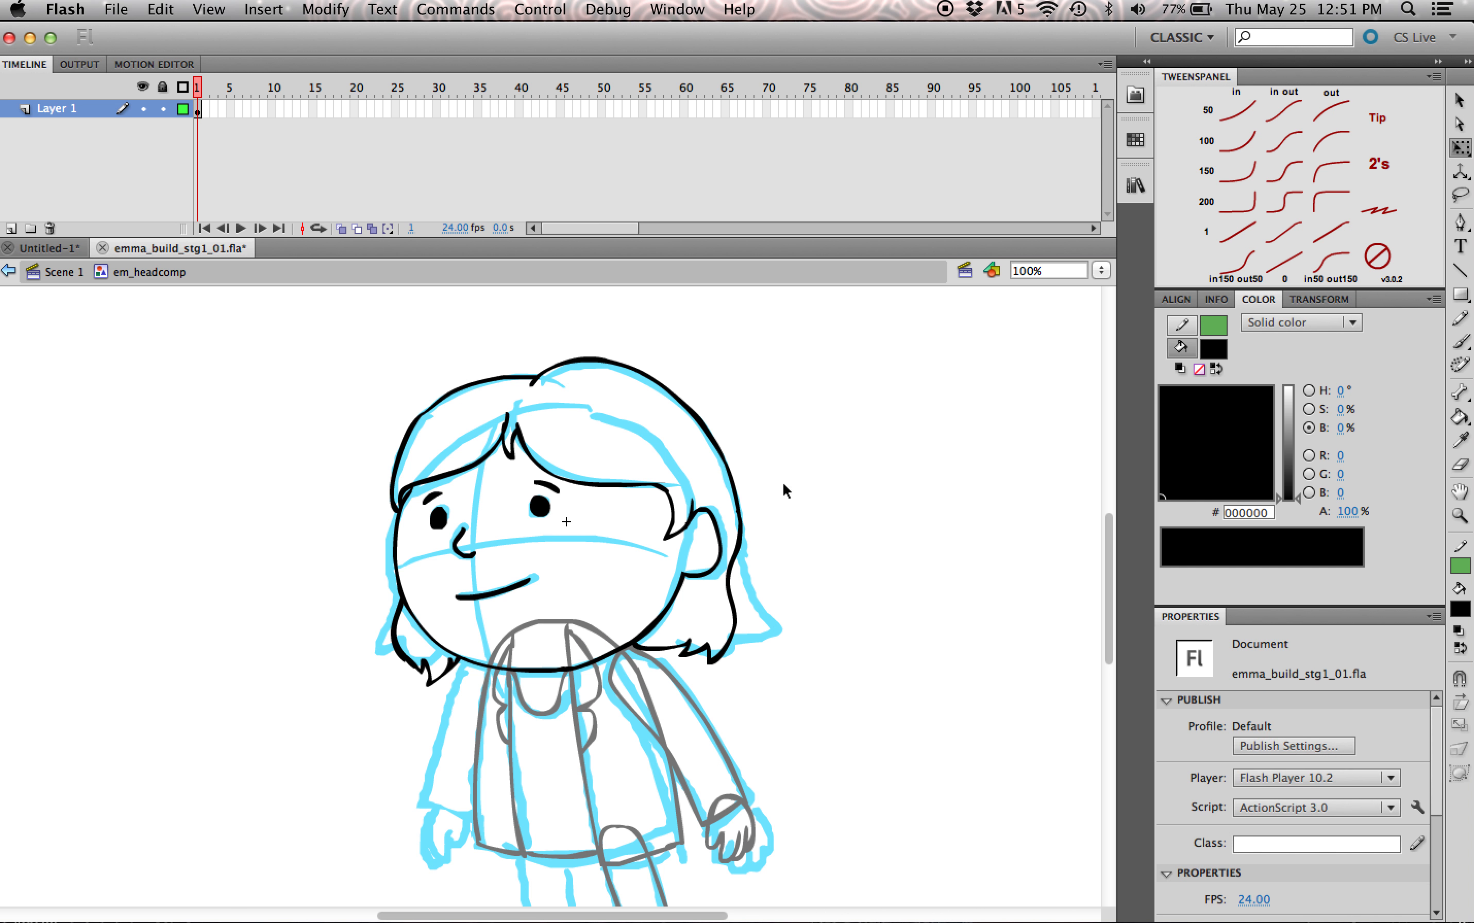
Step: Convert both eye shapes together into a graphic symbol named em_eyeblink
{"action": "left_click", "coordinate": [541, 508]}
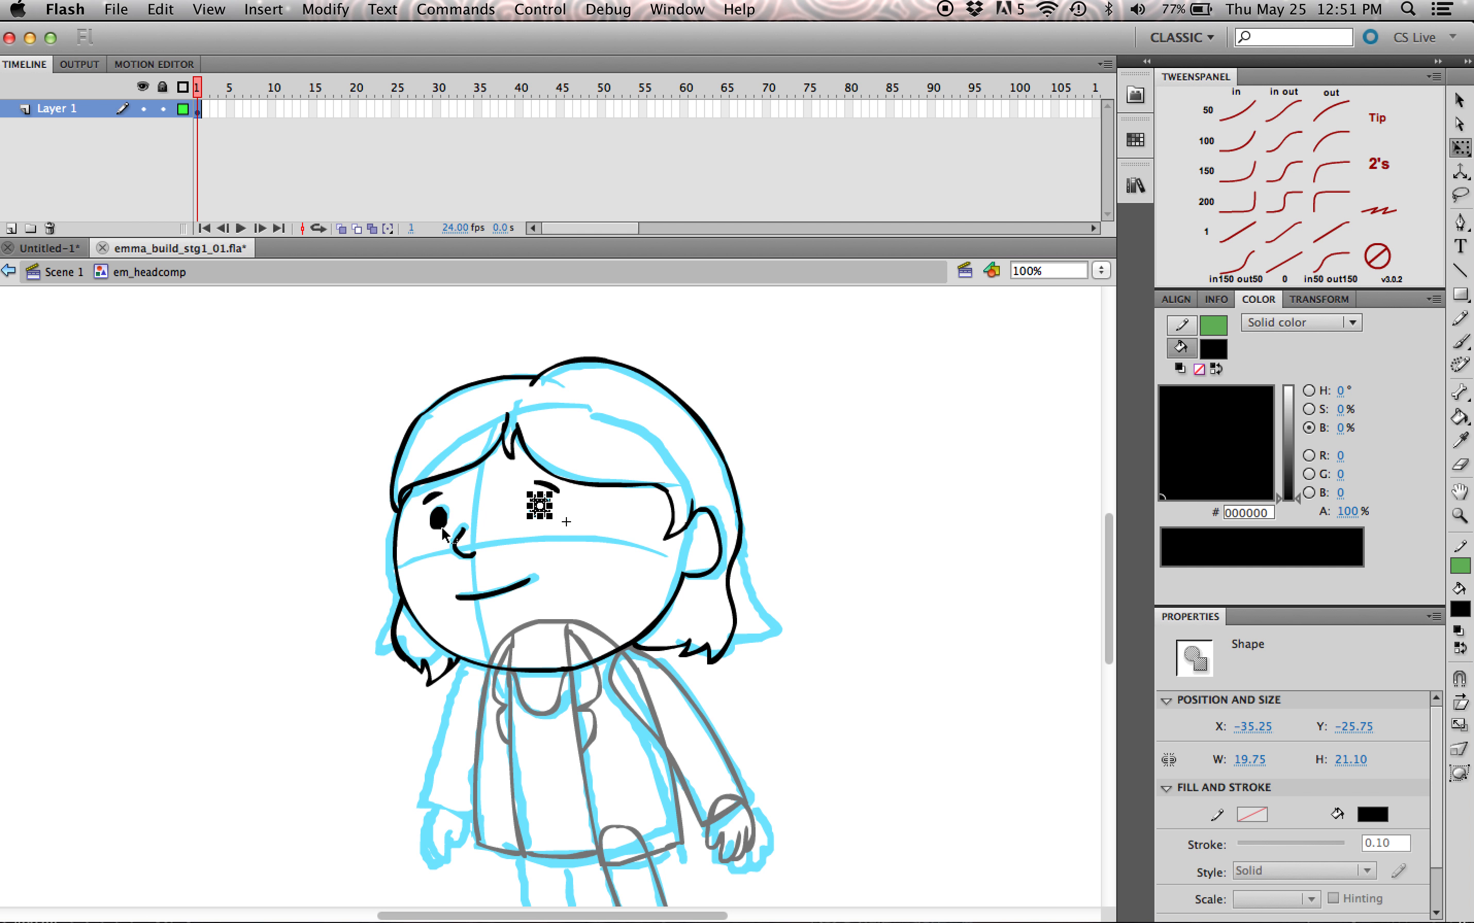
{"action": "left_click", "coordinate": [441, 524], "text": "shift"}
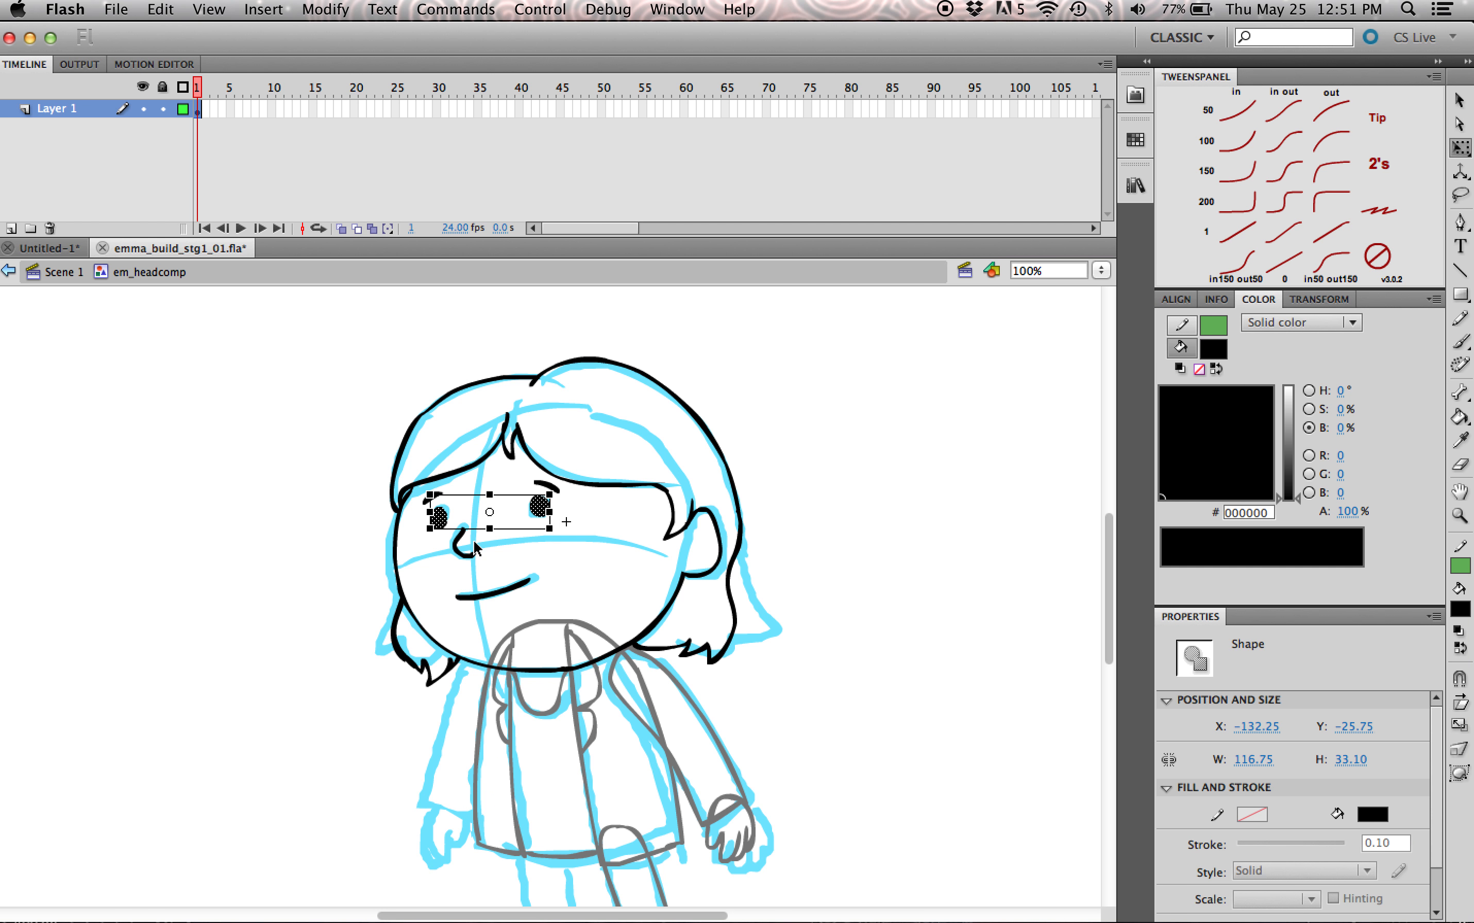
{"action": "key", "text": "F8"}
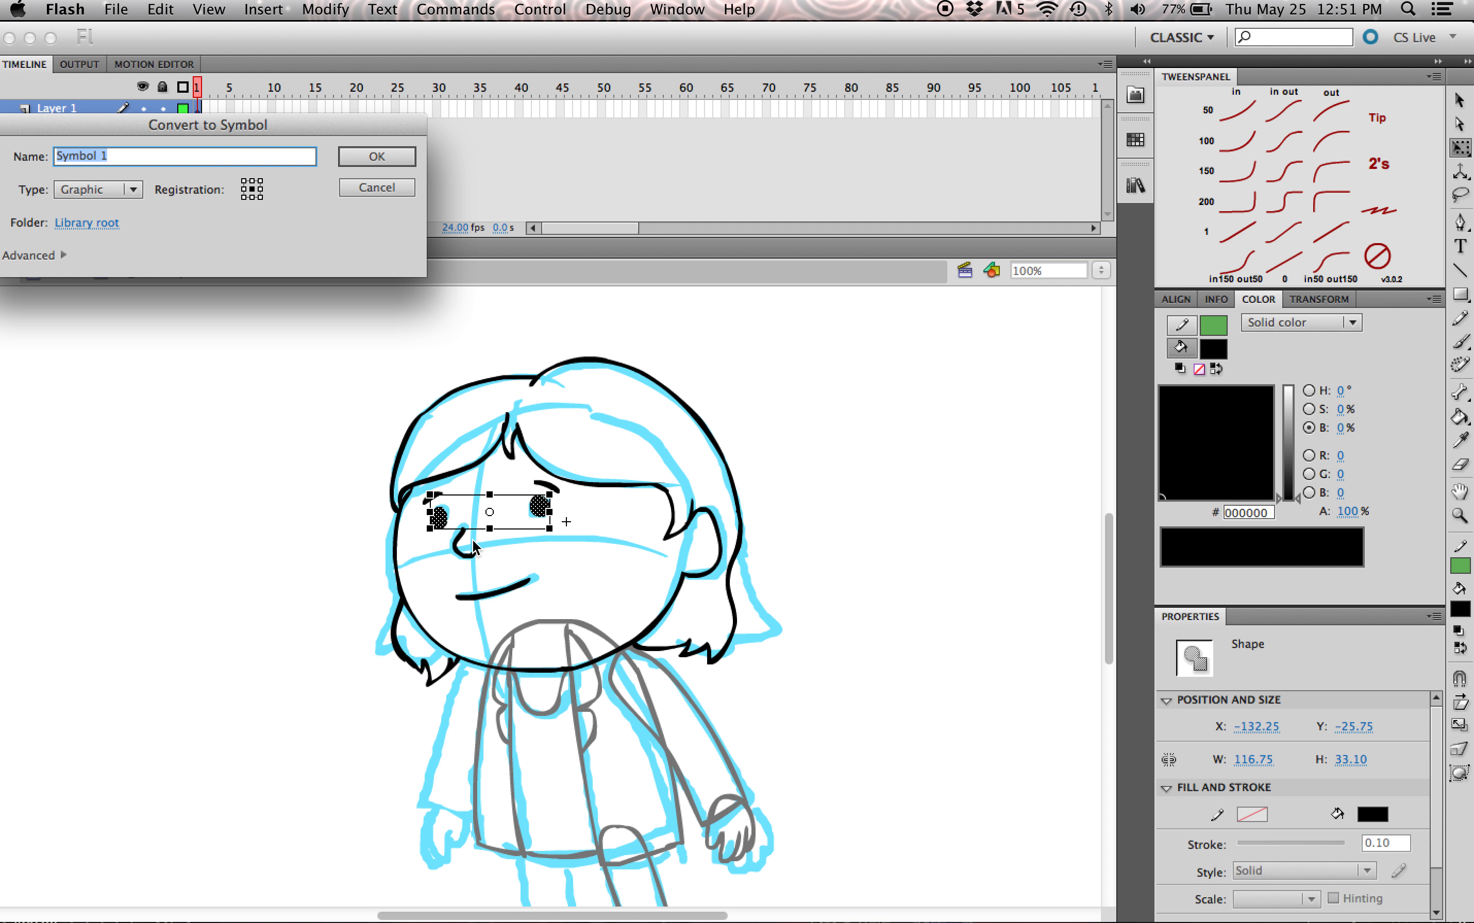
{"action": "type", "text": "eye"}
{"action": "key", "text": "BackSpace"}
{"action": "key", "text": "BackSpace"}
{"action": "key", "text": "BackSpace"}
{"action": "type", "text": "em_eyeblin"}
{"action": "left_click_drag", "start_coordinate": [147, 126], "coordinate": [184, 173]}
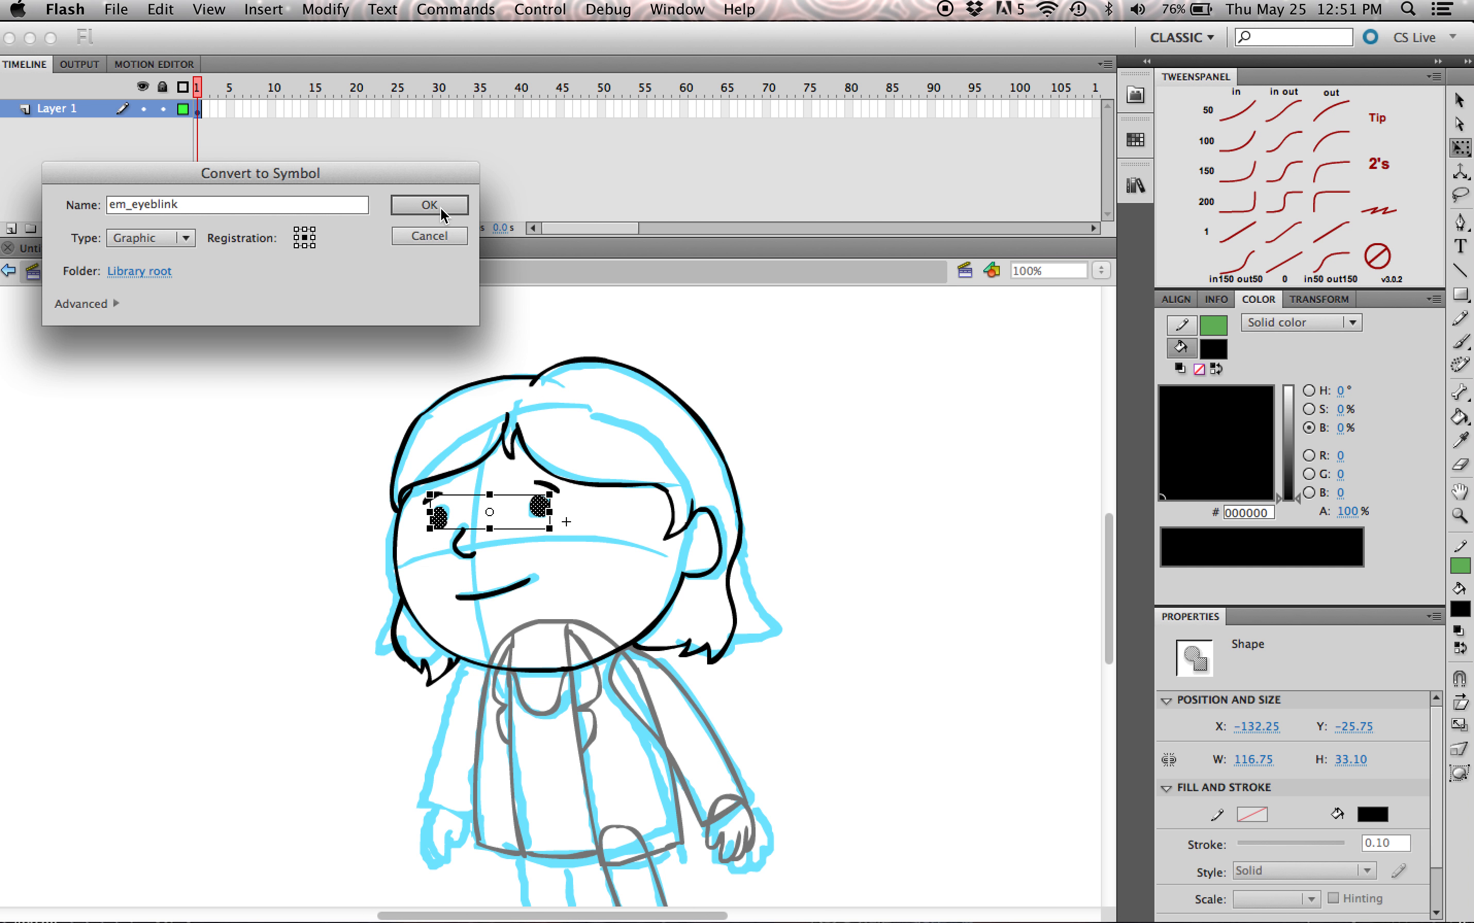
{"action": "left_click_drag", "start_coordinate": [405, 176], "coordinate": [392, 175]}
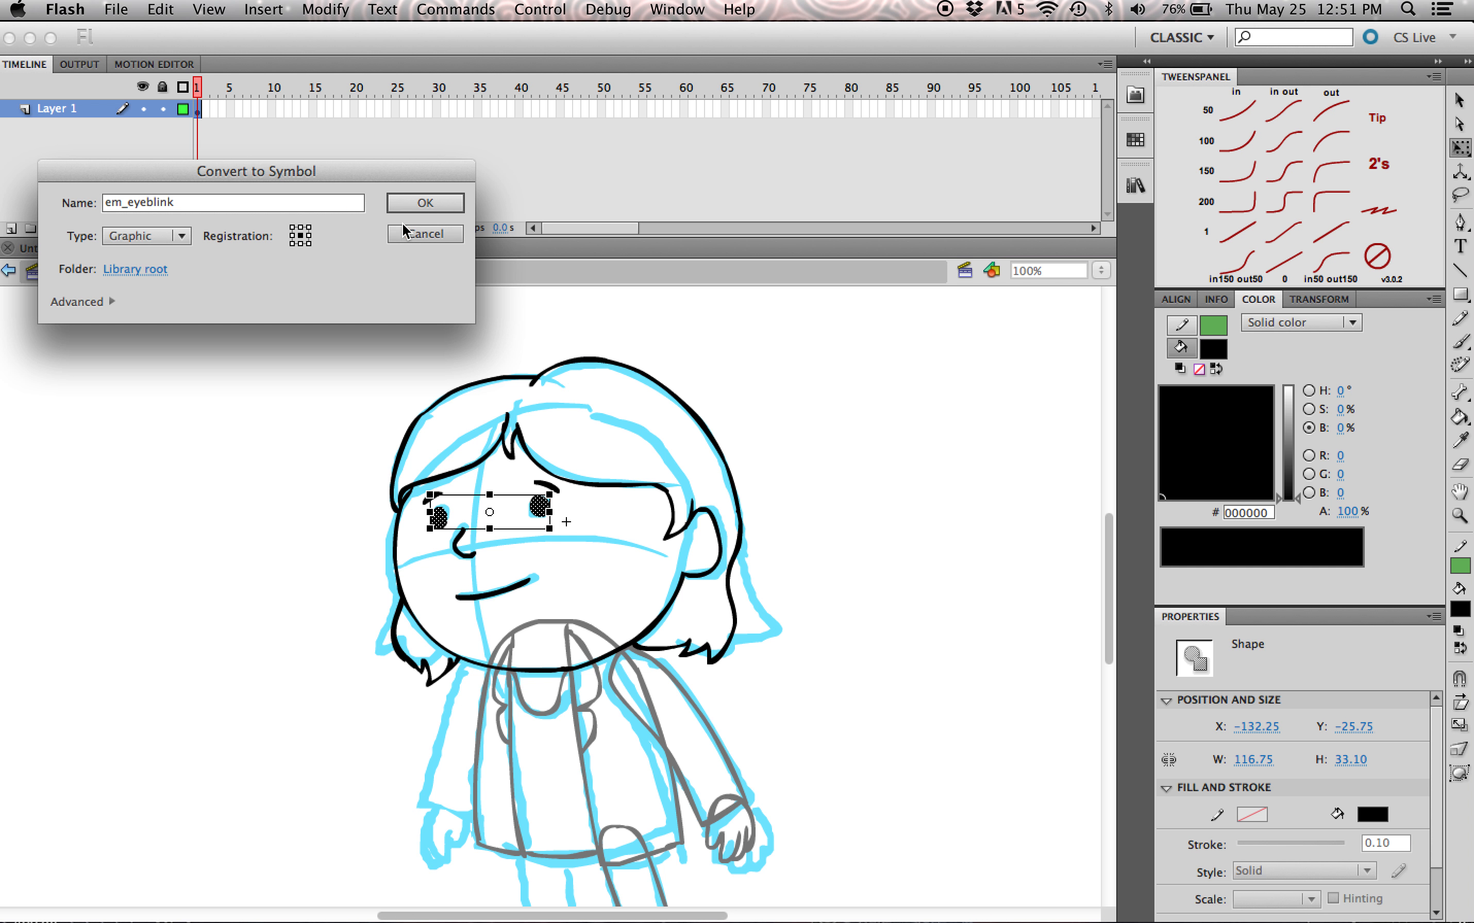
{"action": "left_click", "coordinate": [432, 201]}
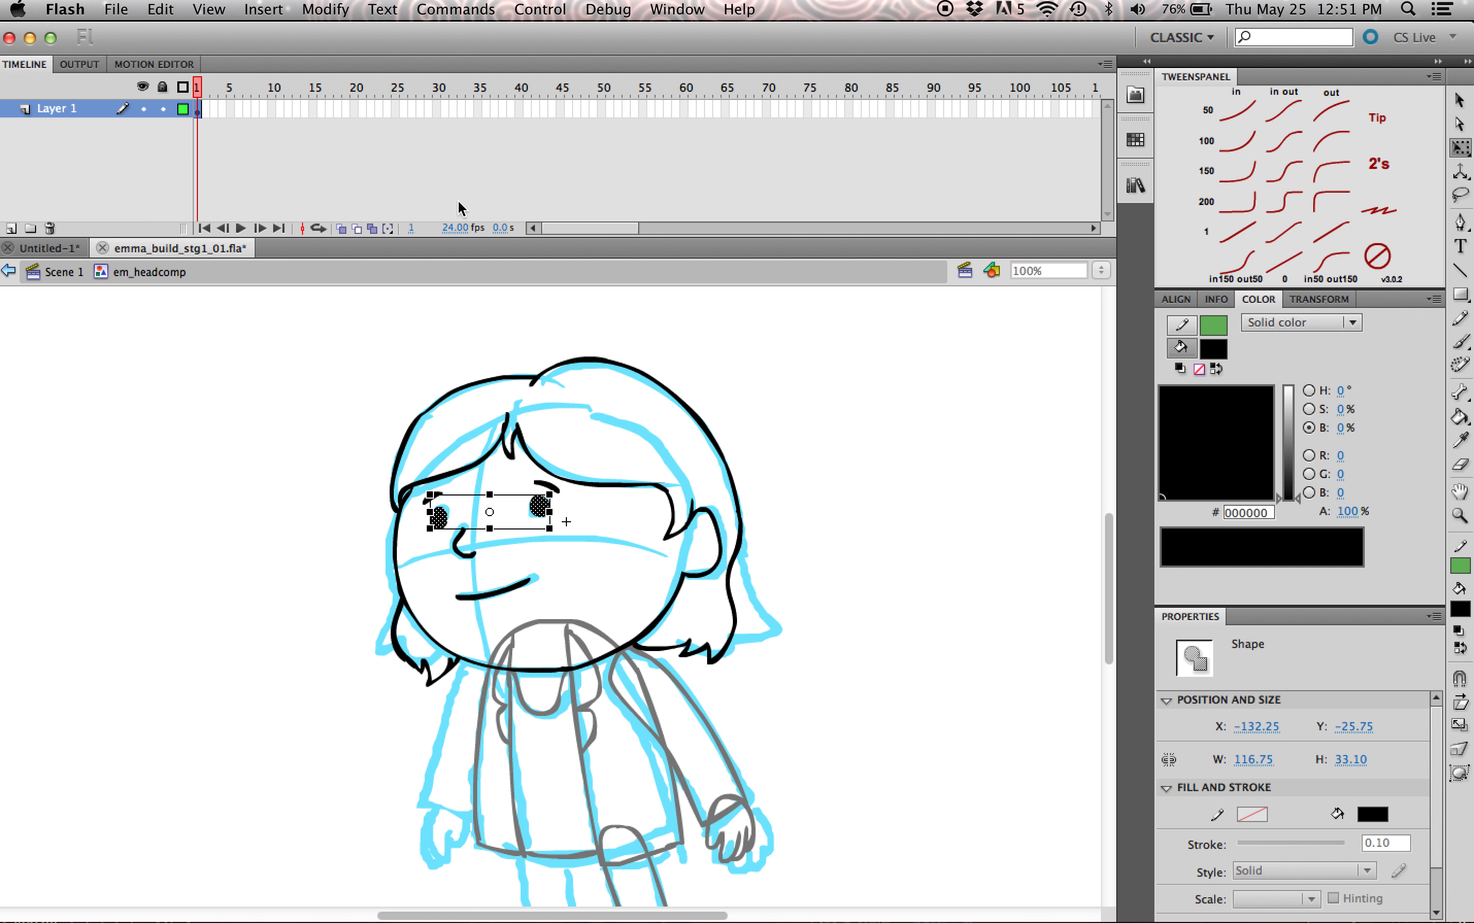
{"action": "left_click", "coordinate": [551, 534]}
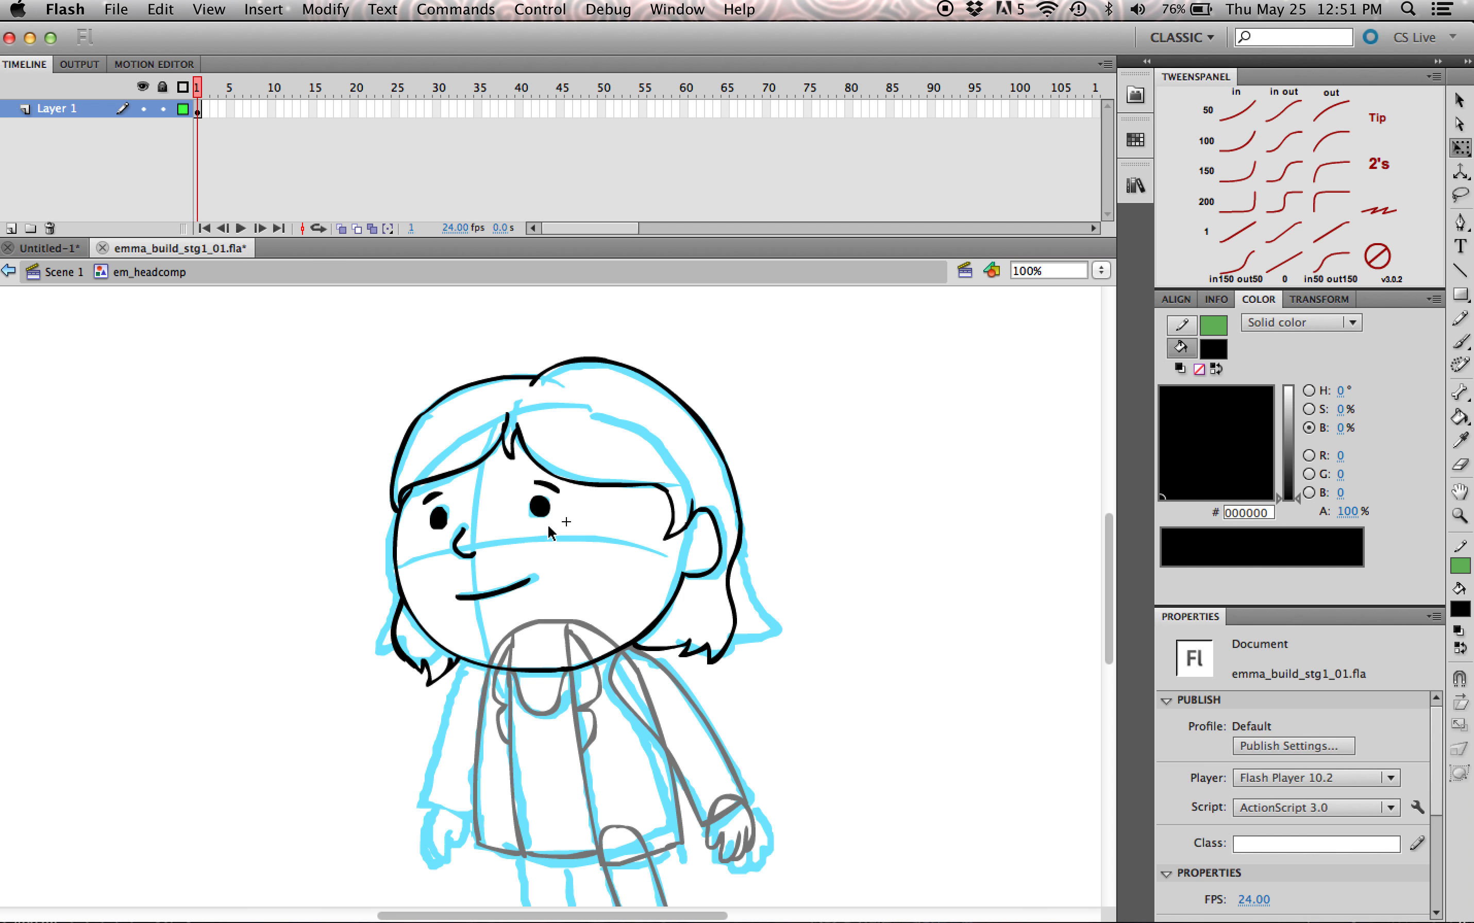
Step: Convert the mouth shape into a graphic symbol named em_mouth_comp
{"action": "left_click", "coordinate": [524, 585]}
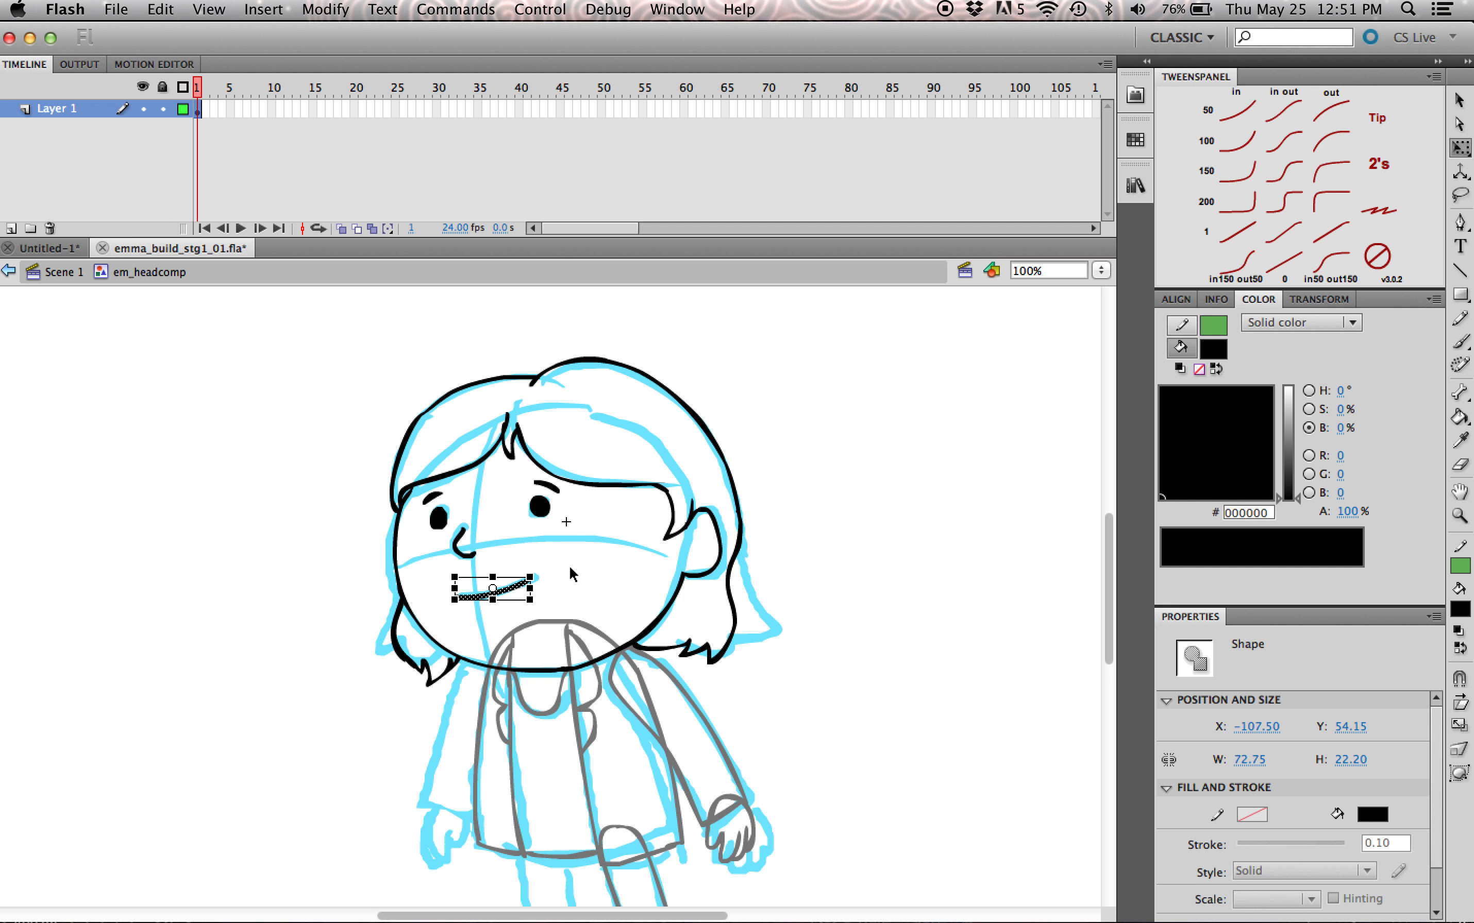
{"action": "key", "text": "F8"}
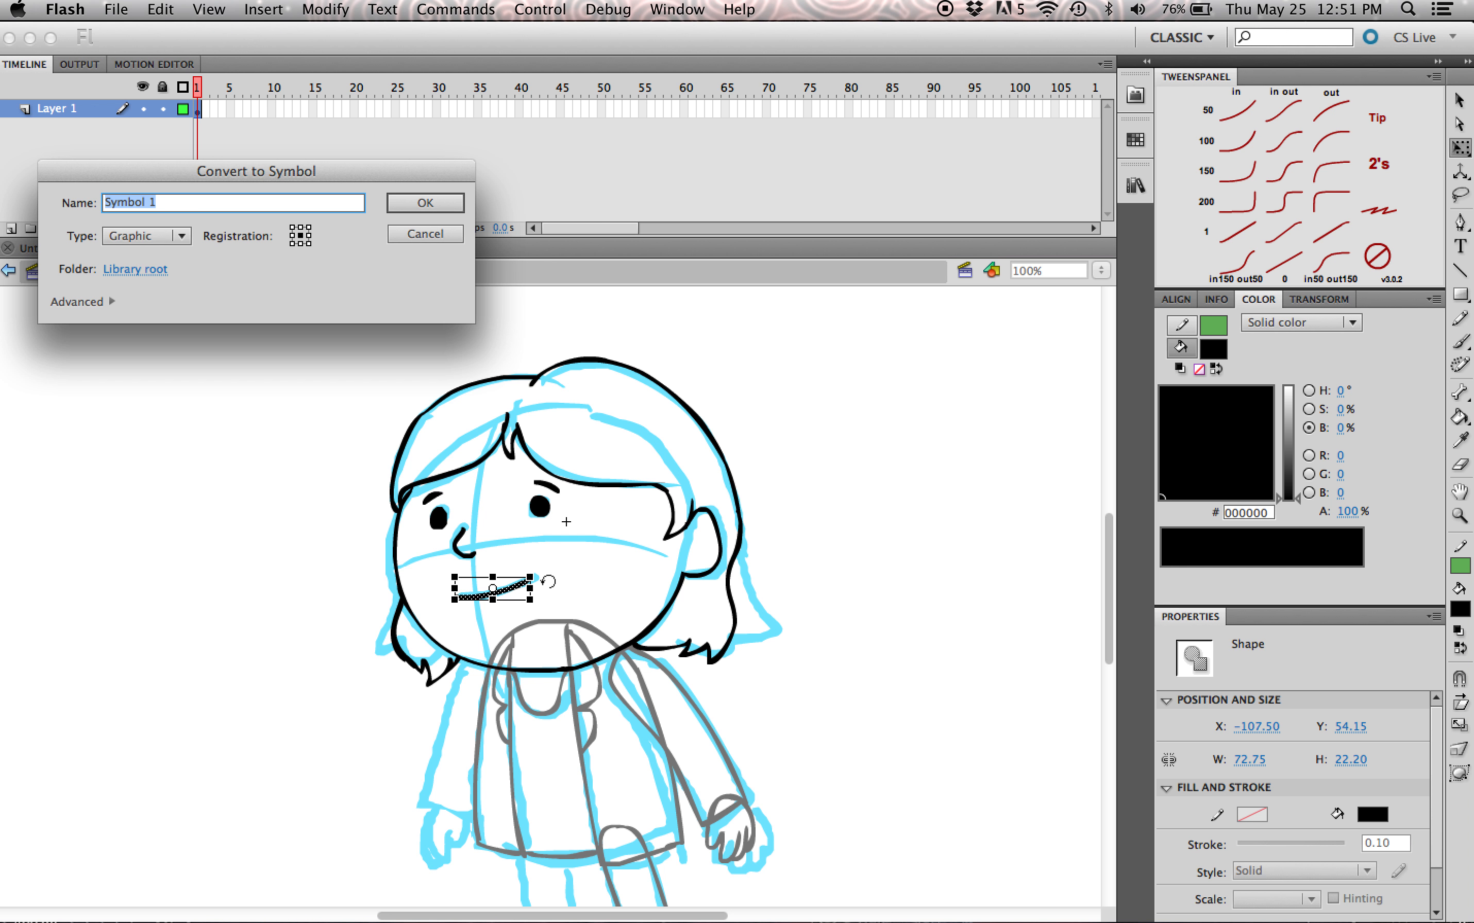
{"action": "type", "text": "em_mouth_comp"}
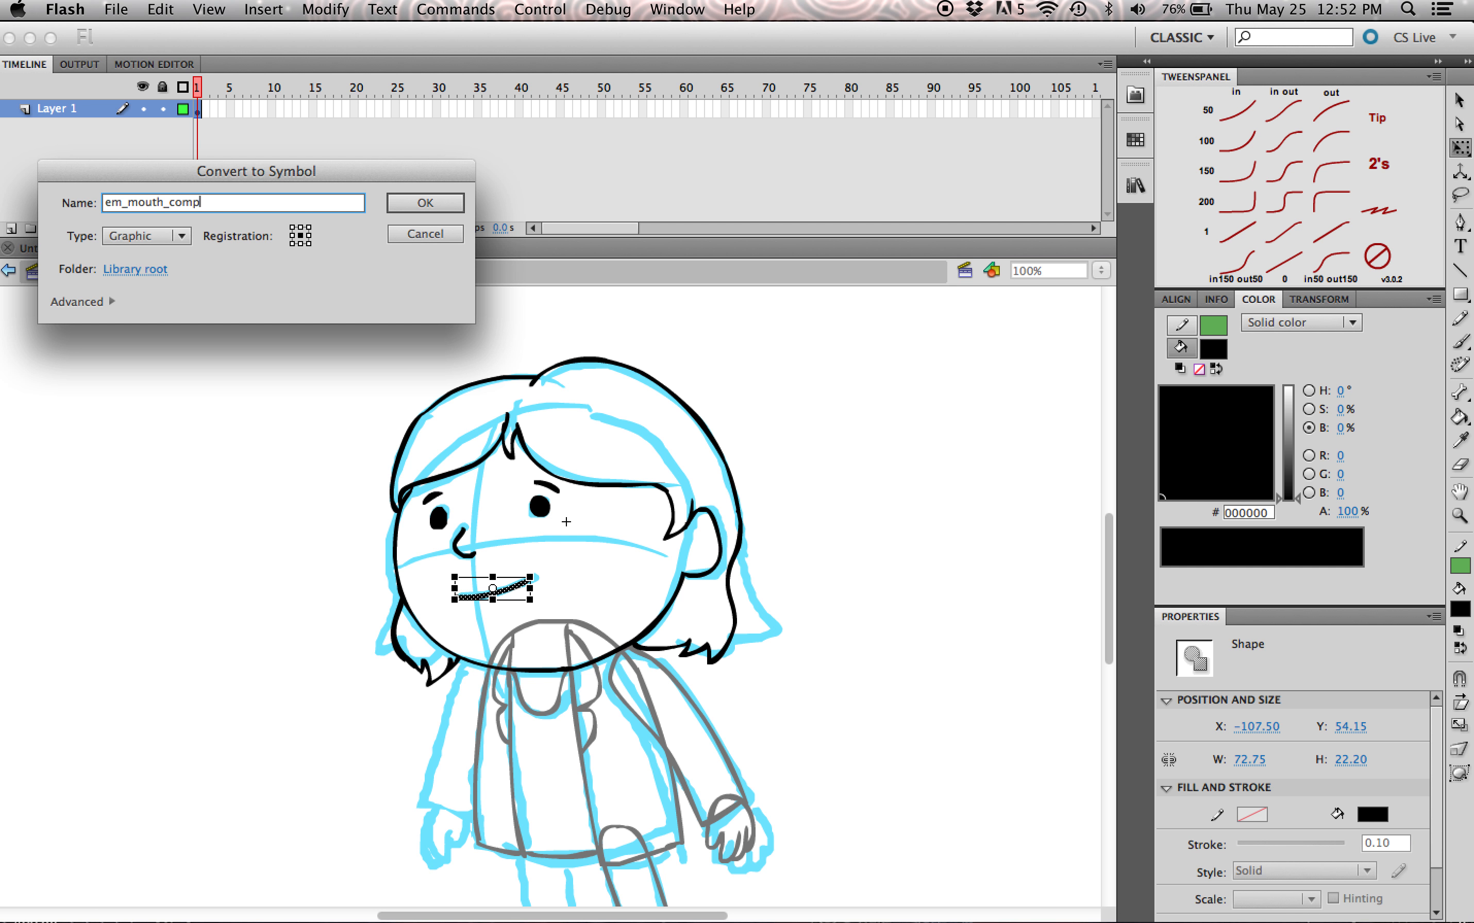
{"action": "key", "text": "Return"}
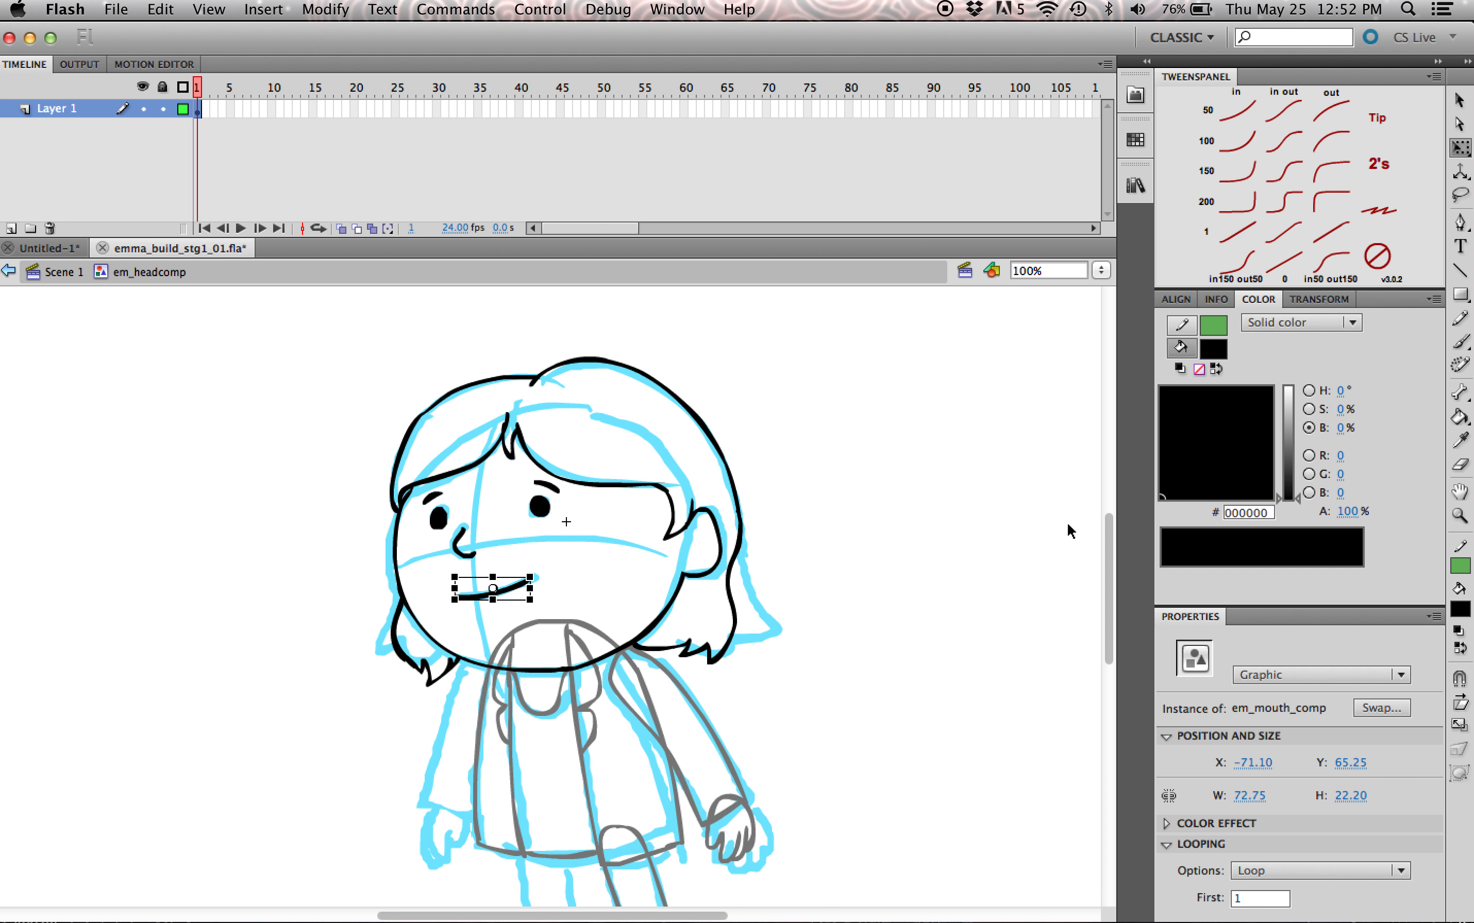
Step: Convert the nose shape into a graphic symbol named em_nose
{"action": "scroll", "coordinate": [1109, 529], "scroll_direction": "down", "scroll_amount": 2}
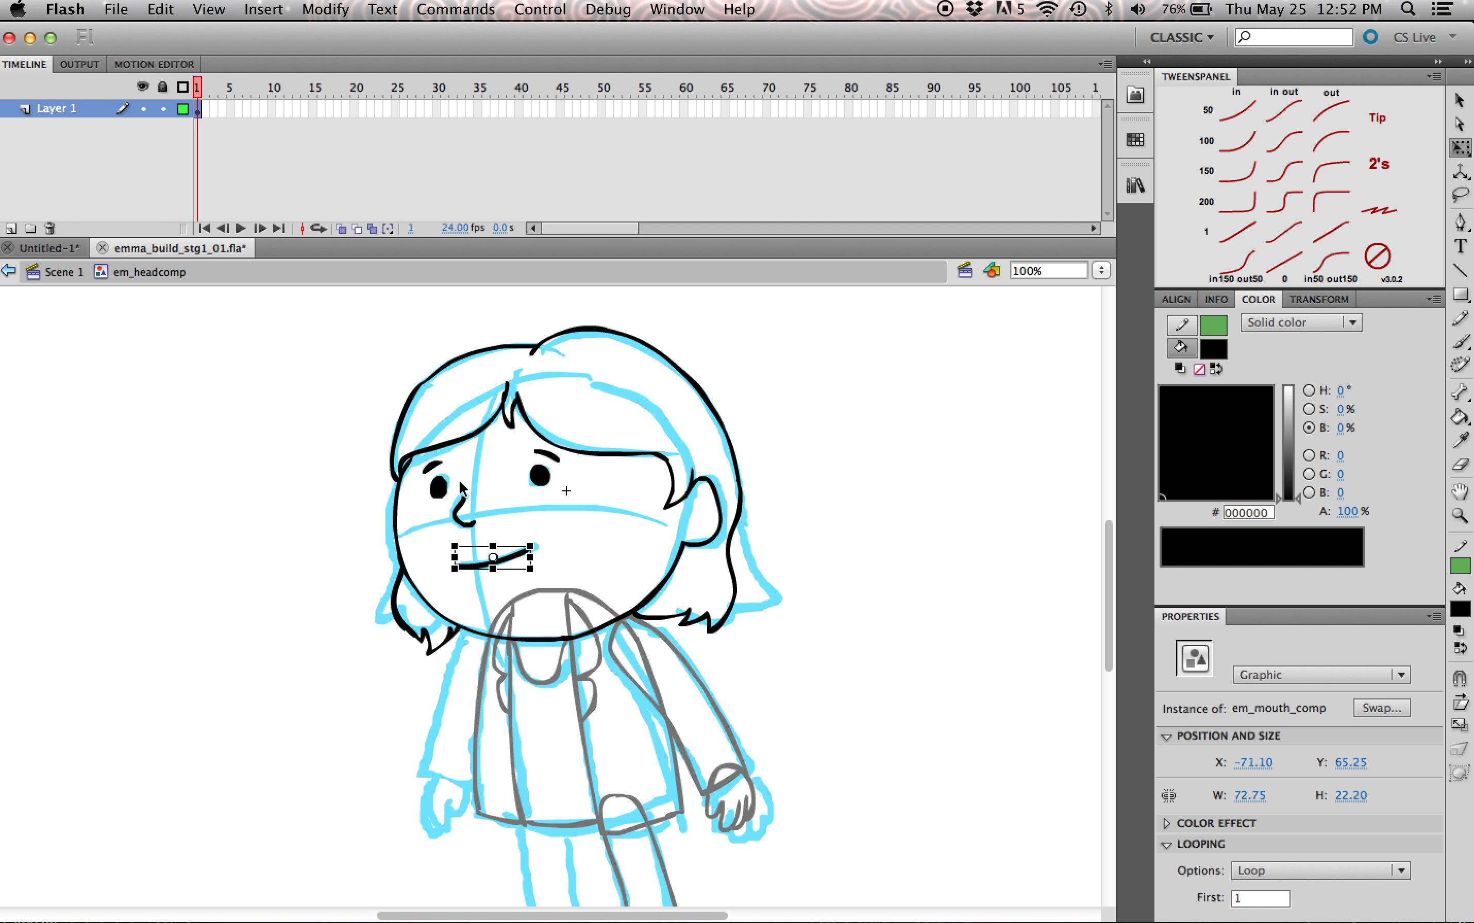
{"action": "left_click", "coordinate": [467, 511]}
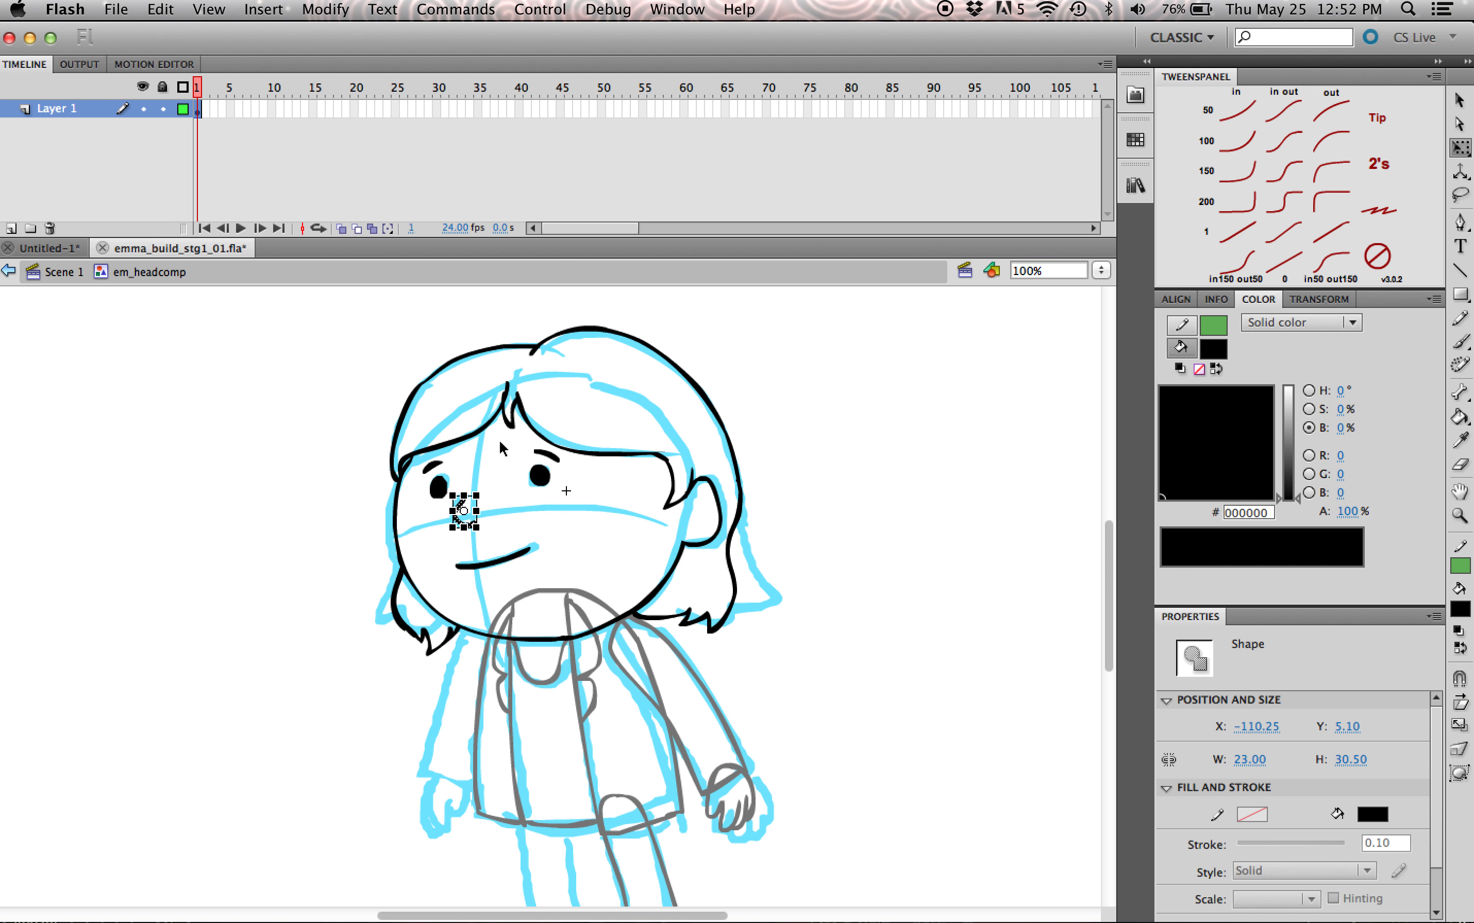
{"action": "key", "text": "F8"}
{"action": "type", "text": "emno"}
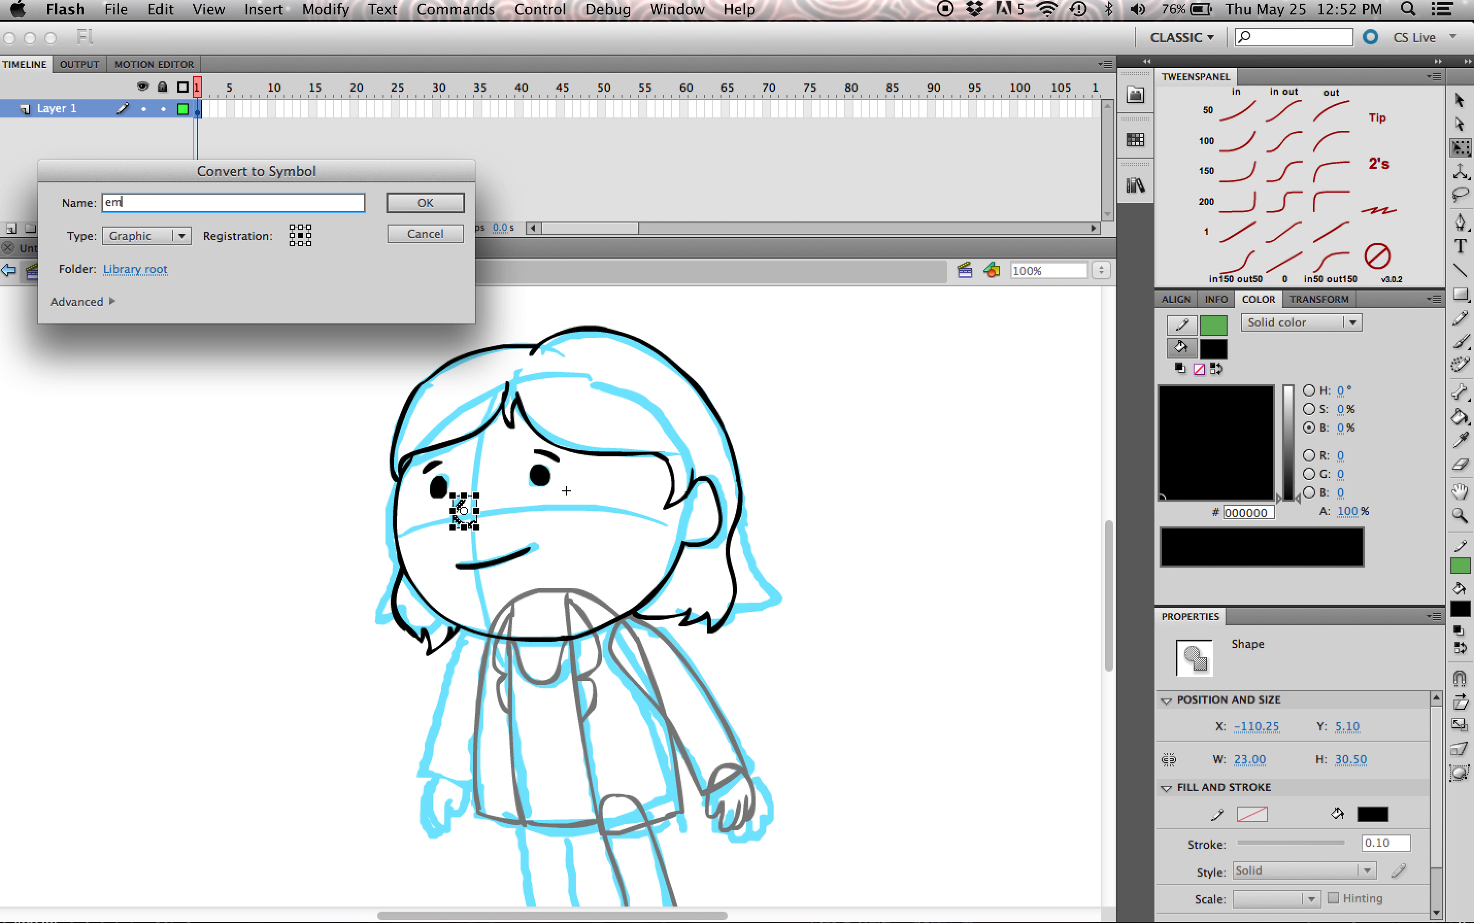
{"action": "key", "text": "BackSpace"}
{"action": "key", "text": "BackSpace"}
{"action": "type", "text": "_nose"}
{"action": "key", "text": "Return"}
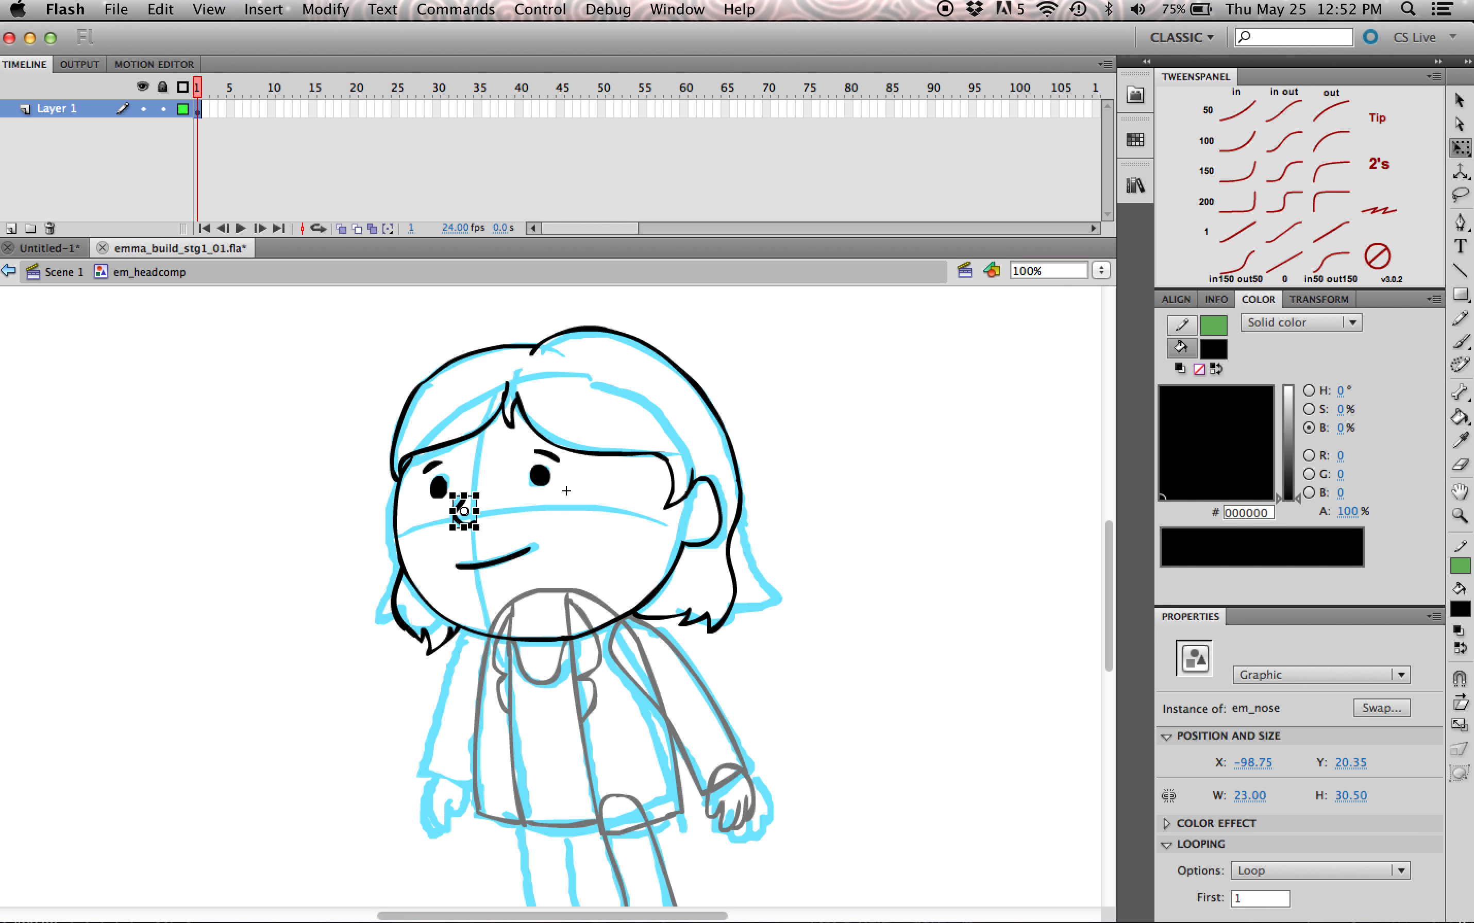
Step: Convert both eyebrow shapes together into a graphic symbol named em_brows
{"action": "left_click", "coordinate": [435, 465]}
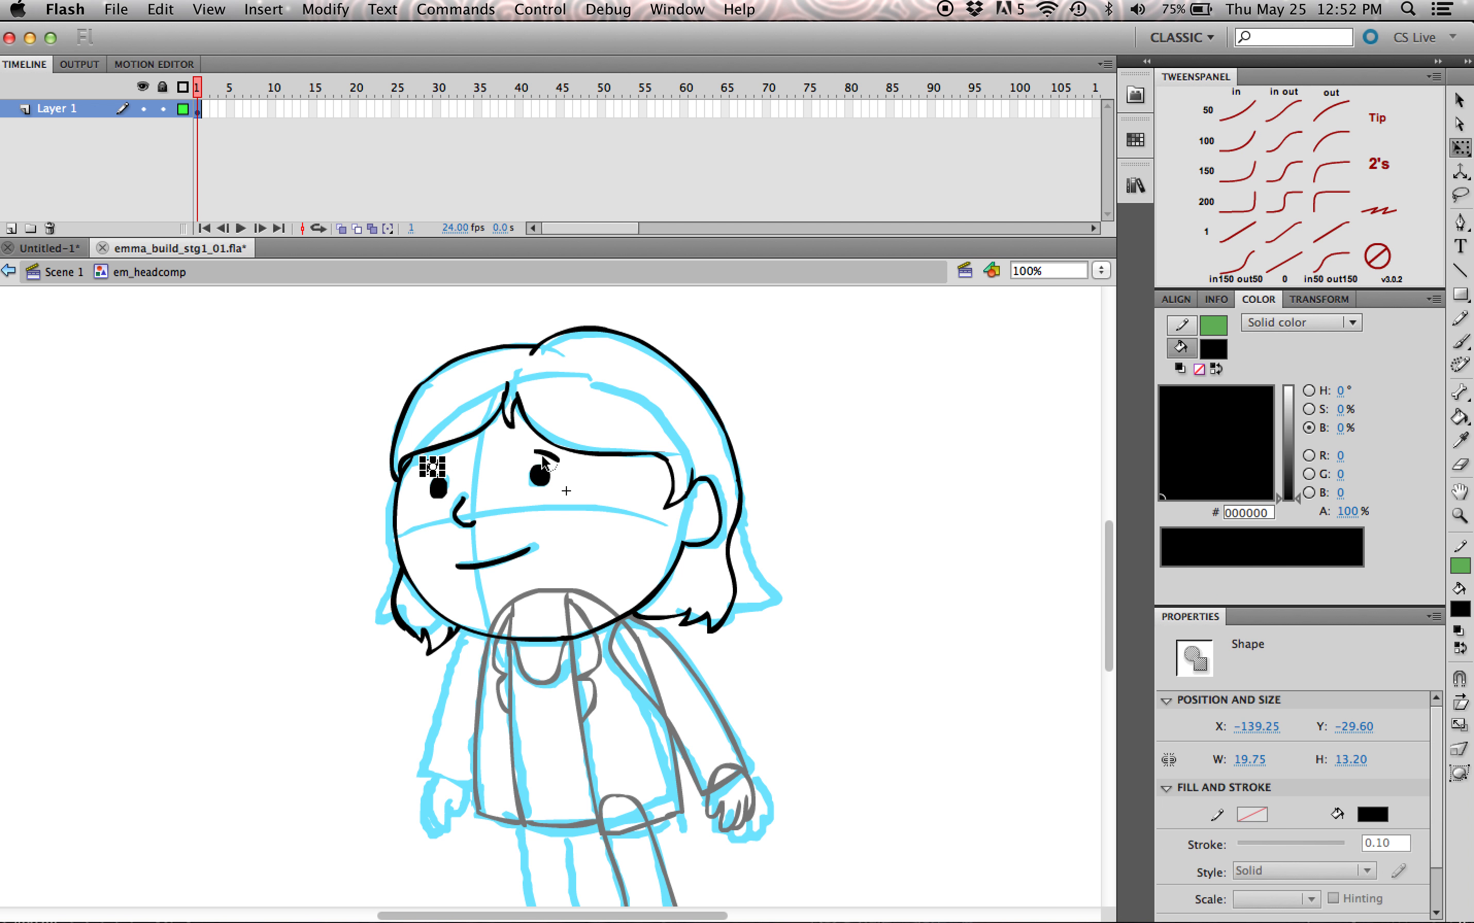
{"action": "left_click", "coordinate": [545, 455], "text": "shift"}
{"action": "key", "text": "F8"}
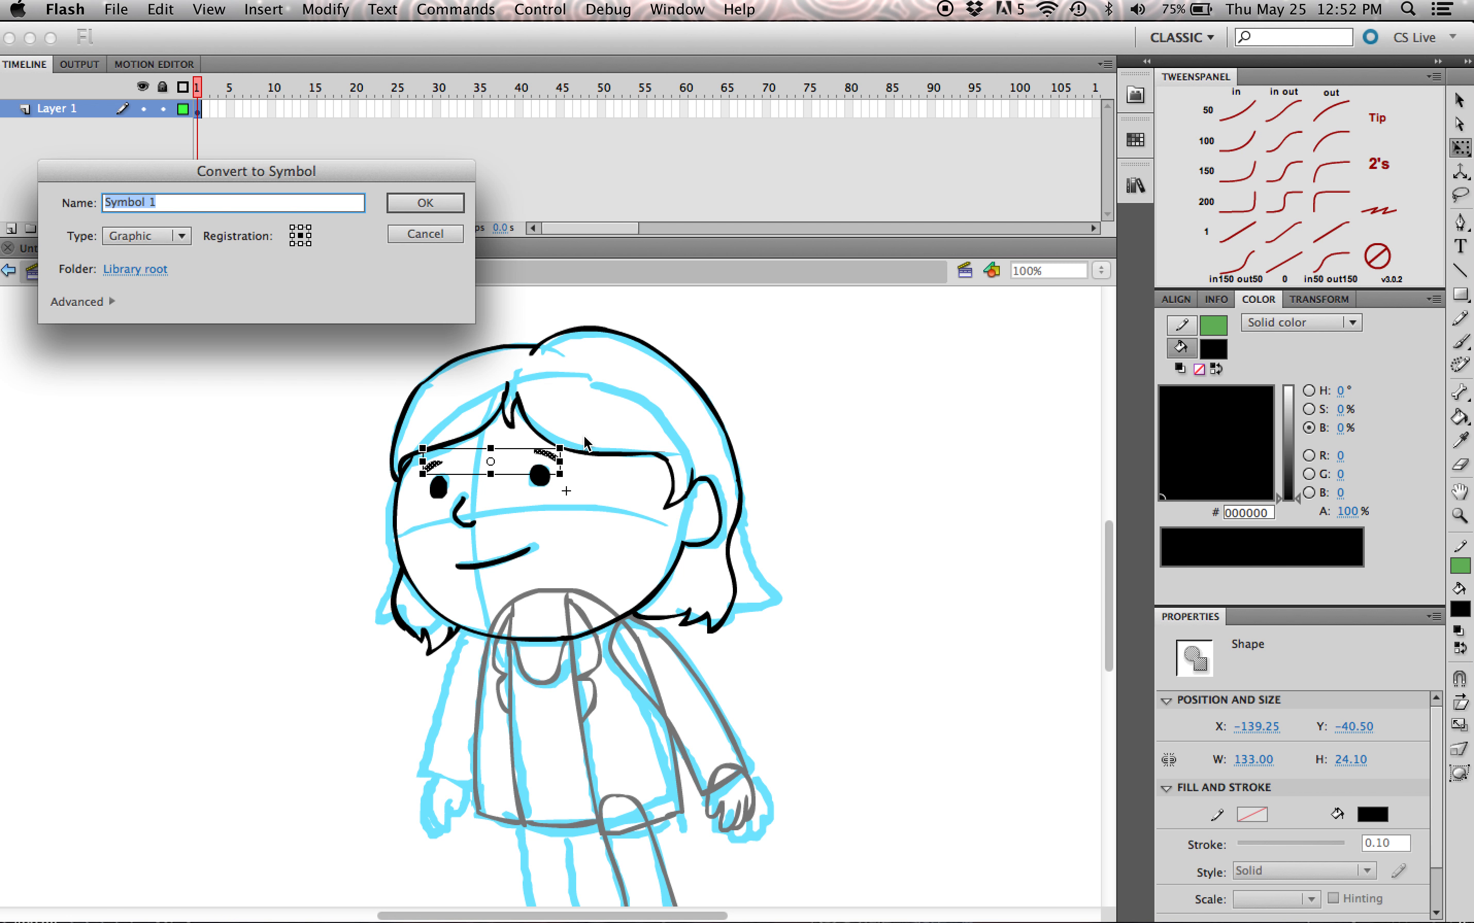
{"action": "type", "text": "em_brows"}
{"action": "key", "text": "Return"}
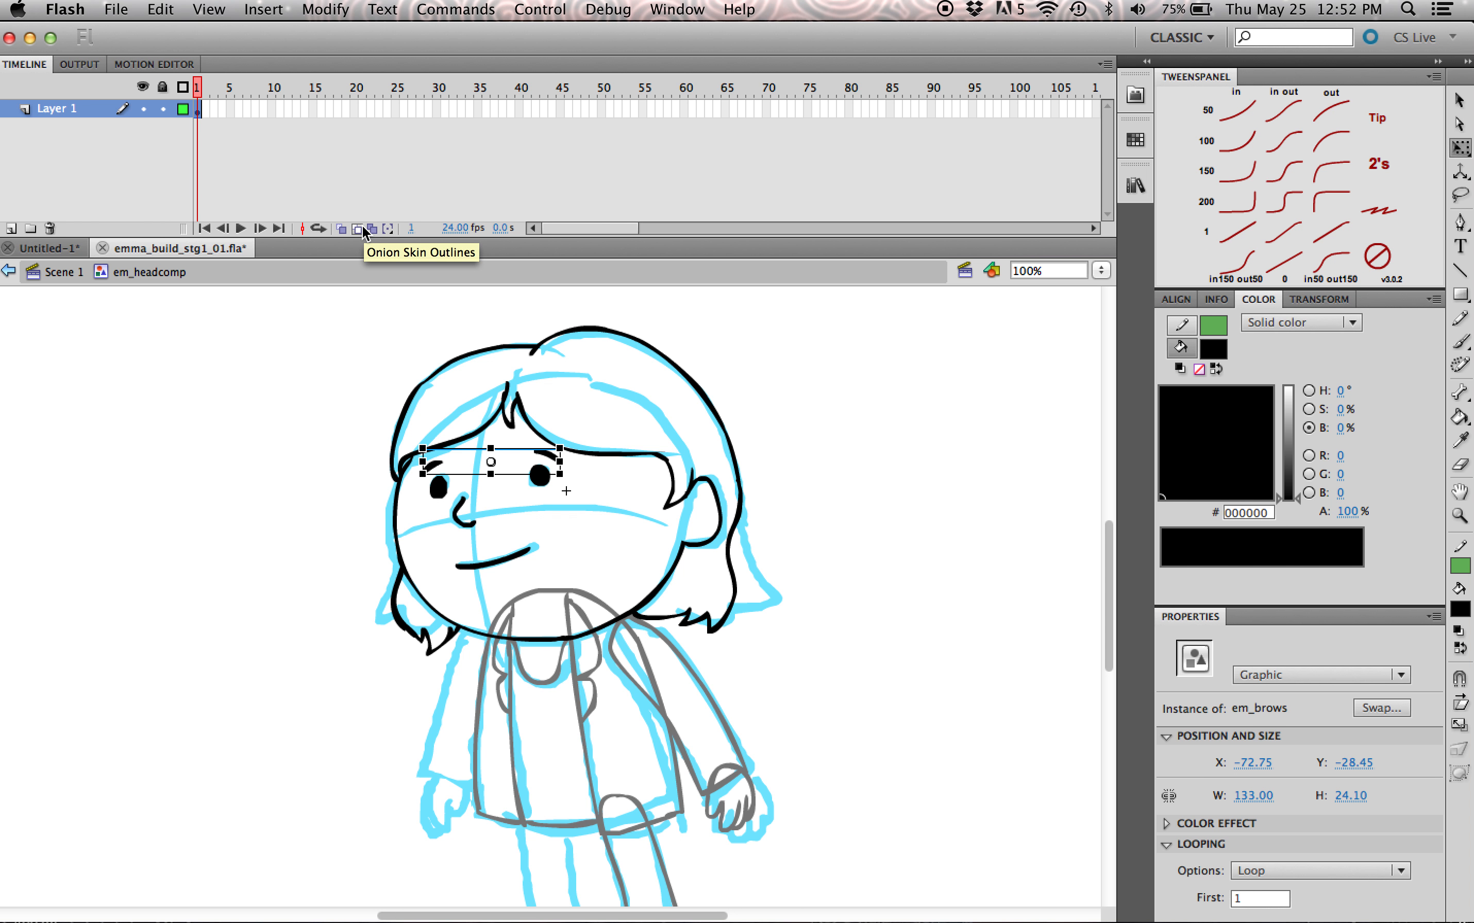
Step: Select all the head and face parts in em_headcomp and distribute them to separate layers
{"action": "left_click_drag", "start_coordinate": [830, 318], "coordinate": [385, 571]}
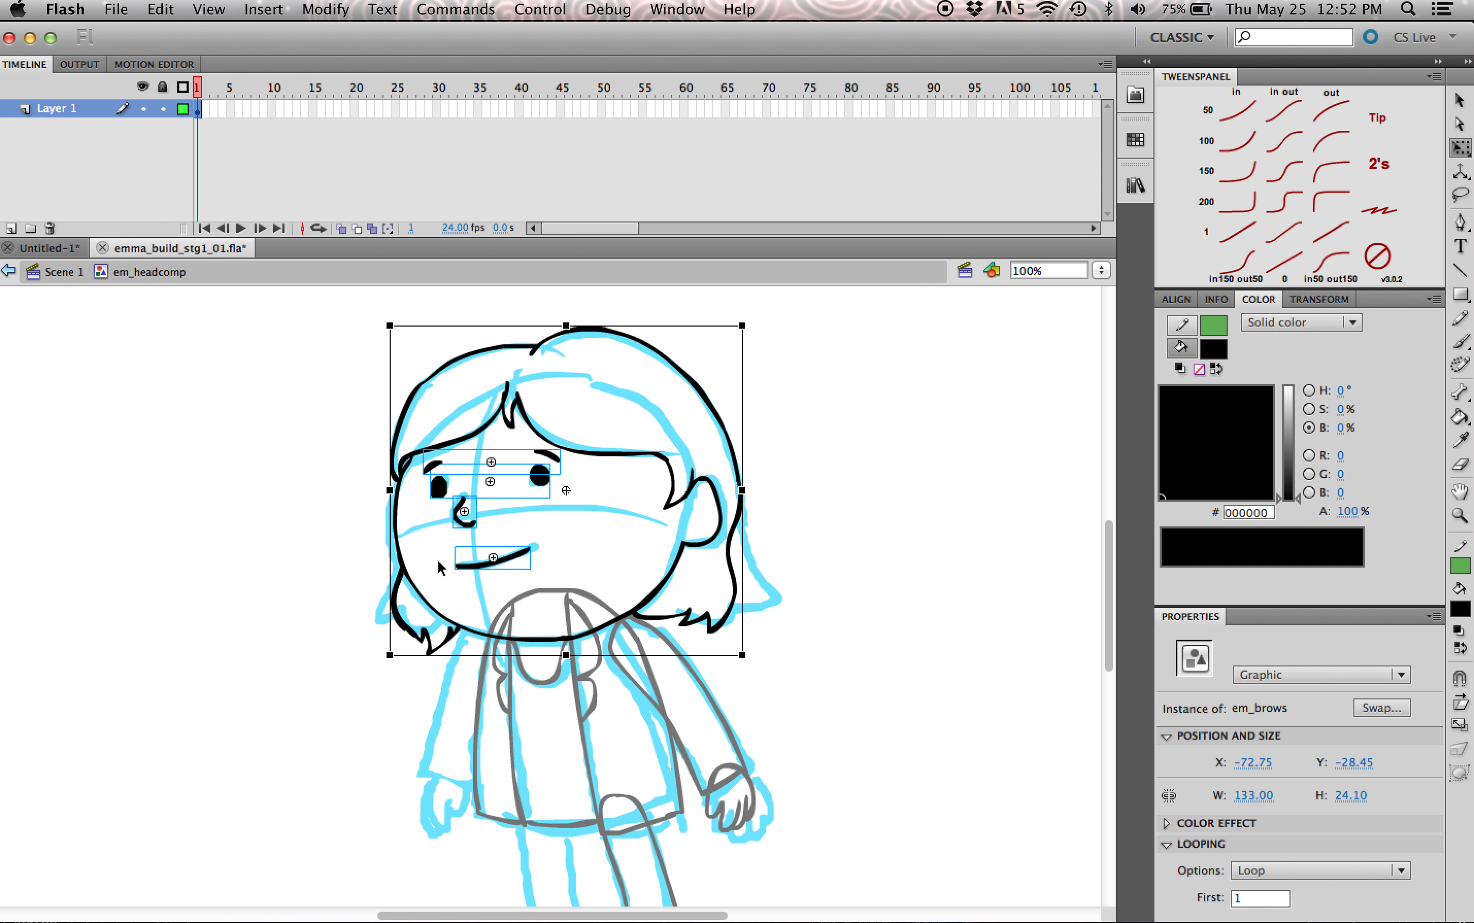
{"action": "right_click", "coordinate": [640, 457]}
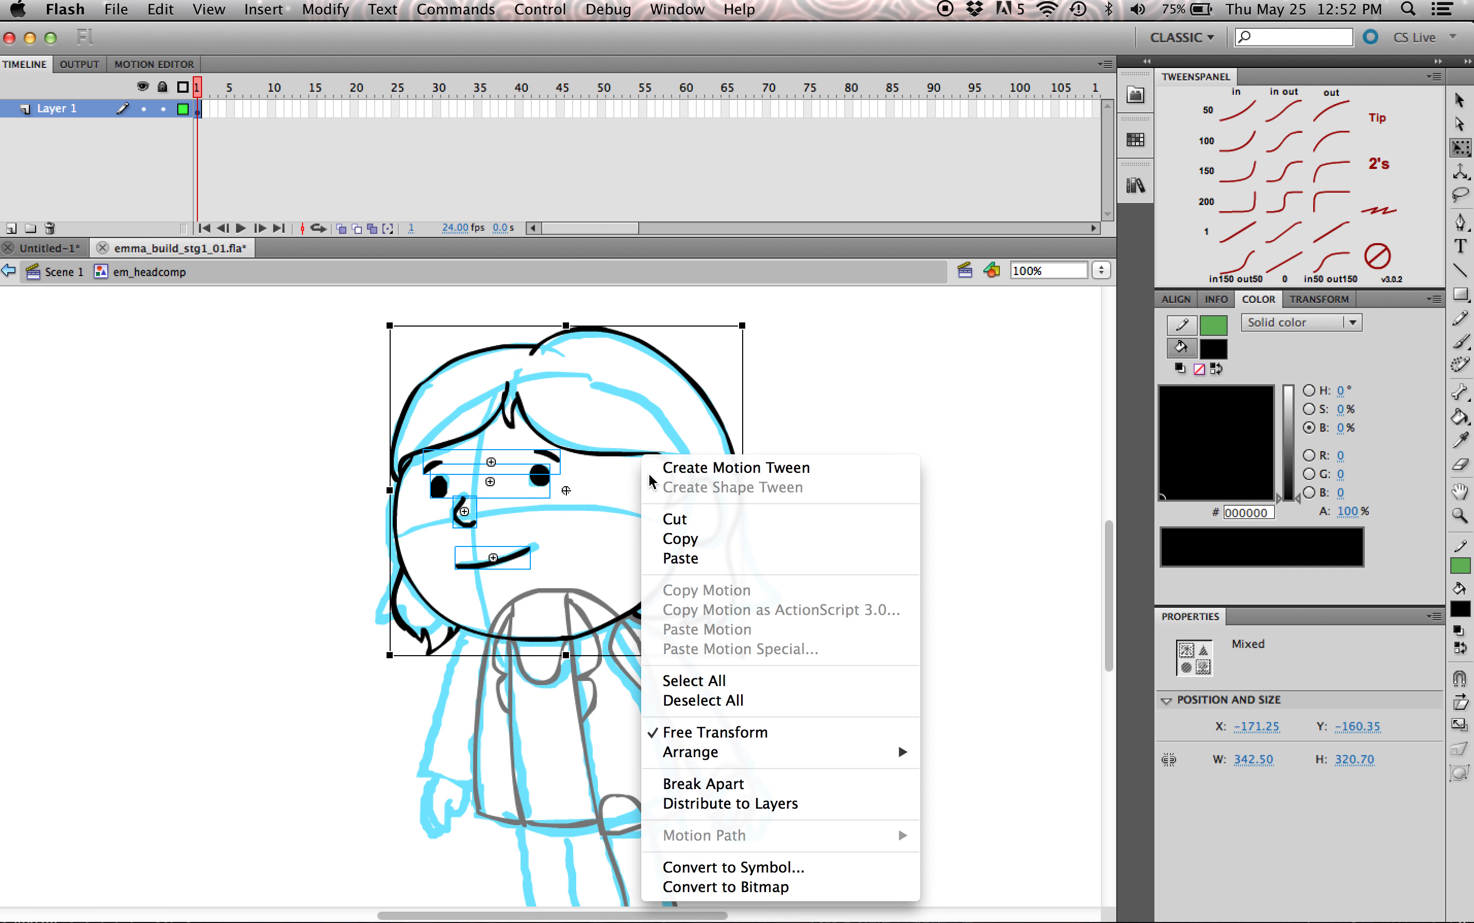
{"action": "left_click", "coordinate": [794, 804]}
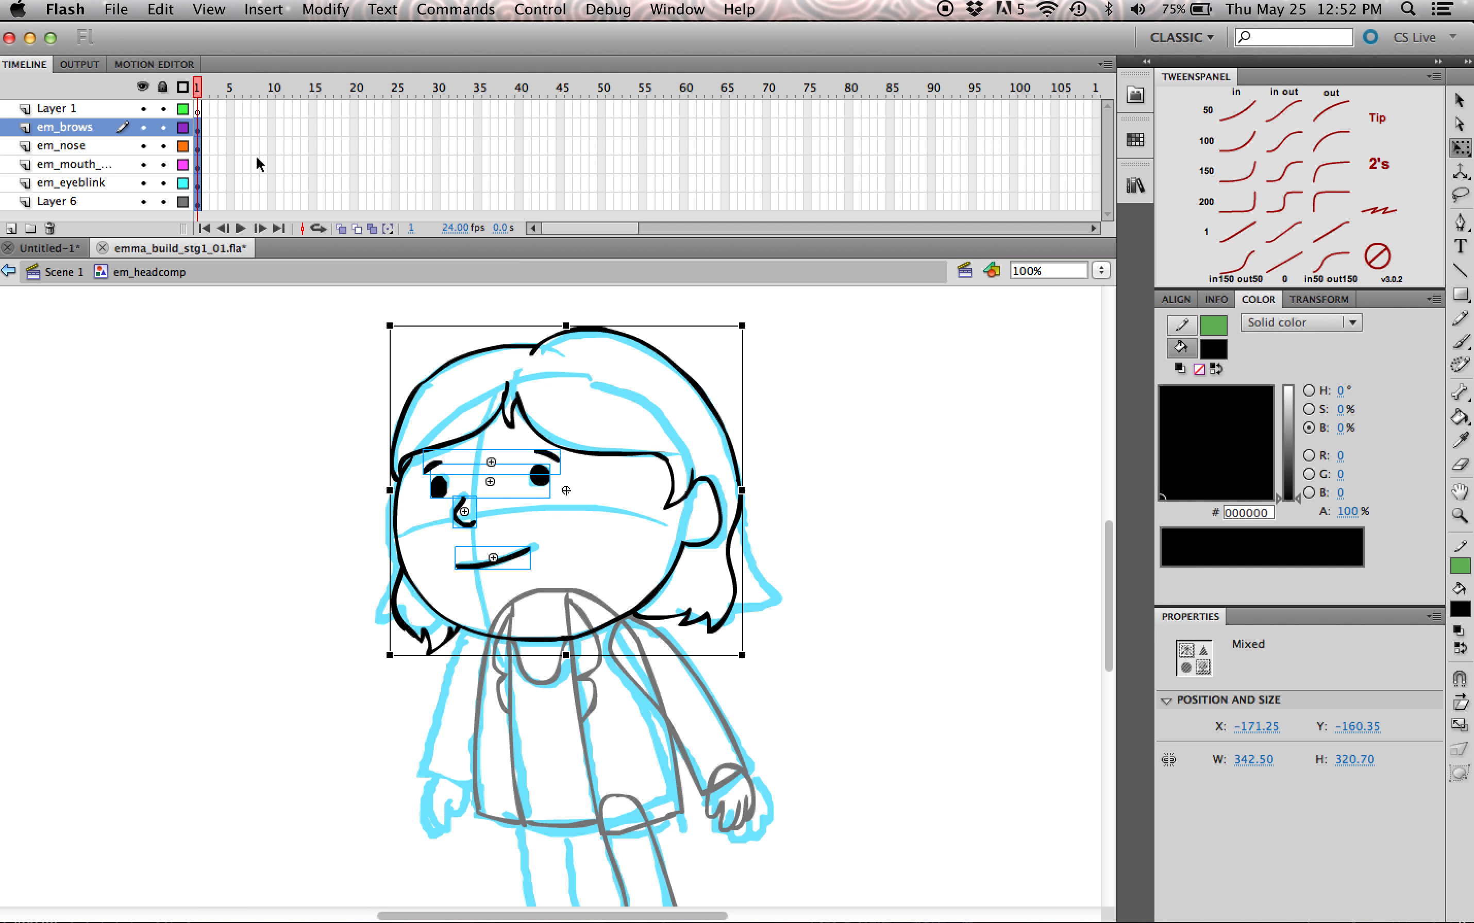
{"action": "left_click", "coordinate": [837, 369]}
Step: Enlarge the timeline's layer area and rename the head artwork's layer, Layer 6, as em_head
{"action": "left_click", "coordinate": [615, 237]}
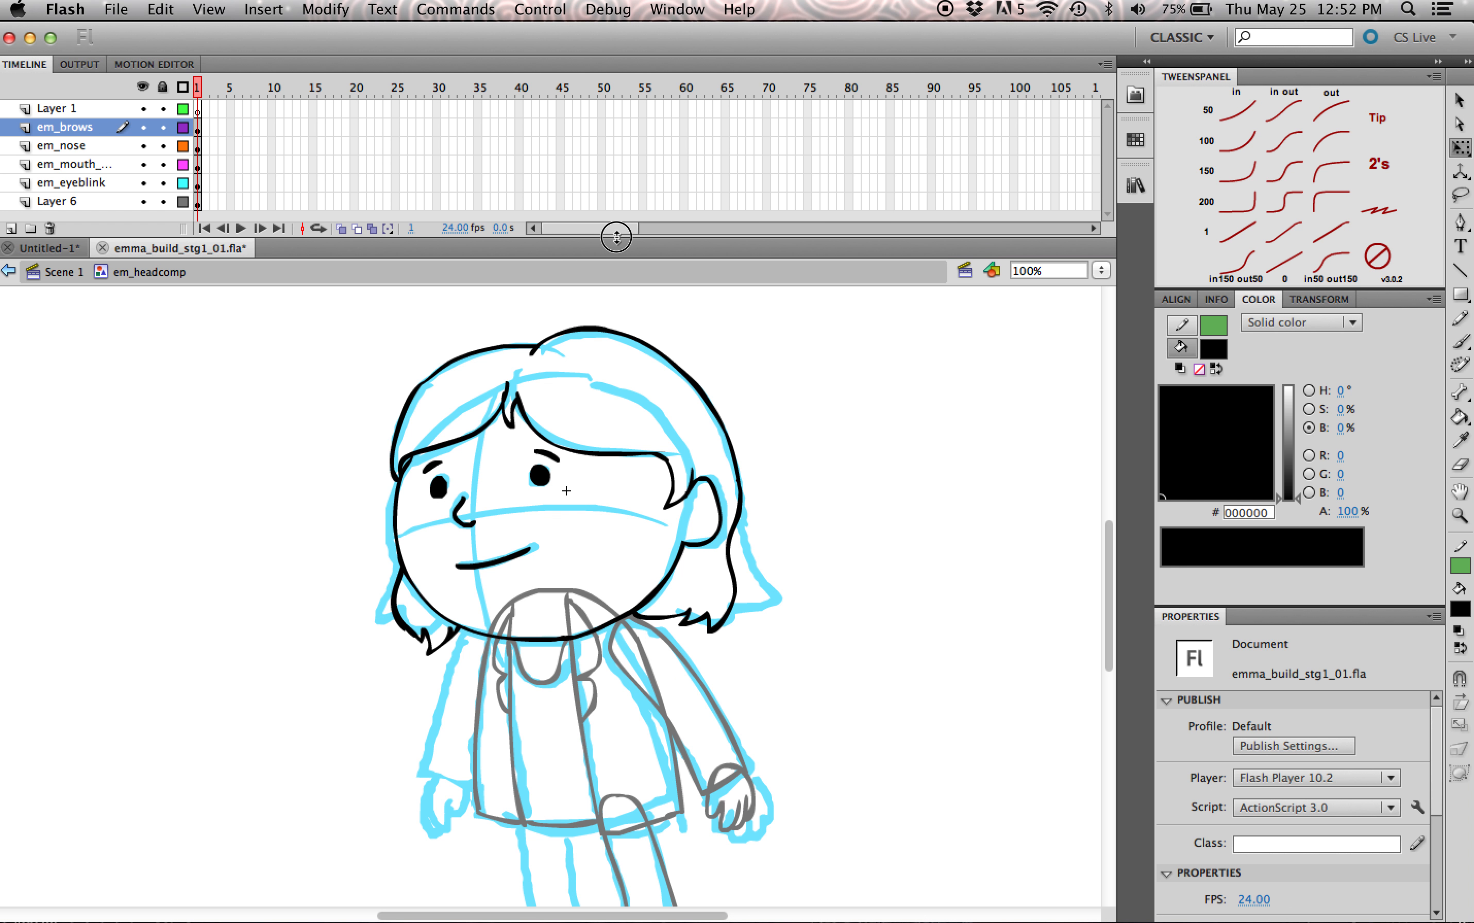
{"action": "left_click_drag", "start_coordinate": [615, 238], "coordinate": [617, 275]}
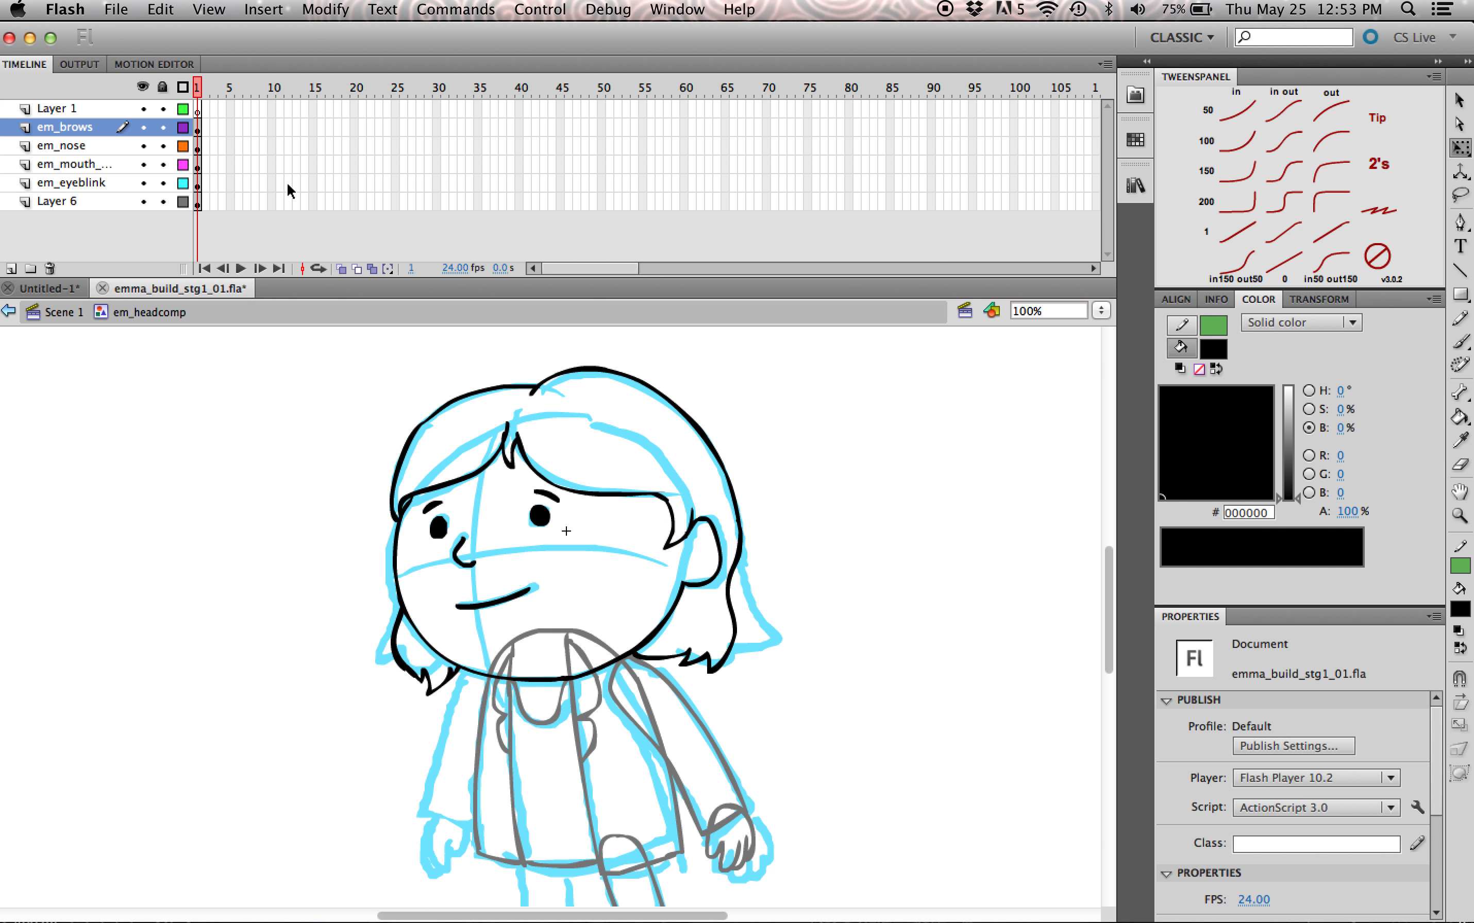
{"action": "left_click", "coordinate": [109, 203]}
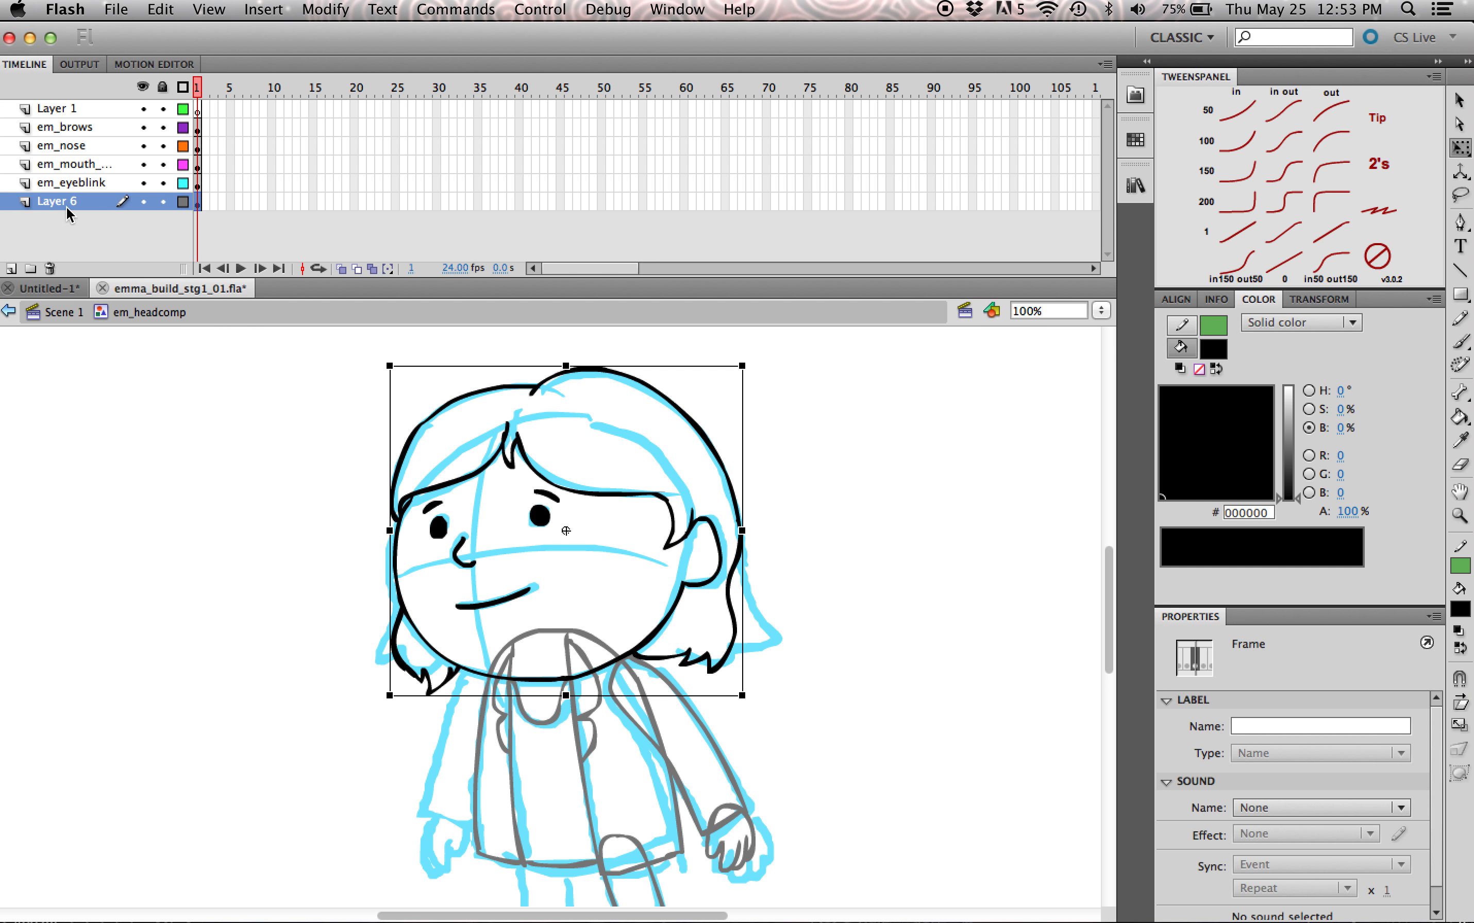
{"action": "double_click", "coordinate": [87, 203]}
{"action": "type", "text": "em_head"}
{"action": "left_click", "coordinate": [566, 530]}
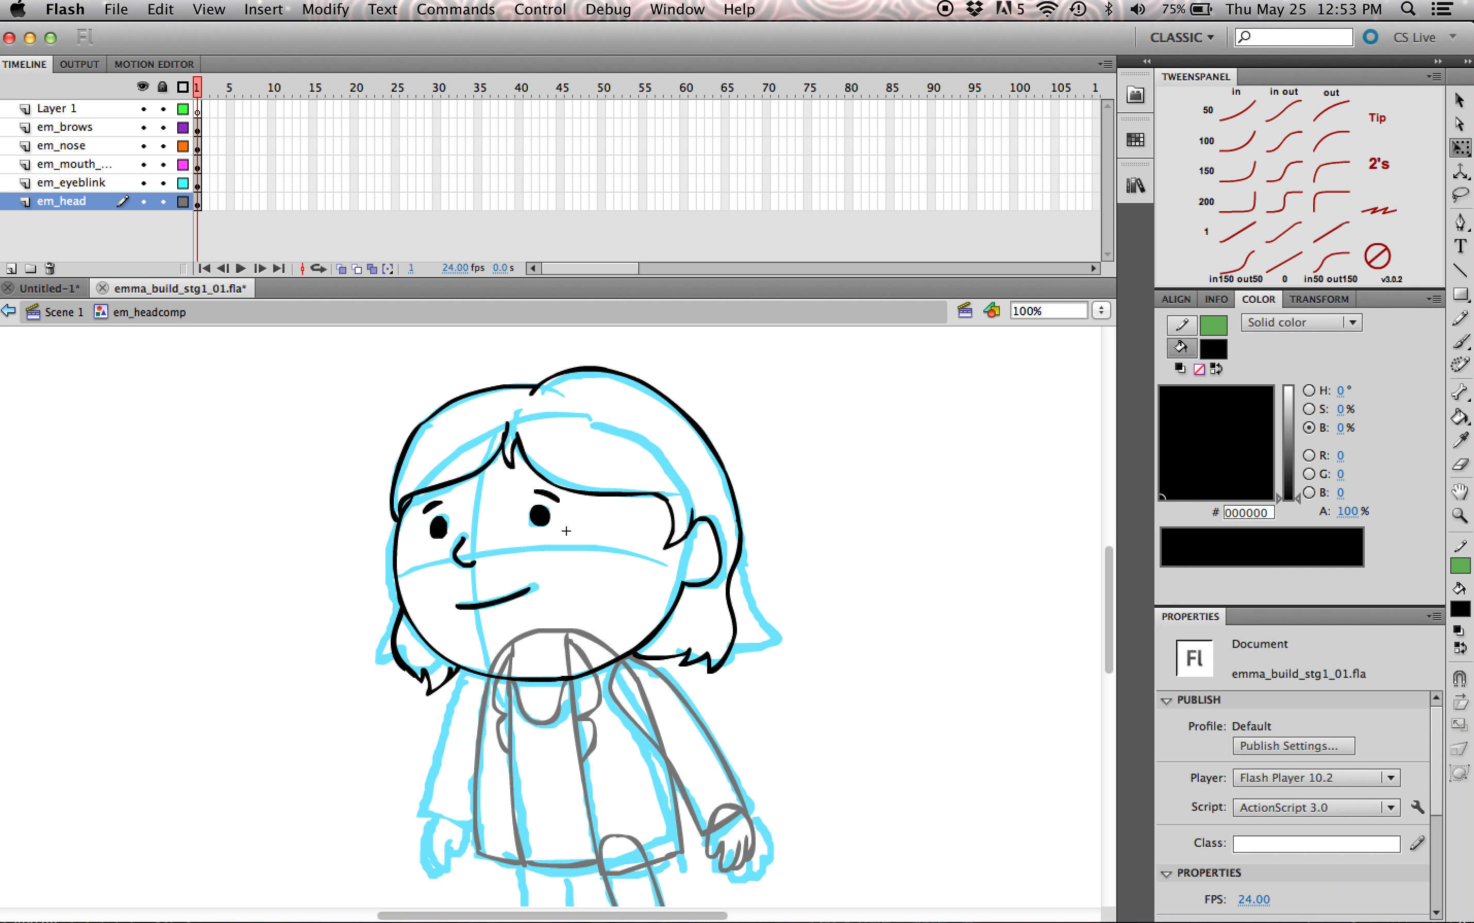
Step: Try moving the head group on its own, undo the move, and look inside the group before returning to em_headcomp
{"action": "left_click_drag", "start_coordinate": [646, 493], "coordinate": [733, 459]}
{"action": "key", "text": "super+z"}
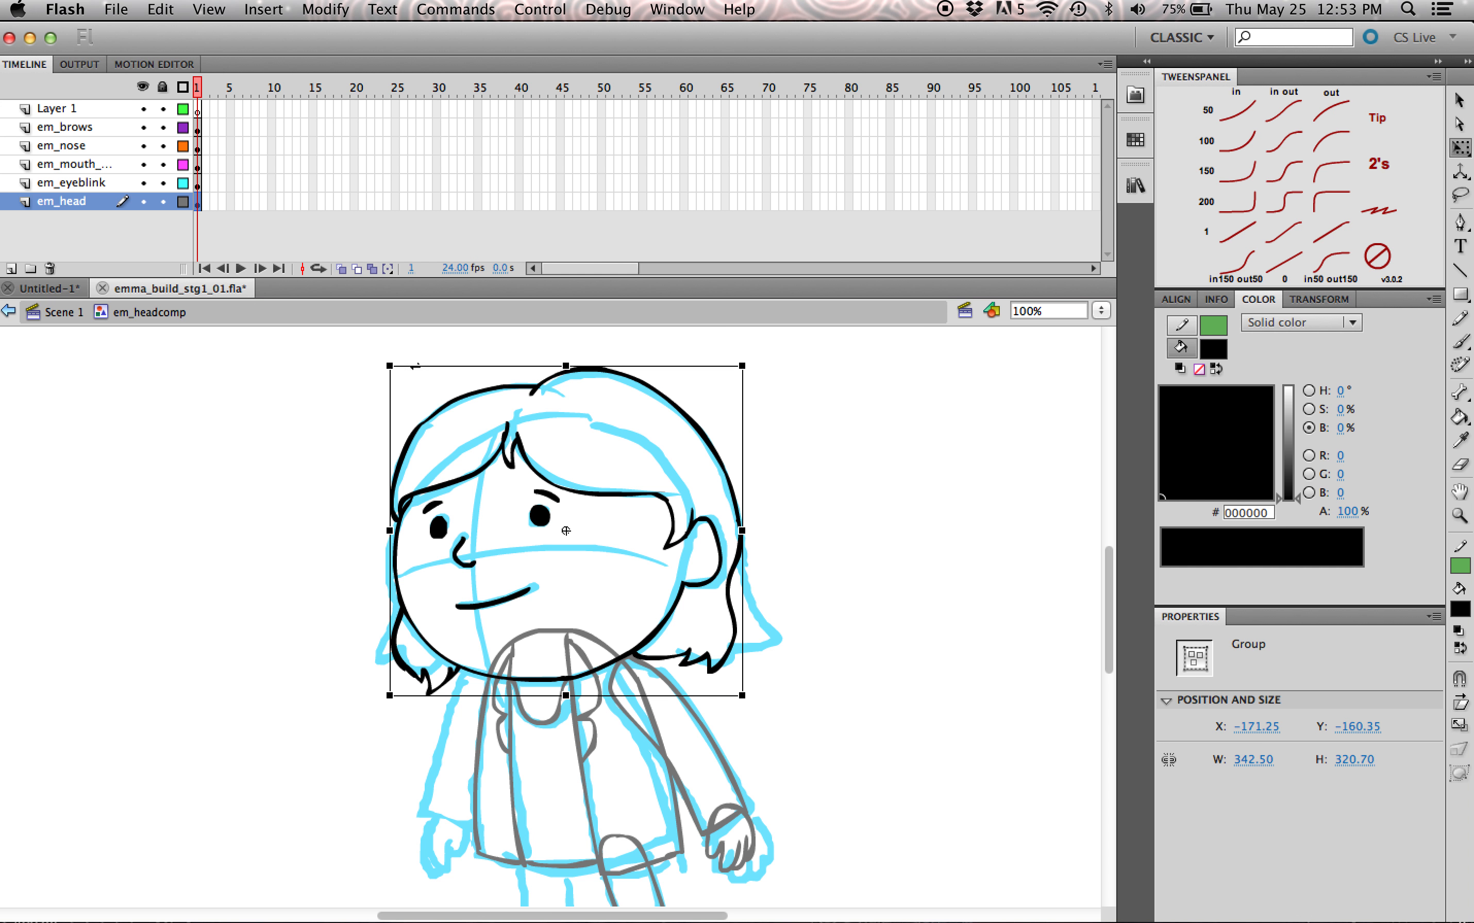
{"action": "double_click", "coordinate": [628, 510]}
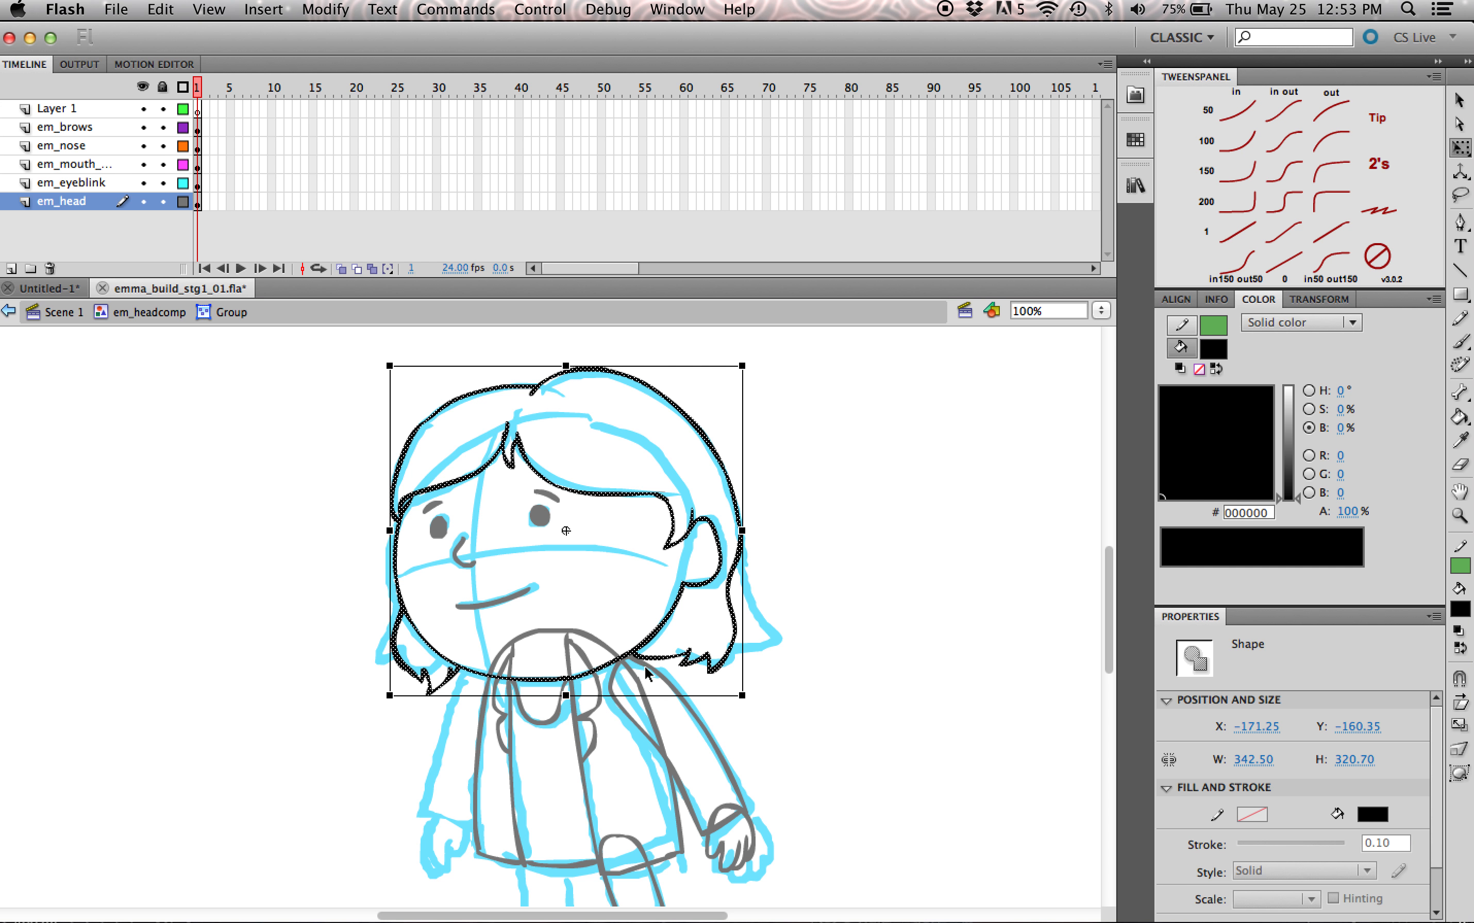
{"action": "left_click", "coordinate": [153, 313]}
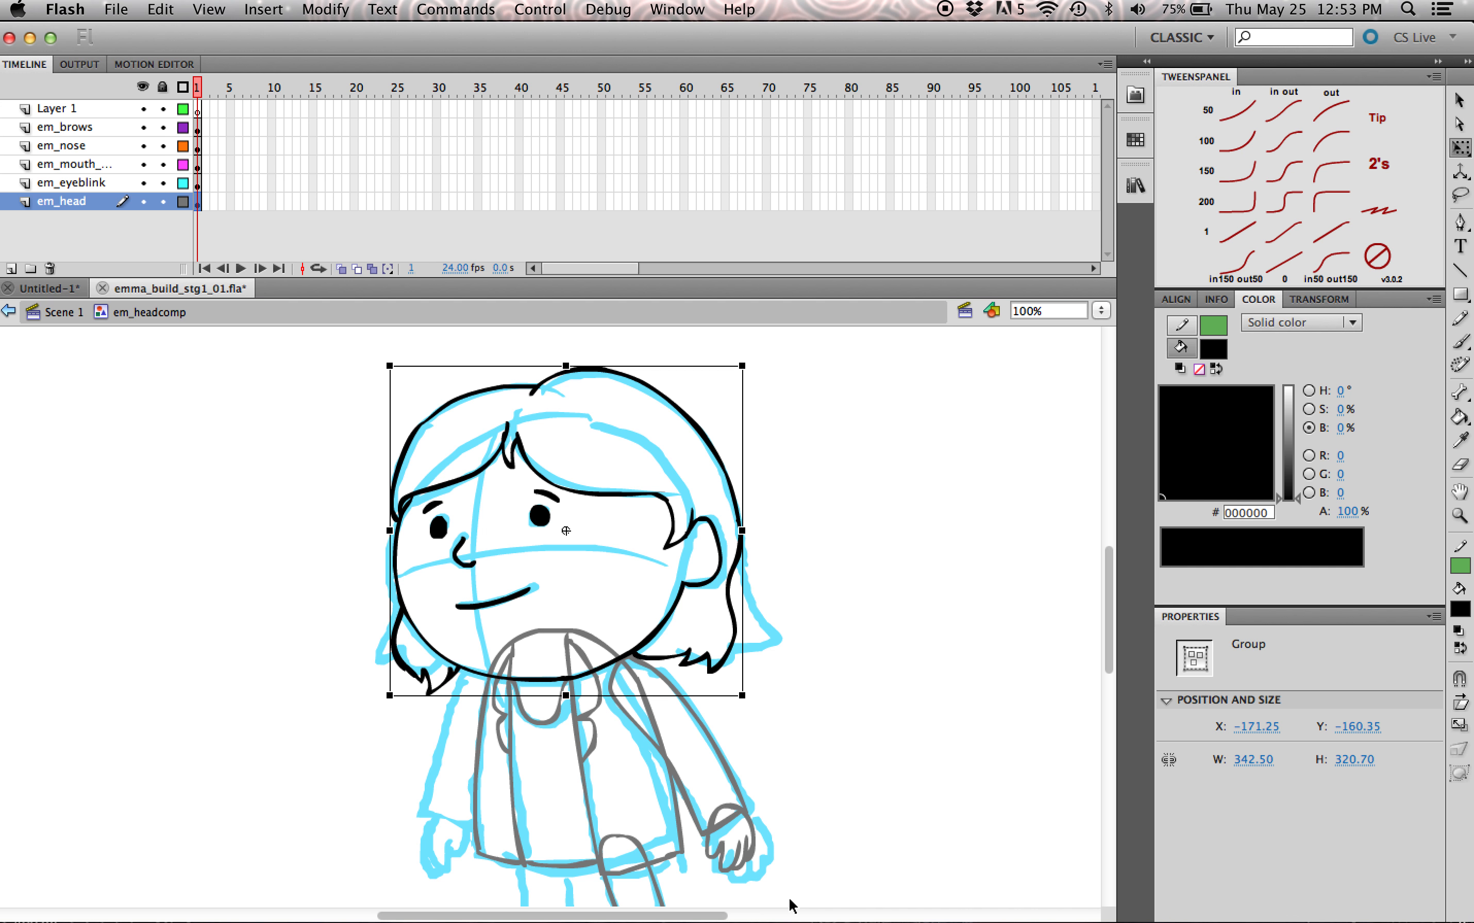
Step: Convert the head group into a graphic symbol named em_head
{"action": "key", "text": "F8"}
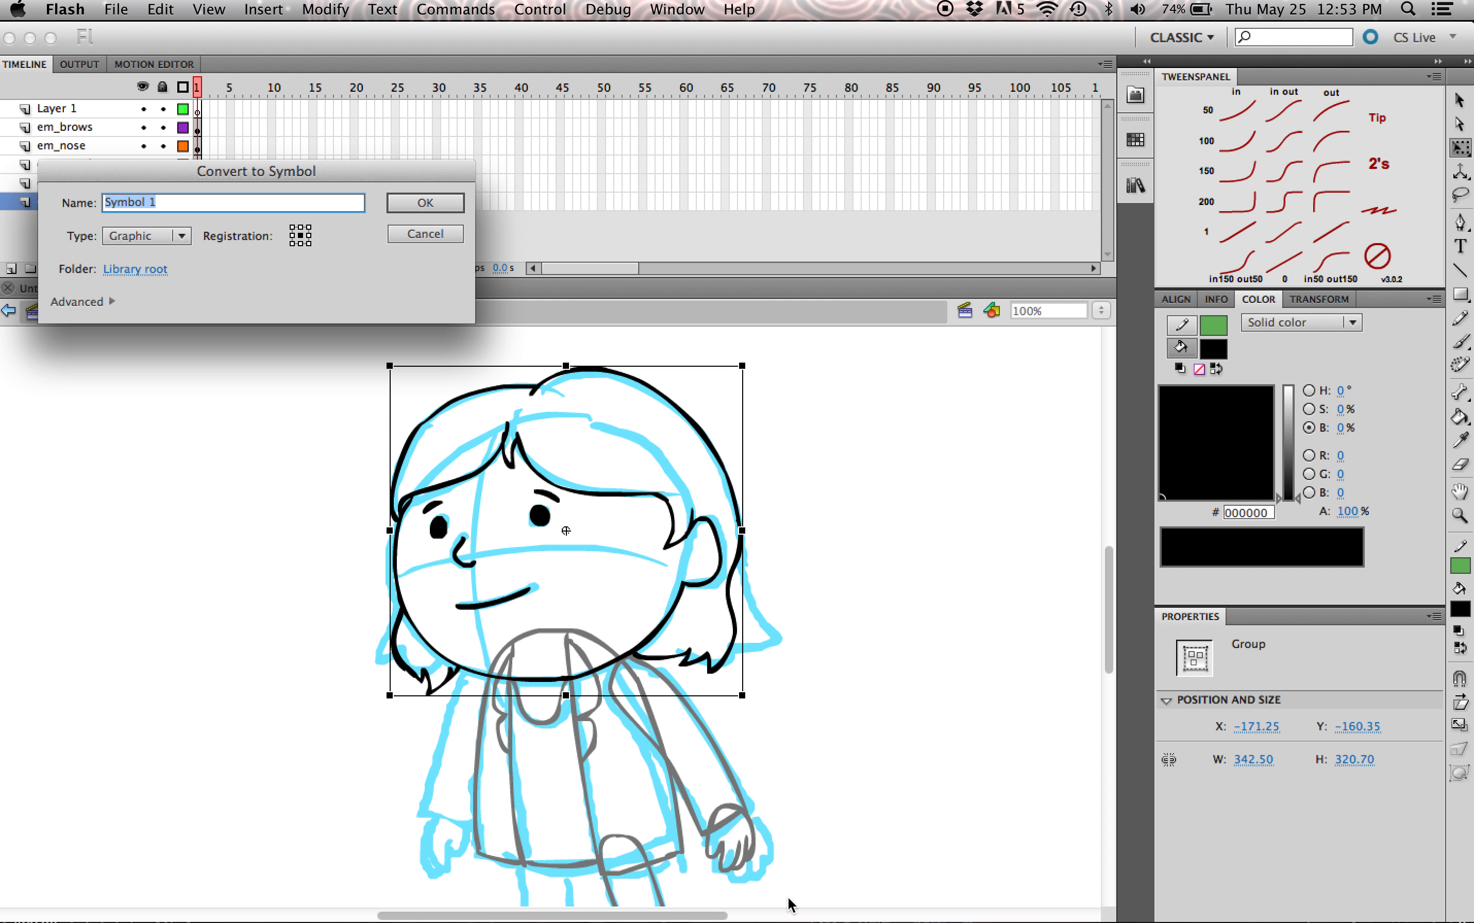
{"action": "type", "text": "em_head"}
{"action": "key", "text": "Return"}
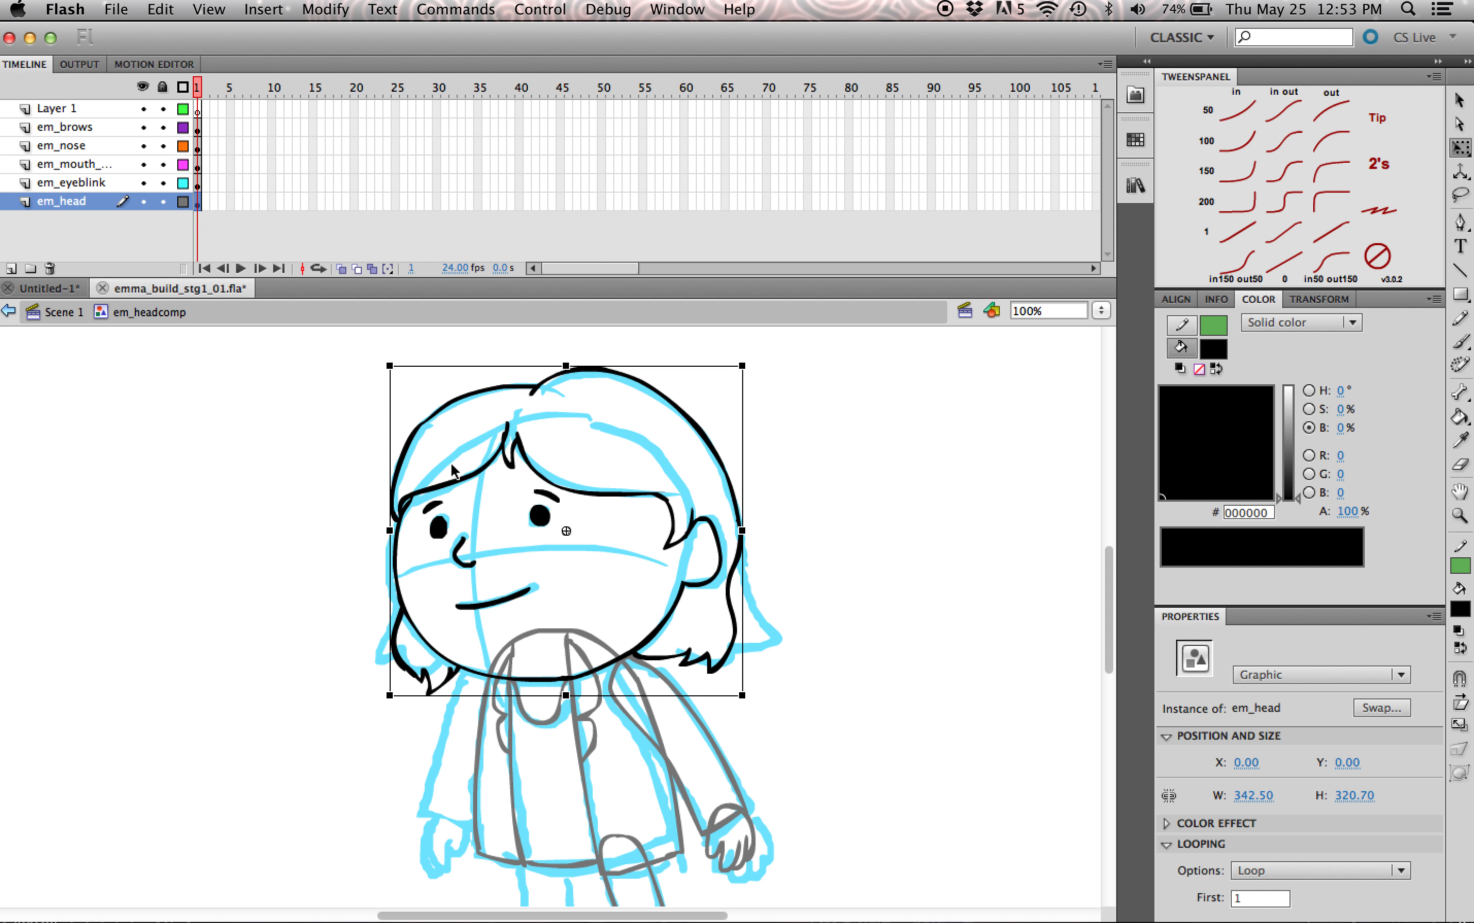
{"action": "left_click", "coordinate": [888, 513]}
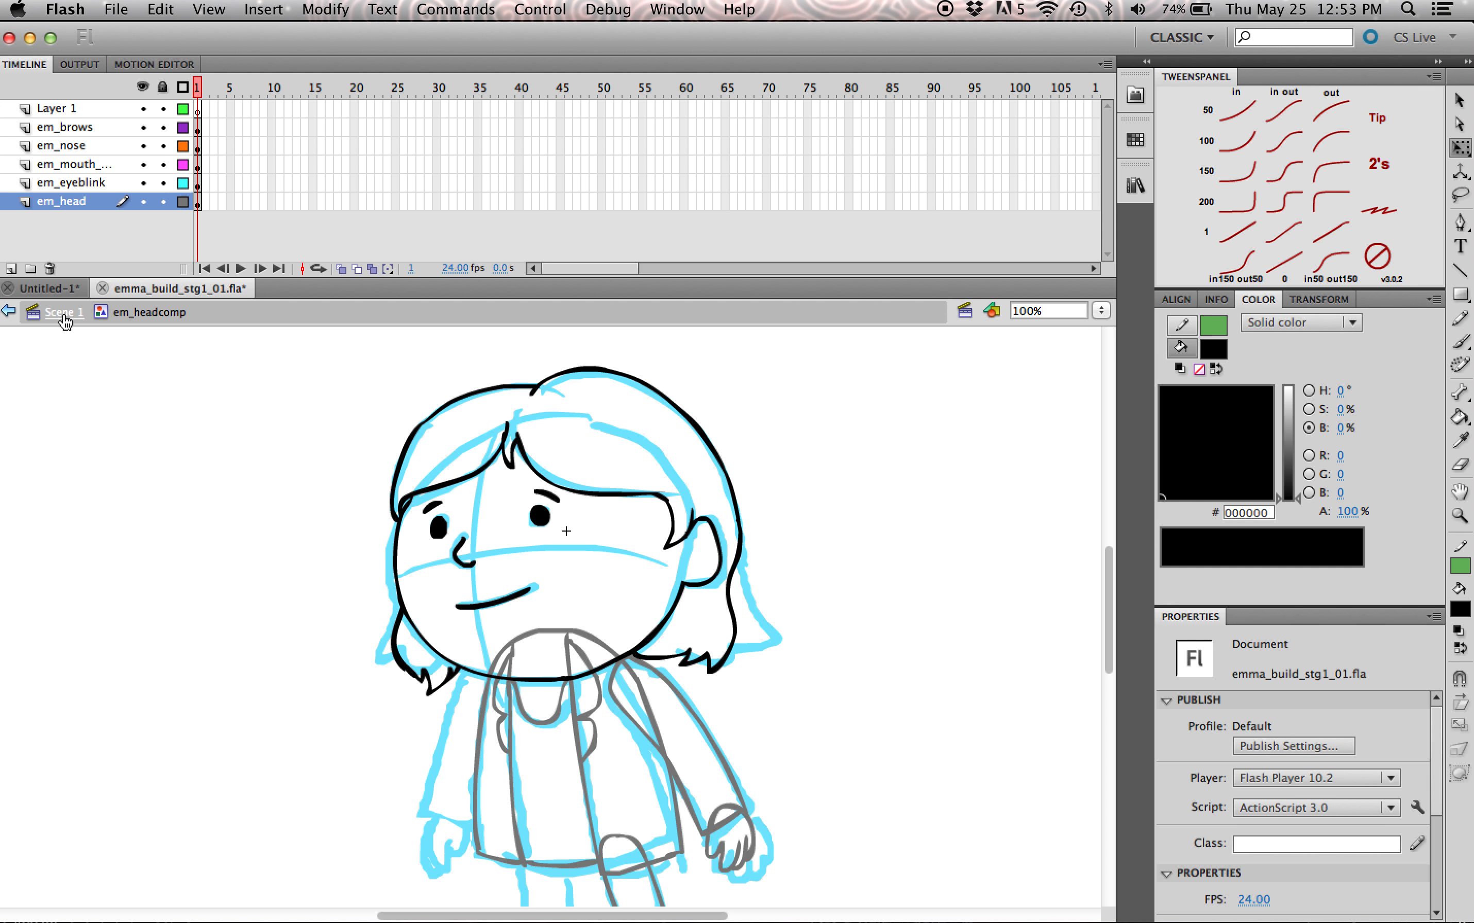
Step: Try moving the em_head symbol separately from the facial features and undo the move
{"action": "left_click", "coordinate": [631, 496]}
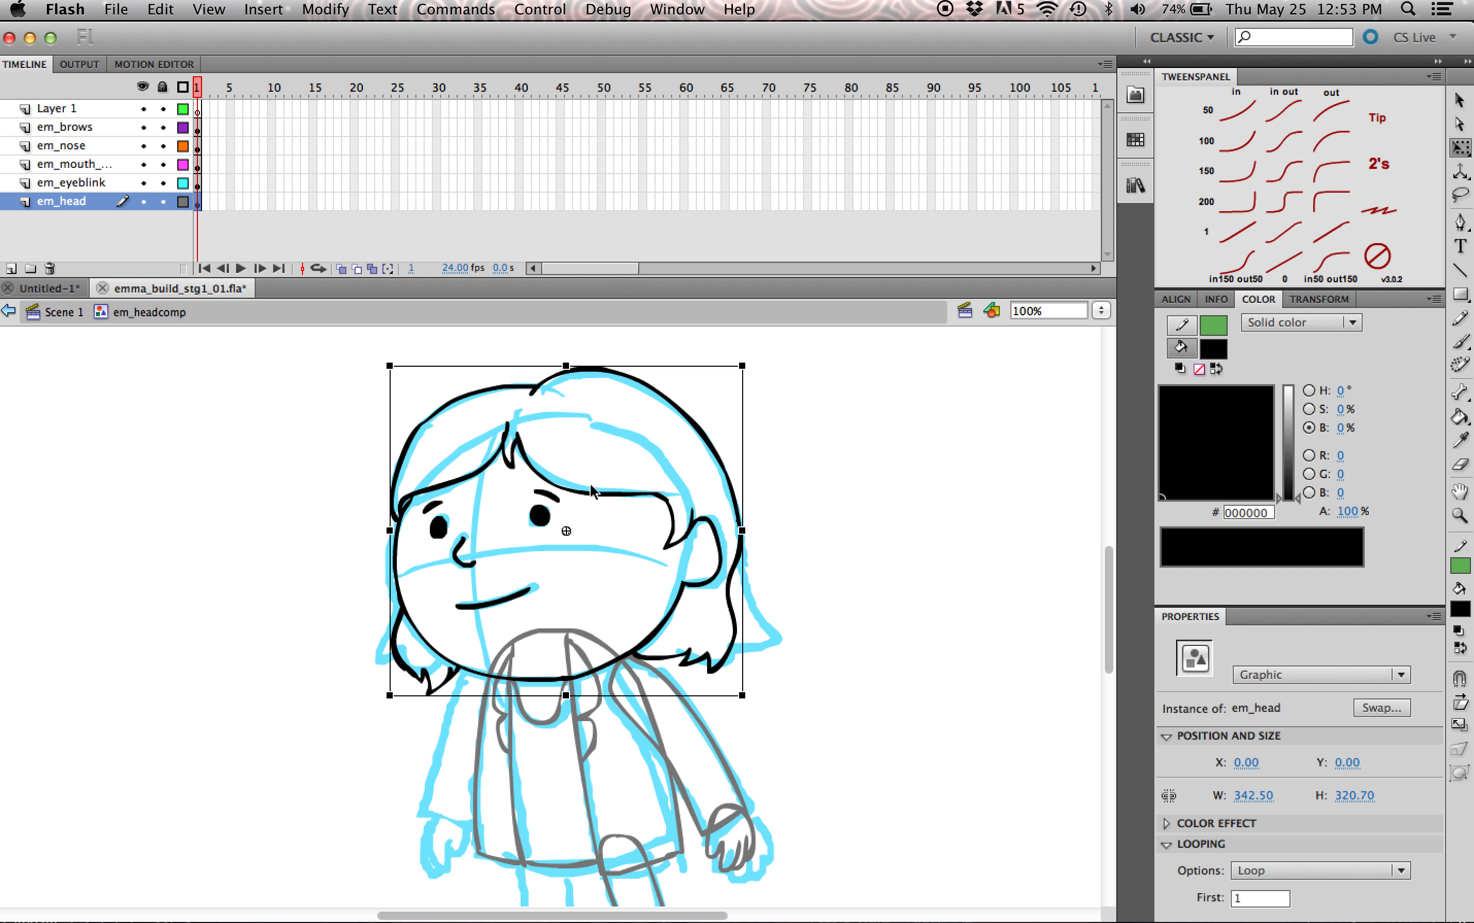
{"action": "left_click_drag", "start_coordinate": [632, 493], "coordinate": [607, 453]}
{"action": "key", "text": "super+z"}
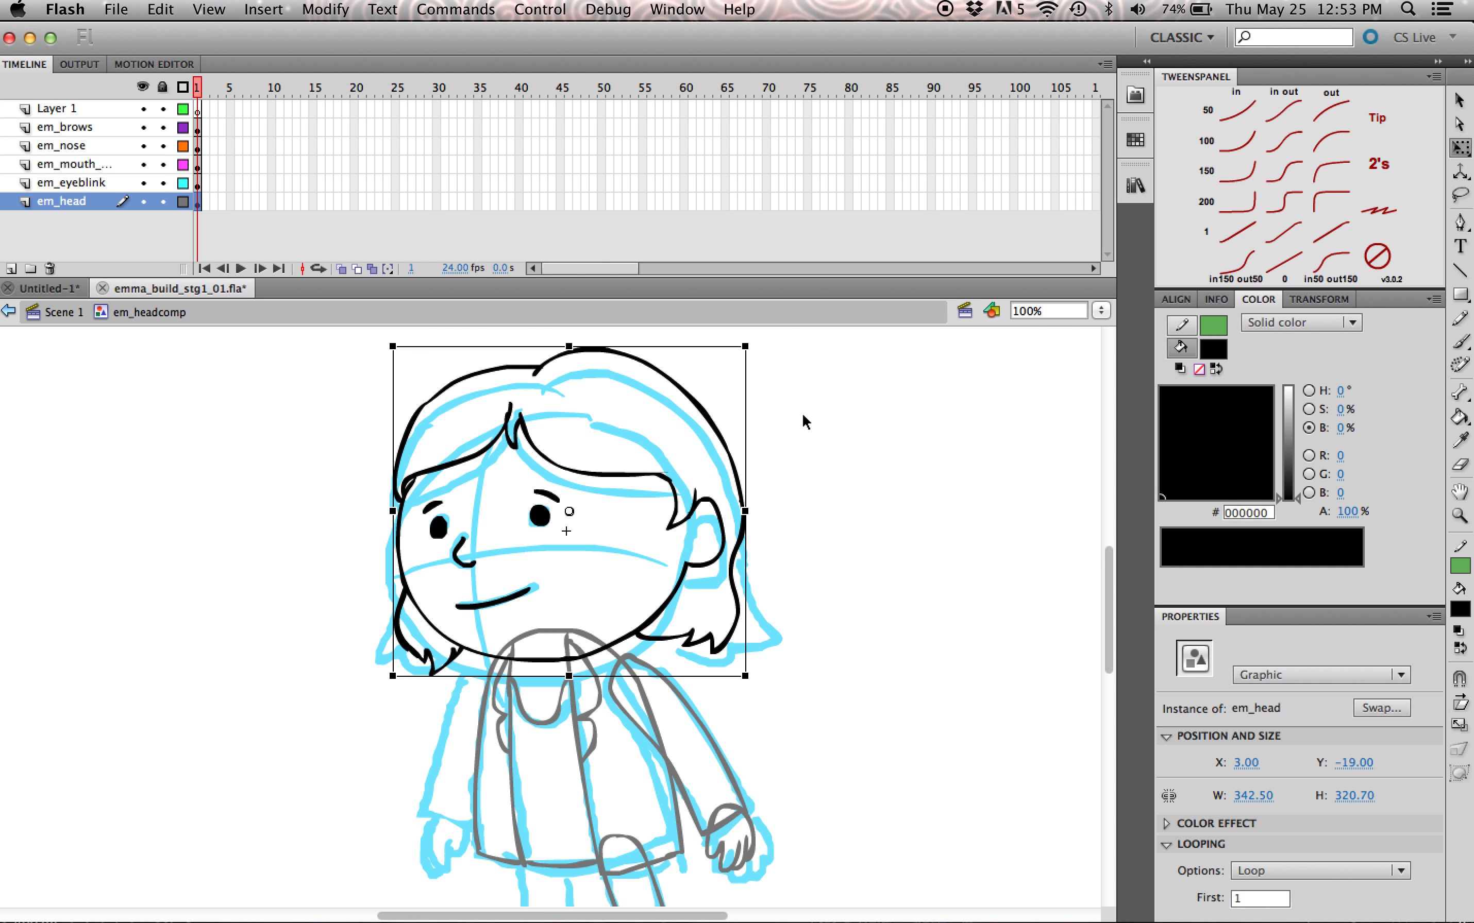
{"action": "key", "text": "super+z"}
Step: Move all em_headcomp parts up to put the registration point at the neck, and realign the instance over the Scene 1 sketch at X 956.10, Y 535.40
{"action": "left_click_drag", "start_coordinate": [925, 362], "coordinate": [397, 606]}
{"action": "left_click_drag", "start_coordinate": [612, 494], "coordinate": [635, 399]}
{"action": "double_click", "coordinate": [1074, 567]}
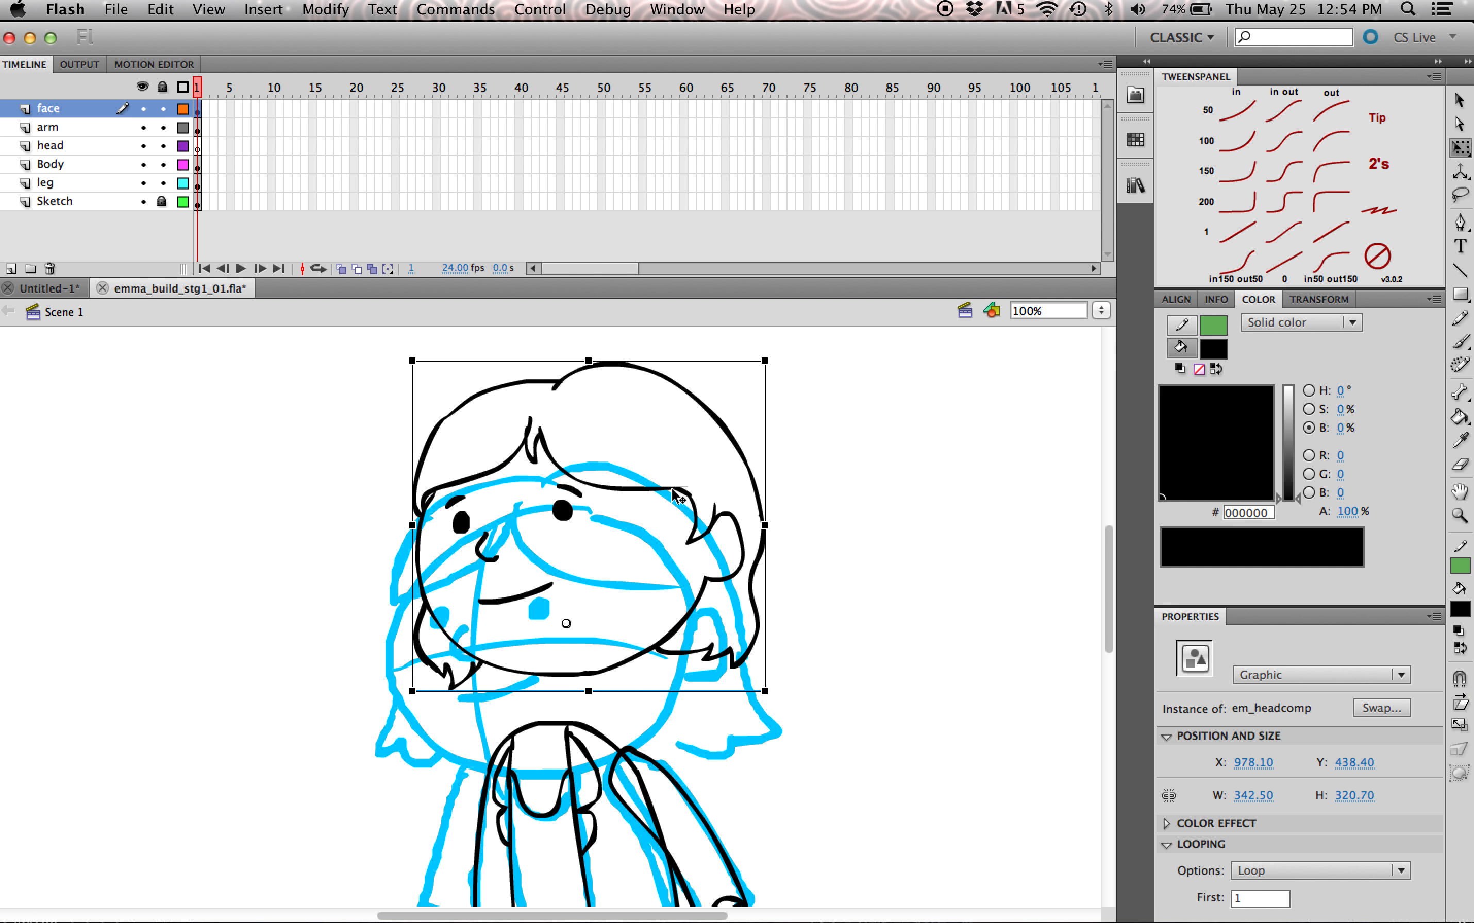
{"action": "left_click_drag", "start_coordinate": [668, 490], "coordinate": [647, 599]}
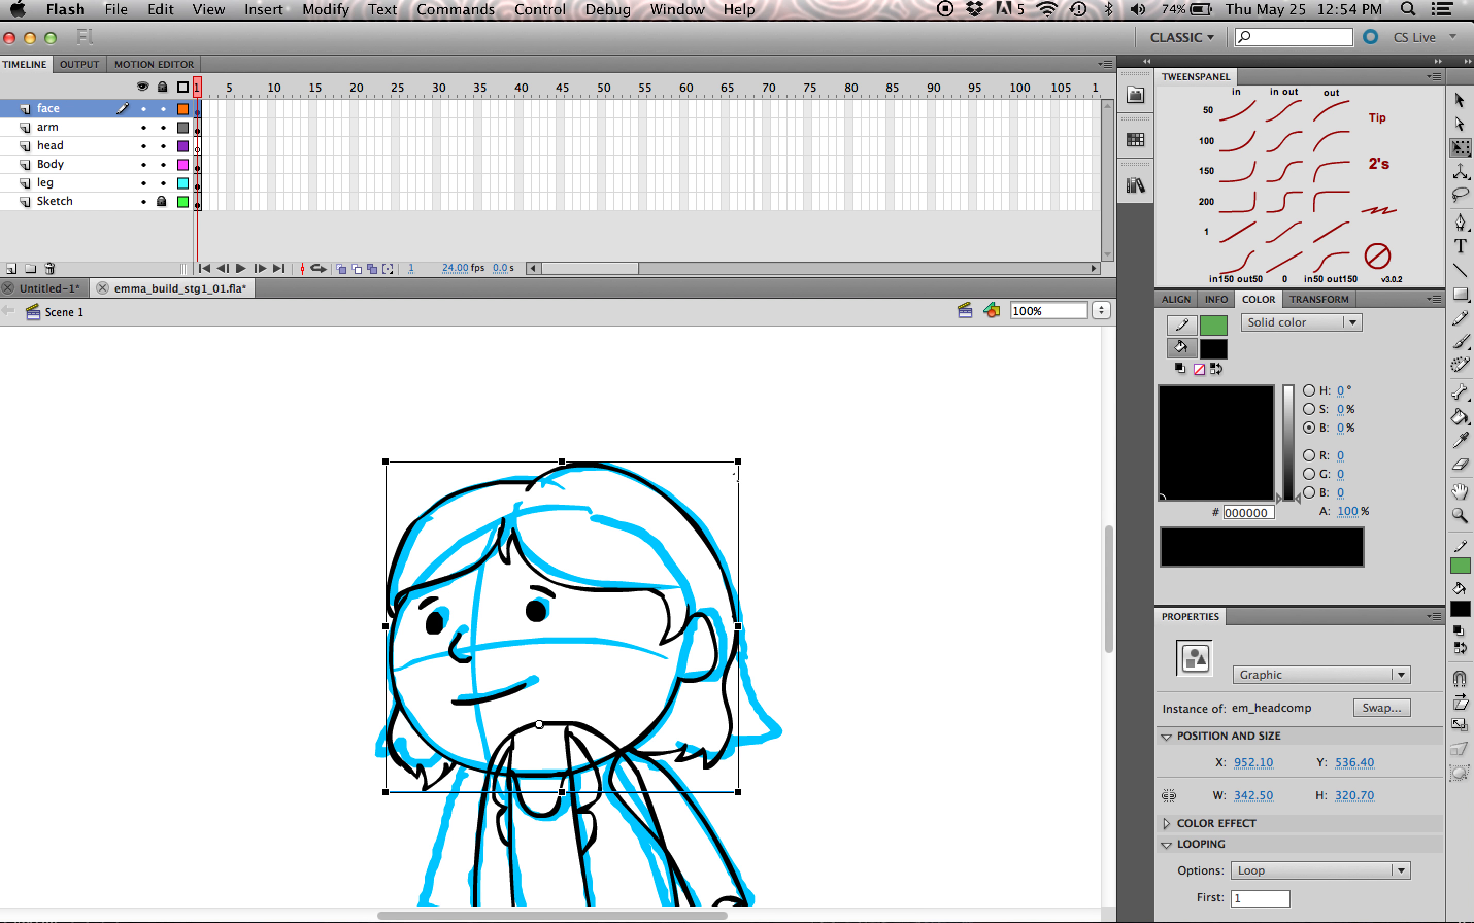
{"action": "mouse_move", "coordinate": [639, 589]}
{"action": "left_mouse_down"}
{"action": "mouse_move", "coordinate": [668, 648]}
{"action": "mouse_move", "coordinate": [636, 598]}
{"action": "left_mouse_up"}
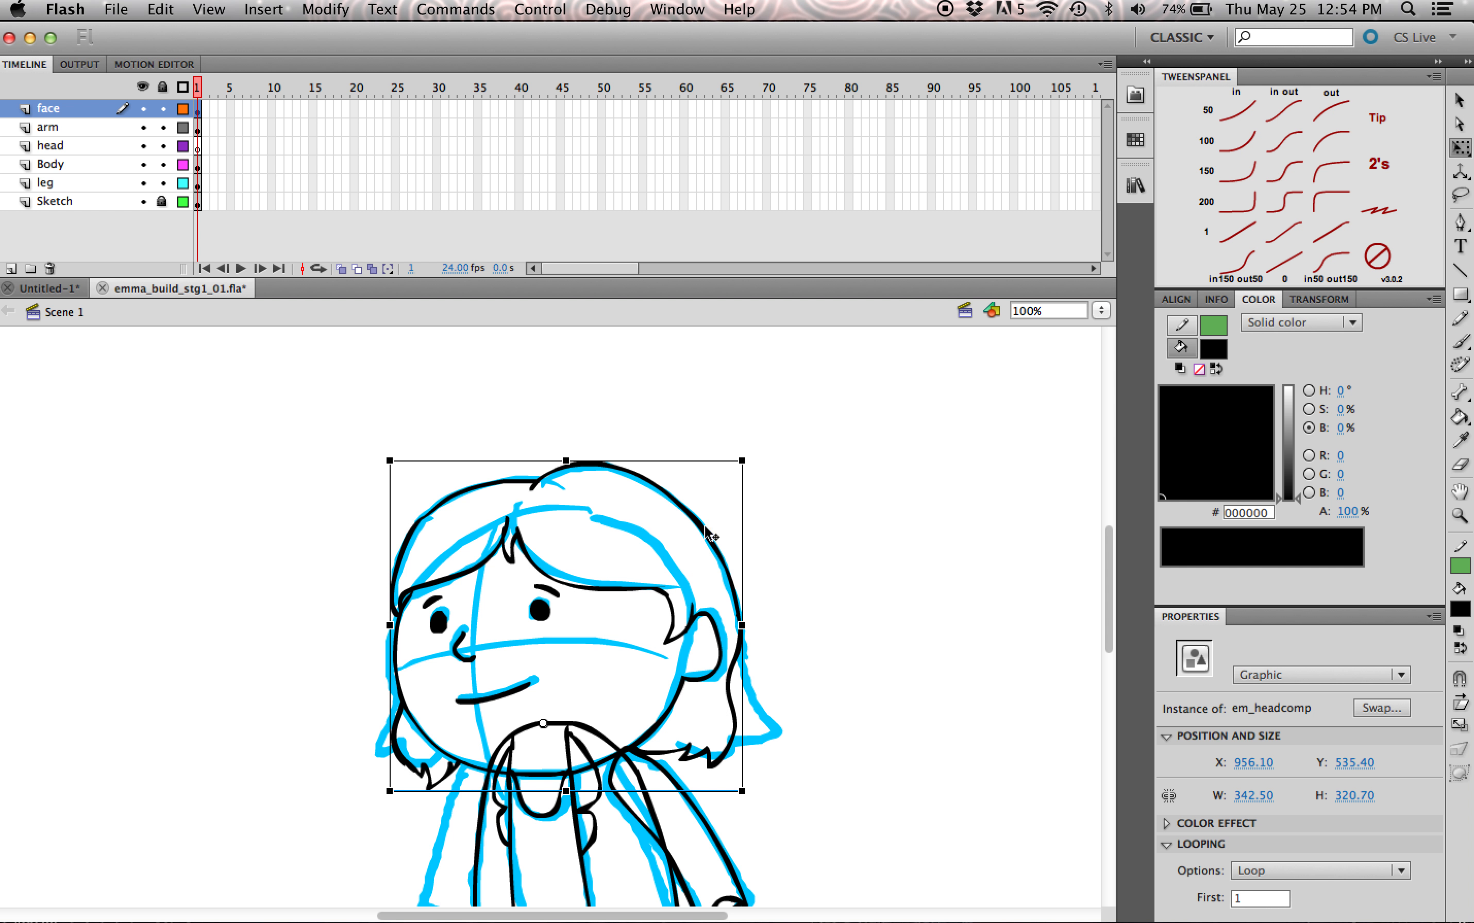
Step: Test rotating the em_headcomp instance about its neck pivot and undo the rotation
{"action": "left_click_drag", "start_coordinate": [757, 445], "coordinate": [690, 457]}
{"action": "left_click", "coordinate": [696, 525]}
{"action": "key", "text": "super+z"}
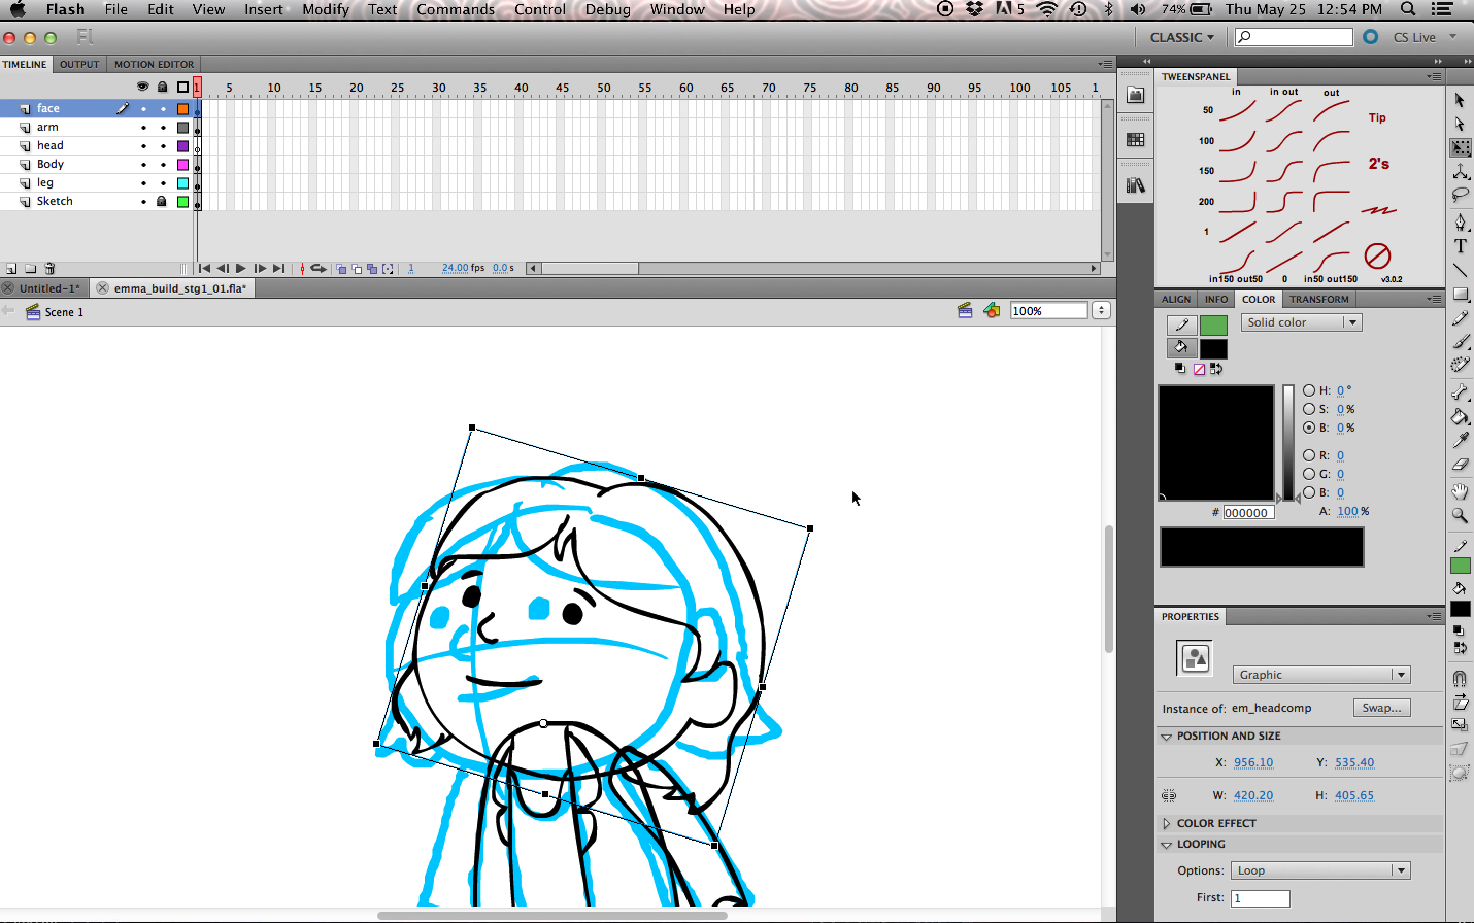
{"action": "key", "text": "super+z"}
{"action": "left_click", "coordinate": [863, 504]}
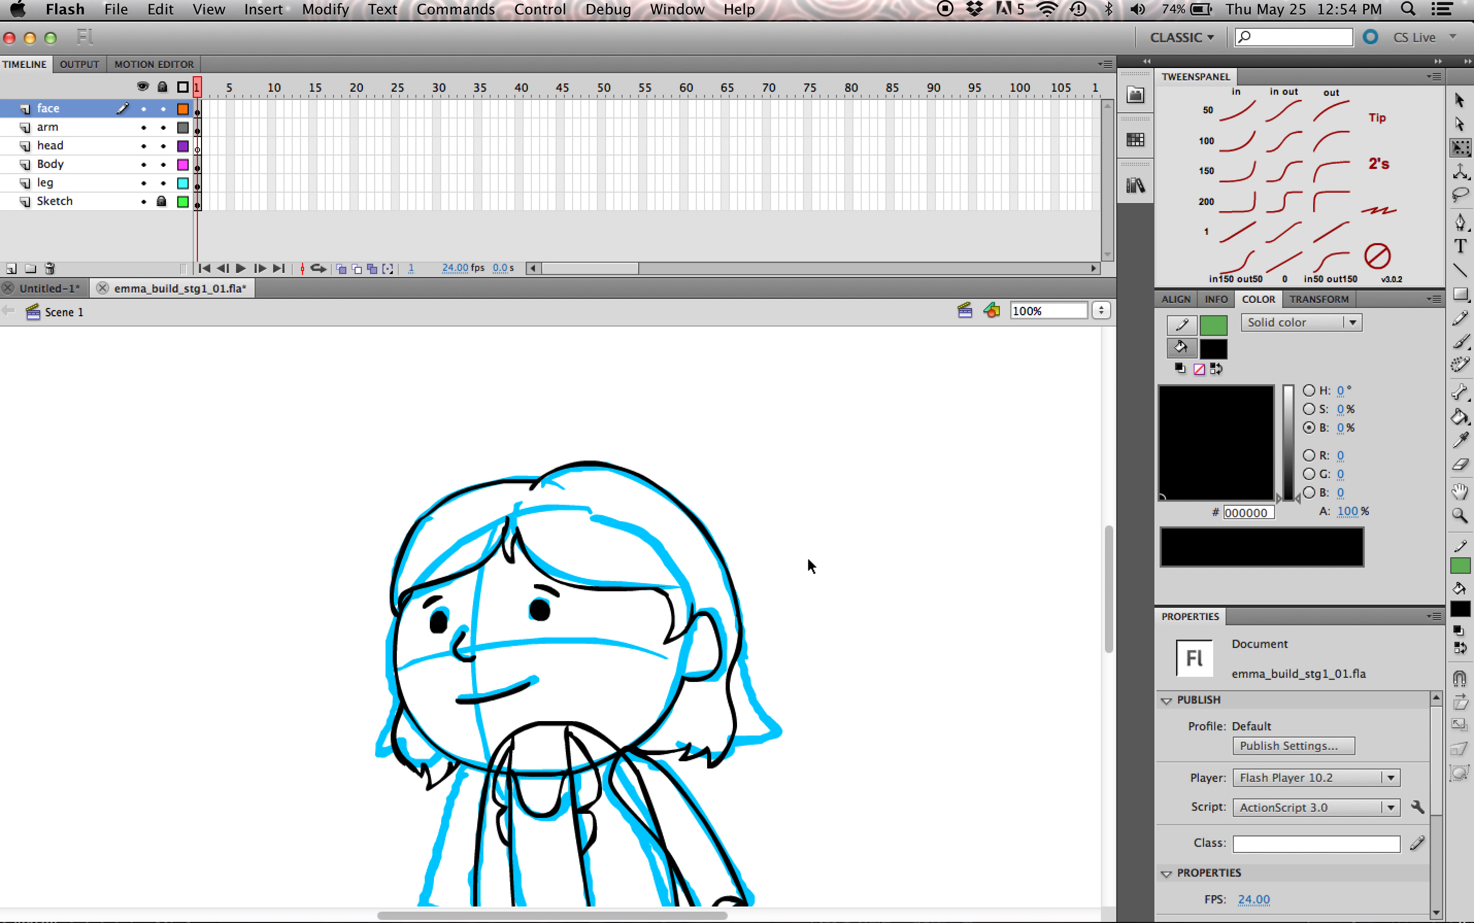
Step: Try rotating em_headcomp about a transformation point moved away from the neck, and undo the changes
{"action": "left_click", "coordinate": [683, 615]}
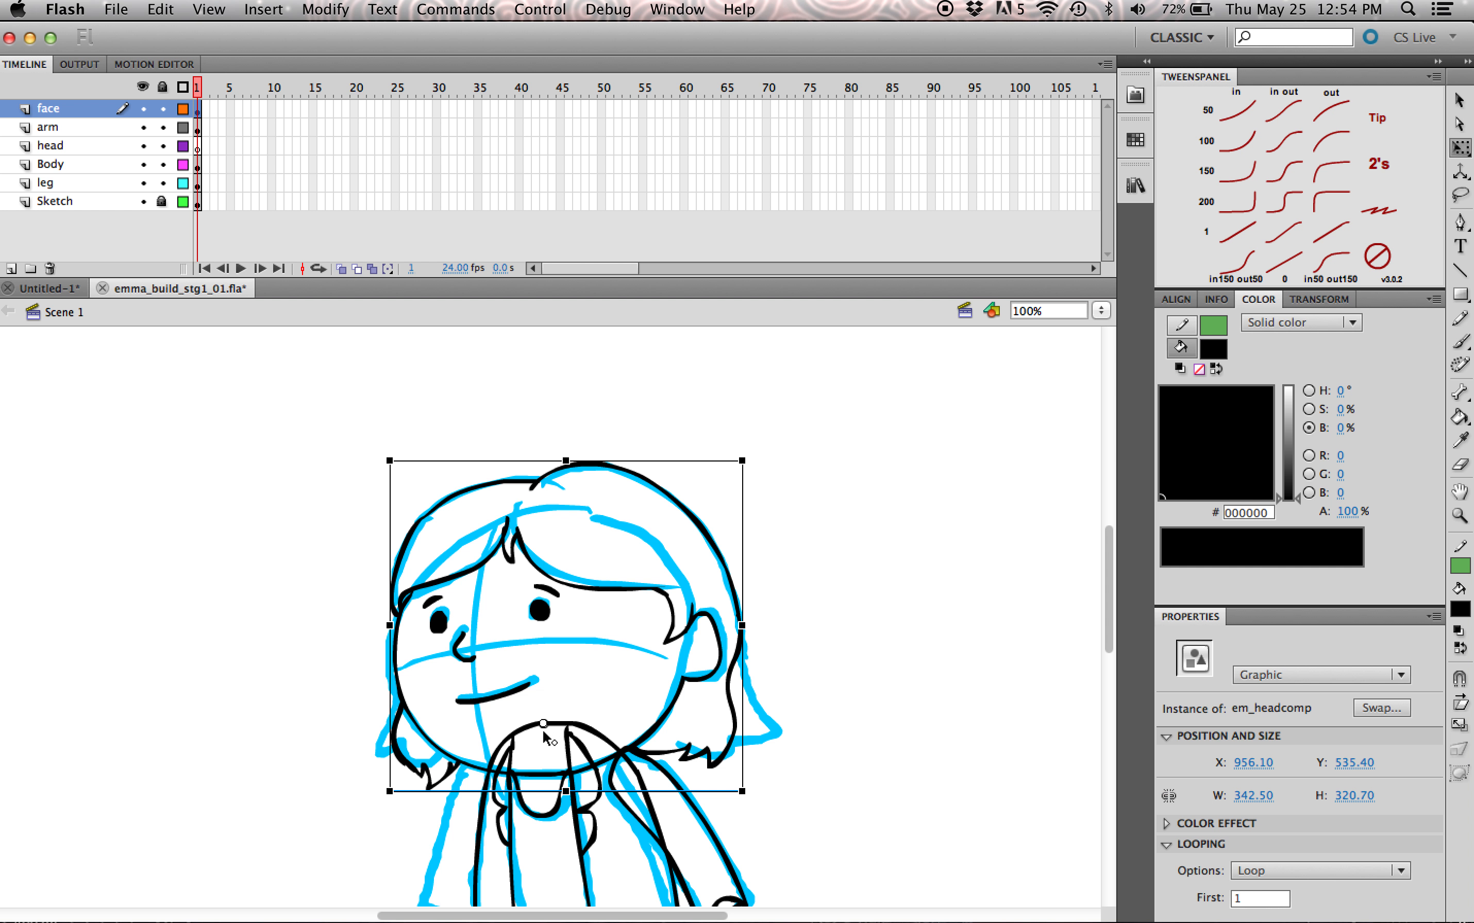
{"action": "left_click_drag", "start_coordinate": [479, 571], "coordinate": [459, 546]}
{"action": "left_click_drag", "start_coordinate": [760, 461], "coordinate": [525, 324]}
{"action": "double_click", "coordinate": [456, 543]}
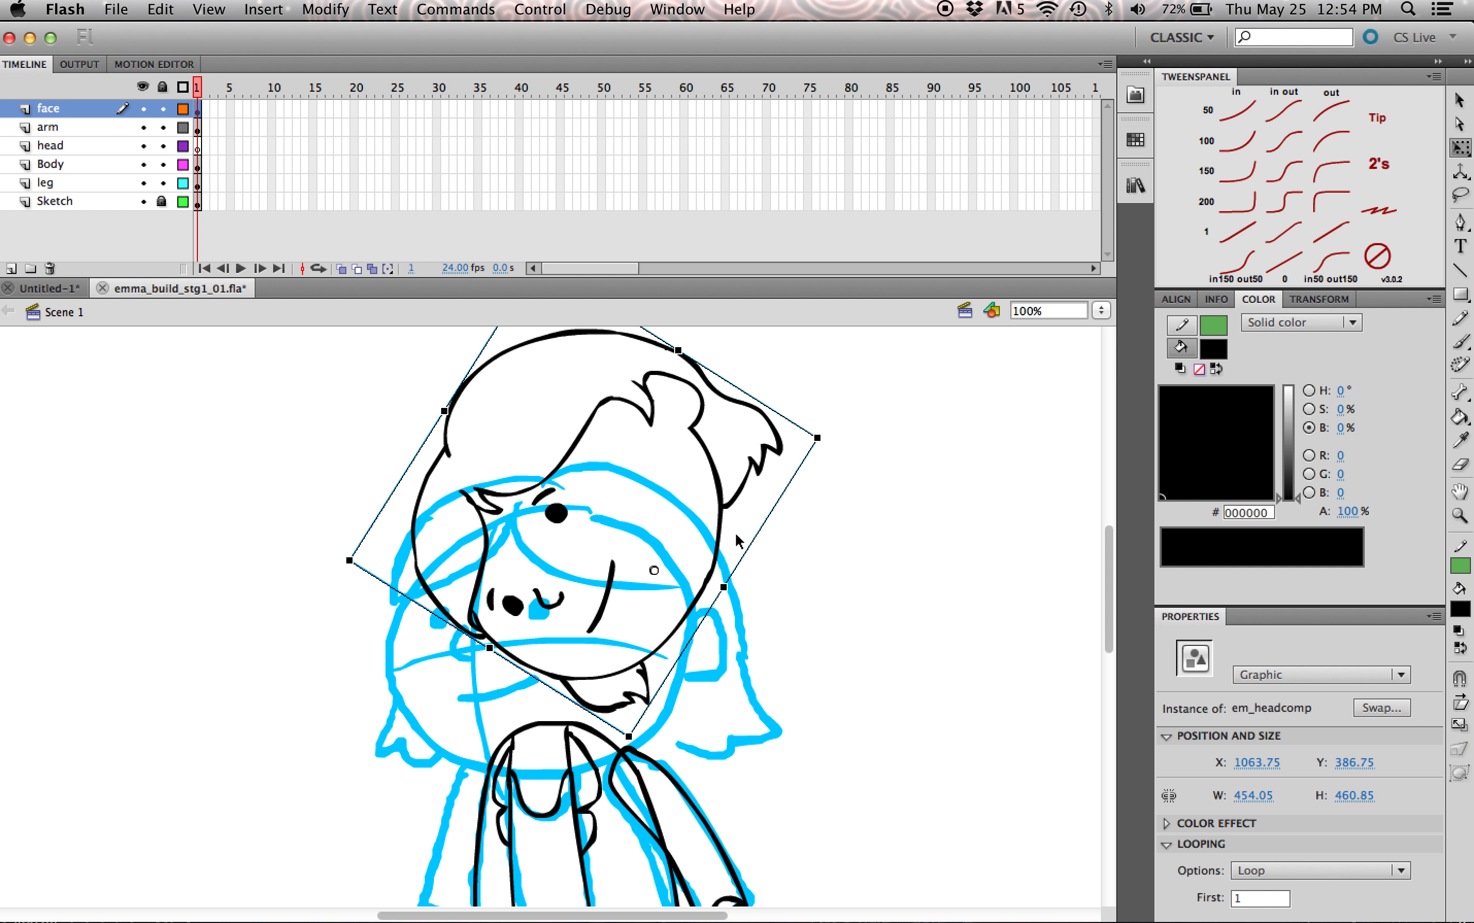
{"action": "key", "text": "super+z"}
{"action": "left_click", "coordinate": [805, 510]}
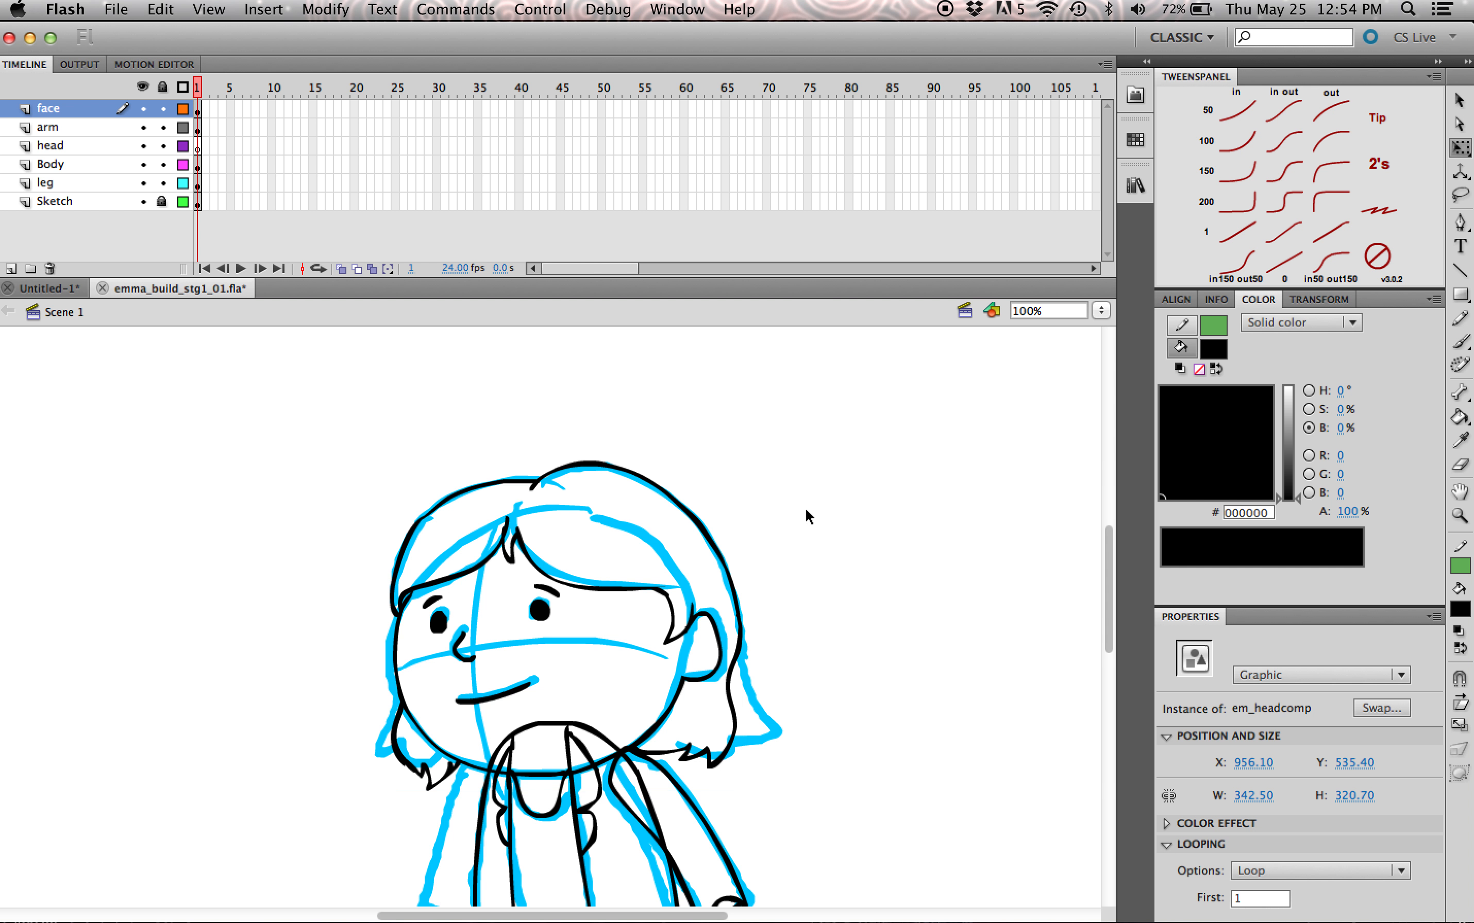
{"action": "left_click", "coordinate": [571, 587]}
{"action": "left_click", "coordinate": [577, 587]}
{"action": "left_click", "coordinate": [580, 586]}
{"action": "key", "text": "super+c"}
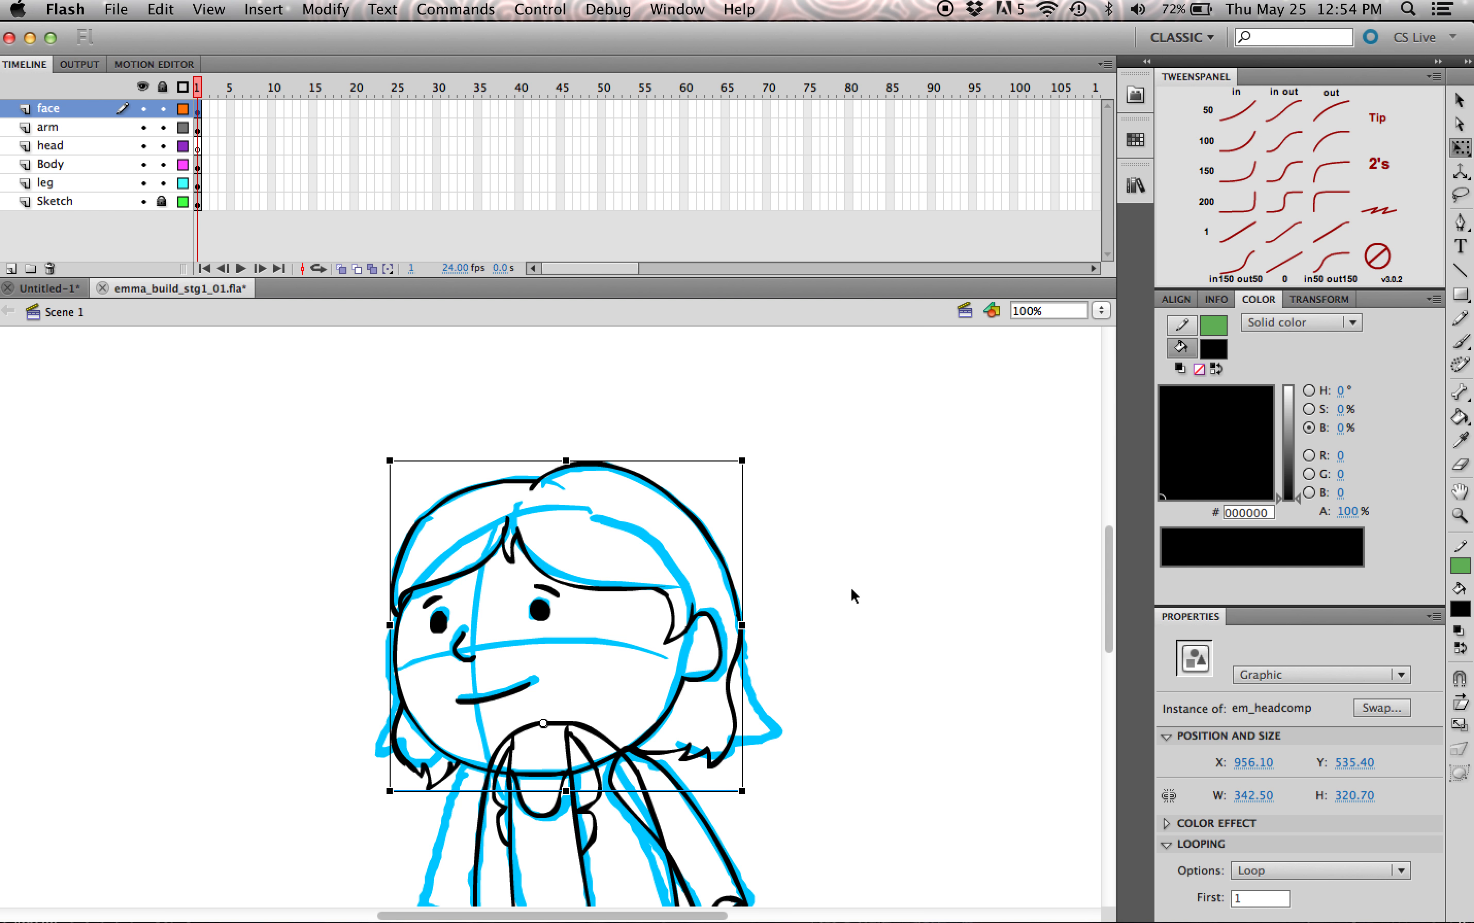
{"action": "left_click", "coordinate": [985, 633]}
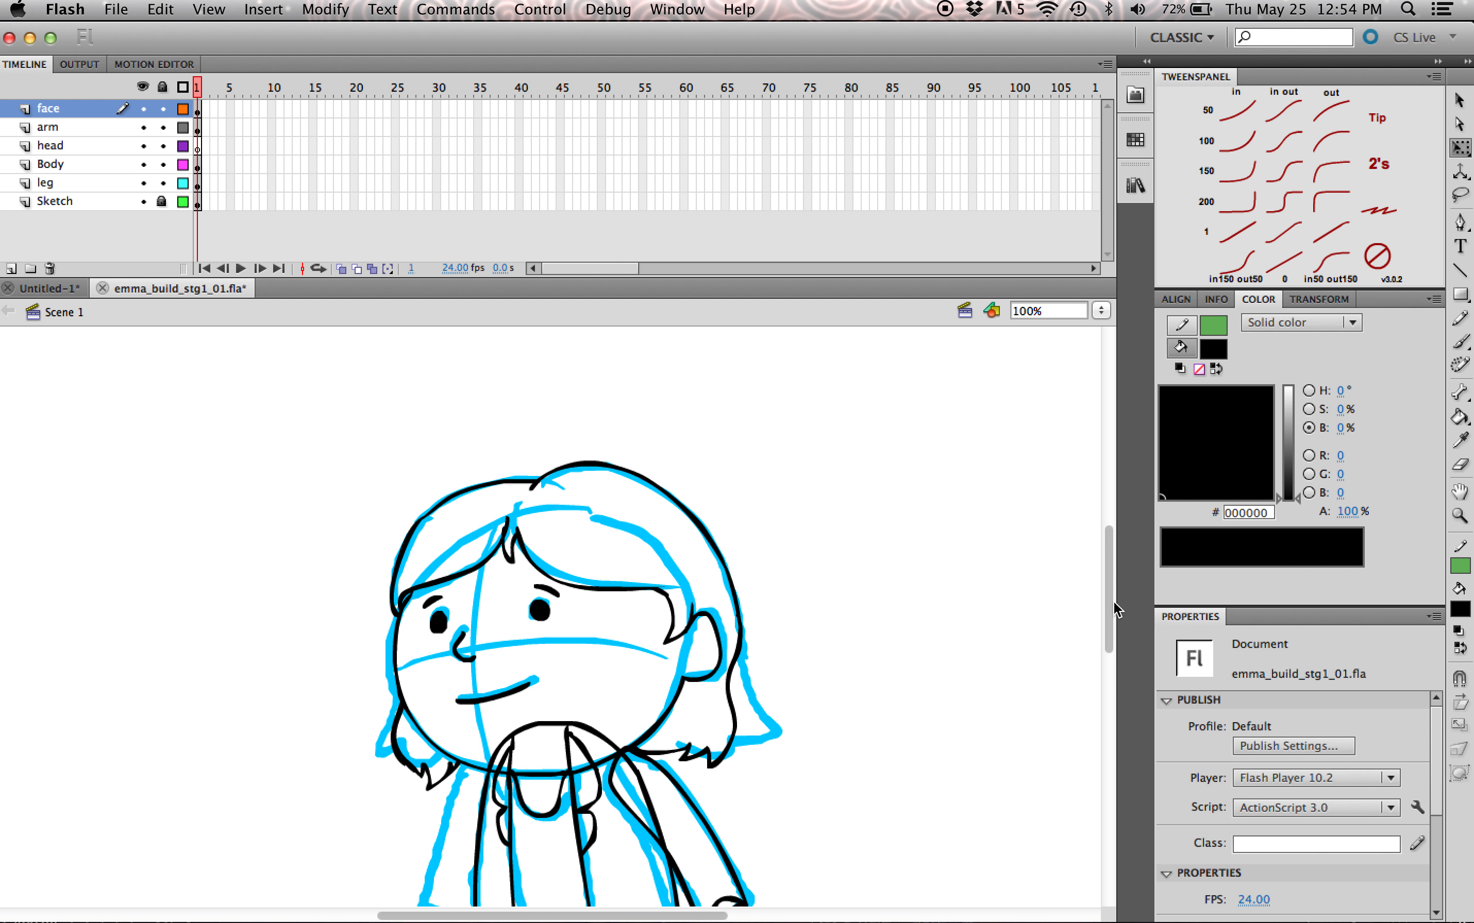
Step: Open the em_mouth_comp symbol nested inside em_headcomp for editing, keeping its artwork on the single Layer 1
{"action": "left_click_drag", "start_coordinate": [1115, 610], "coordinate": [1112, 636]}
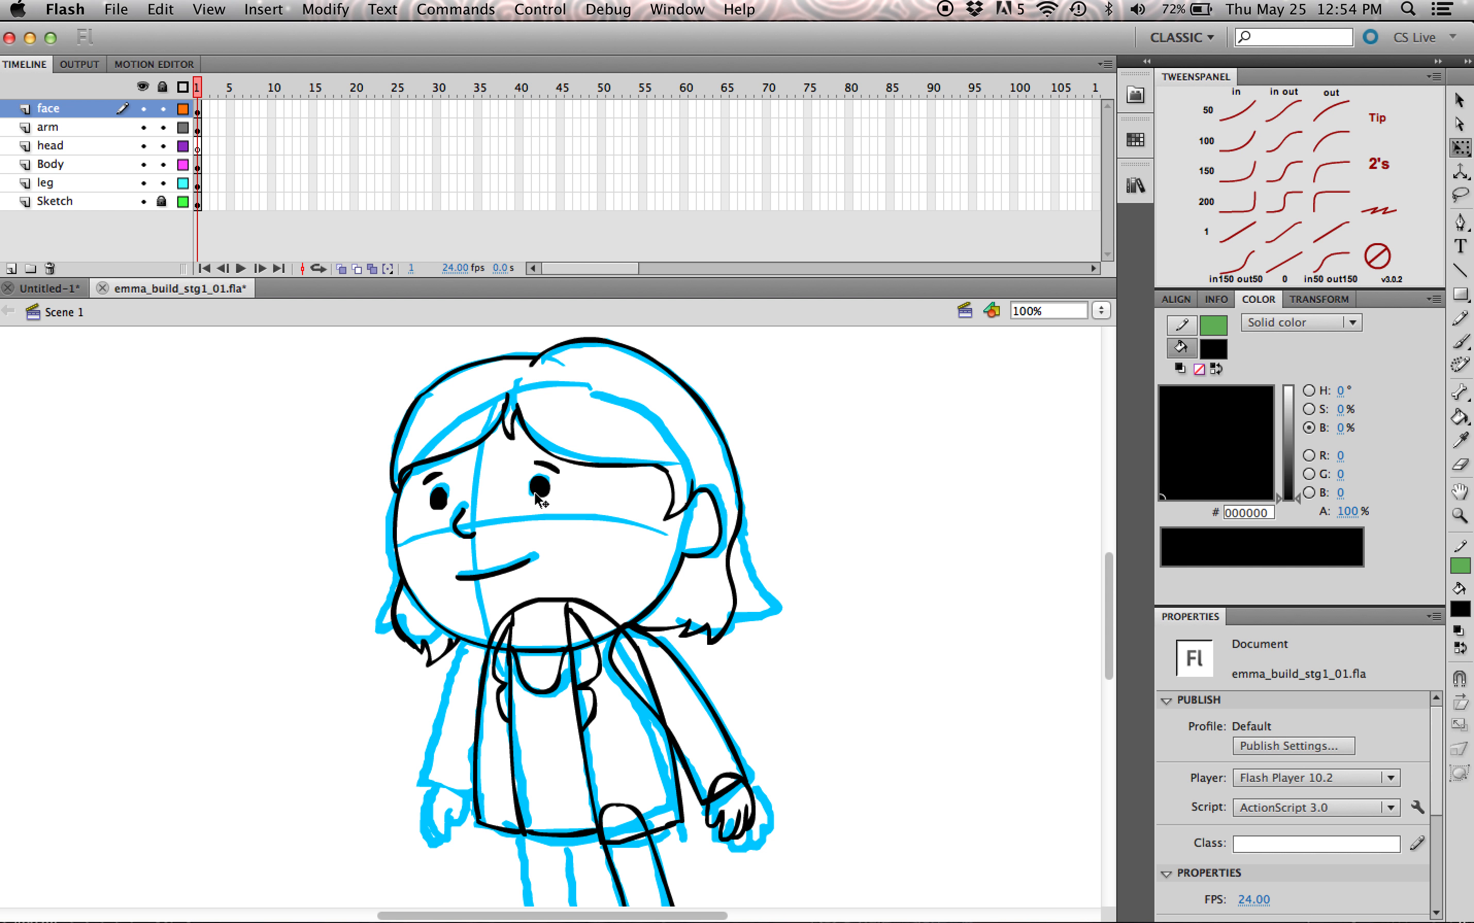
{"action": "double_click", "coordinate": [513, 574]}
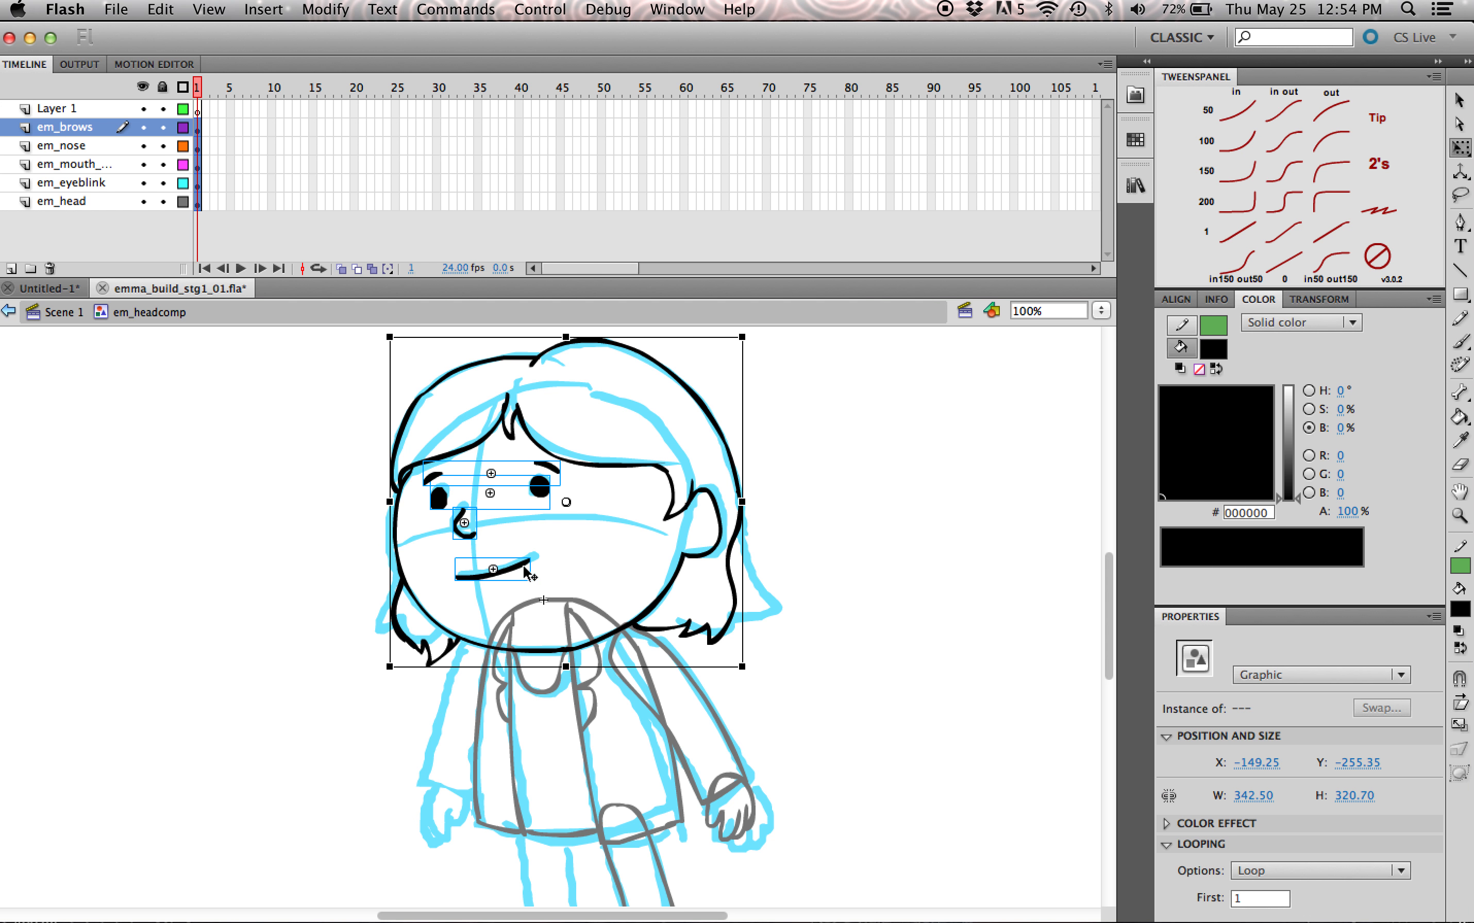
{"action": "left_click", "coordinate": [516, 571]}
{"action": "left_click", "coordinate": [608, 552]}
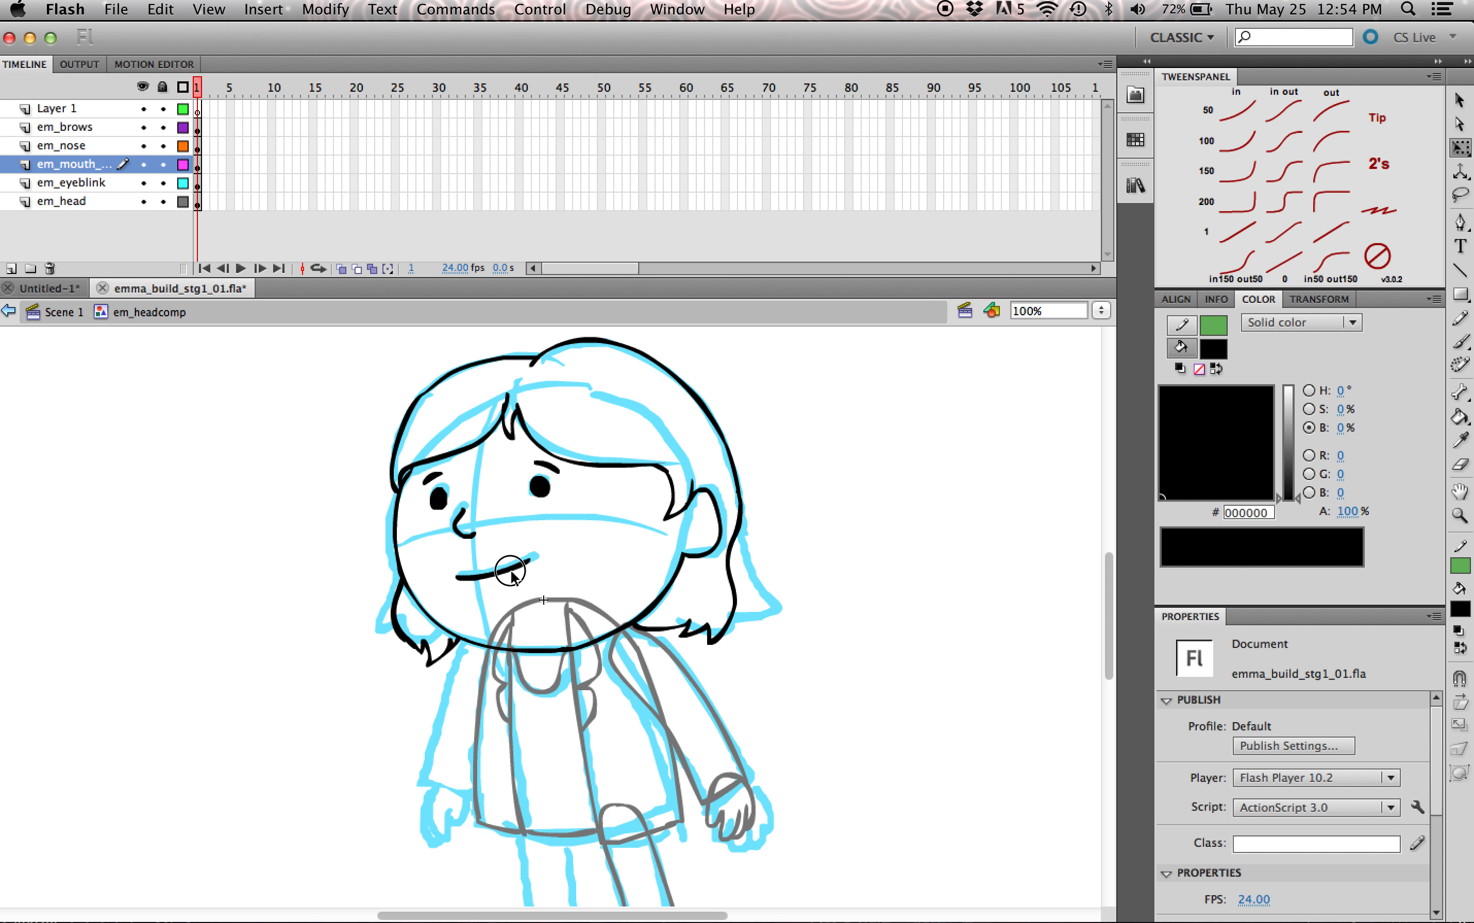
{"action": "double_click", "coordinate": [513, 576]}
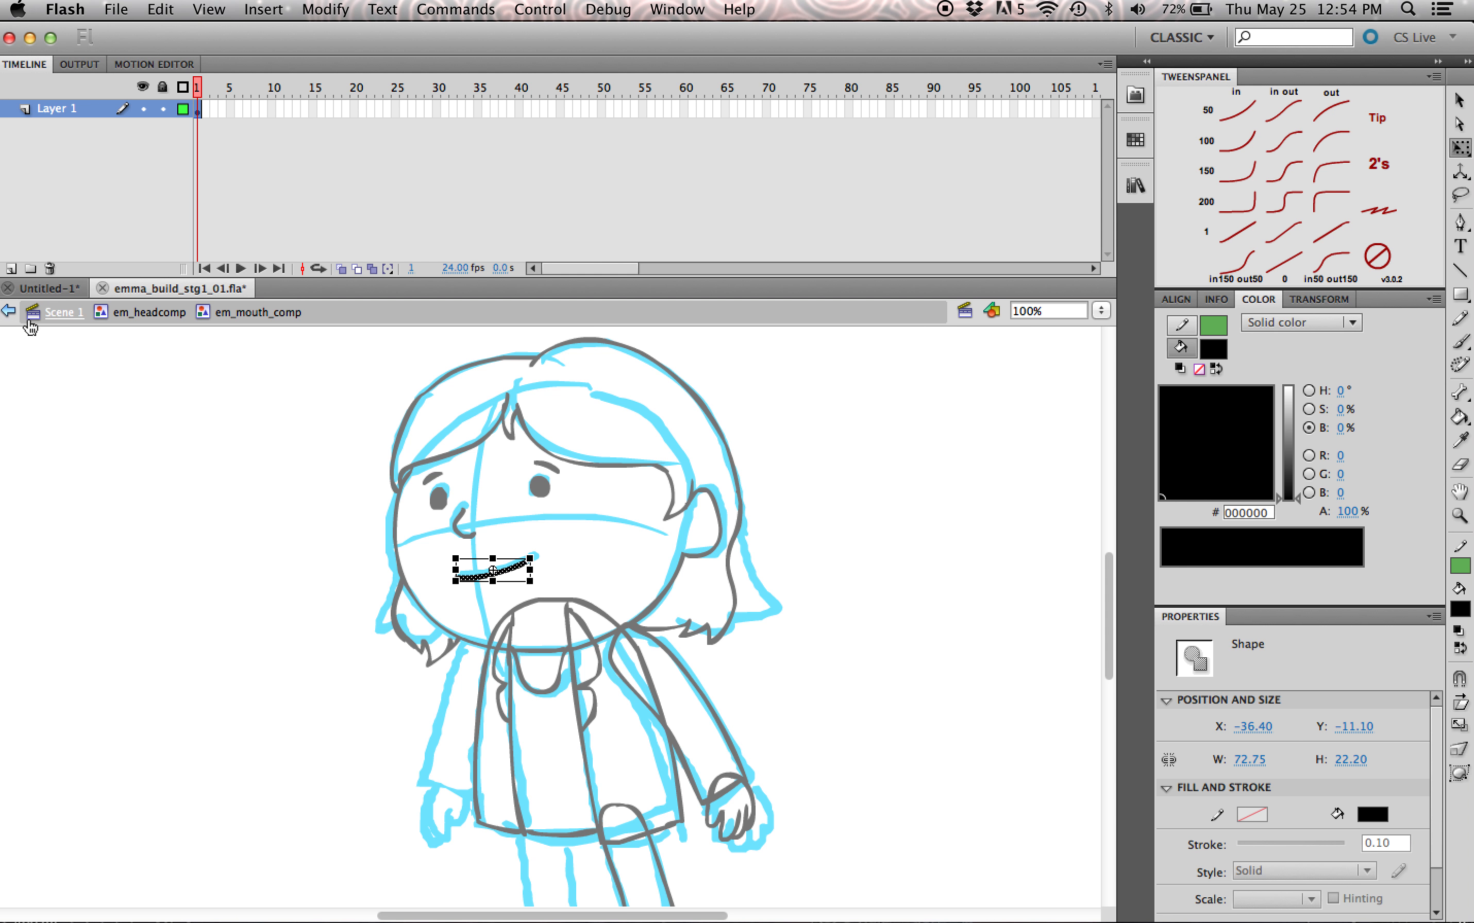
{"action": "left_click", "coordinate": [12, 270]}
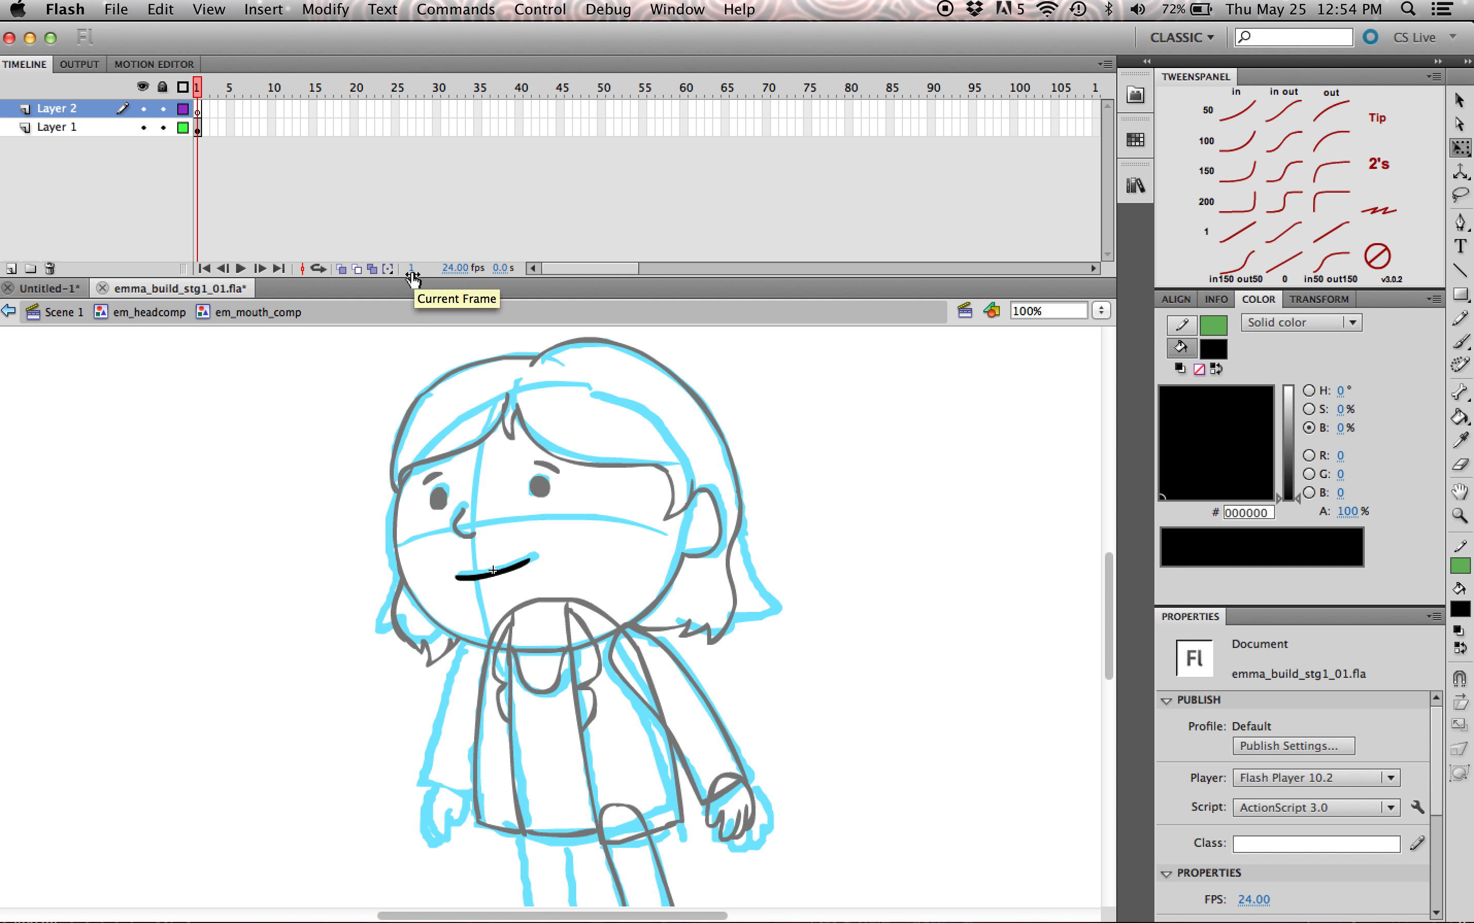
{"action": "key", "text": "super+z"}
Step: Add a blank keyframe at frame 2, turn on onion skinning, and brush a slightly open smiling mouth over the closed-mouth line
{"action": "left_click", "coordinate": [232, 391]}
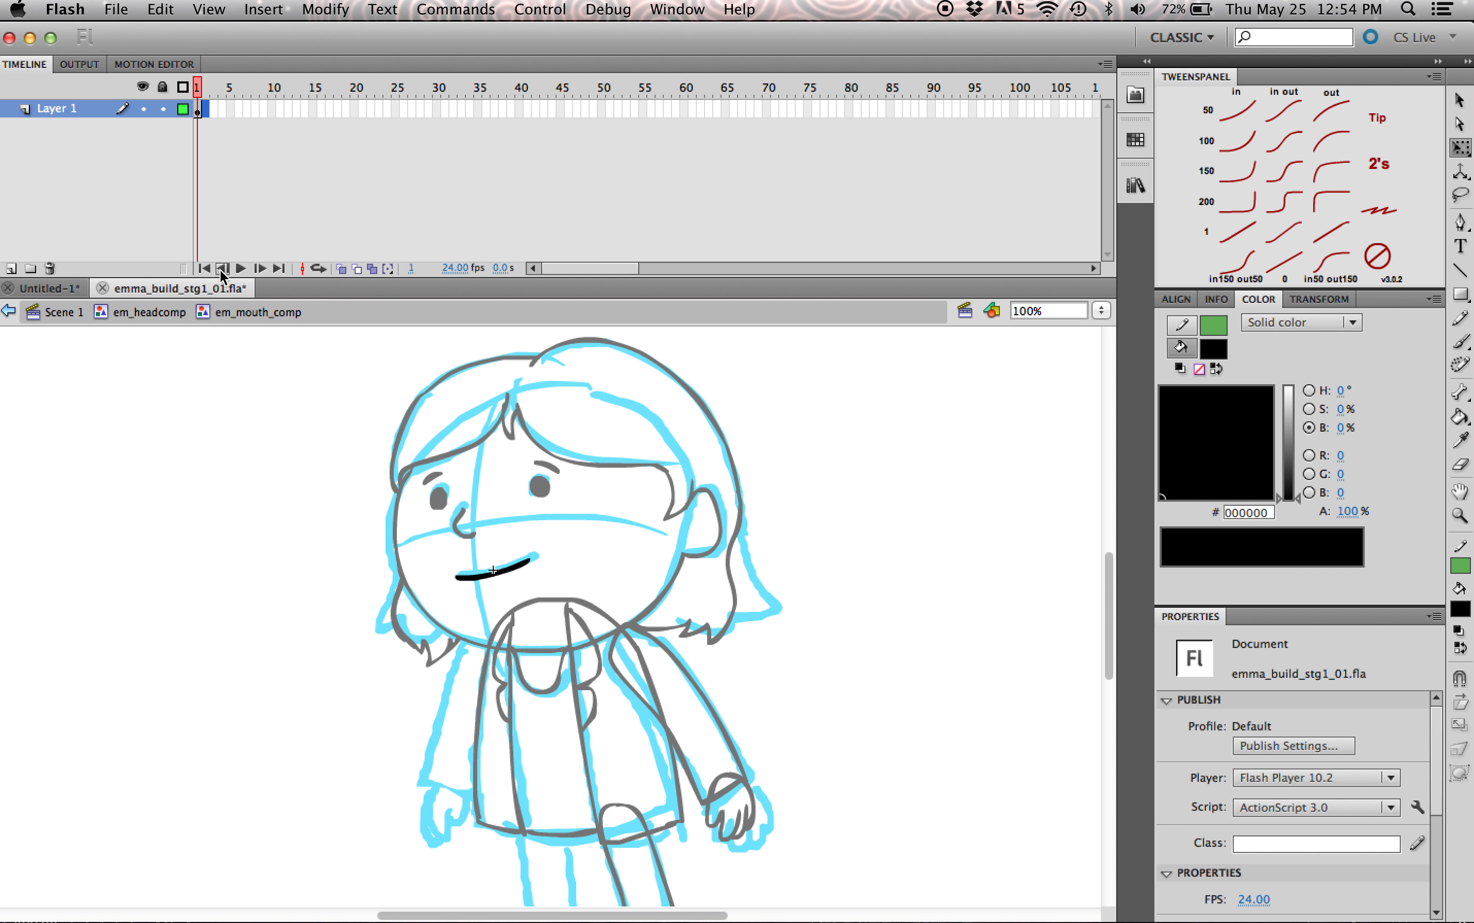
{"action": "key", "text": "F7"}
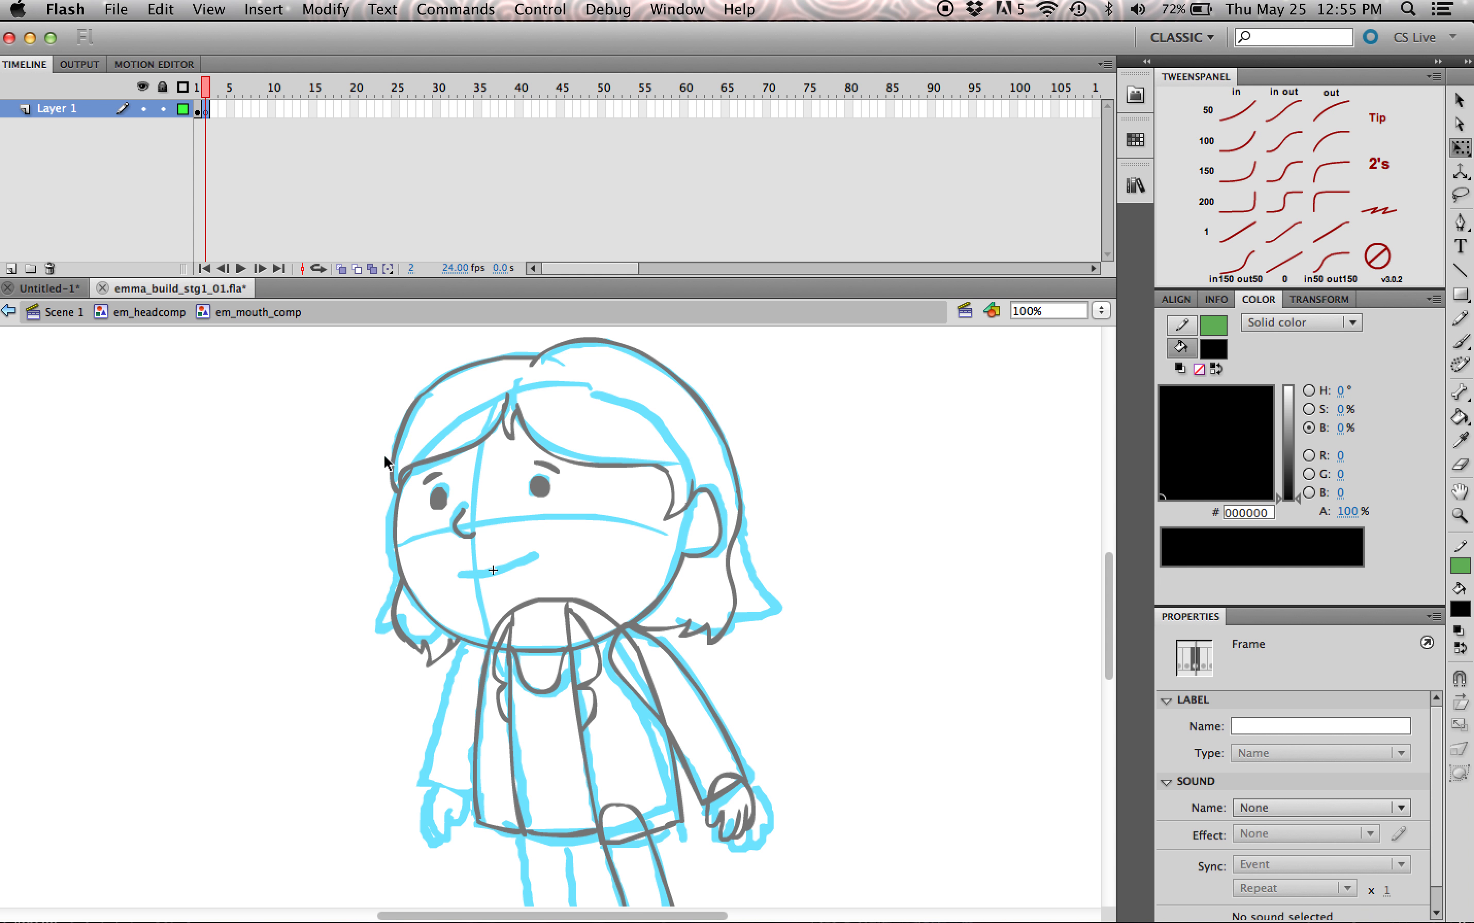
{"action": "left_click", "coordinate": [341, 269]}
{"action": "key", "text": "b"}
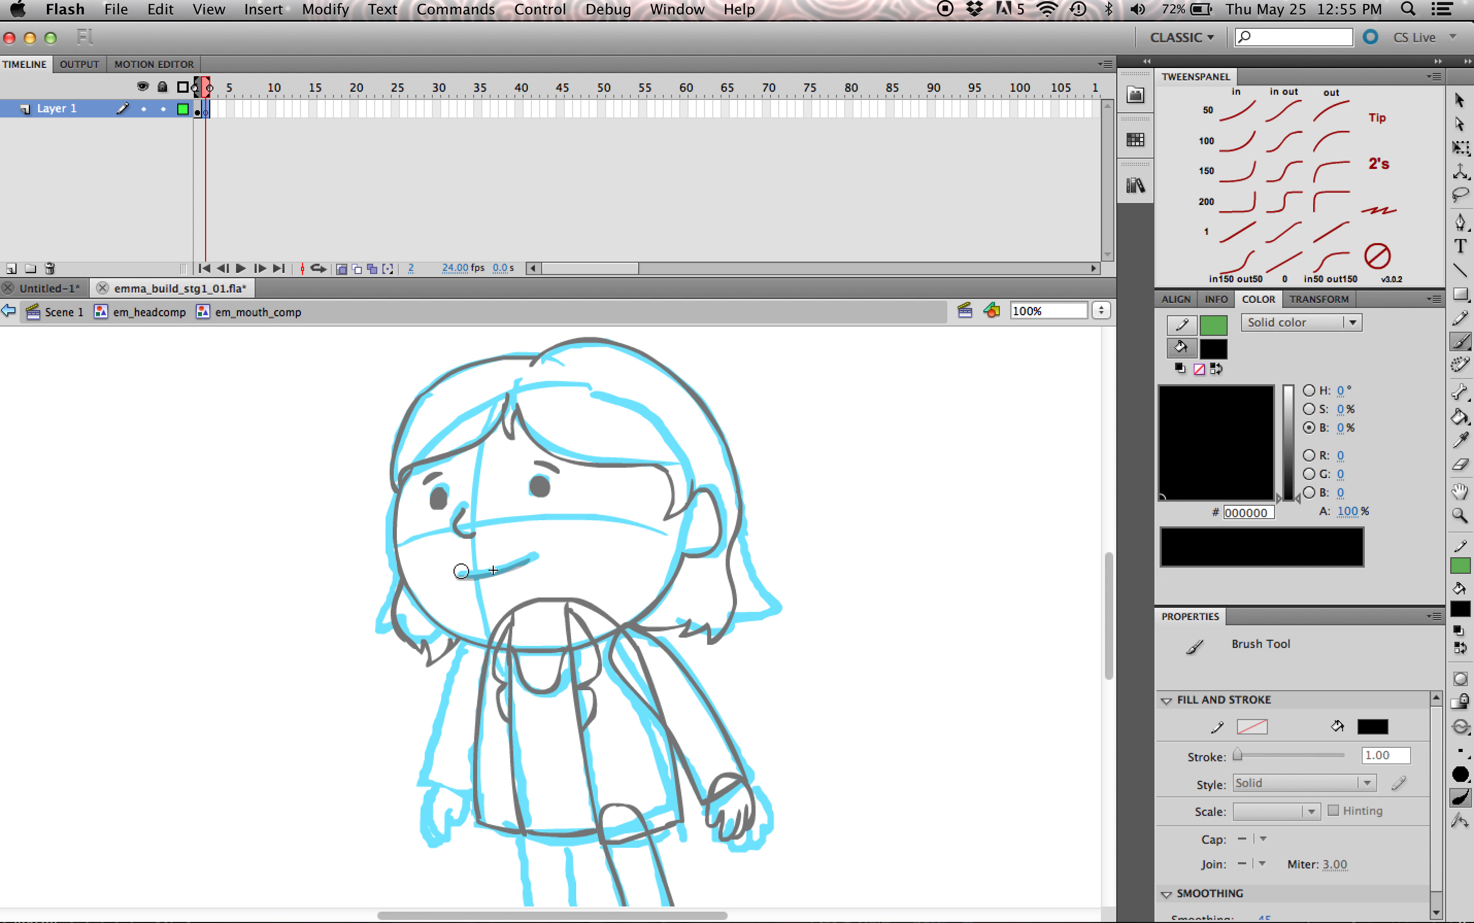
{"action": "mouse_move", "coordinate": [459, 578]}
{"action": "left_mouse_down"}
{"action": "mouse_move", "coordinate": [538, 563]}
{"action": "mouse_move", "coordinate": [529, 583]}
{"action": "mouse_move", "coordinate": [467, 584]}
{"action": "mouse_move", "coordinate": [536, 556]}
{"action": "left_mouse_up"}
{"action": "key", "text": "super+z"}
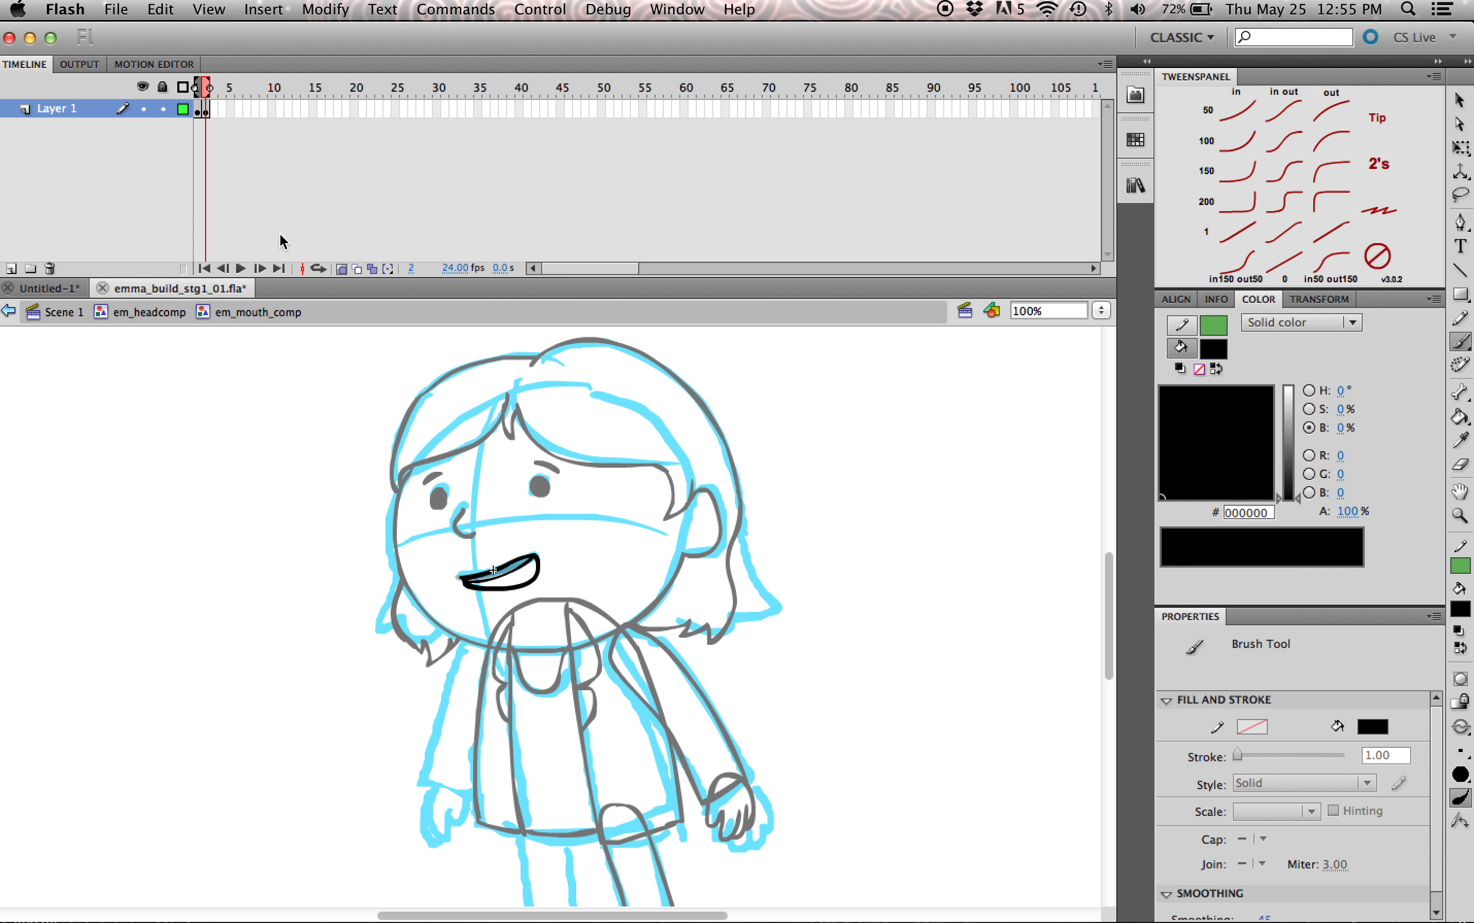
Step: Duplicate the mouth into a keyframe at frame 3, erase its lower lip, and brush a wider opening with a tongue
{"action": "left_click", "coordinate": [214, 109]}
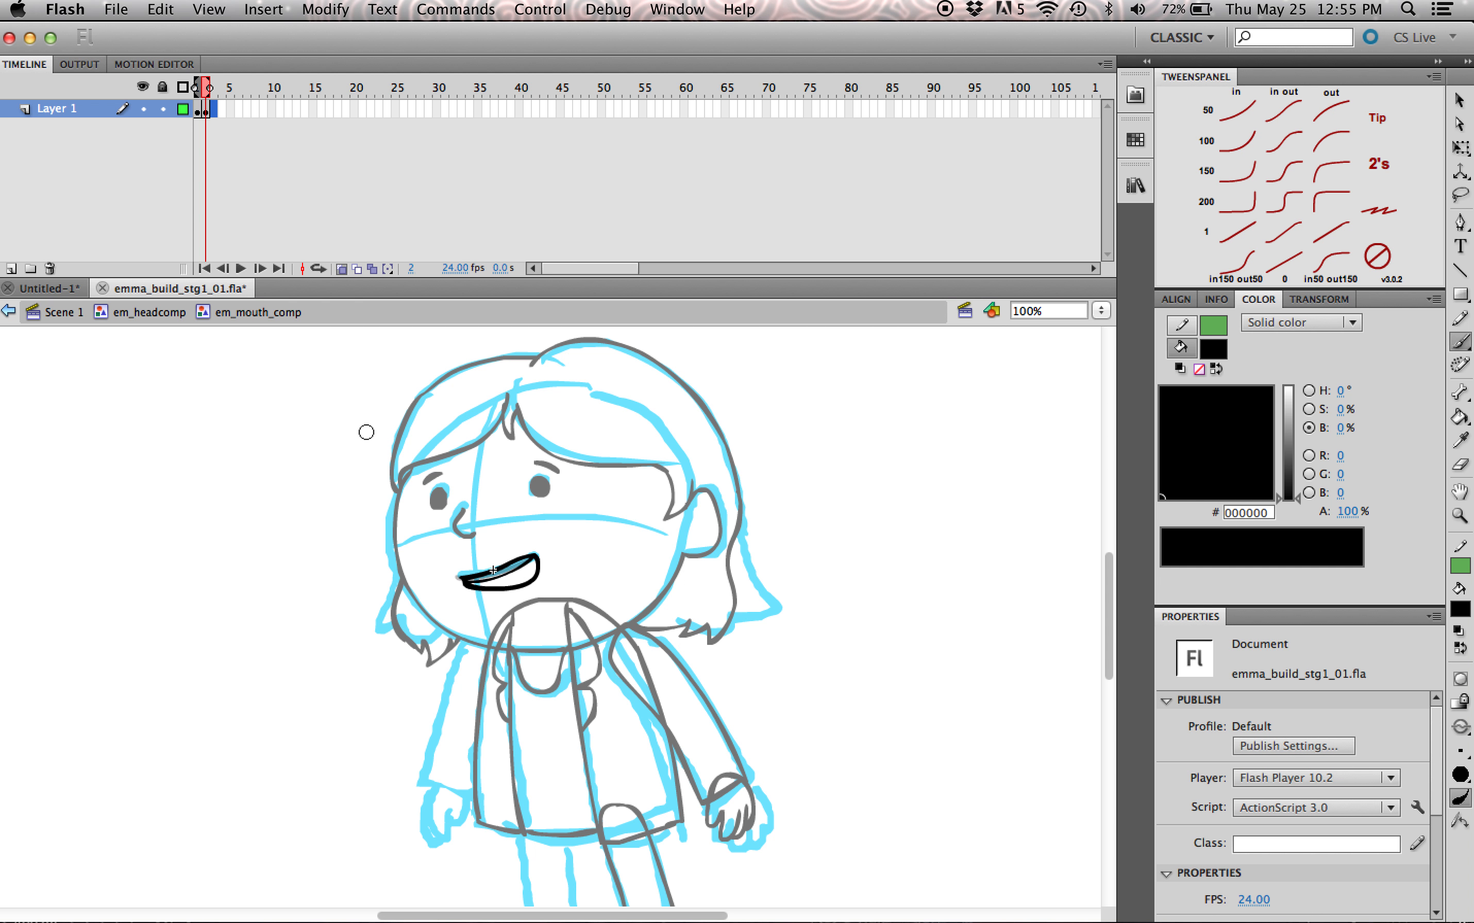
{"action": "key", "text": "F6"}
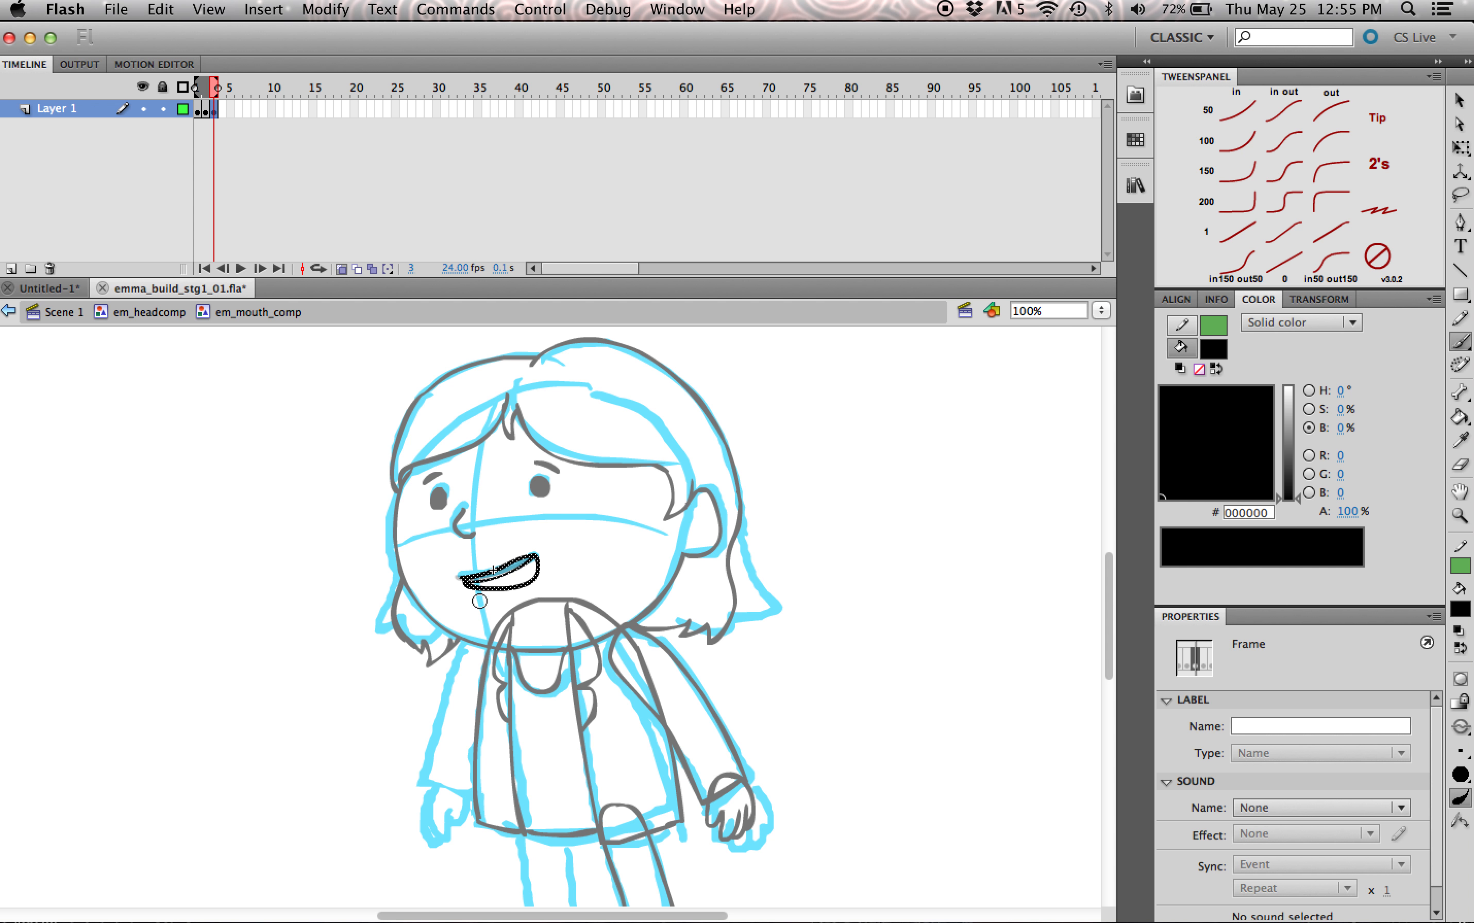
{"action": "key", "text": "e"}
{"action": "mouse_move", "coordinate": [491, 589]}
{"action": "left_mouse_down"}
{"action": "mouse_move", "coordinate": [470, 591]}
{"action": "mouse_move", "coordinate": [539, 567]}
{"action": "left_mouse_up"}
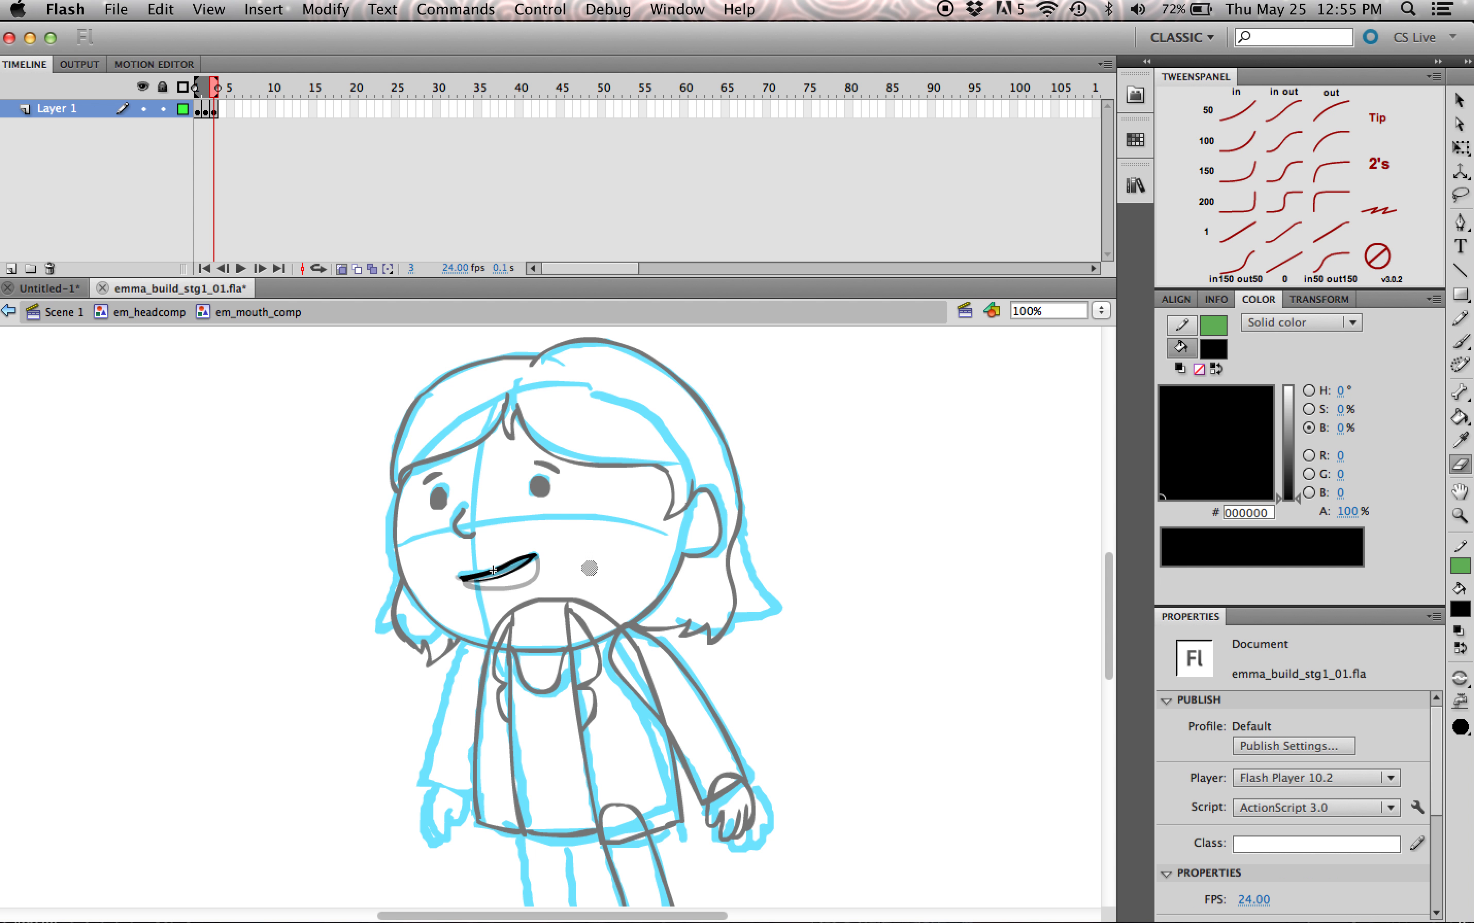
{"action": "key", "text": "b"}
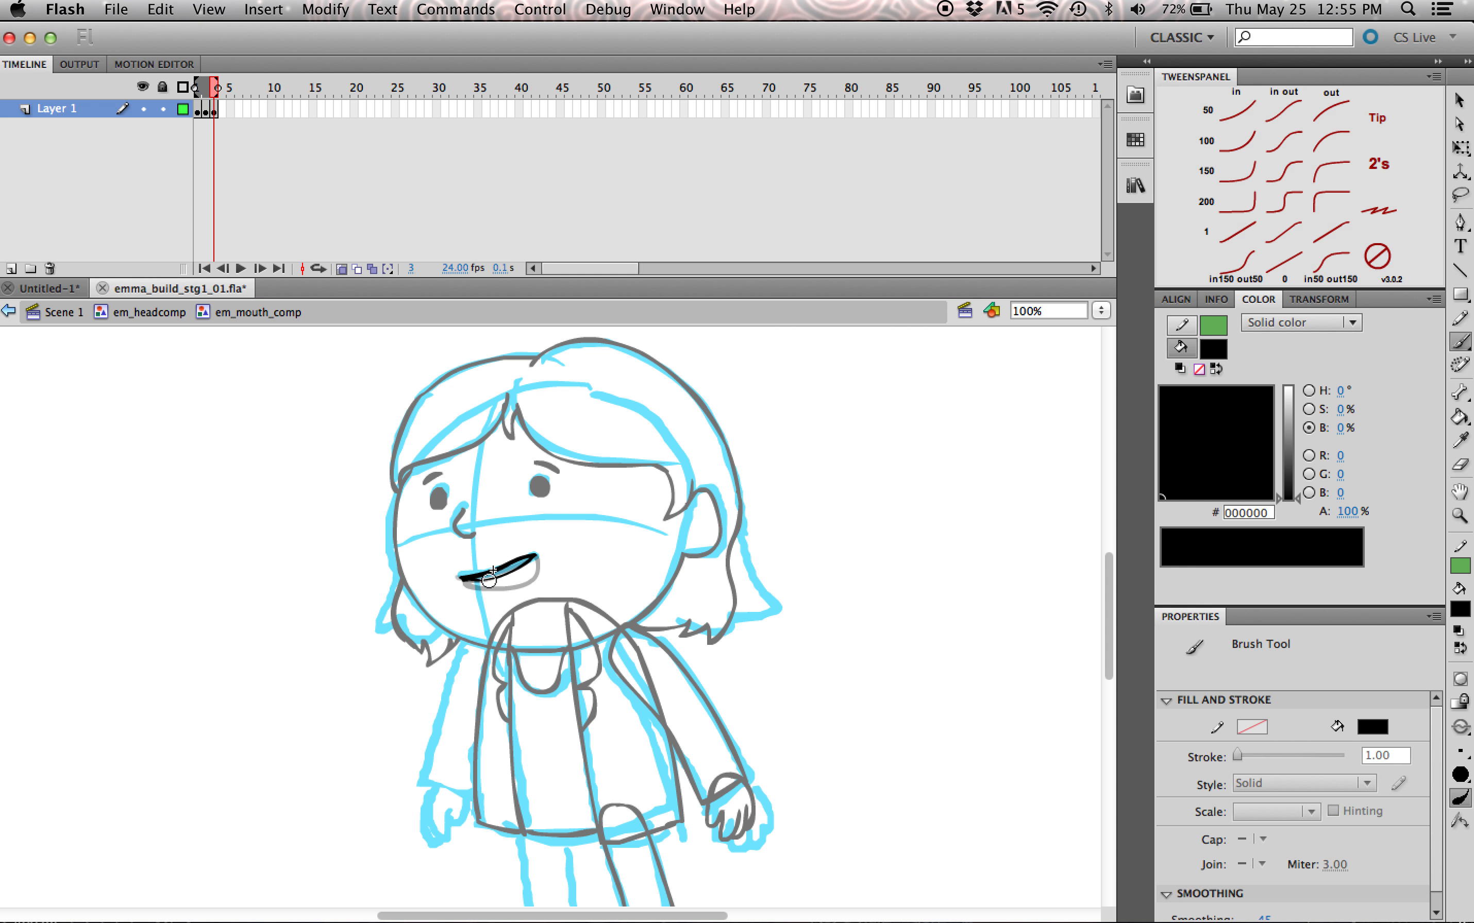
{"action": "mouse_move", "coordinate": [475, 583]}
{"action": "left_mouse_down"}
{"action": "mouse_move", "coordinate": [538, 579]}
{"action": "mouse_move", "coordinate": [536, 556]}
{"action": "mouse_move", "coordinate": [505, 595]}
{"action": "mouse_move", "coordinate": [533, 585]}
{"action": "left_mouse_up"}
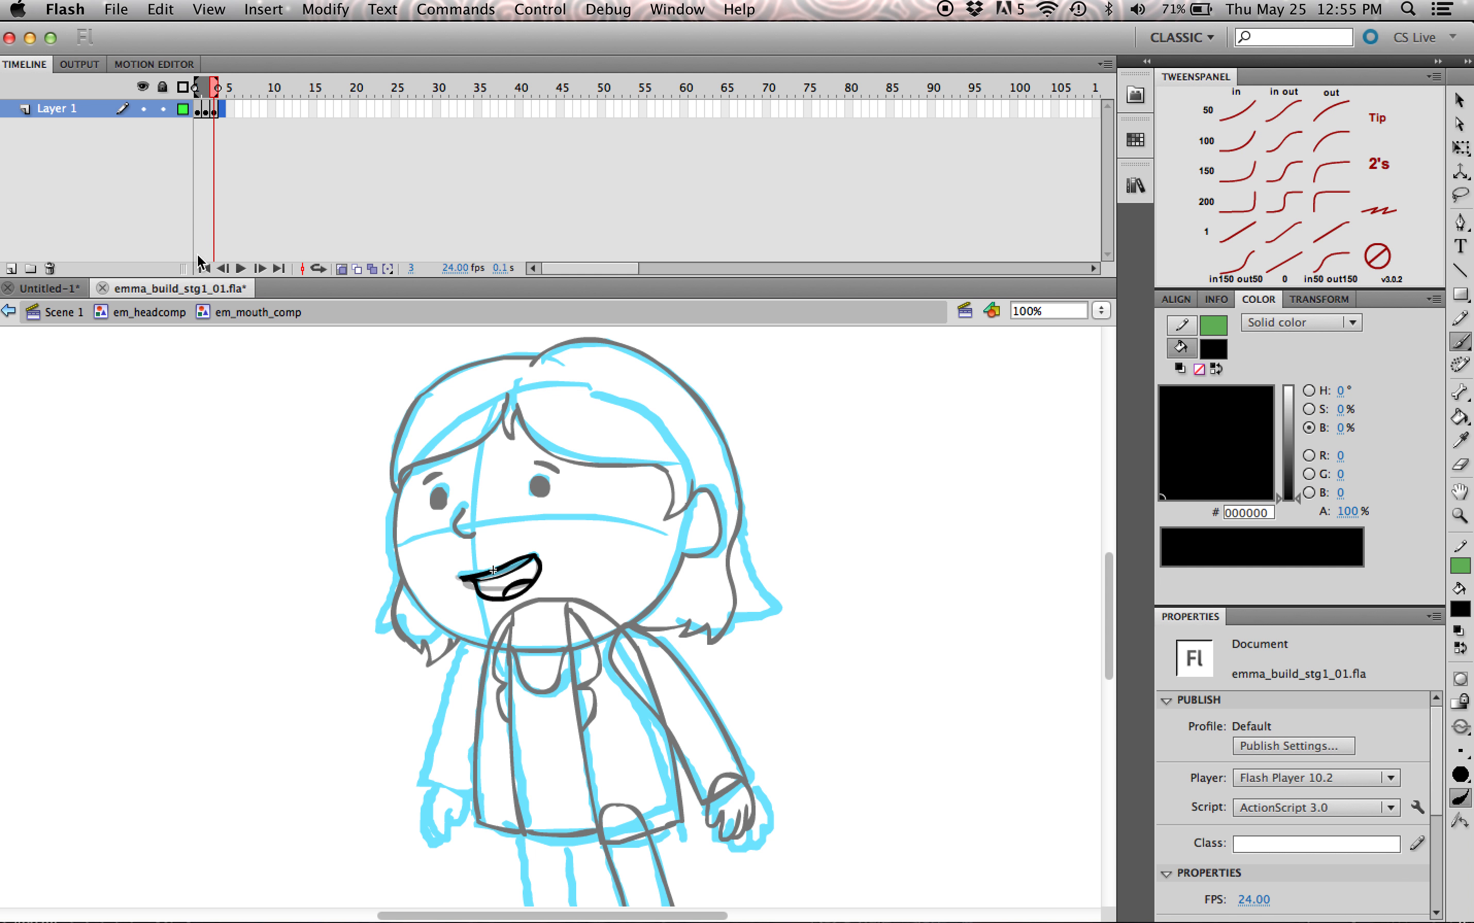
Step: Duplicate the mouth into a keyframe at frame 4, stretch its lower part downward to about 55 px tall, and touch up the outline
{"action": "key", "text": "F7"}
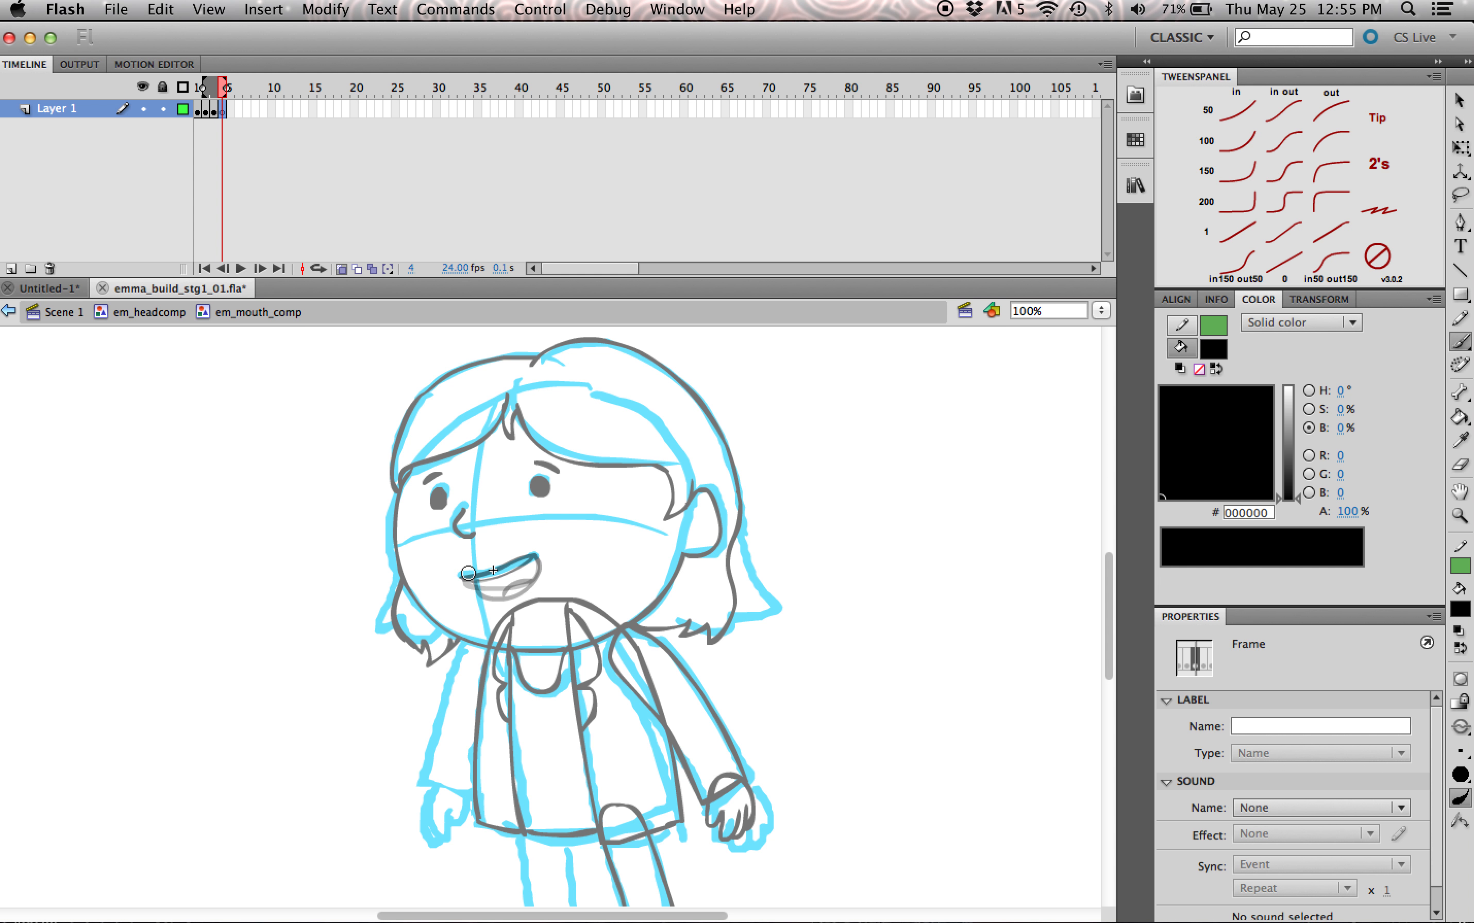
{"action": "key", "text": "super+z"}
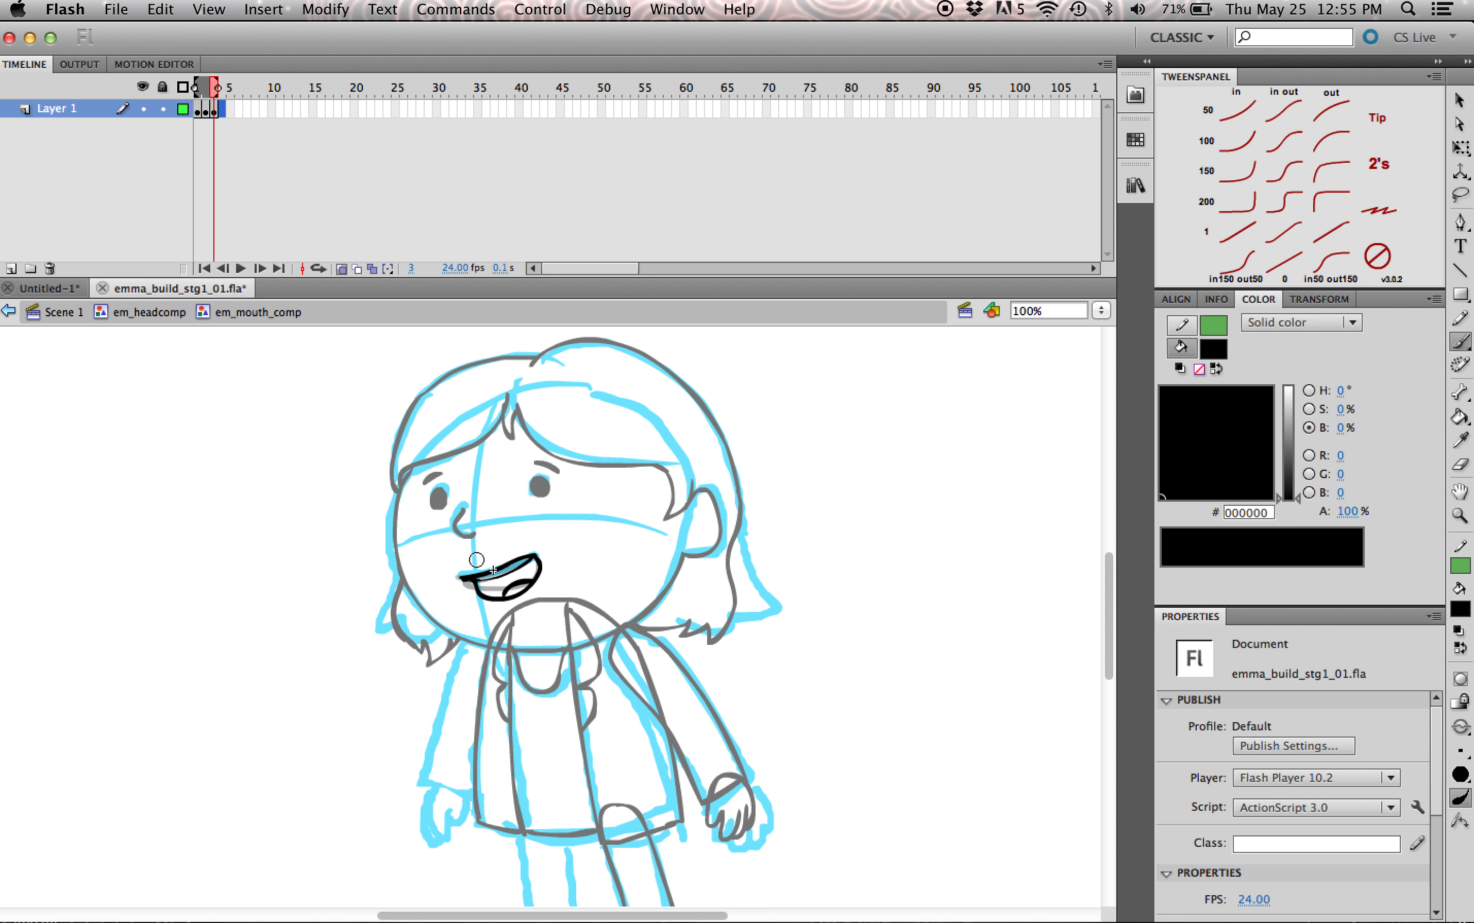
{"action": "key", "text": "F6"}
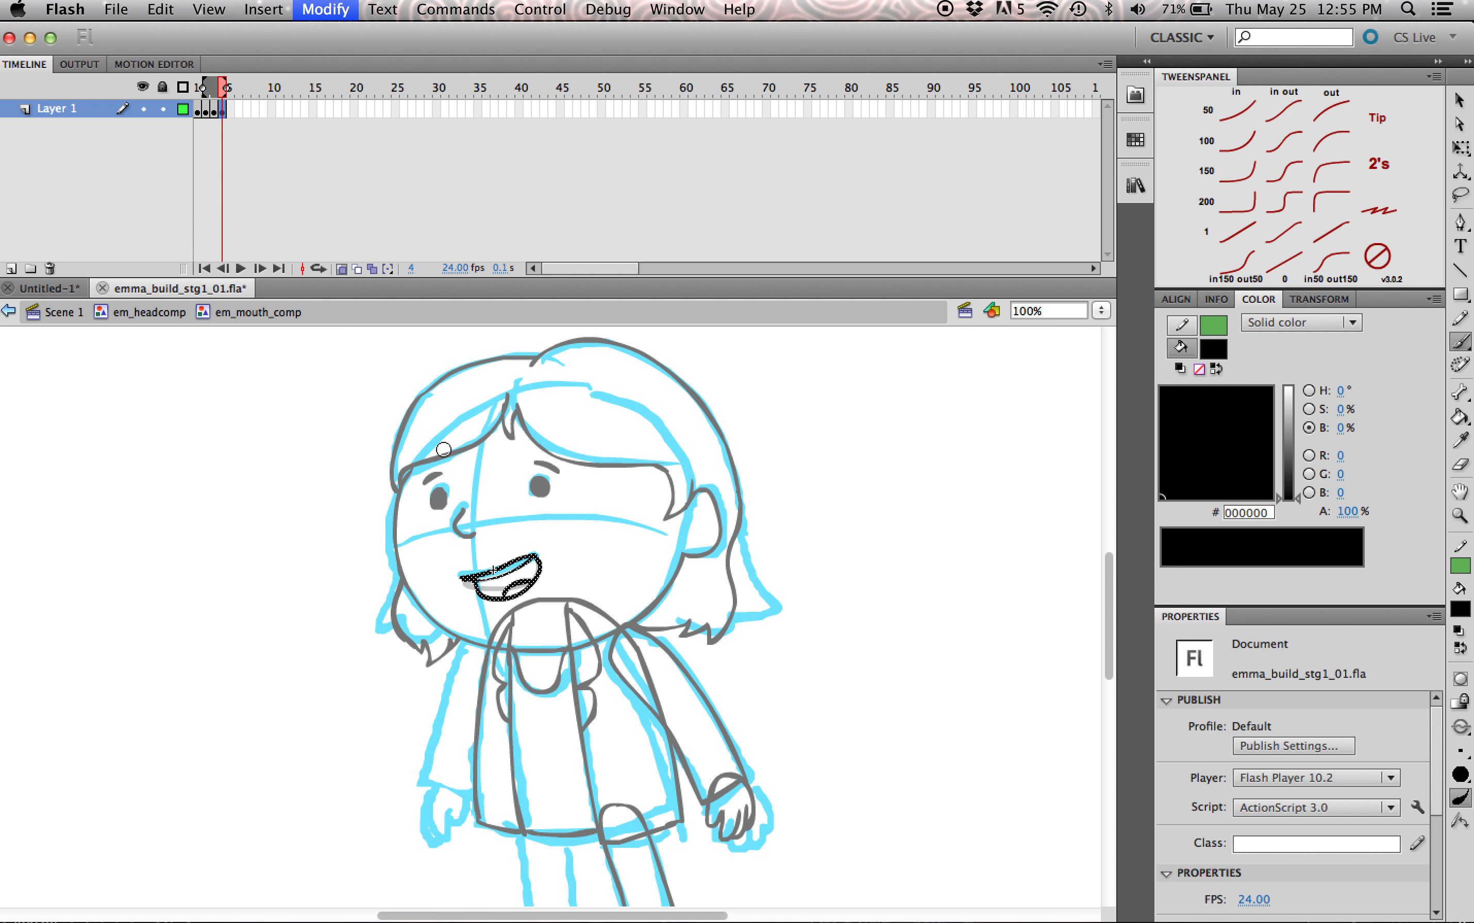
{"action": "key", "text": "e"}
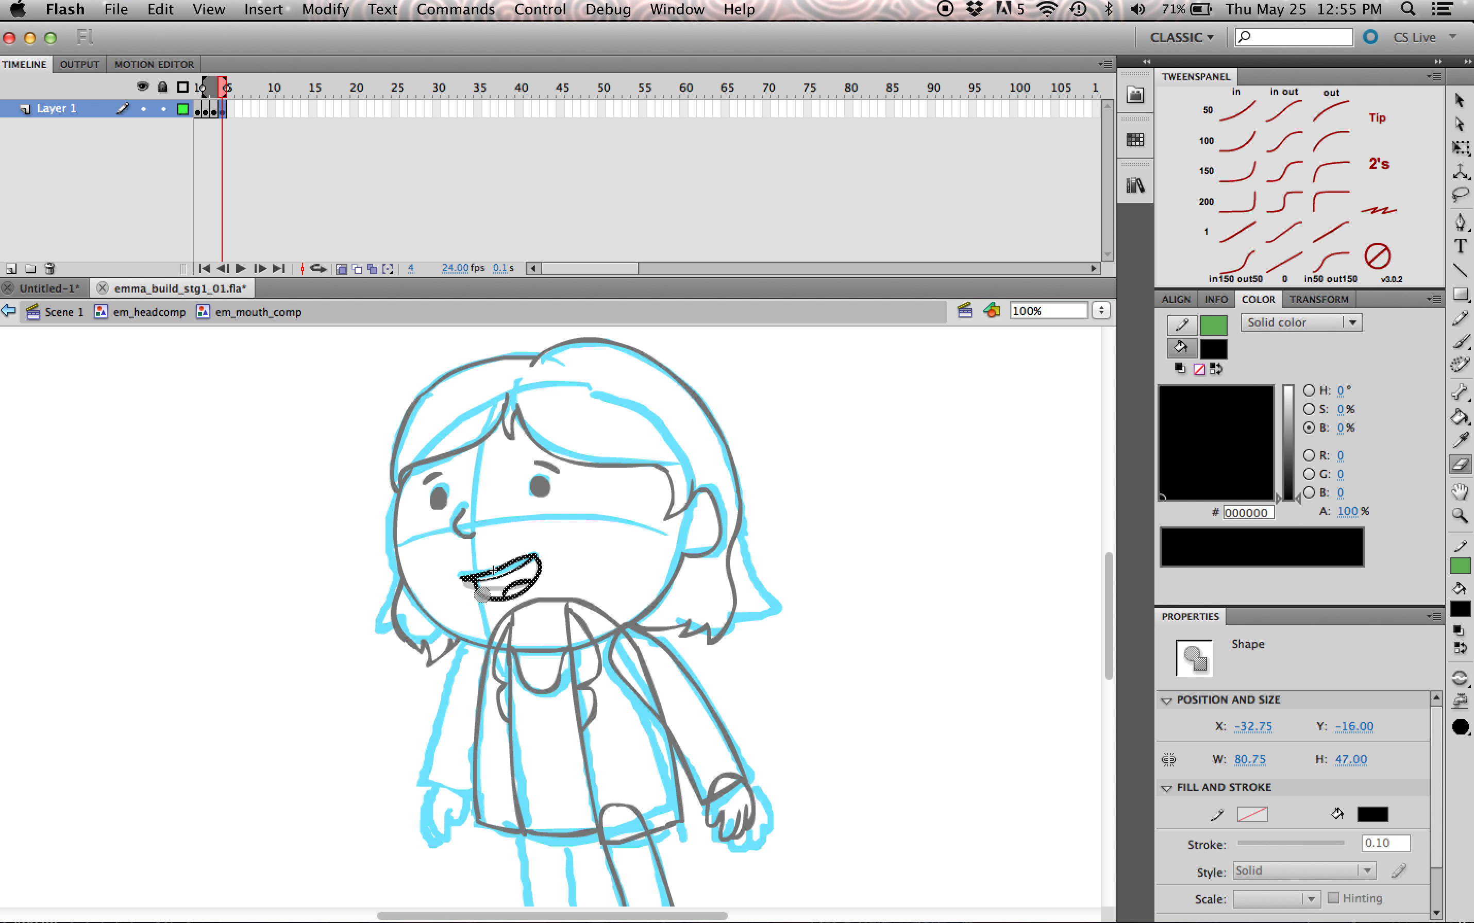
{"action": "key", "text": "l"}
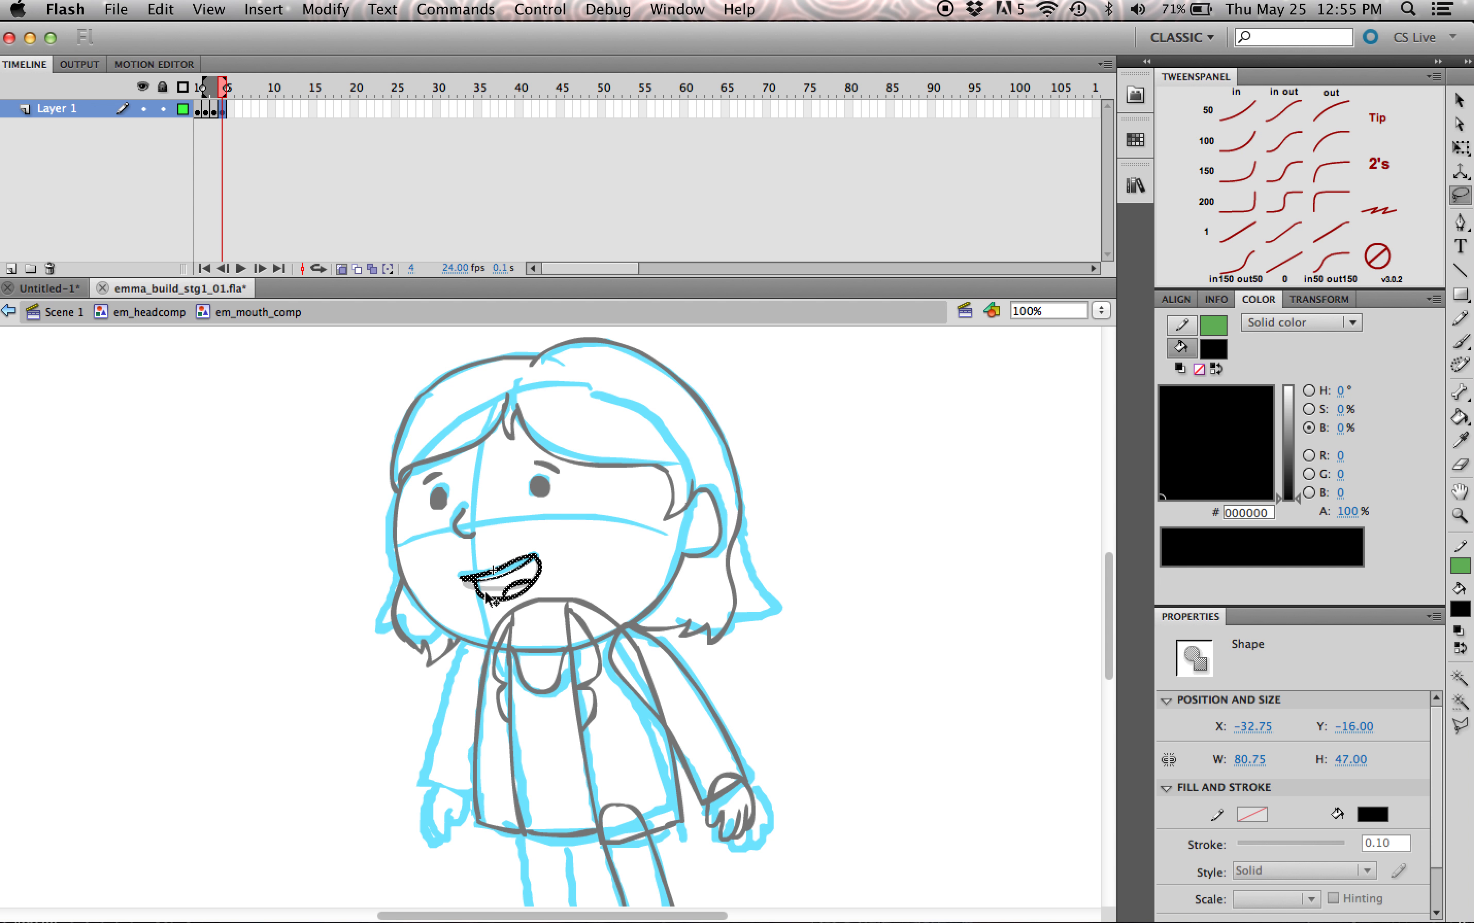
{"action": "mouse_move", "coordinate": [475, 580]}
{"action": "left_mouse_down"}
{"action": "mouse_move", "coordinate": [490, 624]}
{"action": "mouse_move", "coordinate": [557, 580]}
{"action": "mouse_move", "coordinate": [553, 560]}
{"action": "mouse_move", "coordinate": [536, 552]}
{"action": "mouse_move", "coordinate": [489, 581]}
{"action": "left_mouse_up"}
{"action": "key", "text": "q"}
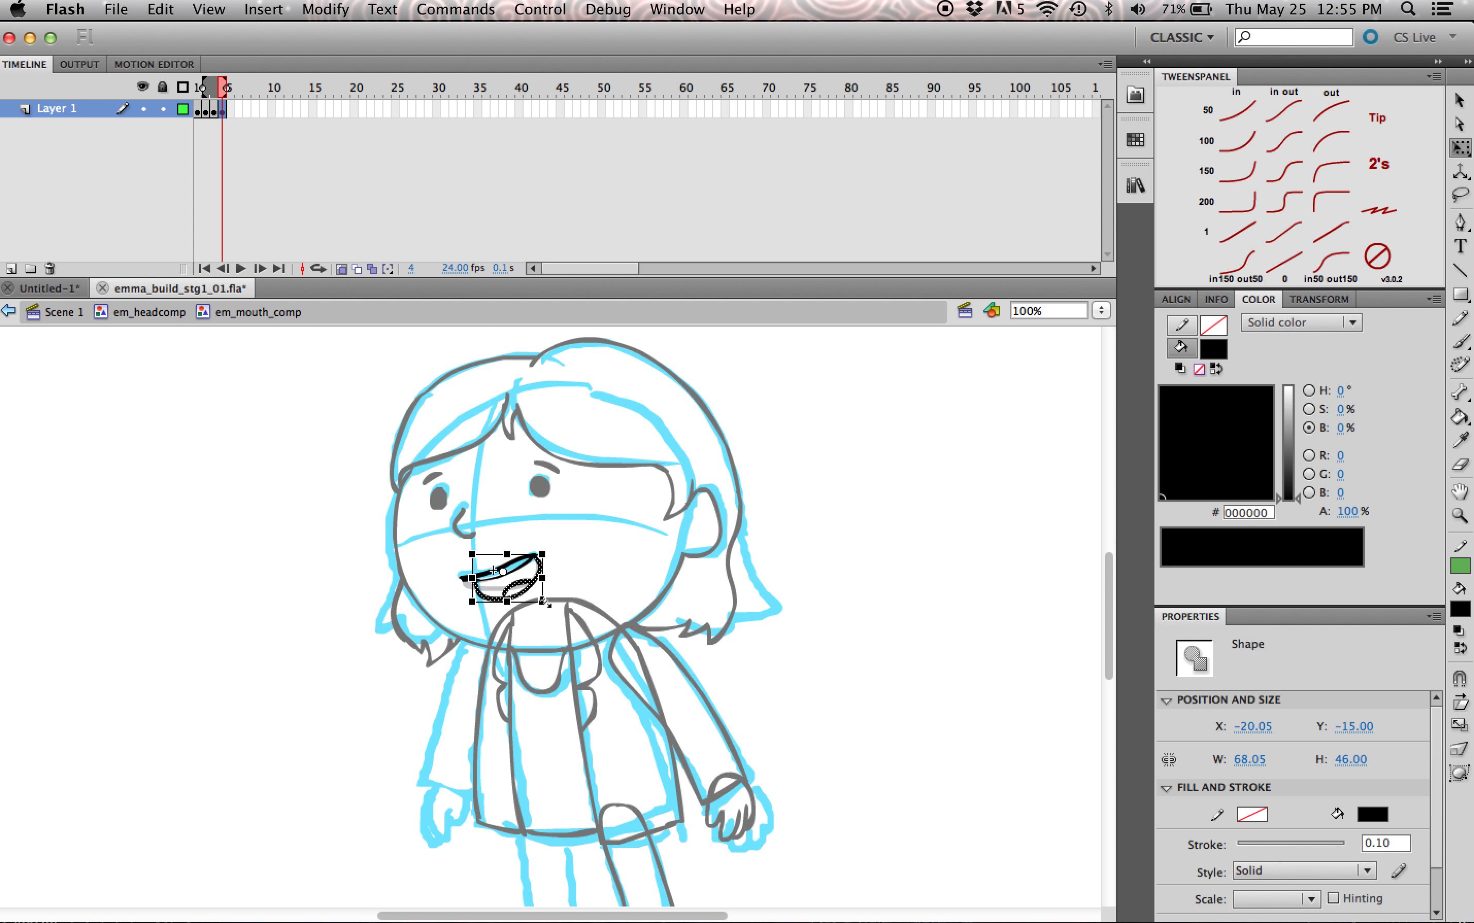
{"action": "left_click_drag", "start_coordinate": [542, 602], "coordinate": [541, 611]}
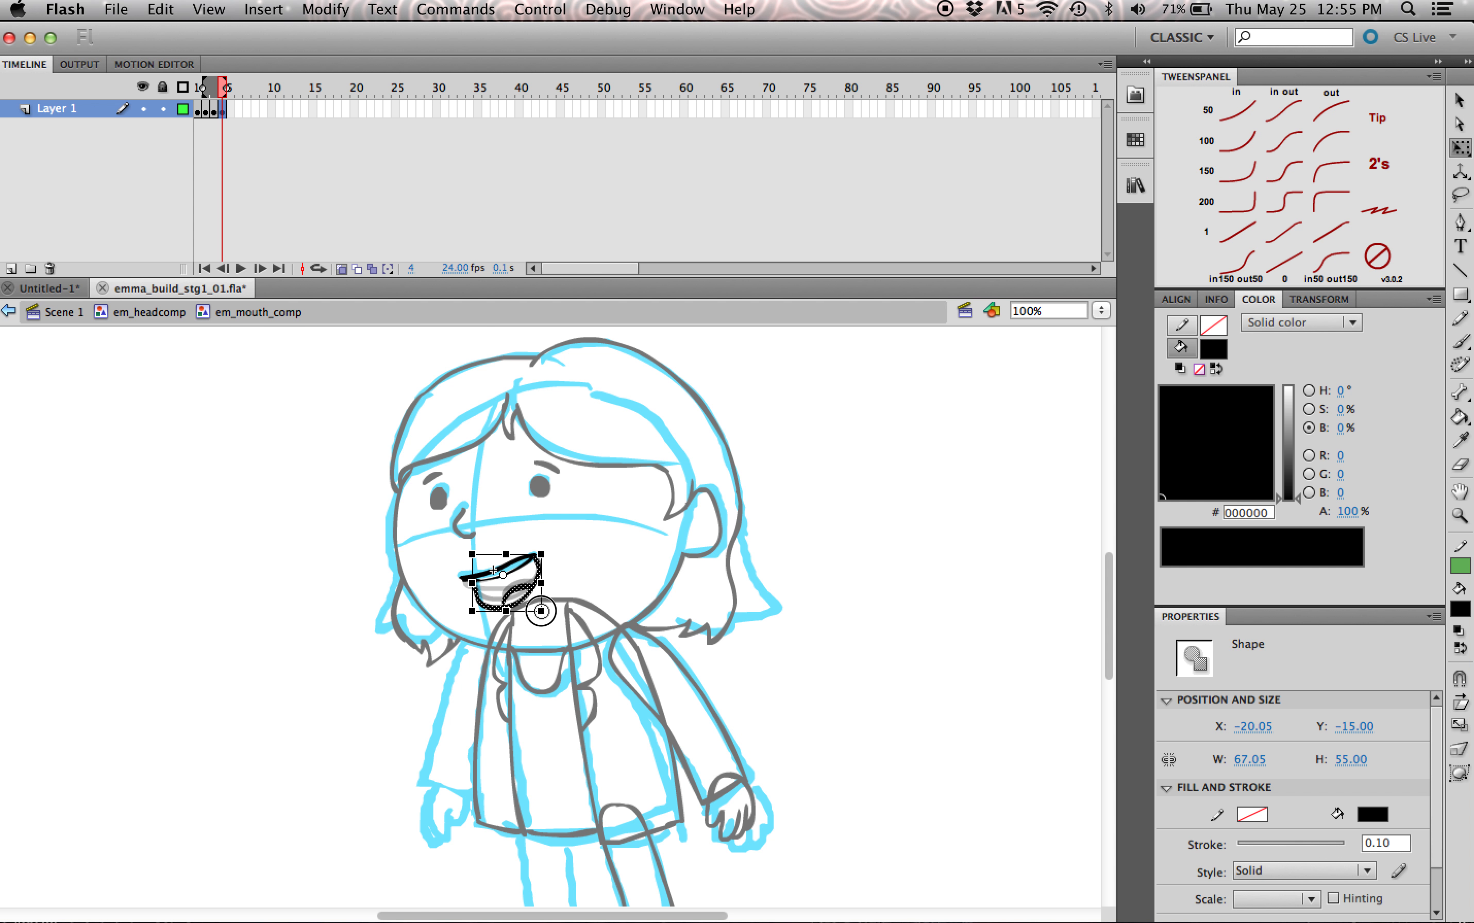
{"action": "left_click", "coordinate": [557, 580]}
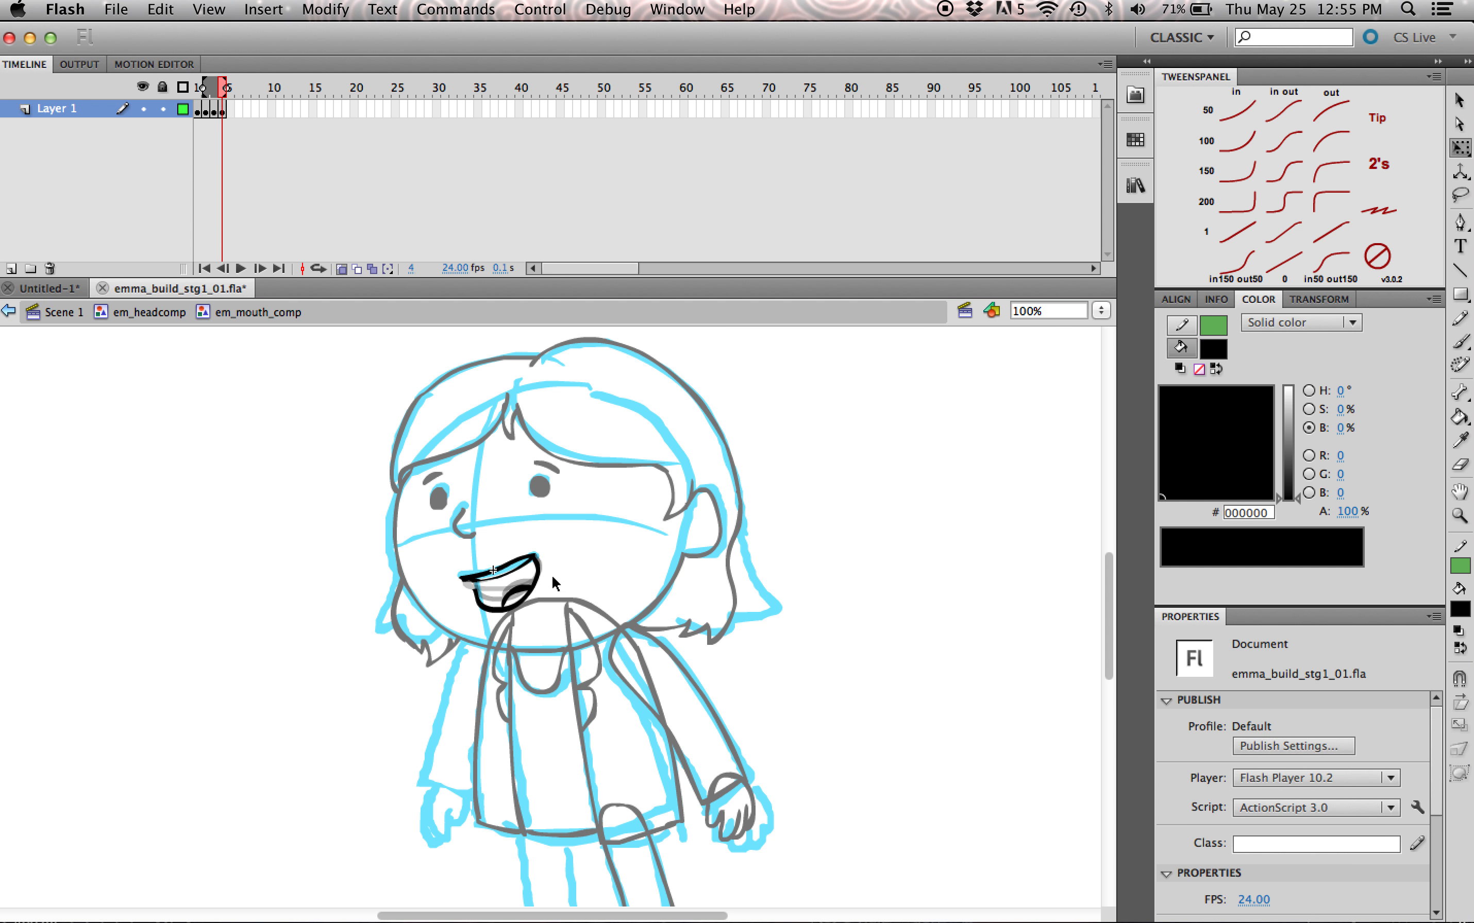
{"action": "key", "text": "b"}
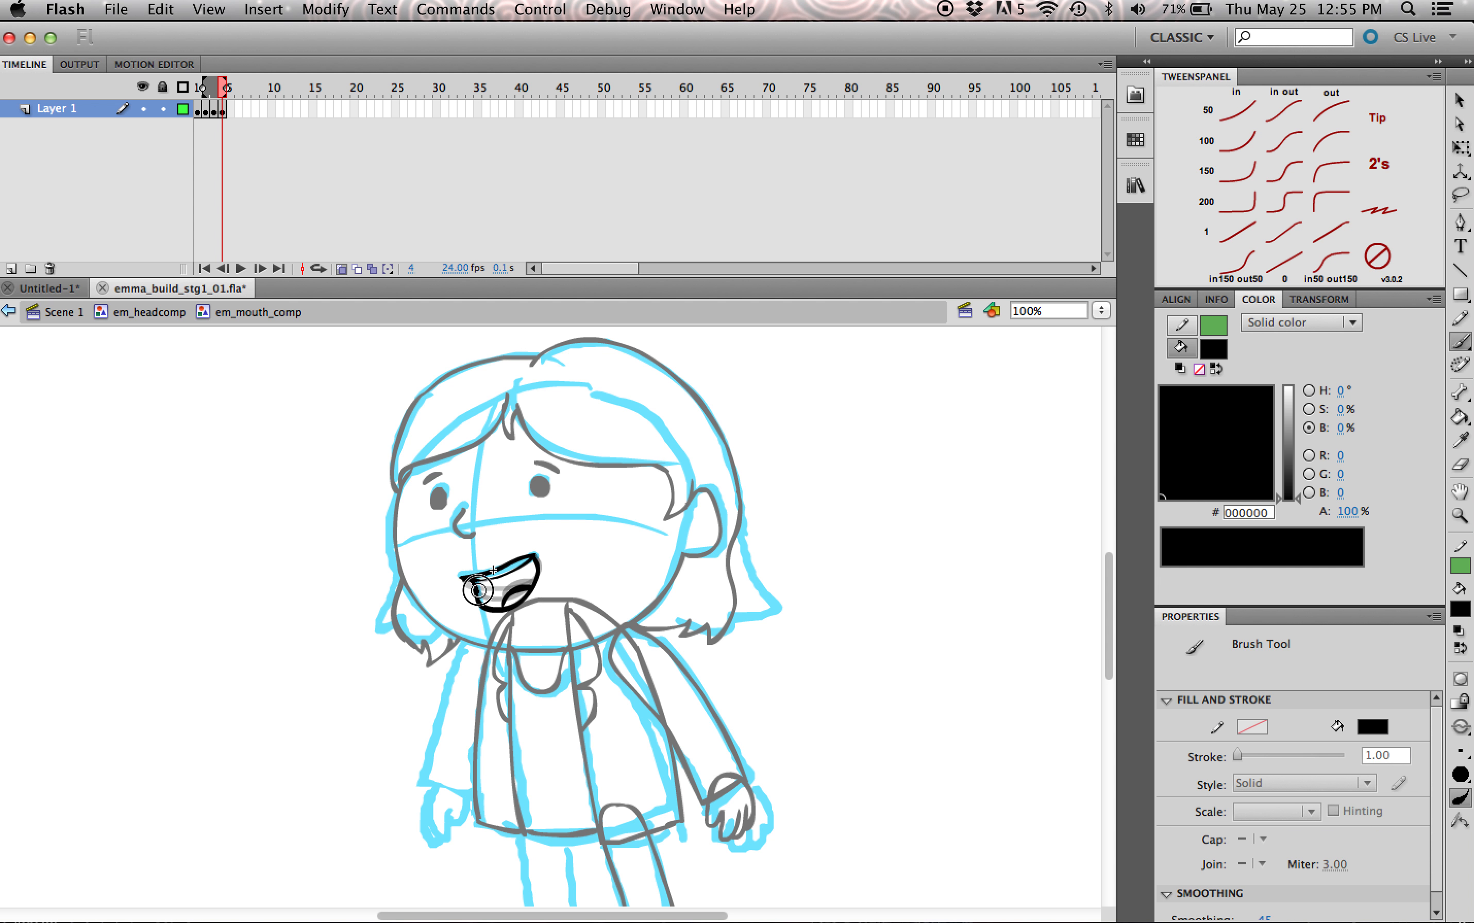
{"action": "left_click_drag", "start_coordinate": [518, 584], "coordinate": [530, 593]}
Step: Turn off onion skinning and scrub through frames 1 to 4 to check how the mouth opens
{"action": "left_click", "coordinate": [237, 112]}
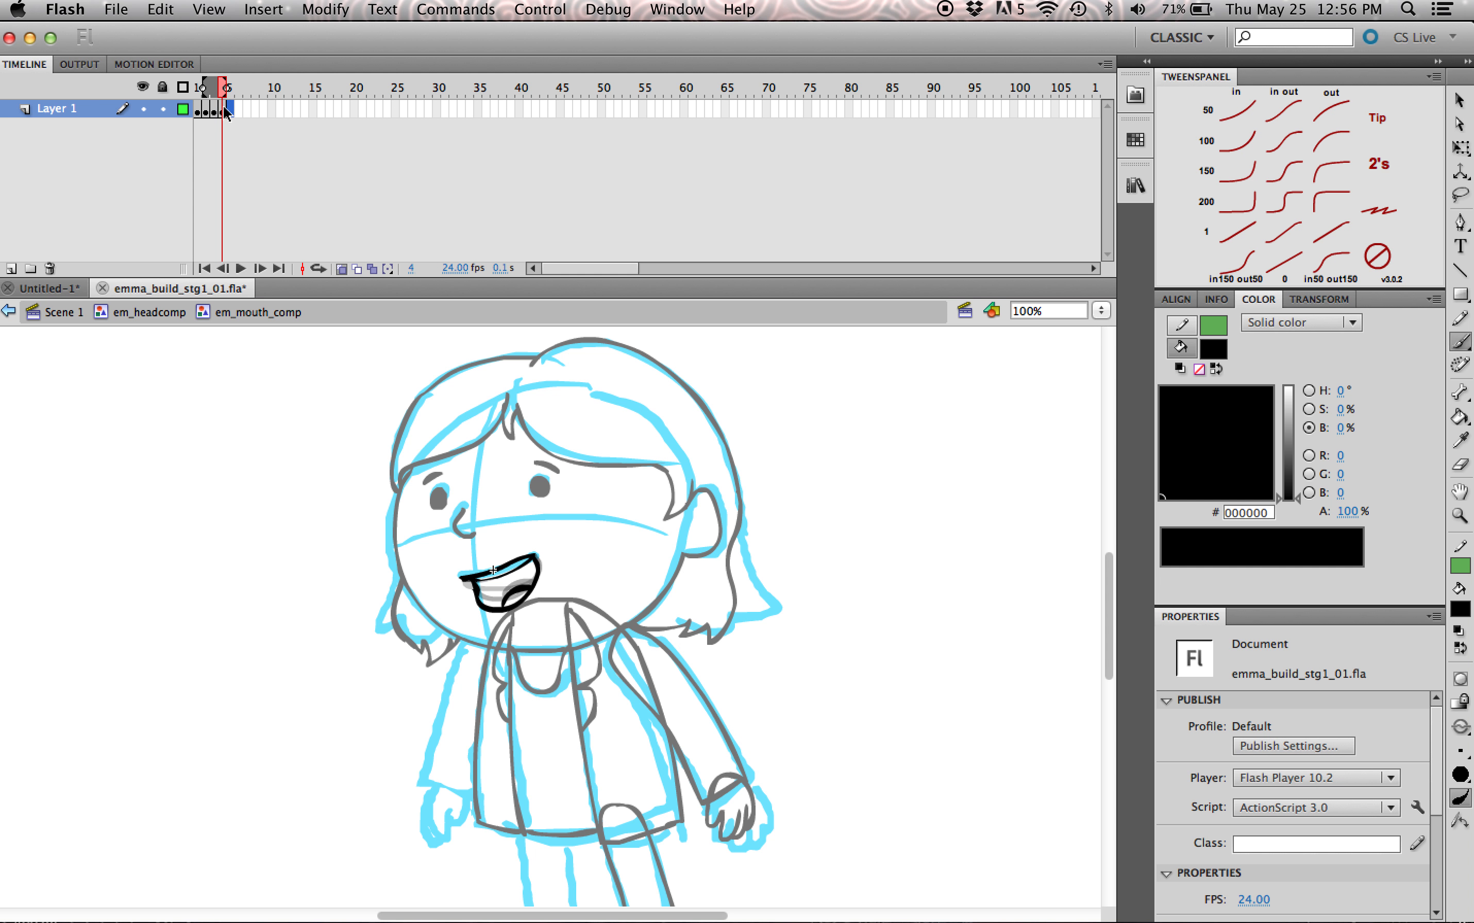
{"action": "mouse_move", "coordinate": [221, 88]}
{"action": "left_mouse_down"}
{"action": "mouse_move", "coordinate": [200, 112]}
{"action": "mouse_move", "coordinate": [217, 112]}
{"action": "mouse_move", "coordinate": [186, 122]}
{"action": "left_mouse_up"}
{"action": "left_click_drag", "start_coordinate": [218, 122], "coordinate": [198, 122]}
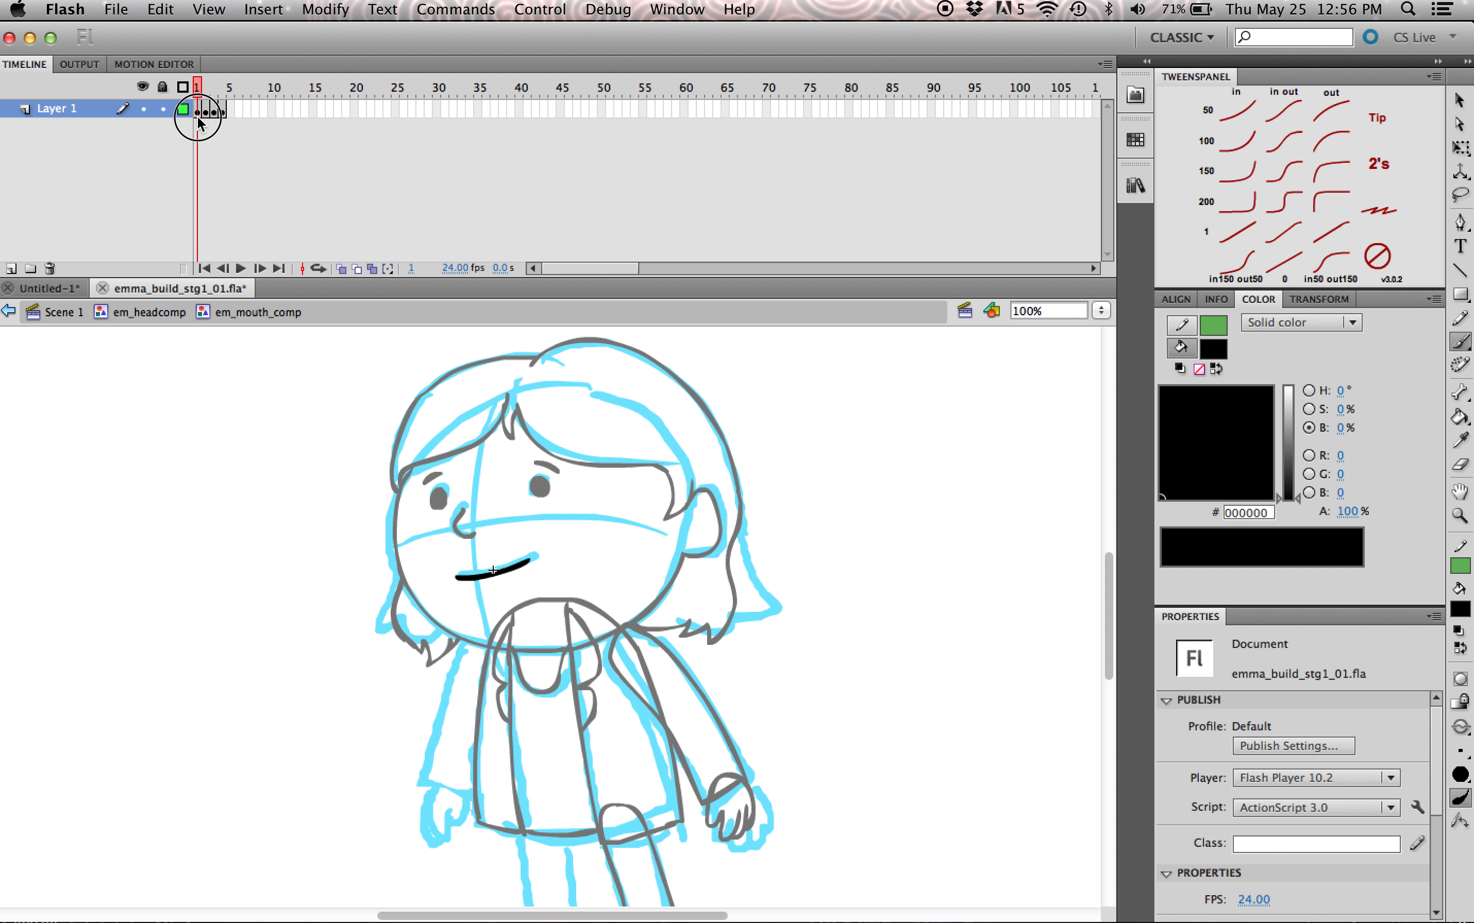
Step: Duplicate the mouth into a keyframe at frame 5, erase everything below the upper lip, and brush small teeth marks under it
{"action": "left_click", "coordinate": [230, 110]}
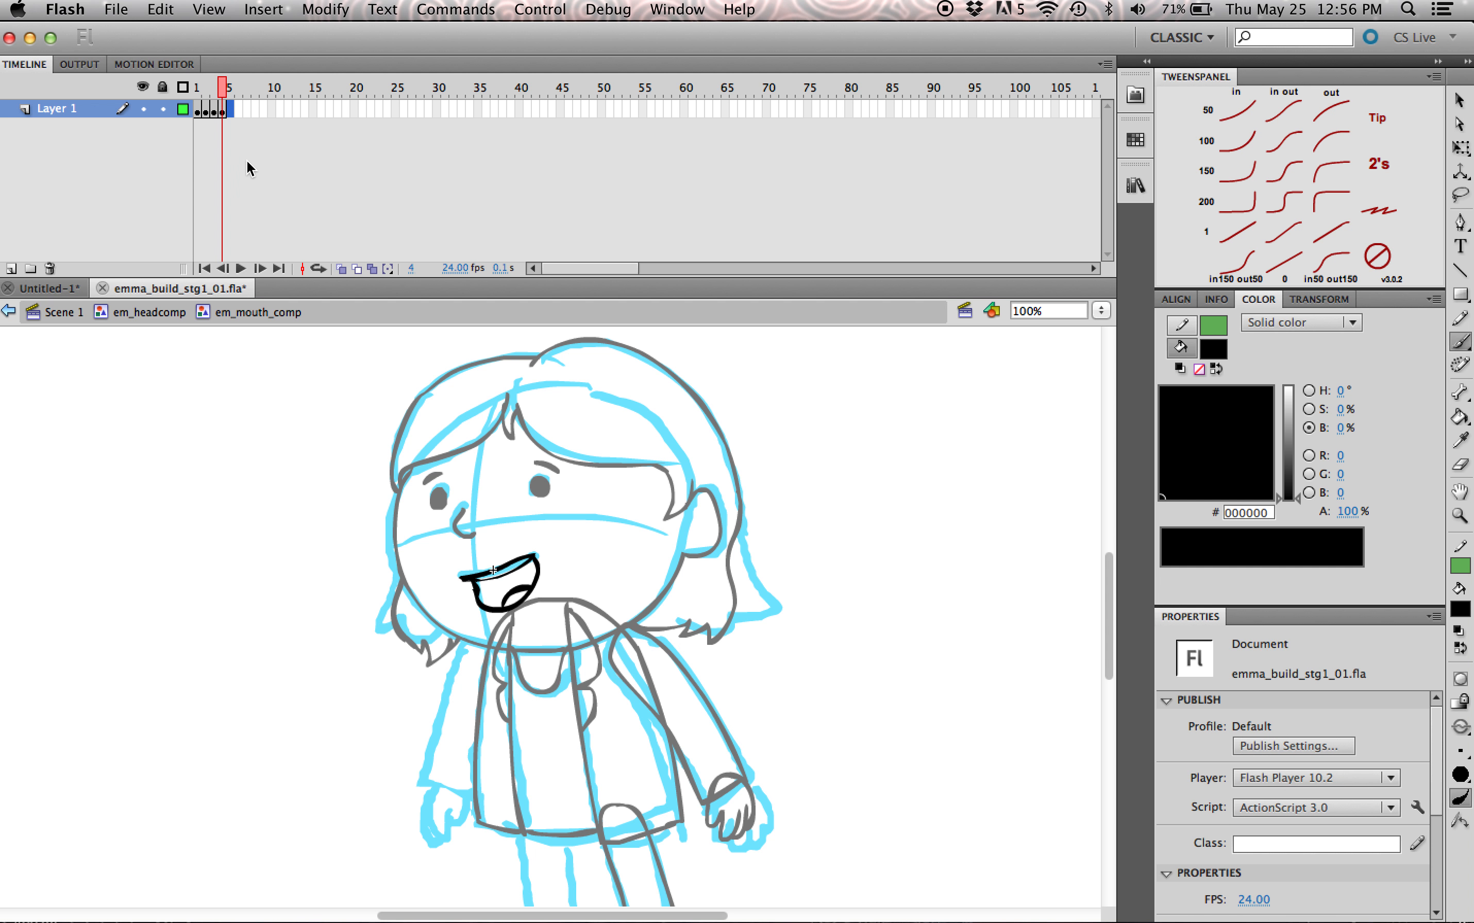
{"action": "key", "text": "F6"}
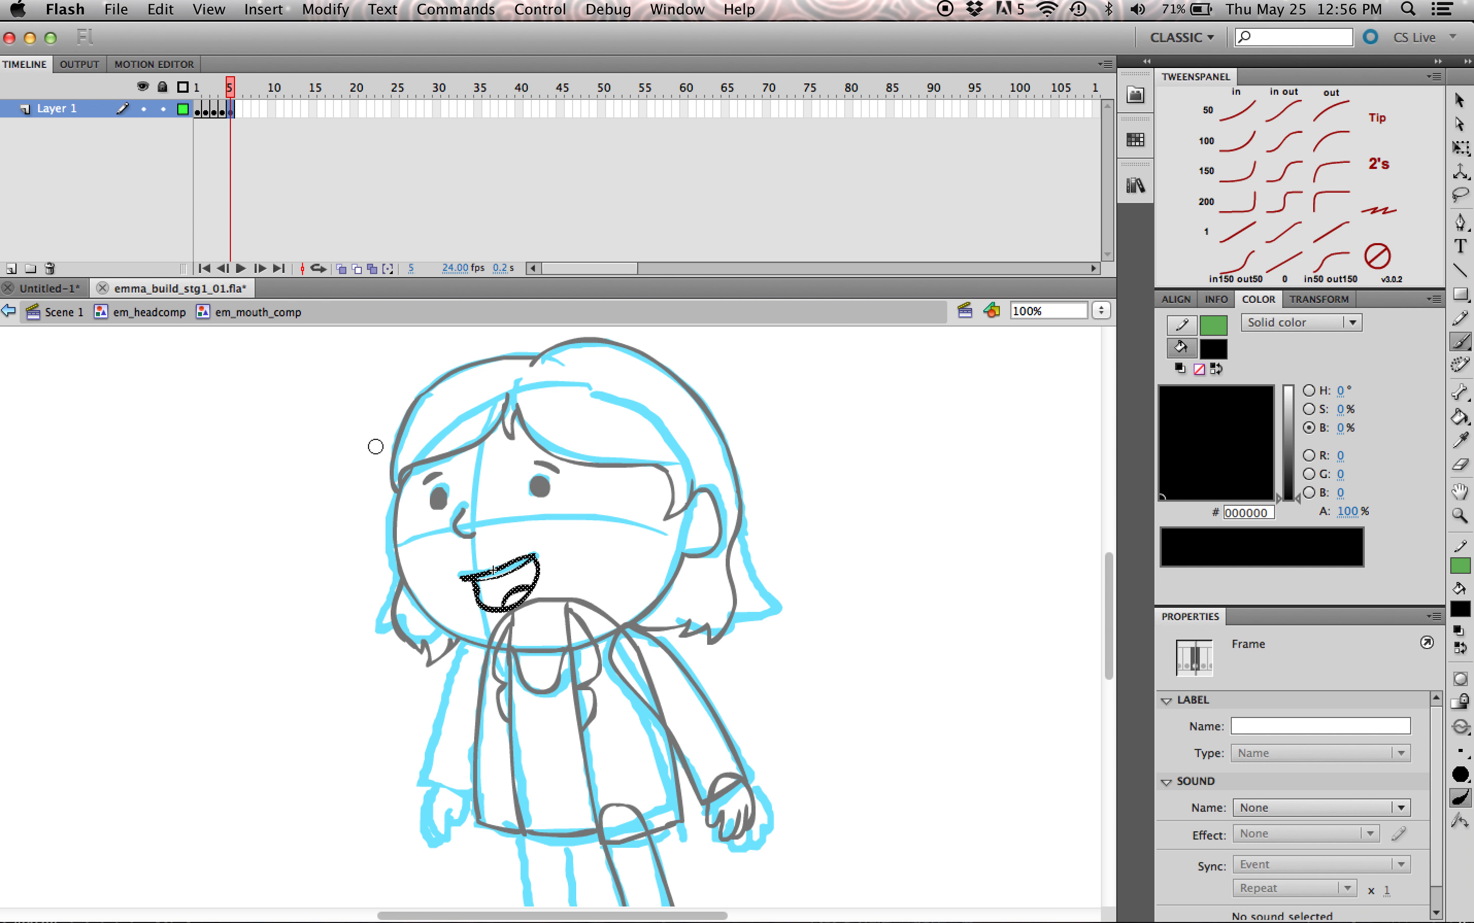
{"action": "key", "text": "e"}
{"action": "mouse_move", "coordinate": [473, 591]}
{"action": "left_mouse_down"}
{"action": "mouse_move", "coordinate": [537, 568]}
{"action": "mouse_move", "coordinate": [487, 599]}
{"action": "mouse_move", "coordinate": [493, 612]}
{"action": "left_mouse_up"}
{"action": "key", "text": "Escape"}
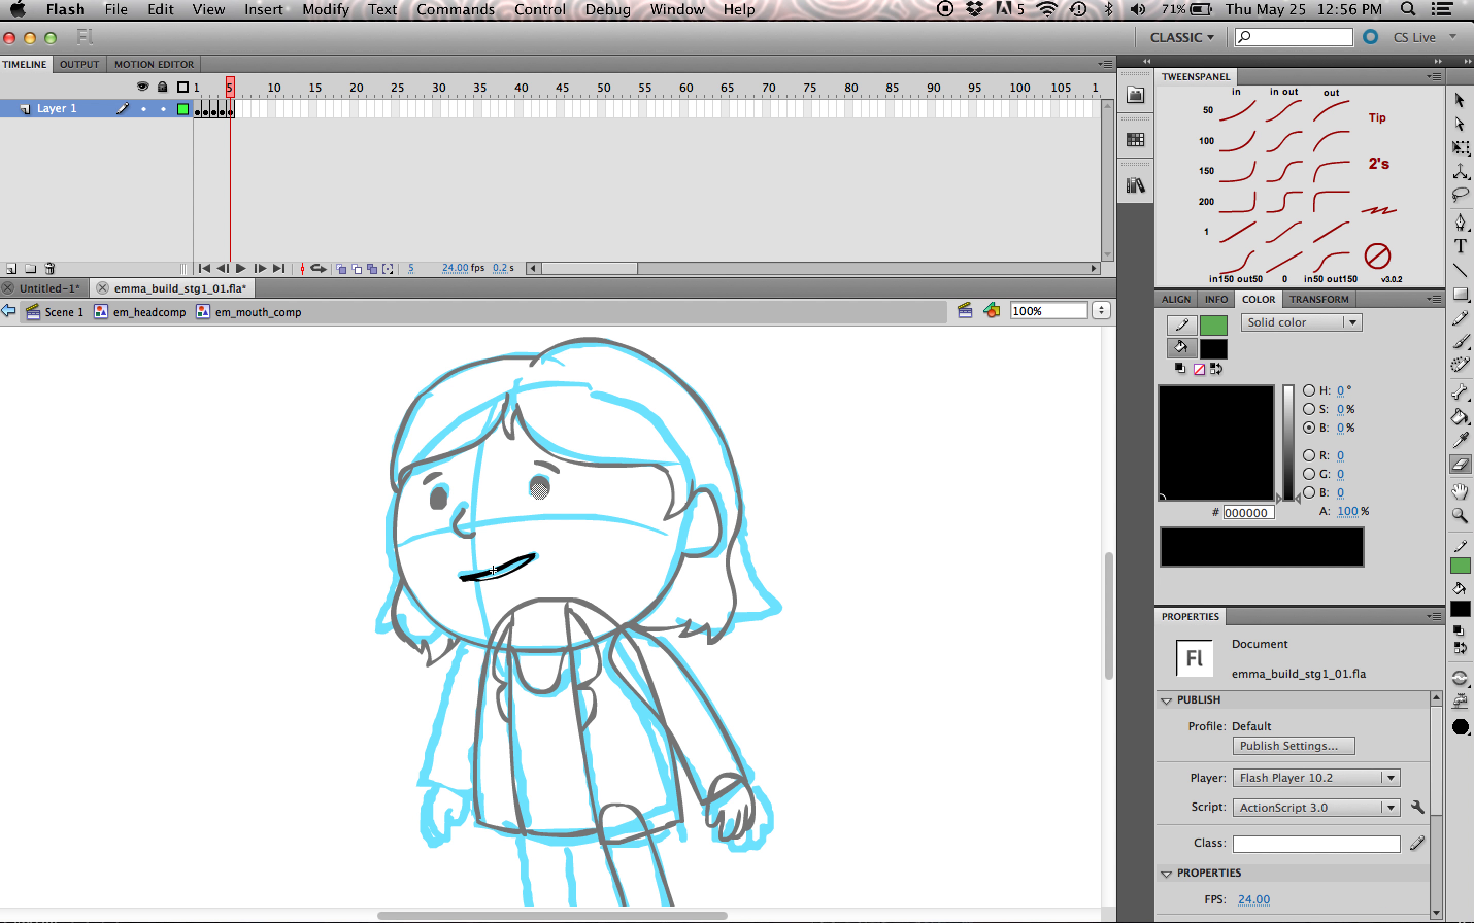
{"action": "key", "text": "b"}
{"action": "mouse_move", "coordinate": [479, 587]}
{"action": "left_mouse_down"}
{"action": "mouse_move", "coordinate": [524, 571]}
{"action": "mouse_move", "coordinate": [493, 590]}
{"action": "mouse_move", "coordinate": [509, 588]}
{"action": "left_mouse_up"}
{"action": "key", "text": "super+z"}
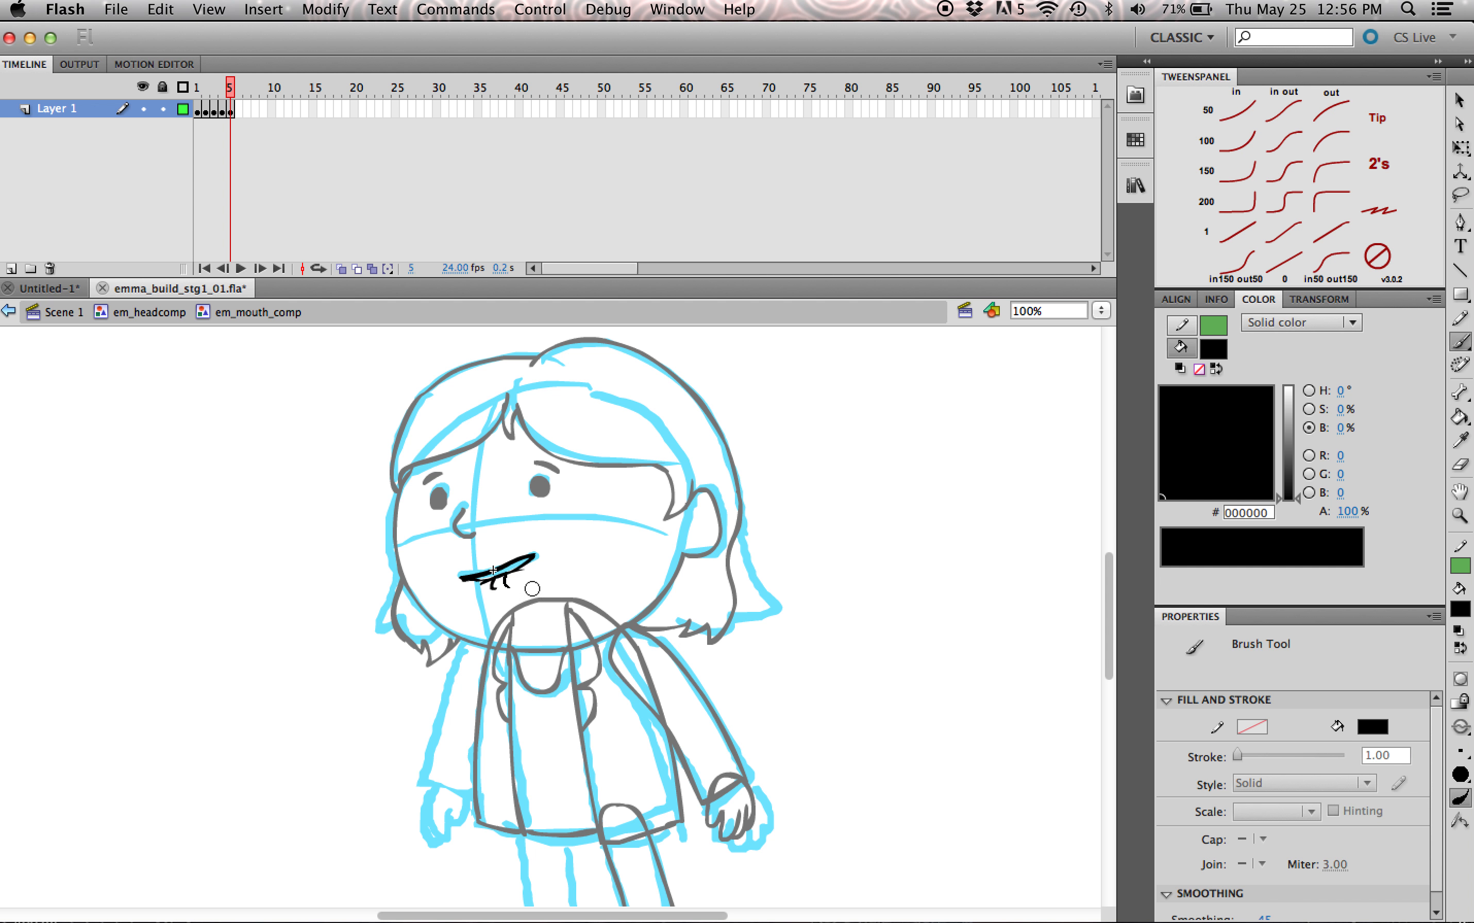
Step: Add a blank keyframe at frame 6 and brush a round O-shaped mouth just below the sketched mouth line
{"action": "left_click", "coordinate": [242, 109]}
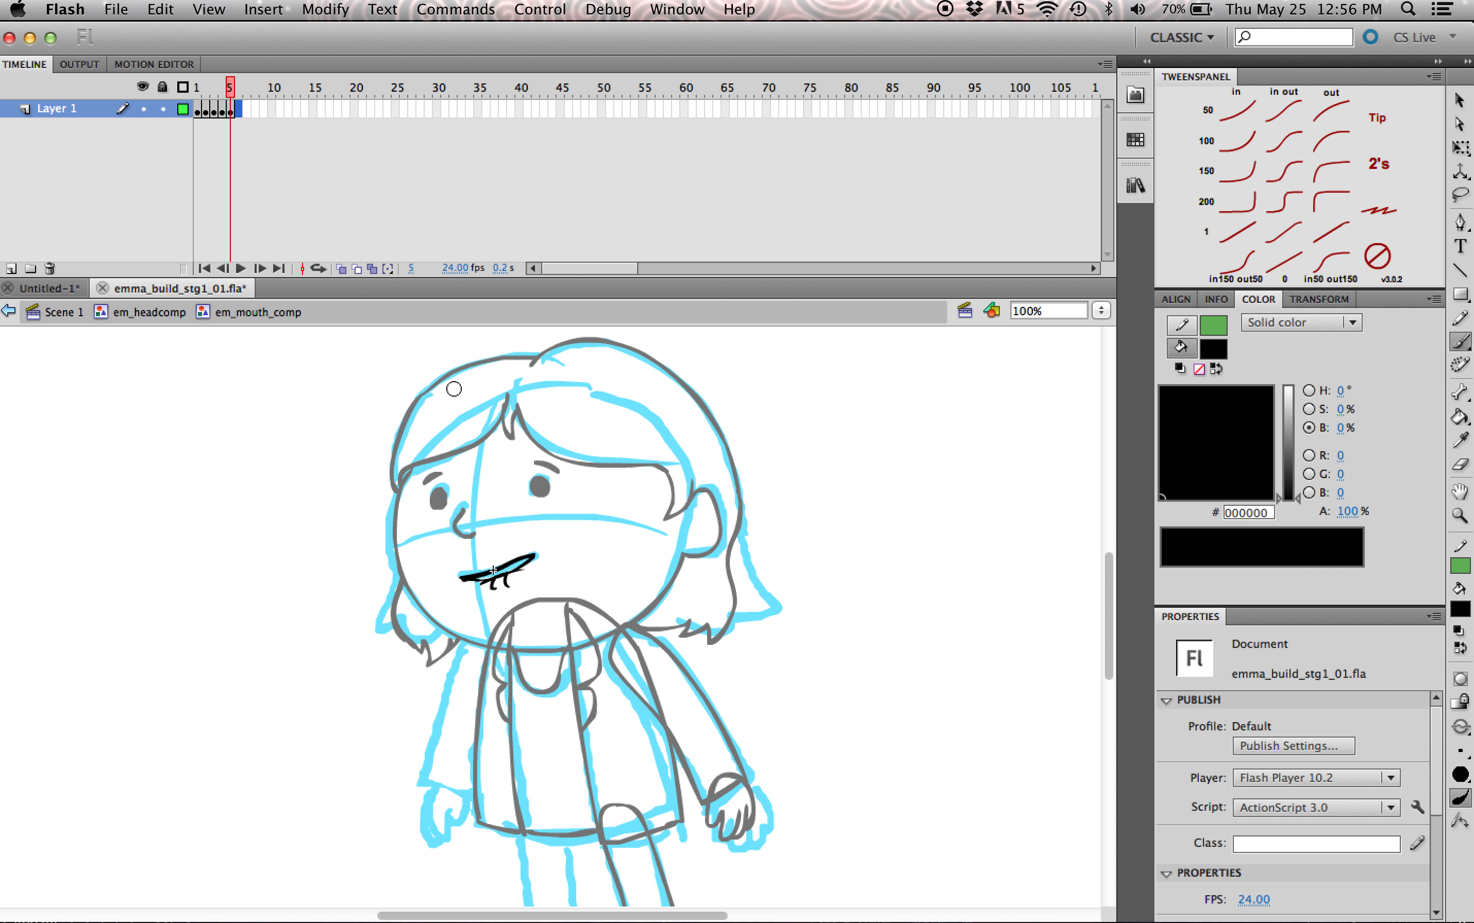
{"action": "key", "text": "F7"}
{"action": "left_click_drag", "start_coordinate": [486, 581], "coordinate": [488, 574]}
Step: Add a blank keyframe at frame 7 and brush a smaller round mouth on the face
{"action": "left_click", "coordinate": [250, 109]}
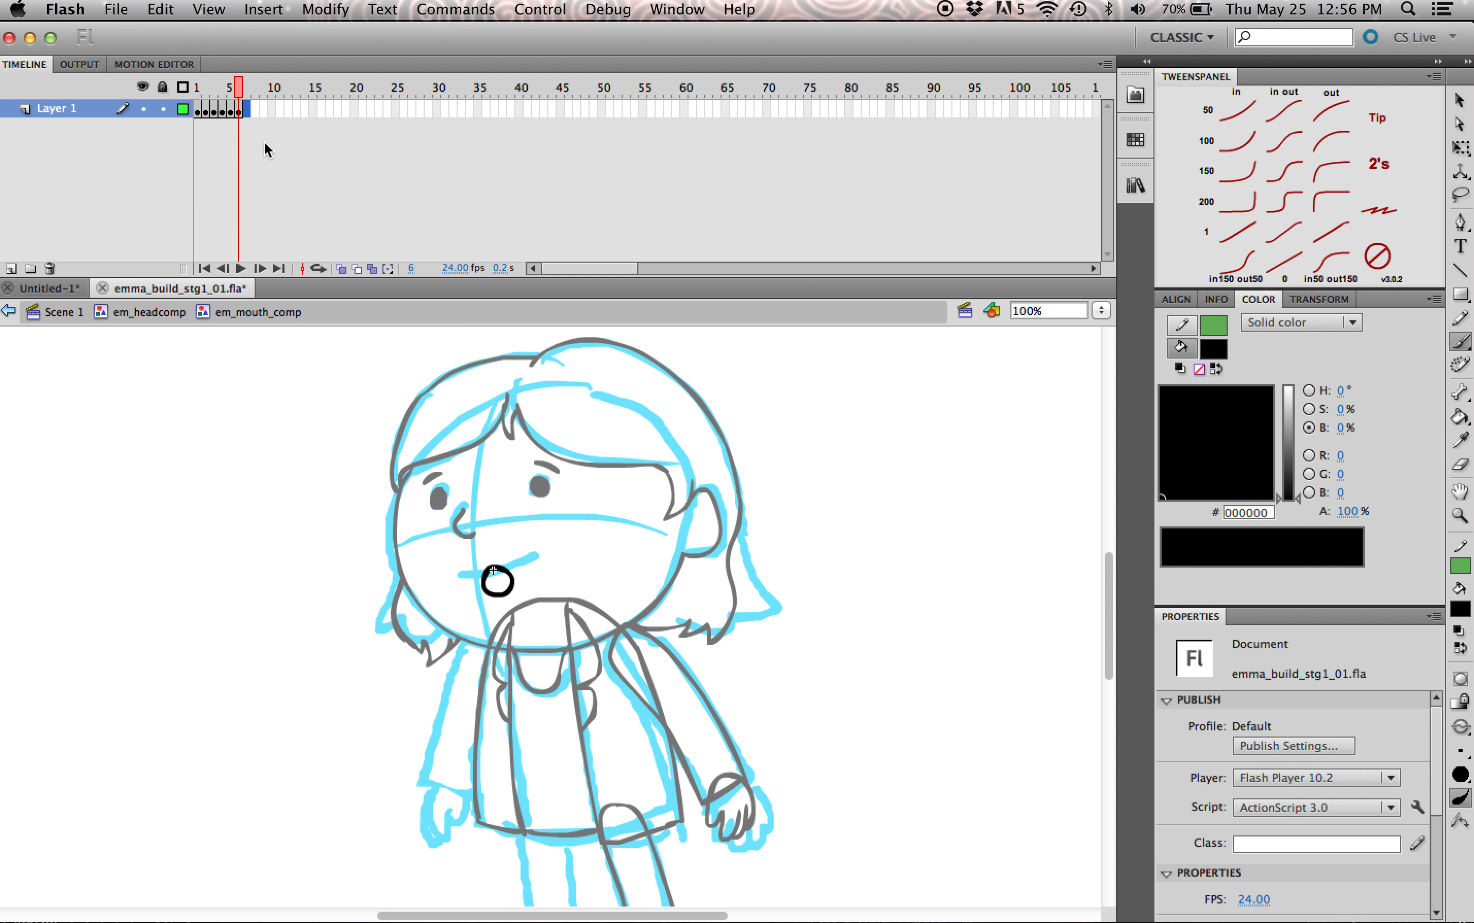
{"action": "key", "text": "F7"}
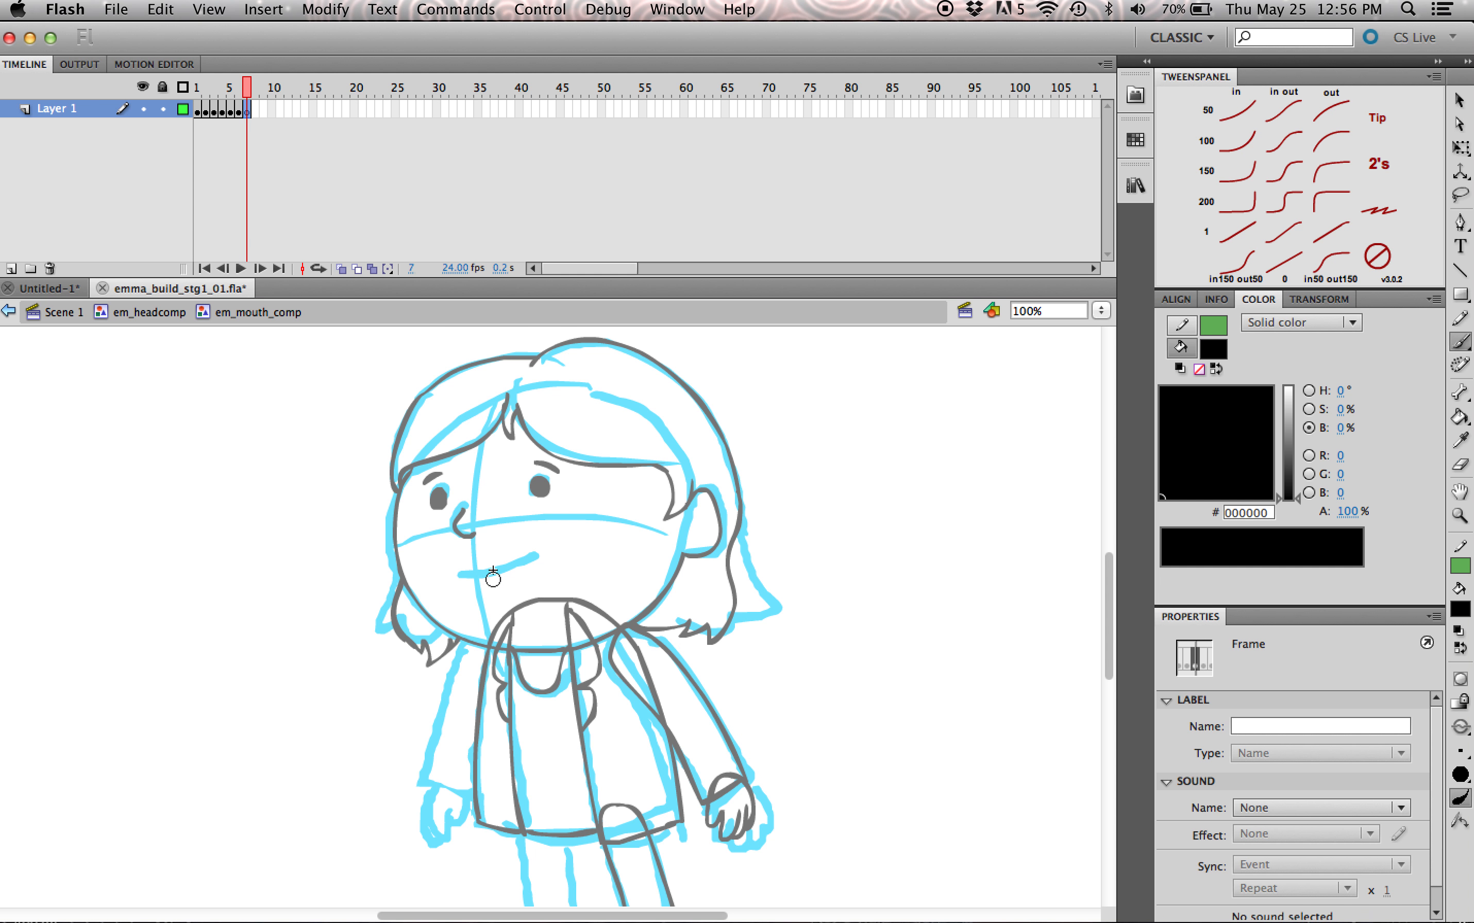
{"action": "left_click_drag", "start_coordinate": [496, 571], "coordinate": [503, 573]}
Step: Shift the round mouth in frame 6 slightly toward the front of the face and select the smaller mouth in frame 7
{"action": "left_click_drag", "start_coordinate": [222, 122], "coordinate": [237, 132]}
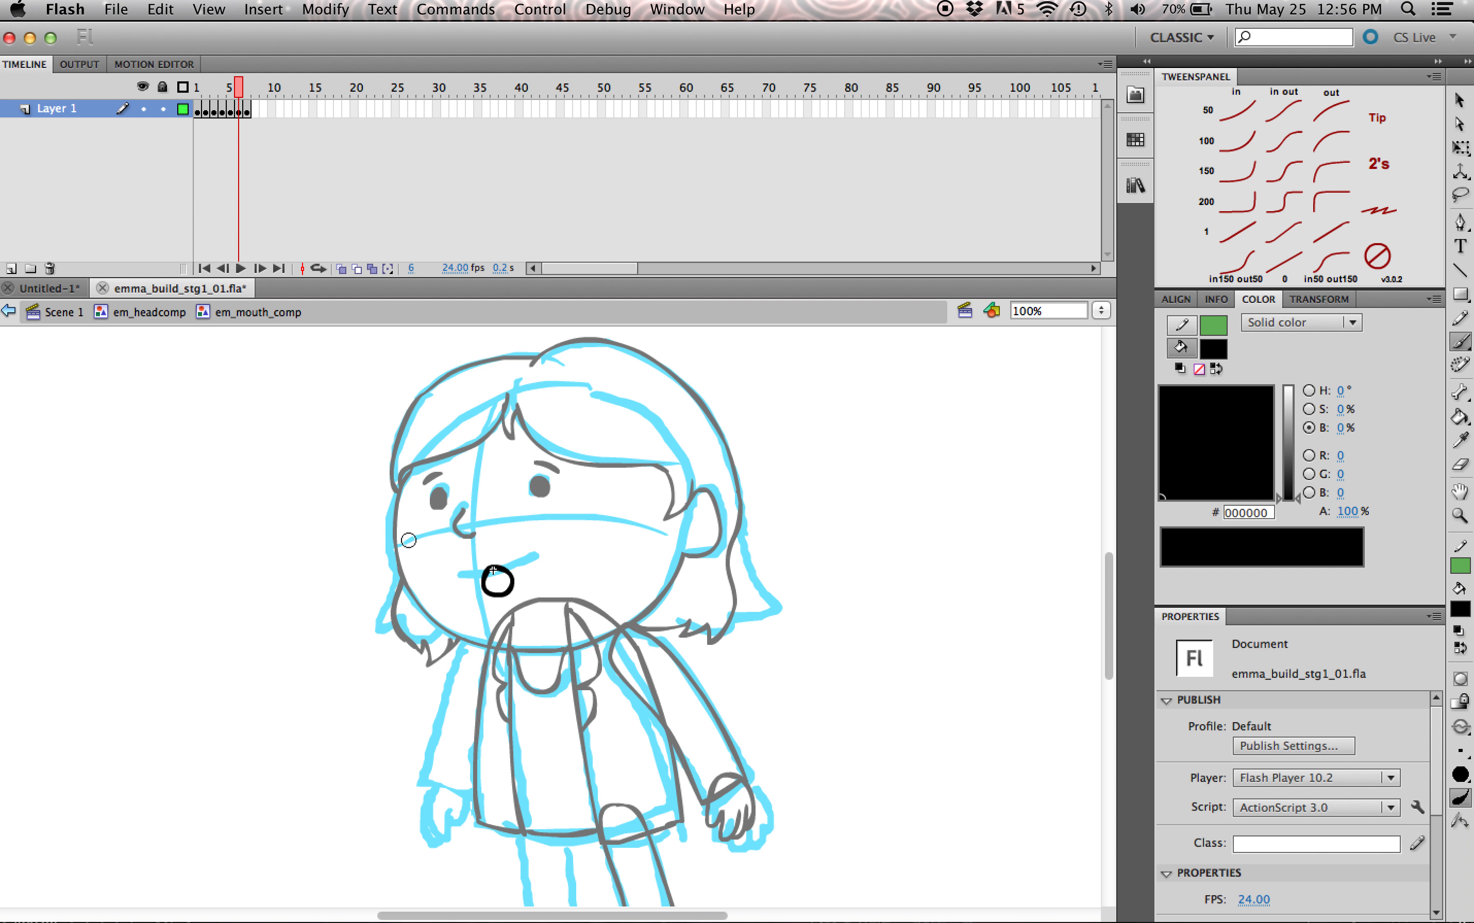
{"action": "key", "text": "q"}
{"action": "left_click", "coordinate": [509, 585]}
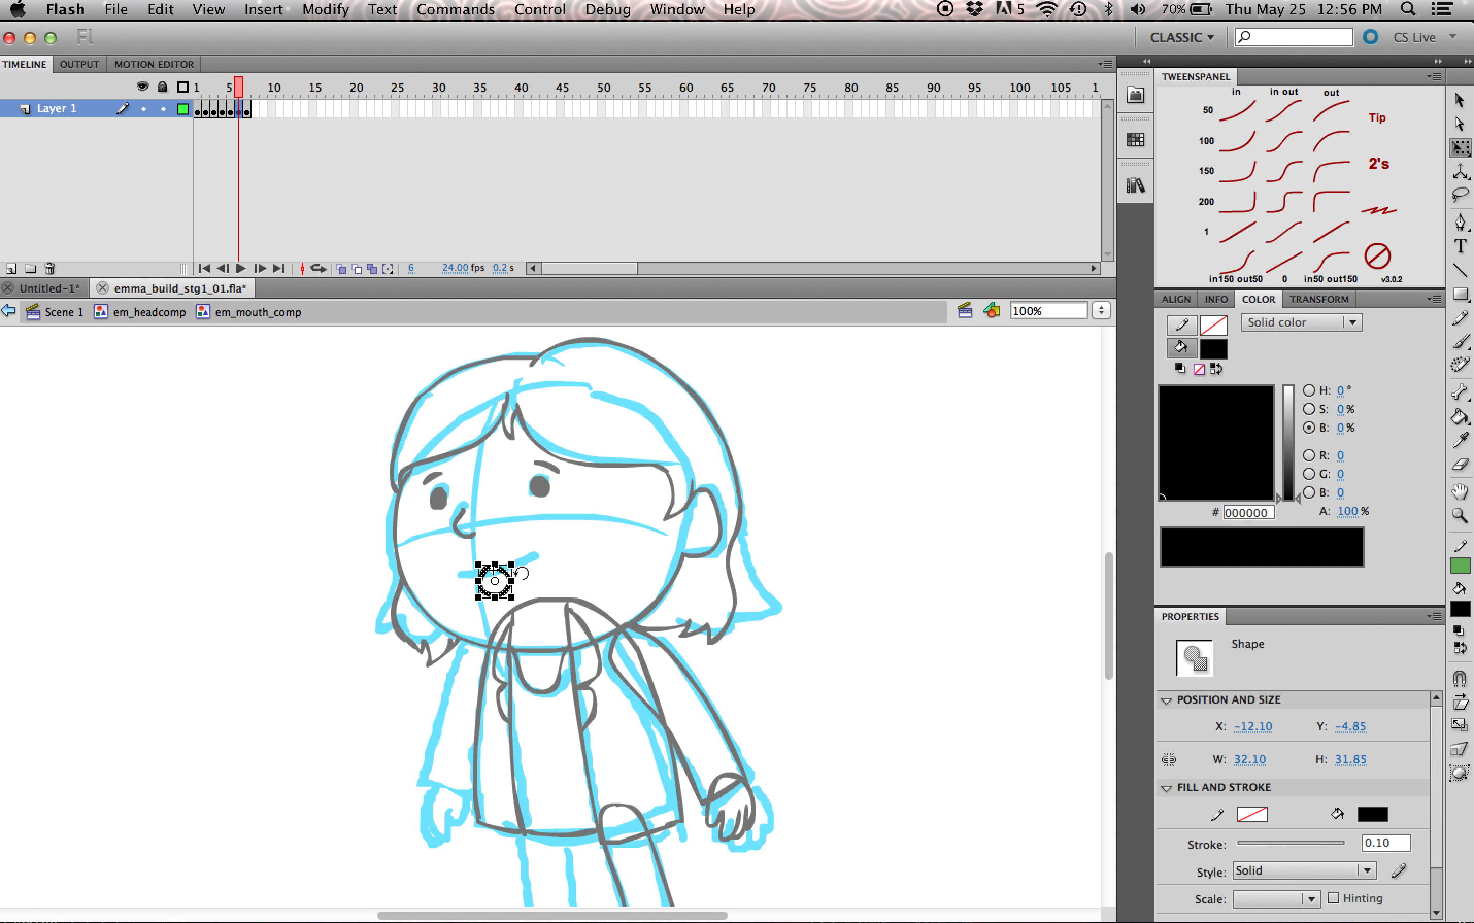
{"action": "left_click", "coordinate": [247, 110]}
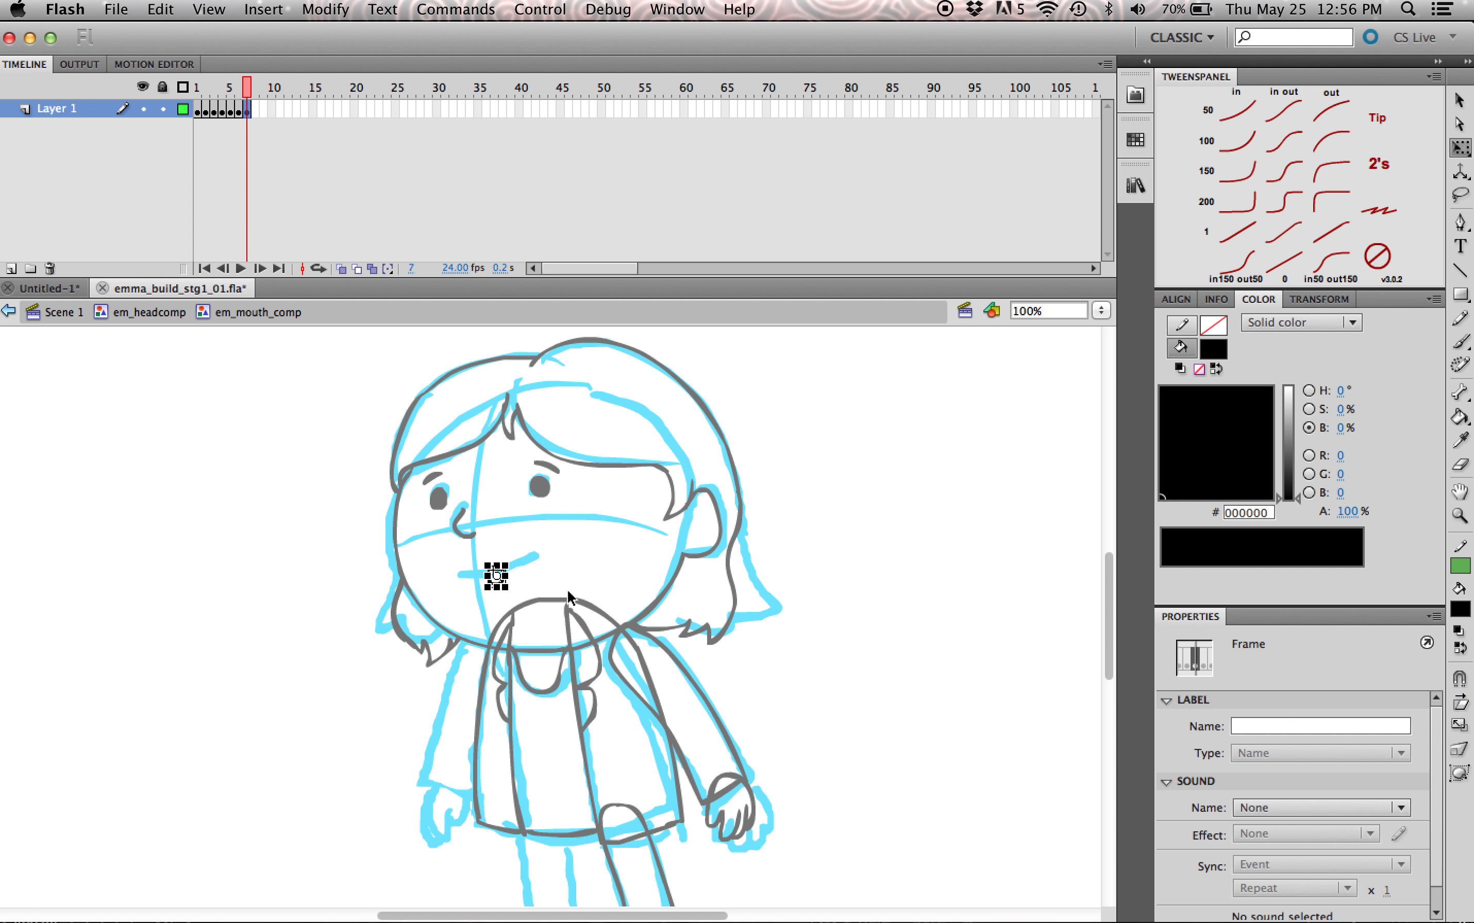
Step: Scrub through the seven mouth frames to check the shapes, and return to Scene 1
{"action": "left_click", "coordinate": [215, 97]}
{"action": "mouse_move", "coordinate": [214, 97]}
{"action": "left_mouse_down"}
{"action": "mouse_move", "coordinate": [204, 110]}
{"action": "mouse_move", "coordinate": [255, 122]}
{"action": "mouse_move", "coordinate": [208, 125]}
{"action": "mouse_move", "coordinate": [247, 138]}
{"action": "left_mouse_up"}
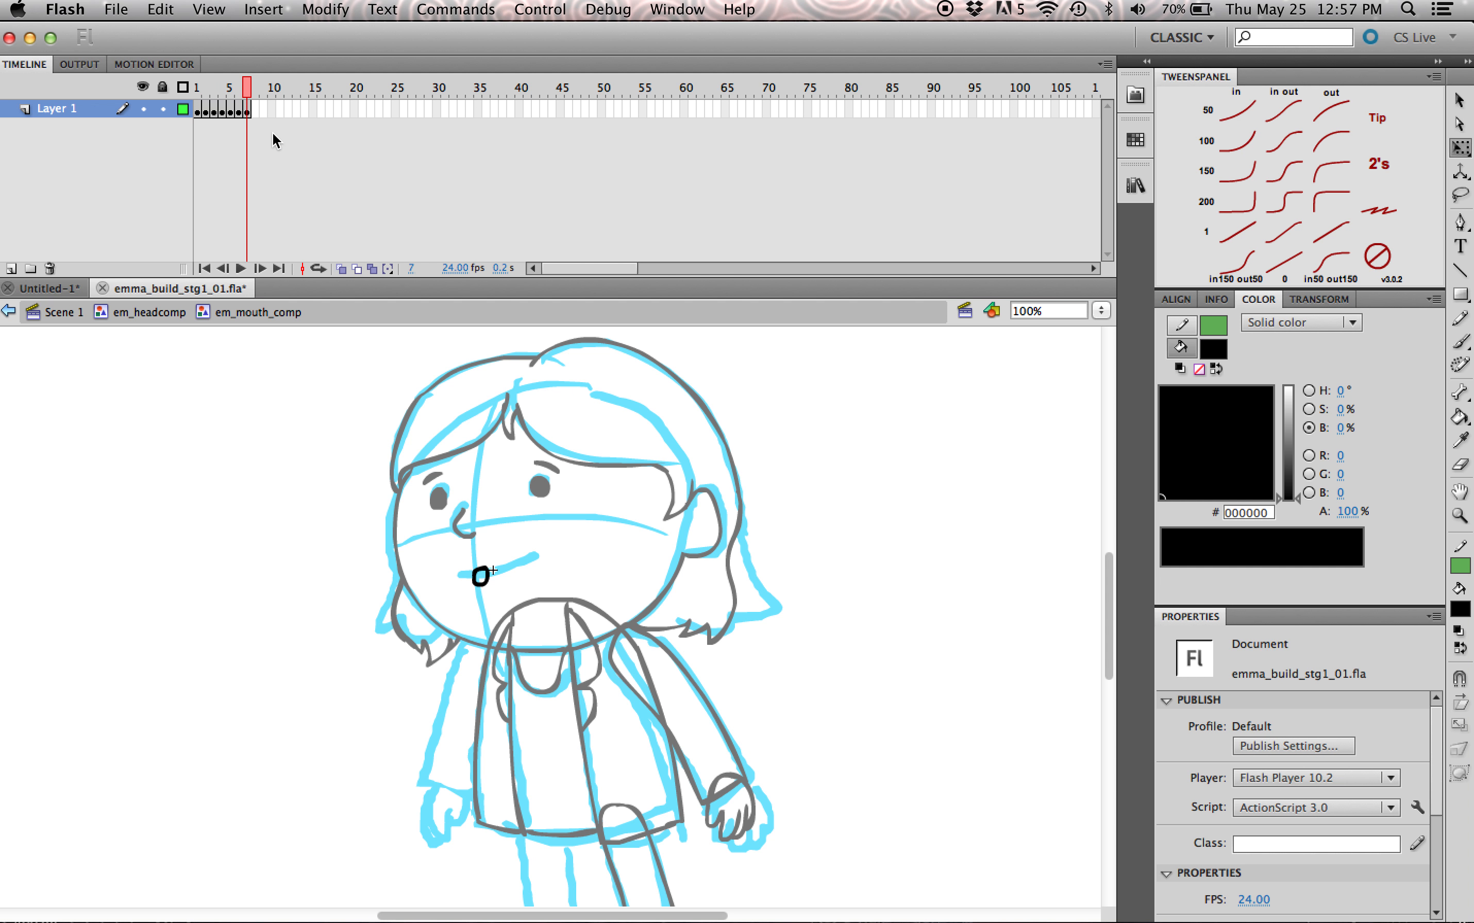
{"action": "left_click", "coordinate": [237, 92]}
{"action": "left_click", "coordinate": [252, 86]}
{"action": "left_click_drag", "start_coordinate": [252, 86], "coordinate": [198, 90]}
{"action": "left_click", "coordinate": [150, 312]}
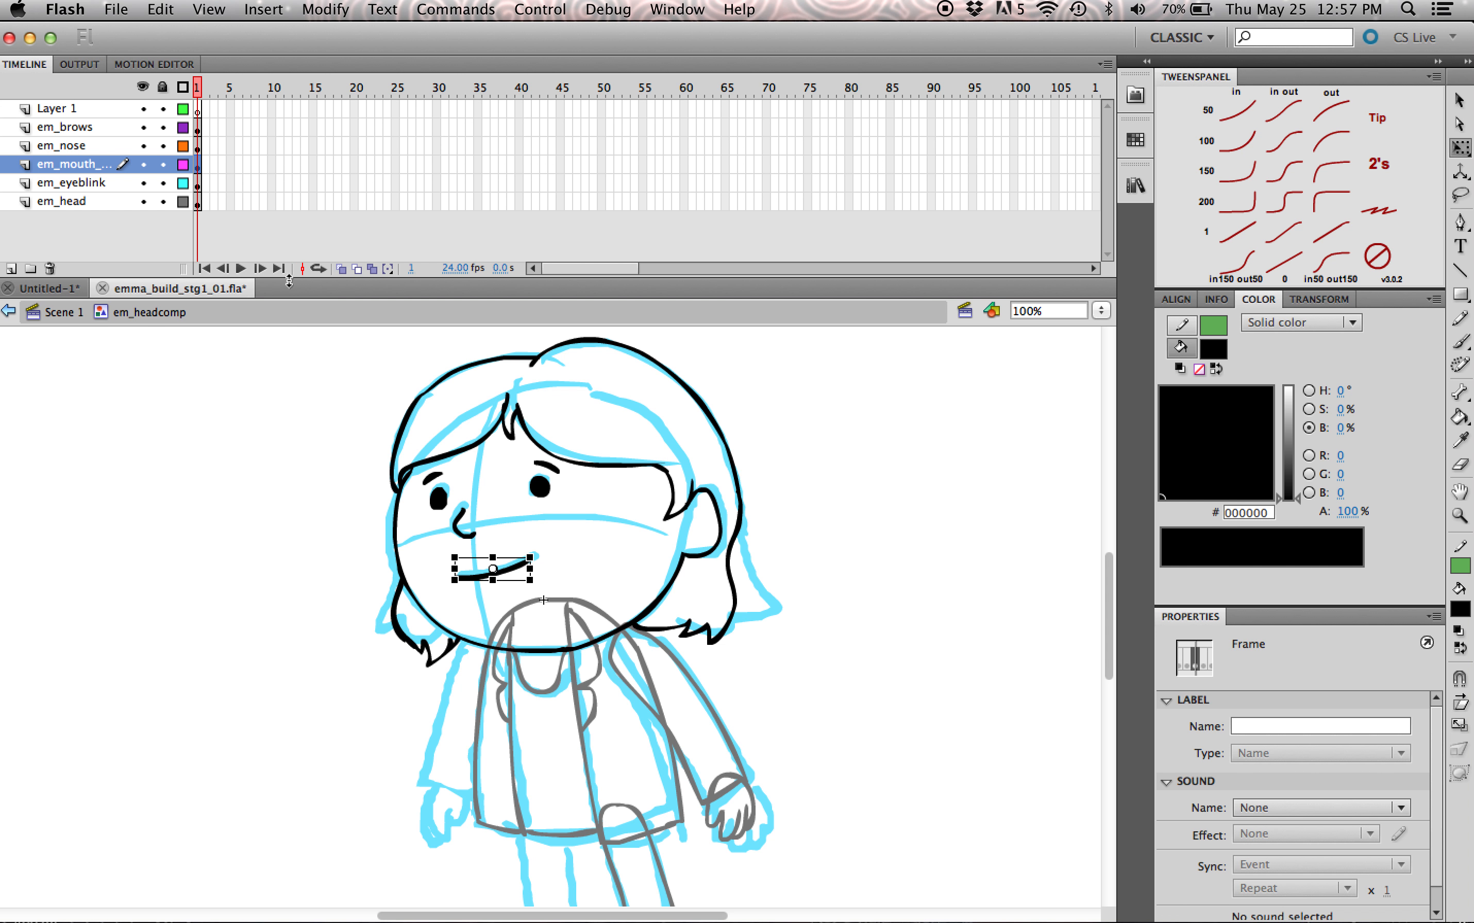
{"action": "left_click", "coordinate": [72, 313]}
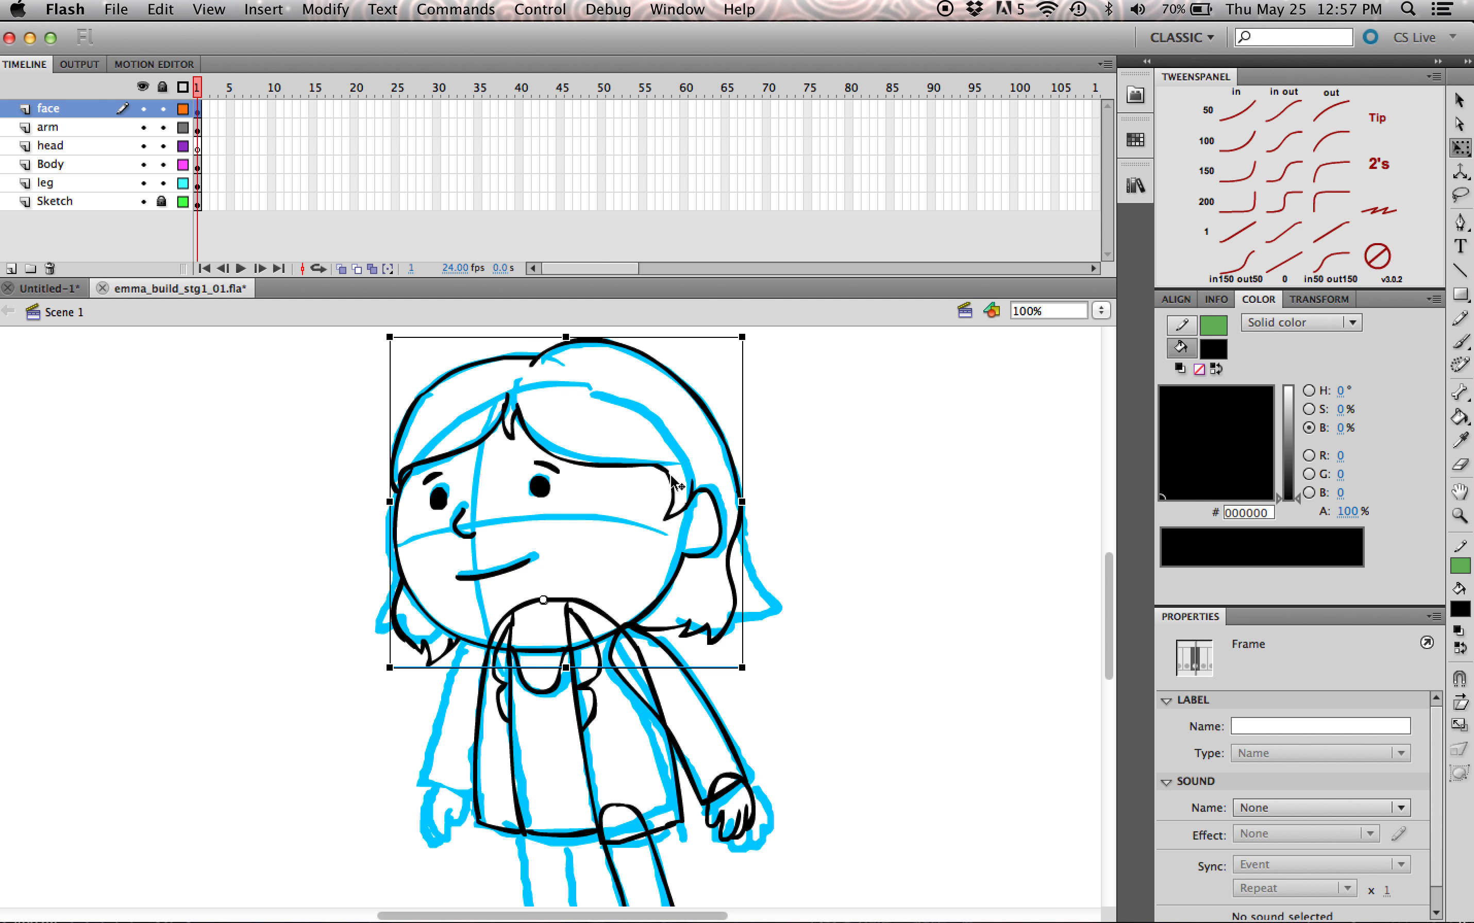
Step: Test-move the head composite and undo the move, and save the document with auto-recovery enabled
{"action": "left_click_drag", "start_coordinate": [670, 475], "coordinate": [832, 461]}
{"action": "key", "text": "super+z"}
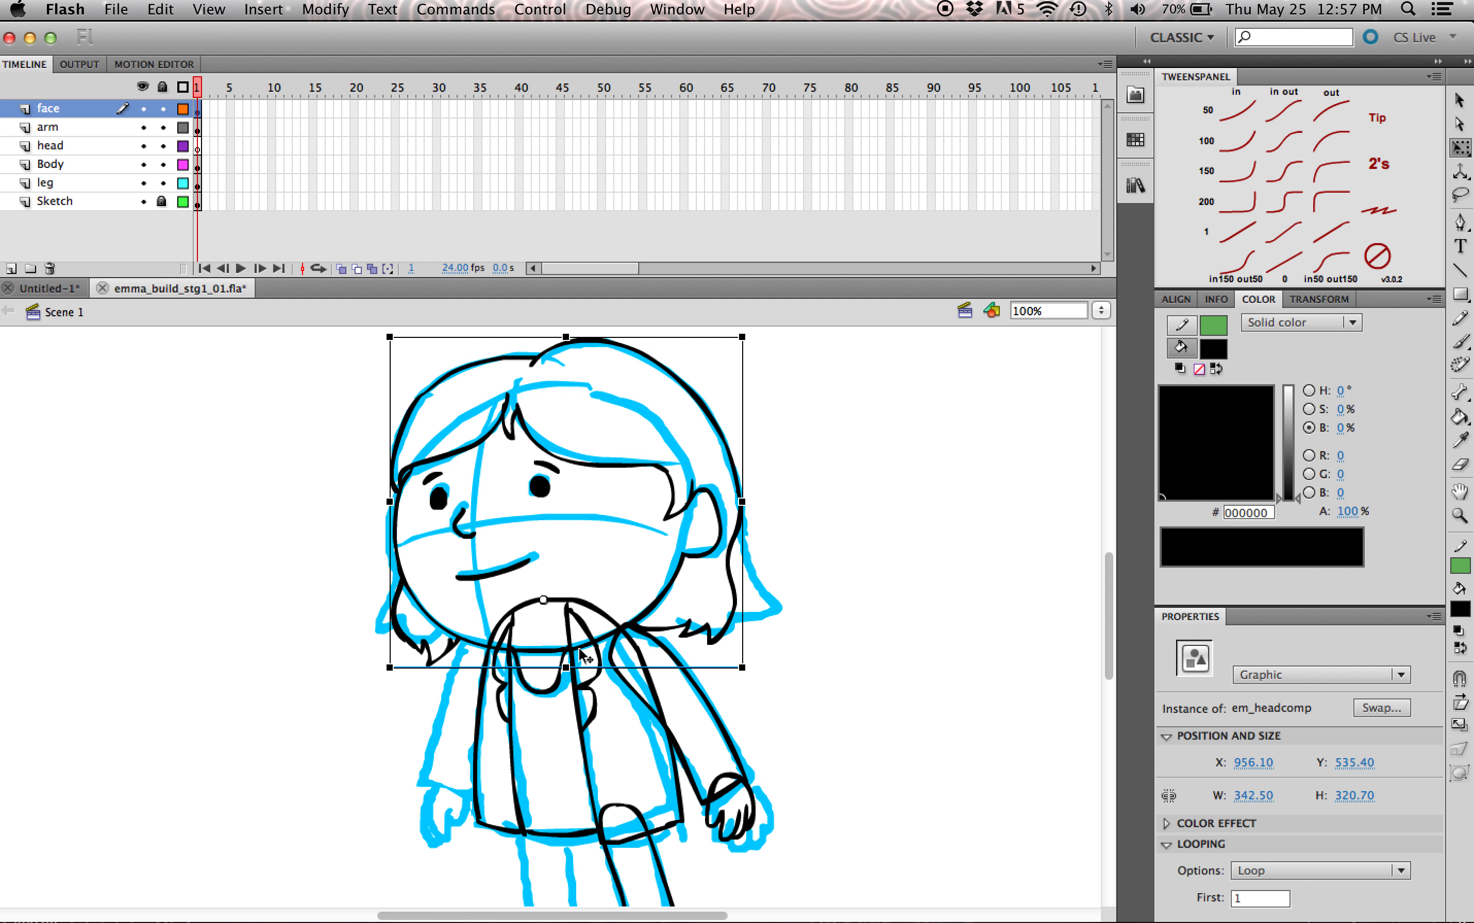
{"action": "left_click", "coordinate": [642, 723]}
{"action": "left_click_drag", "start_coordinate": [1110, 619], "coordinate": [1110, 660]}
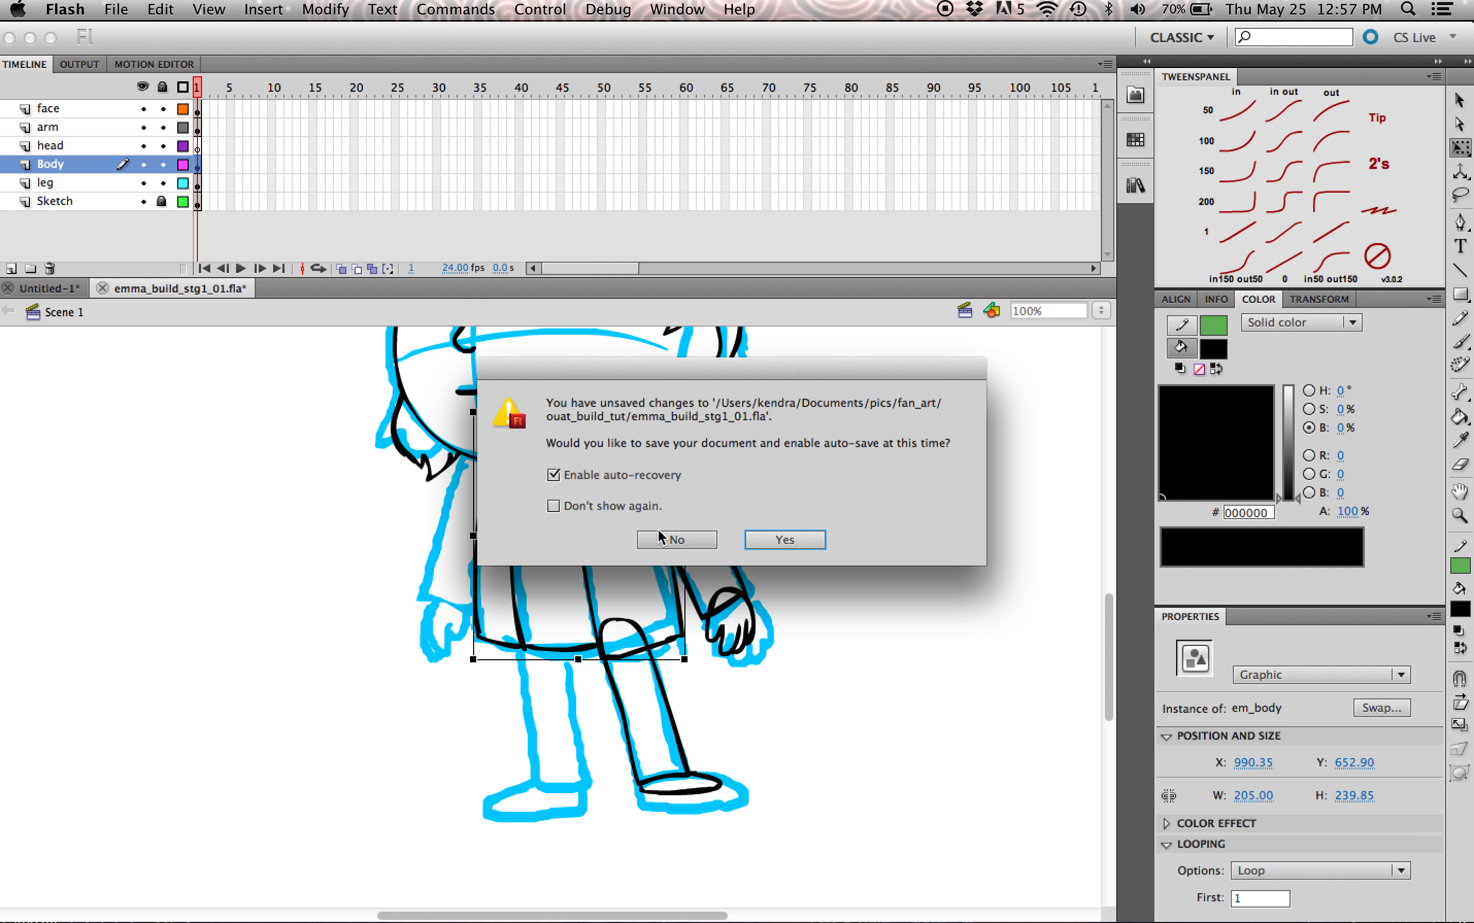
{"action": "left_click", "coordinate": [786, 542]}
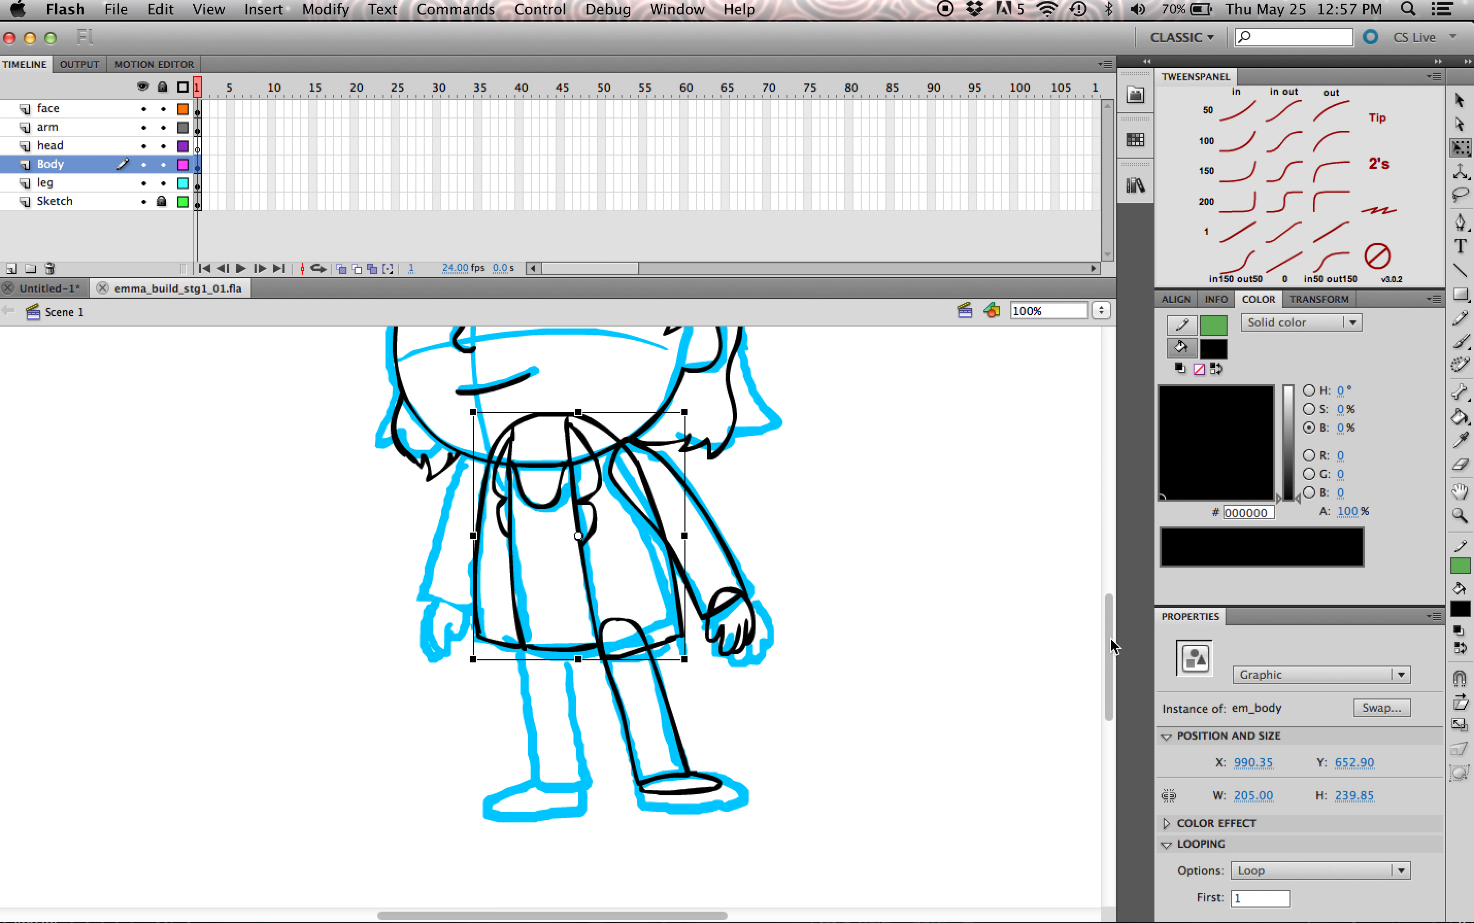
Step: Duplicate the leg layer
{"action": "scroll", "coordinate": [1108, 647], "scroll_direction": "up", "scroll_amount": 2}
{"action": "left_click", "coordinate": [739, 865]}
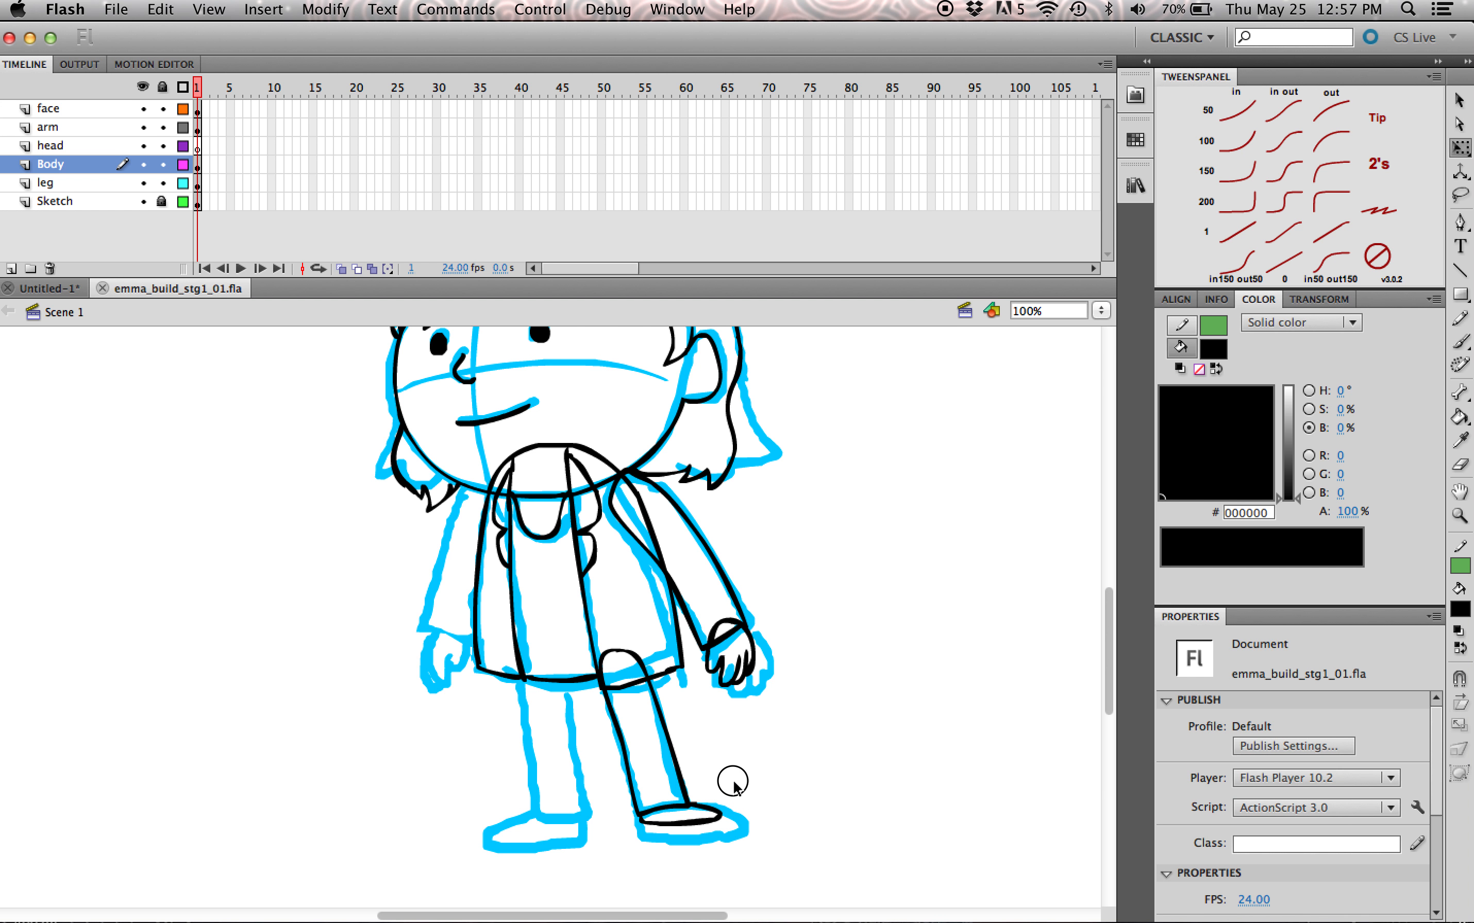
{"action": "left_click", "coordinate": [718, 807]}
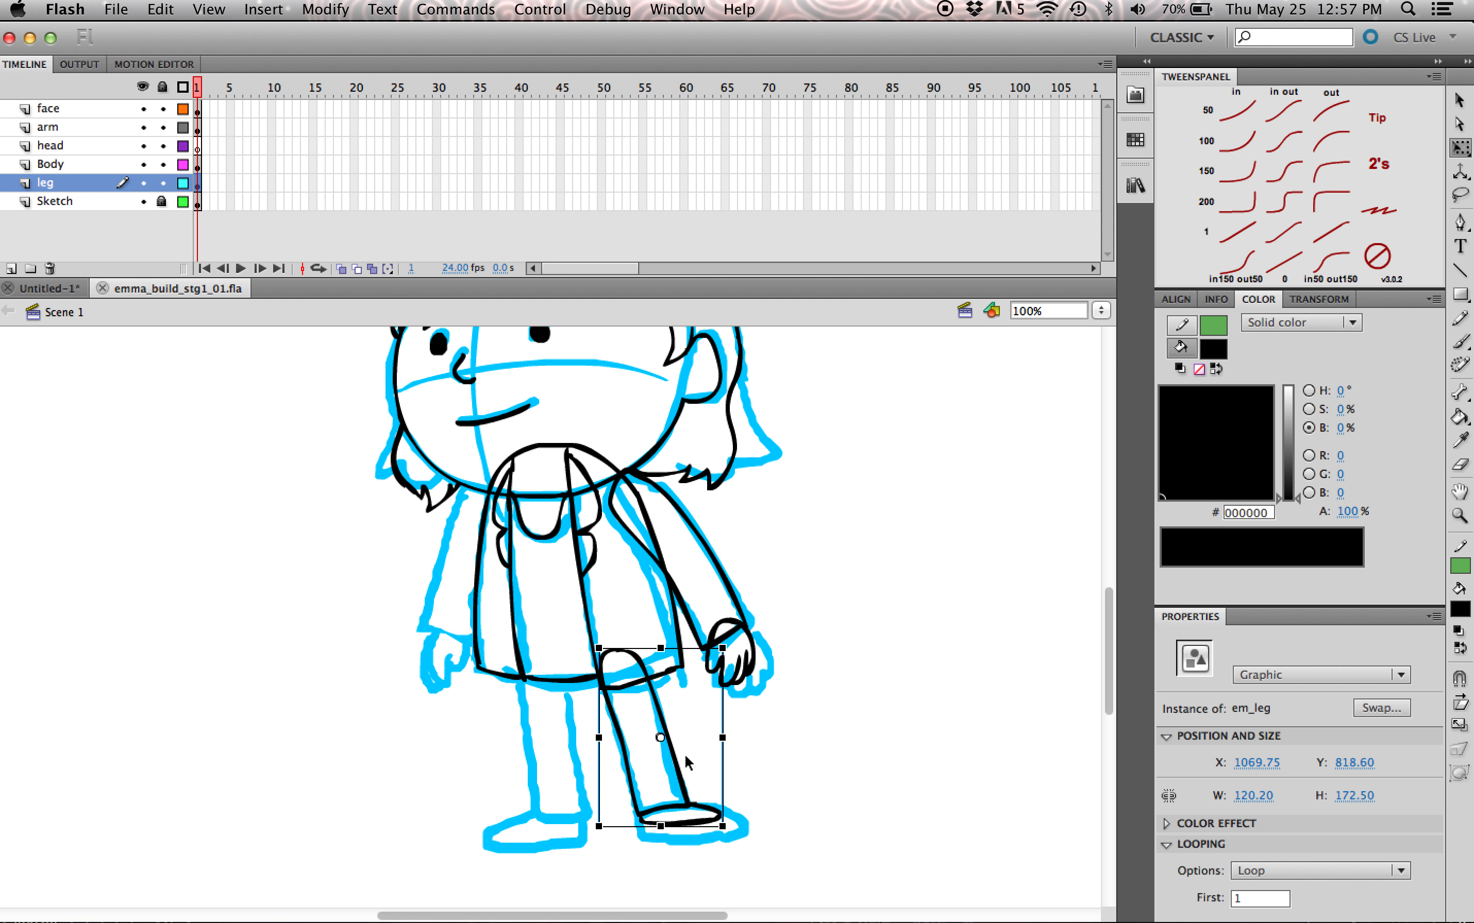
{"action": "right_click", "coordinate": [67, 188]}
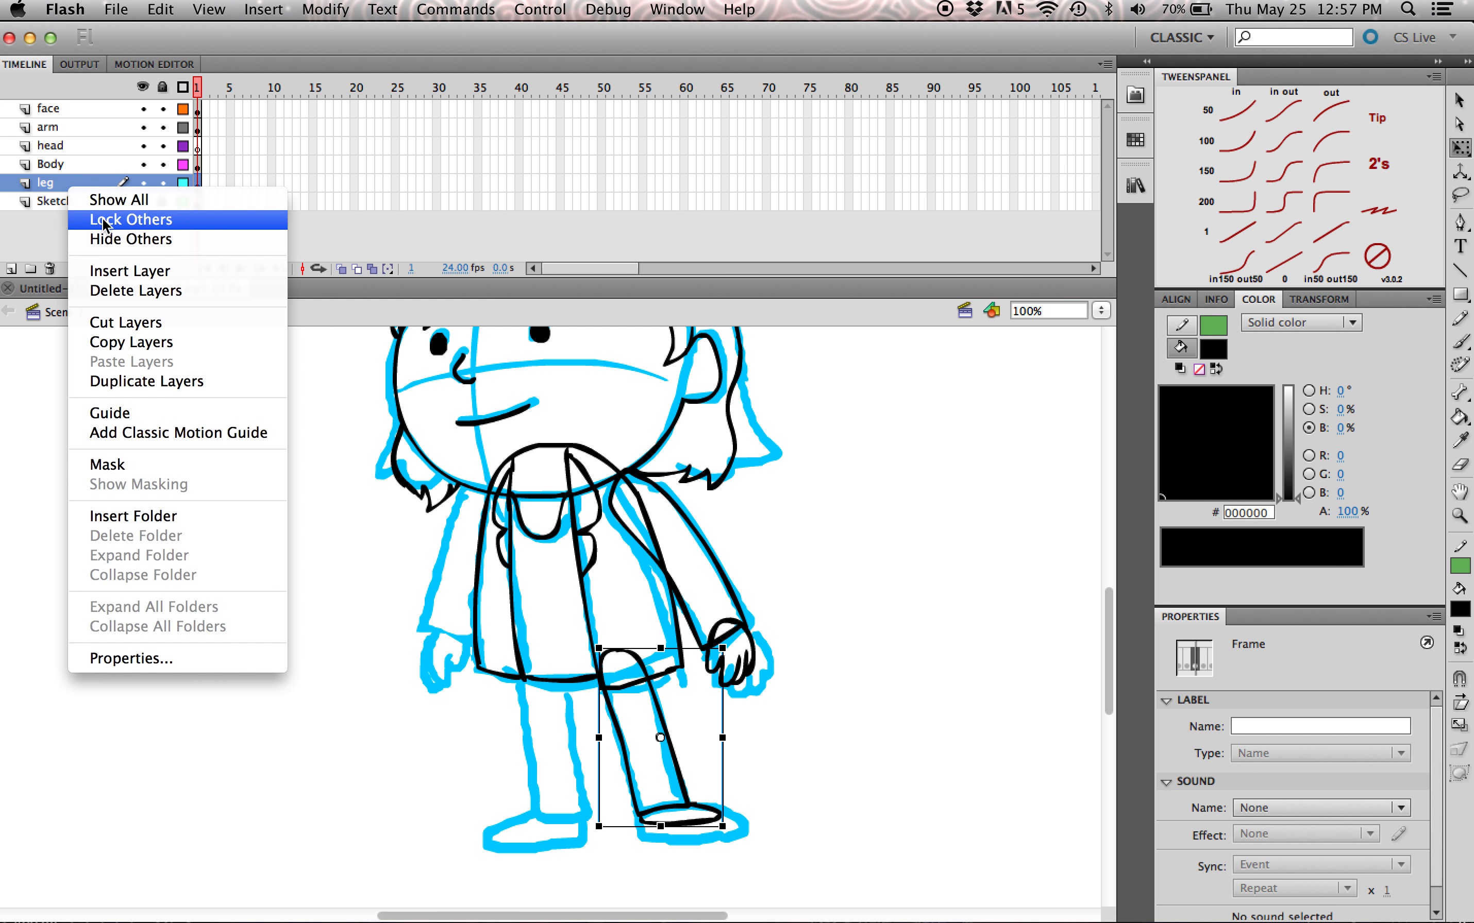
{"action": "left_click", "coordinate": [139, 386]}
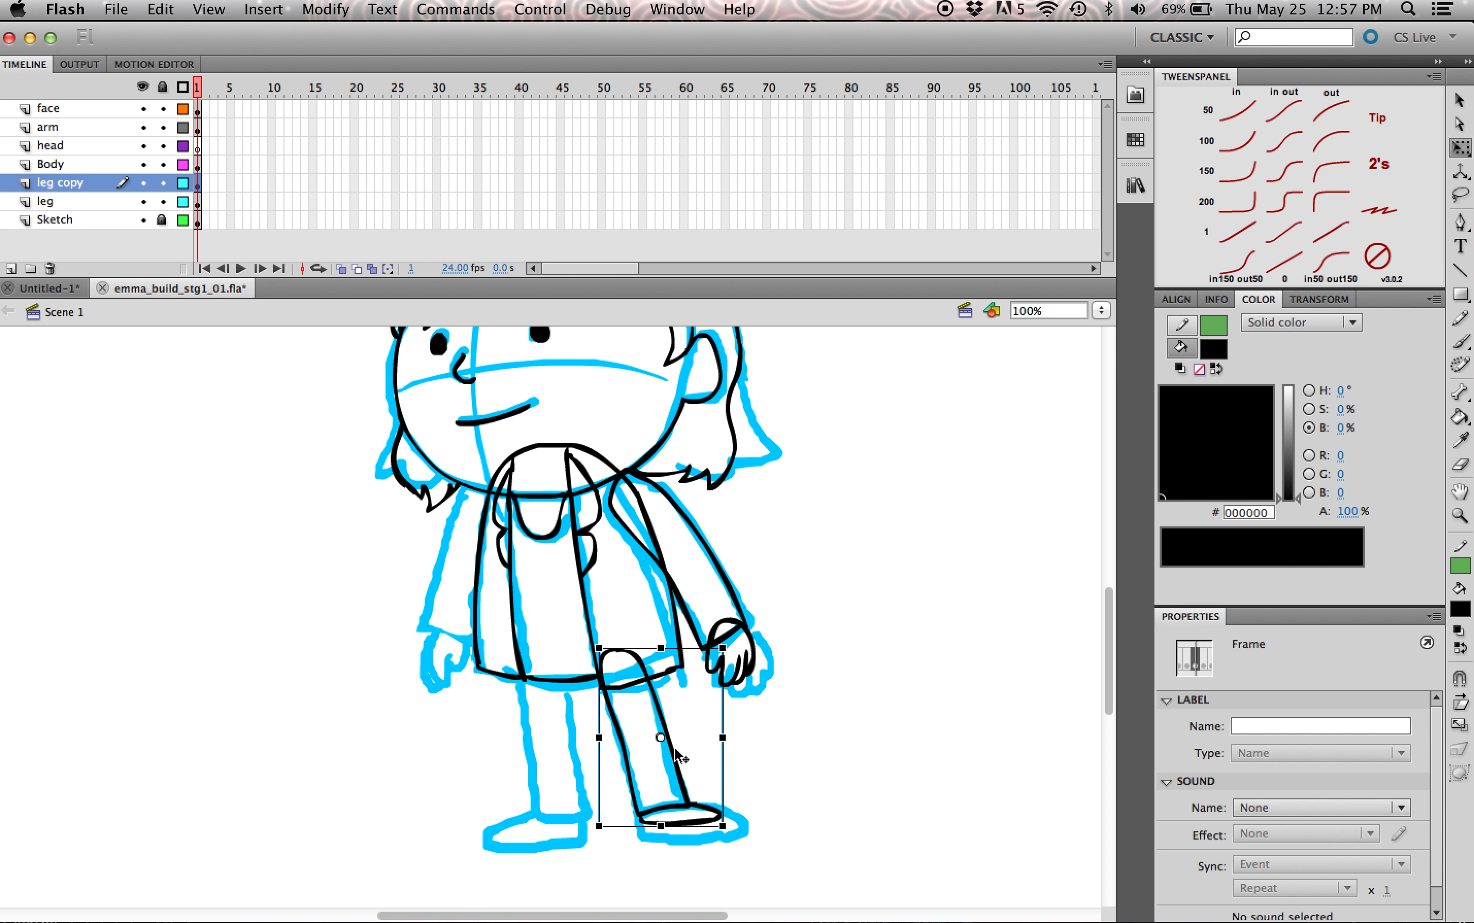
Step: Shift the copied leg slightly toward the character's front and flip it horizontally
{"action": "left_click_drag", "start_coordinate": [678, 760], "coordinate": [670, 760]}
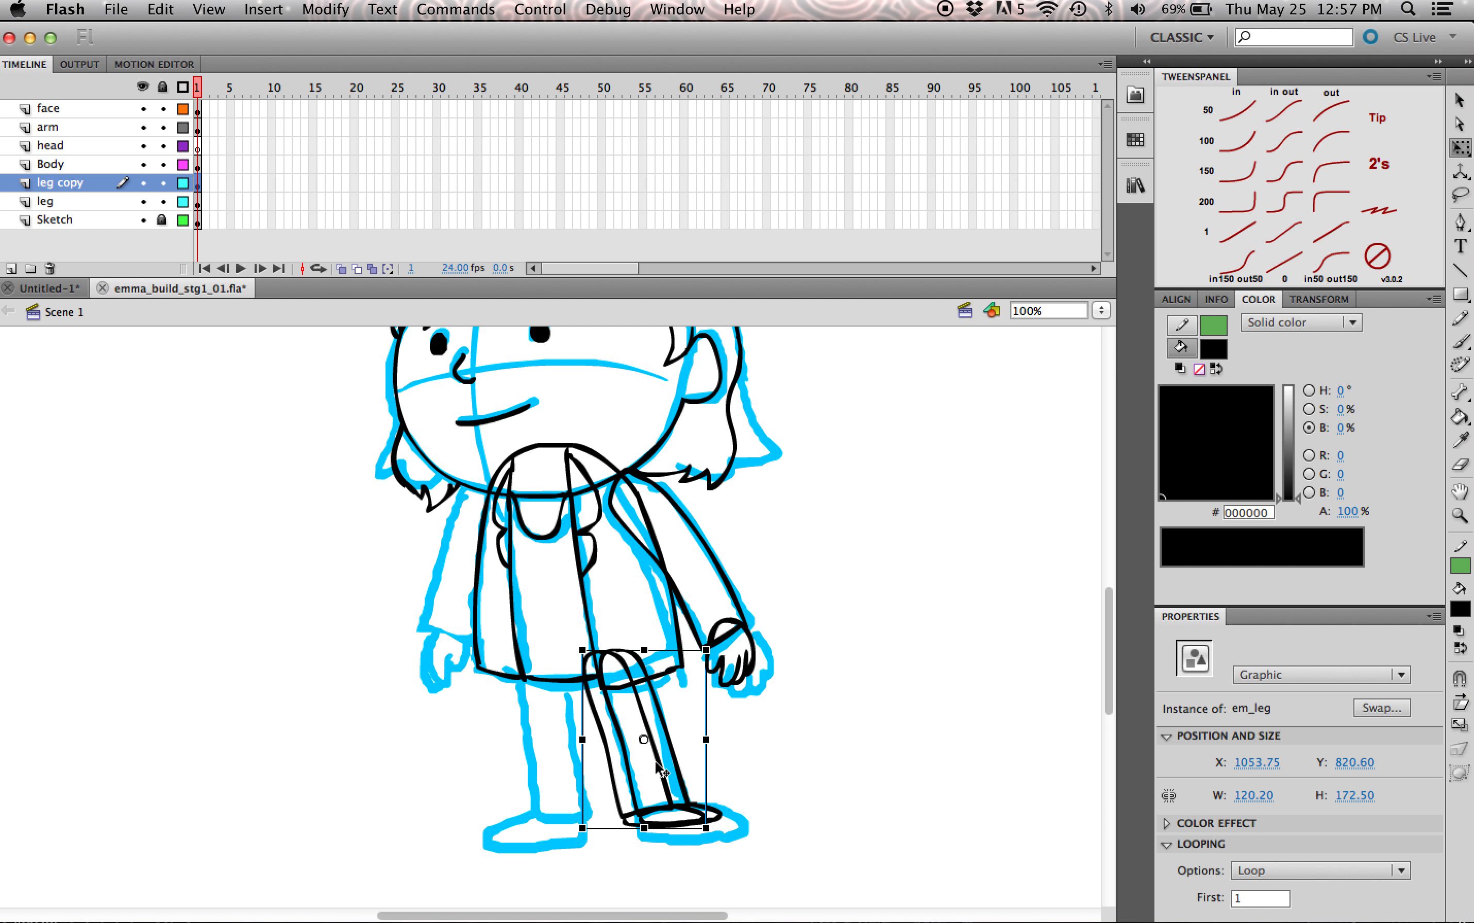
{"action": "left_click", "coordinate": [118, 10]}
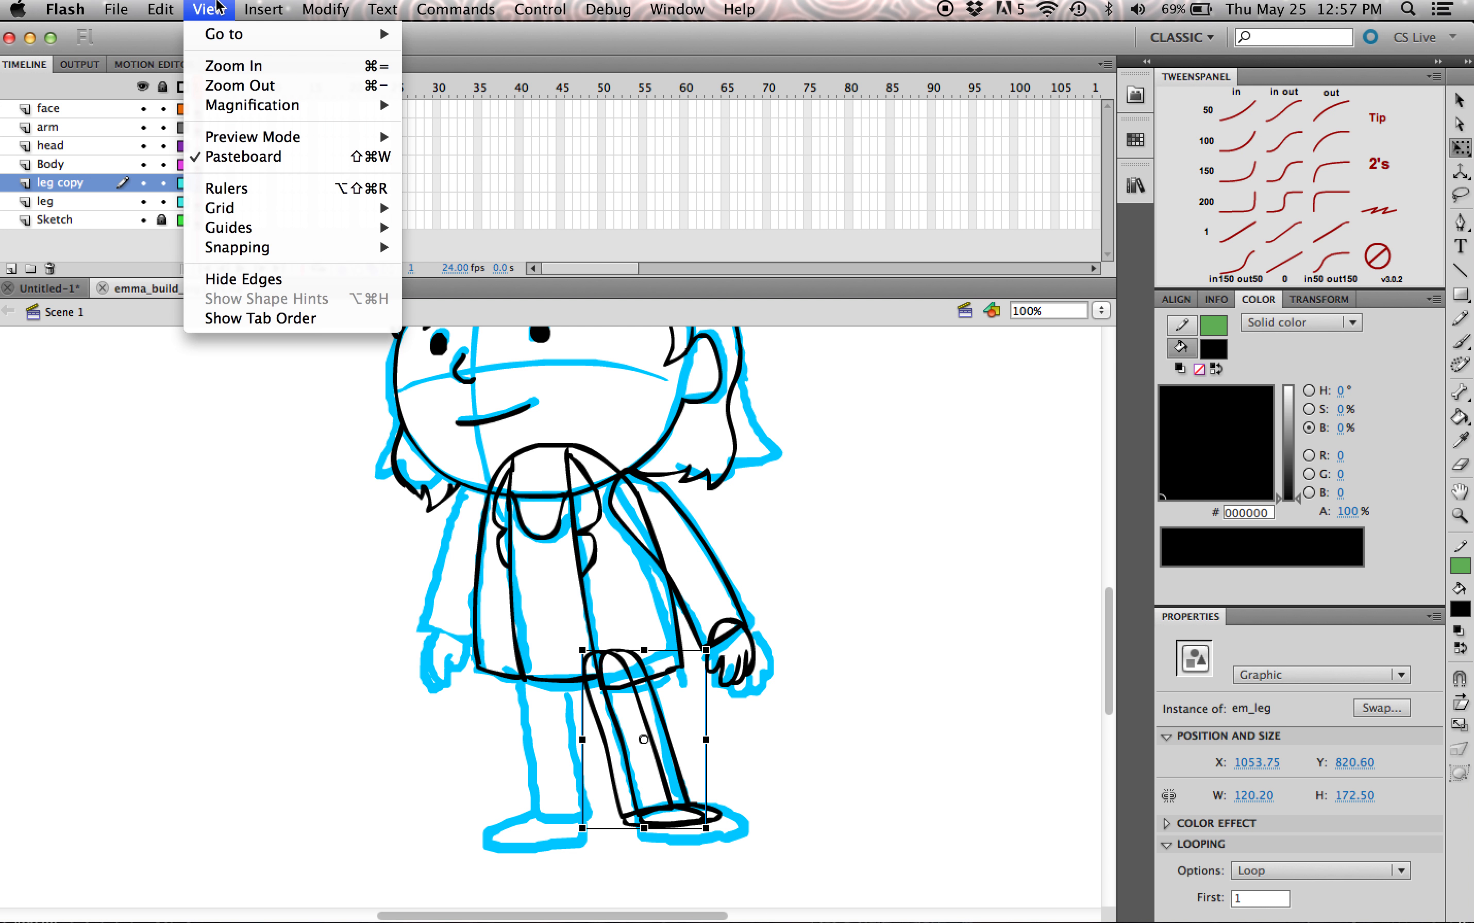
{"action": "mouse_move", "coordinate": [319, 7]}
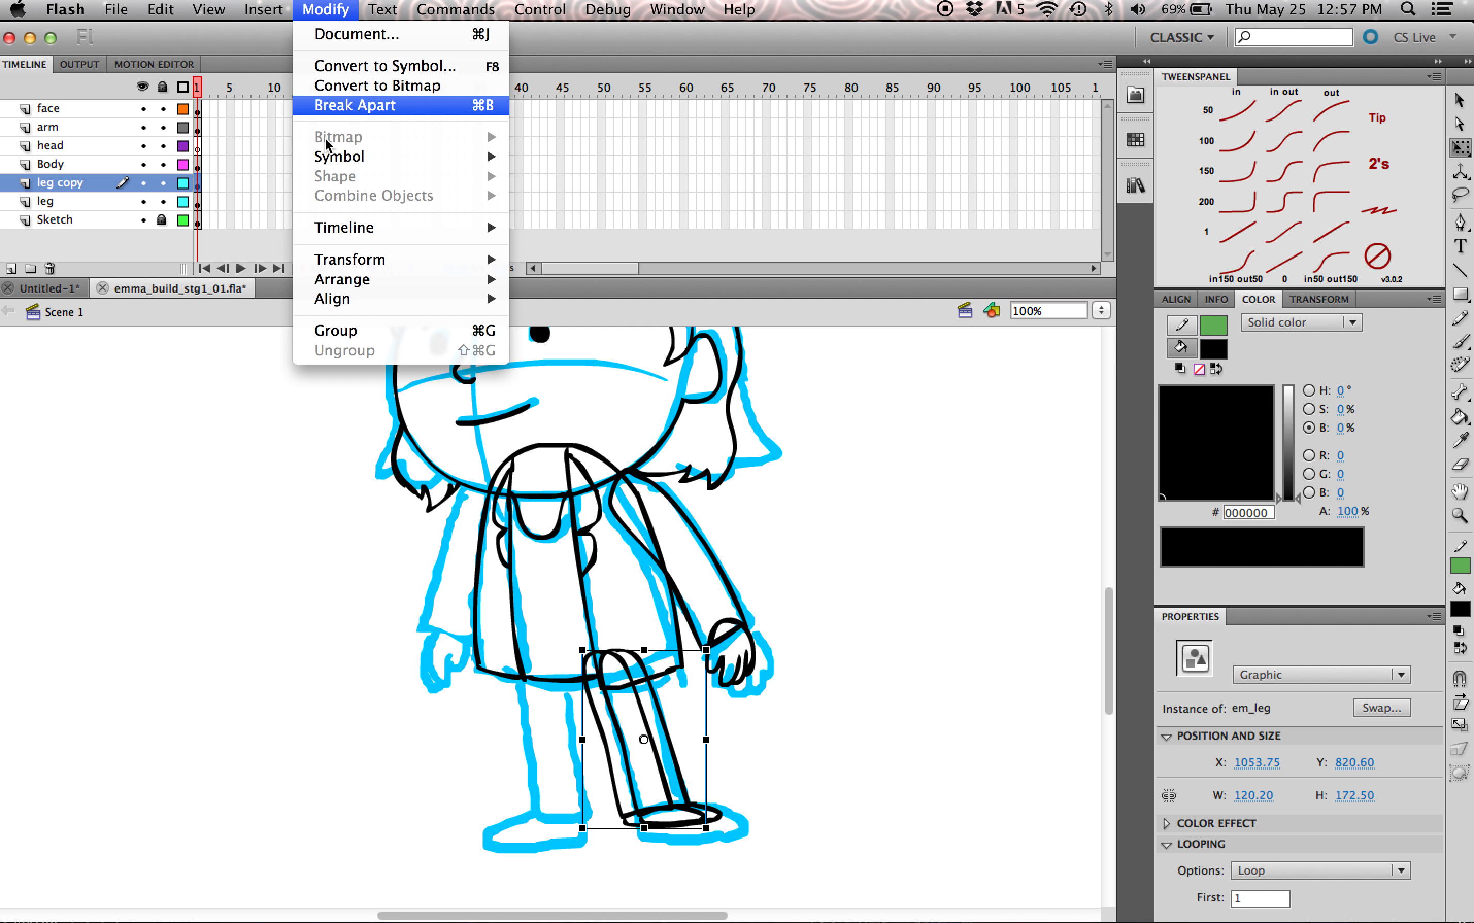
{"action": "mouse_move", "coordinate": [403, 262]}
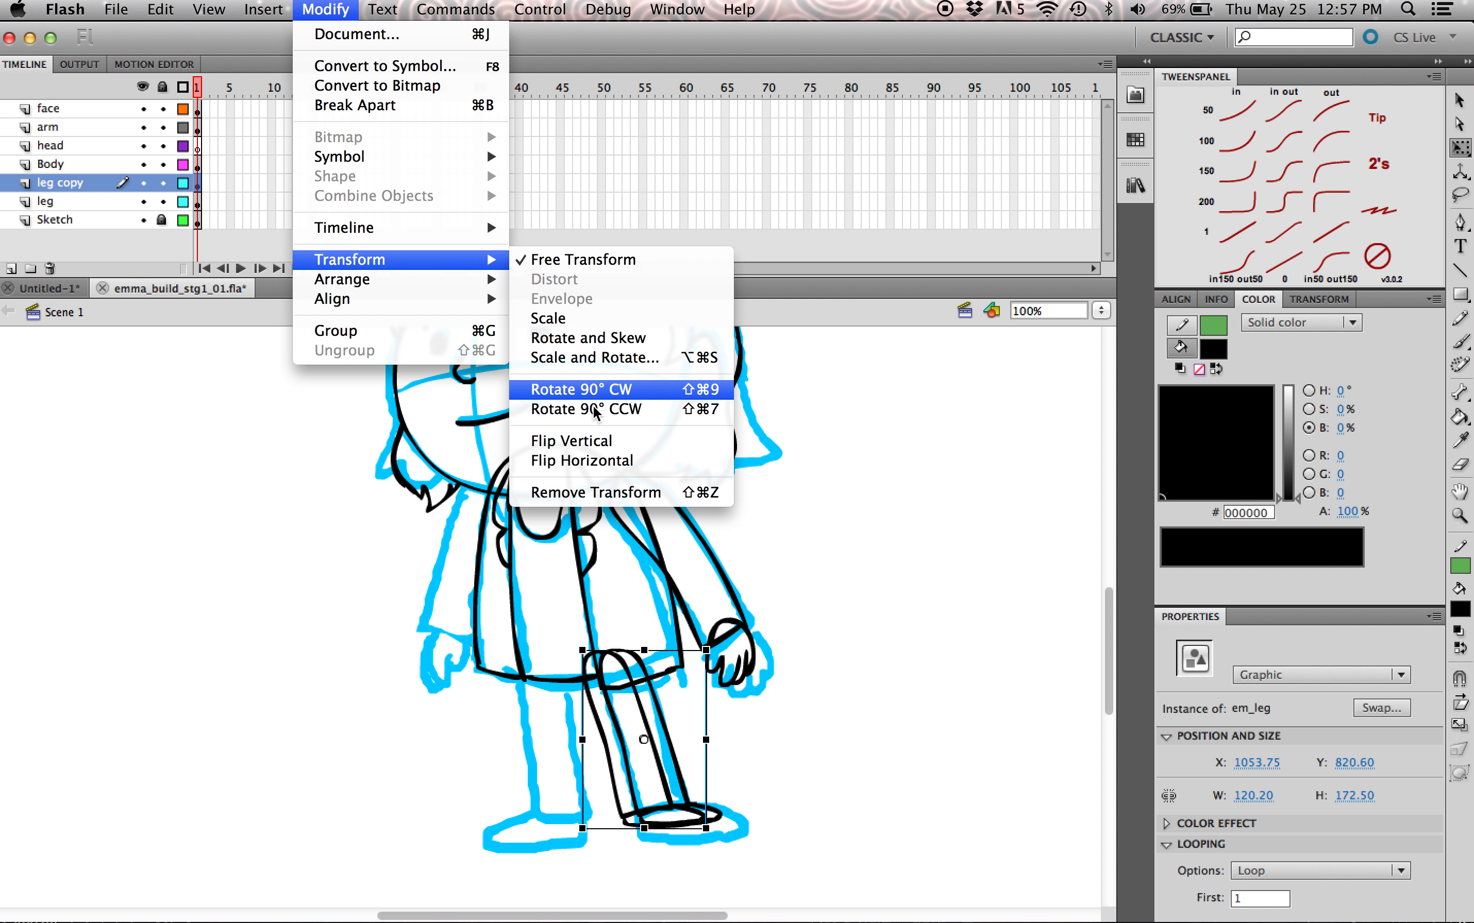
{"action": "left_click", "coordinate": [601, 461]}
Step: Move the copied leg onto the other sketched leg, and rotate and skew it to match the sketch
{"action": "left_click_drag", "start_coordinate": [689, 730], "coordinate": [562, 751]}
{"action": "mouse_move", "coordinate": [583, 830]}
{"action": "left_mouse_down"}
{"action": "mouse_move", "coordinate": [607, 809]}
{"action": "mouse_move", "coordinate": [586, 802]}
{"action": "left_mouse_up"}
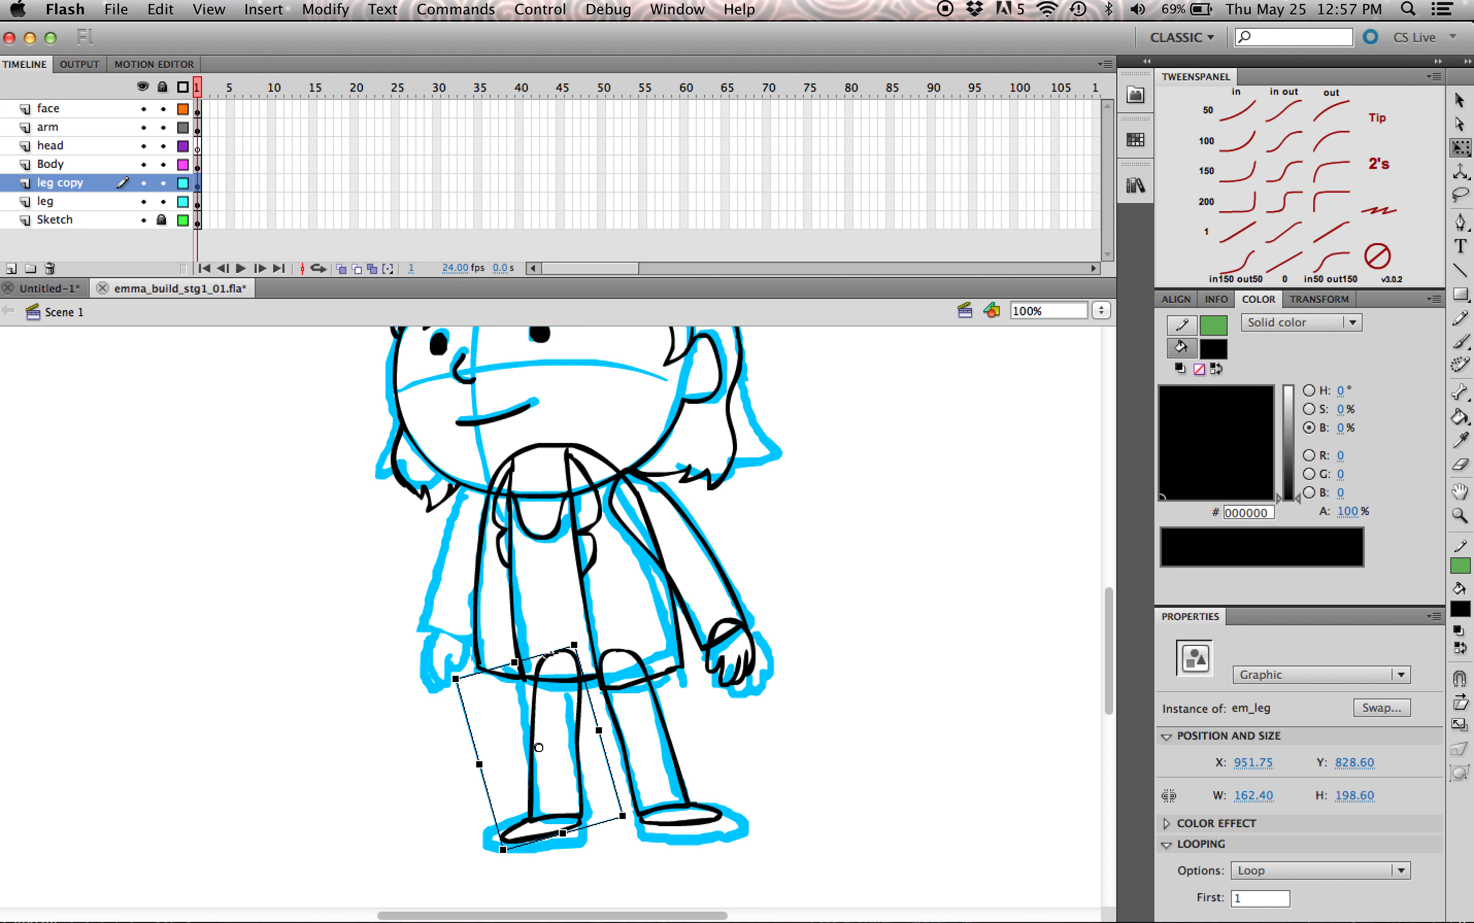
{"action": "left_click_drag", "start_coordinate": [547, 656], "coordinate": [540, 656]}
{"action": "left_click_drag", "start_coordinate": [581, 775], "coordinate": [579, 775]}
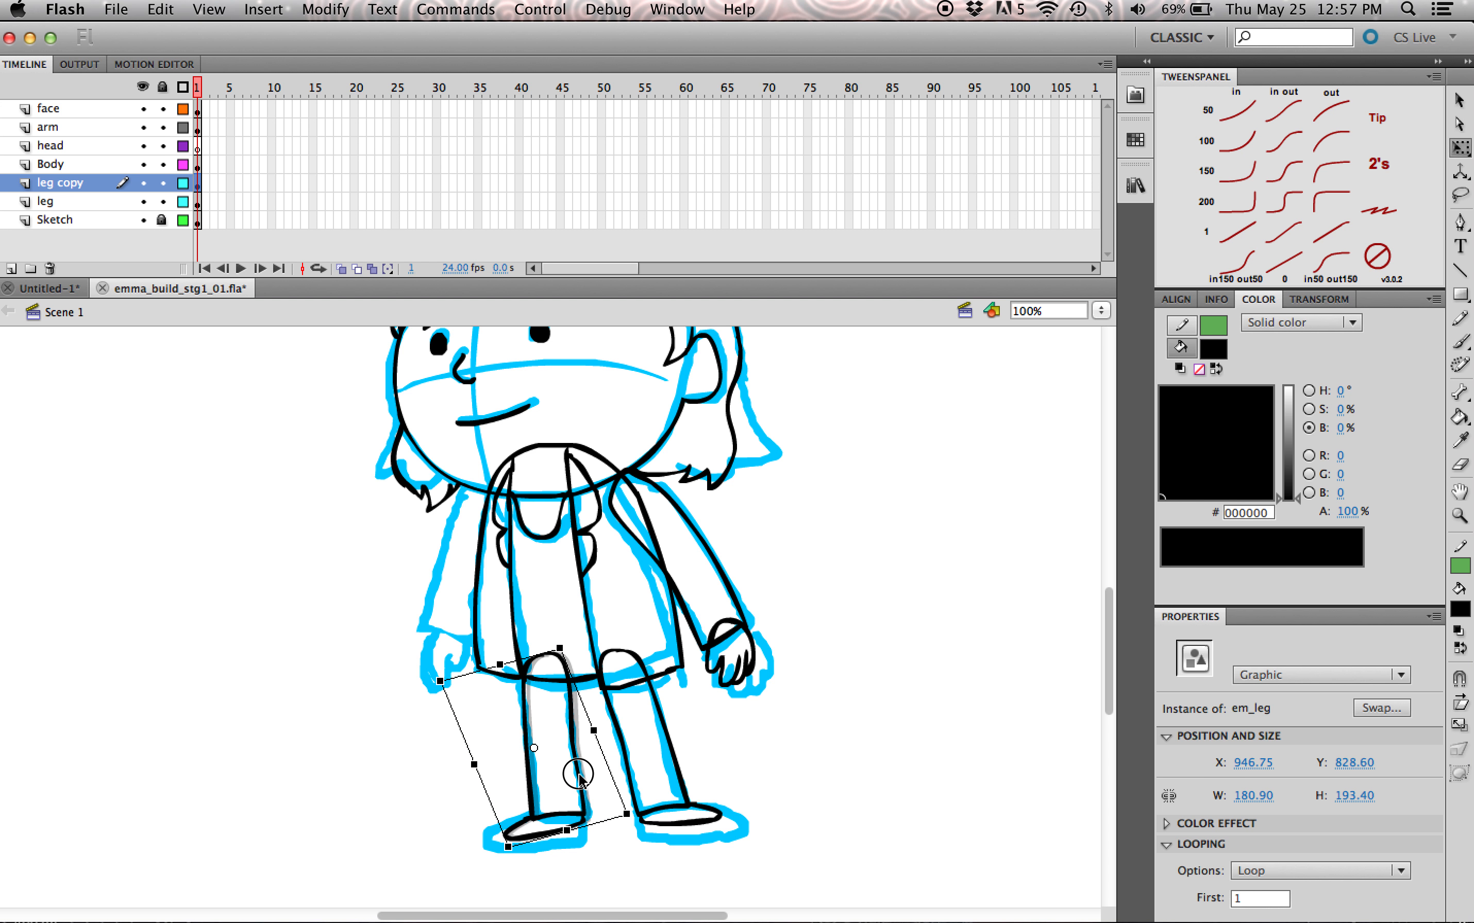
Step: Inside the em_leg symbol, move the leg artwork so the registration point sits near the top of the leg
{"action": "double_click", "coordinate": [696, 784]}
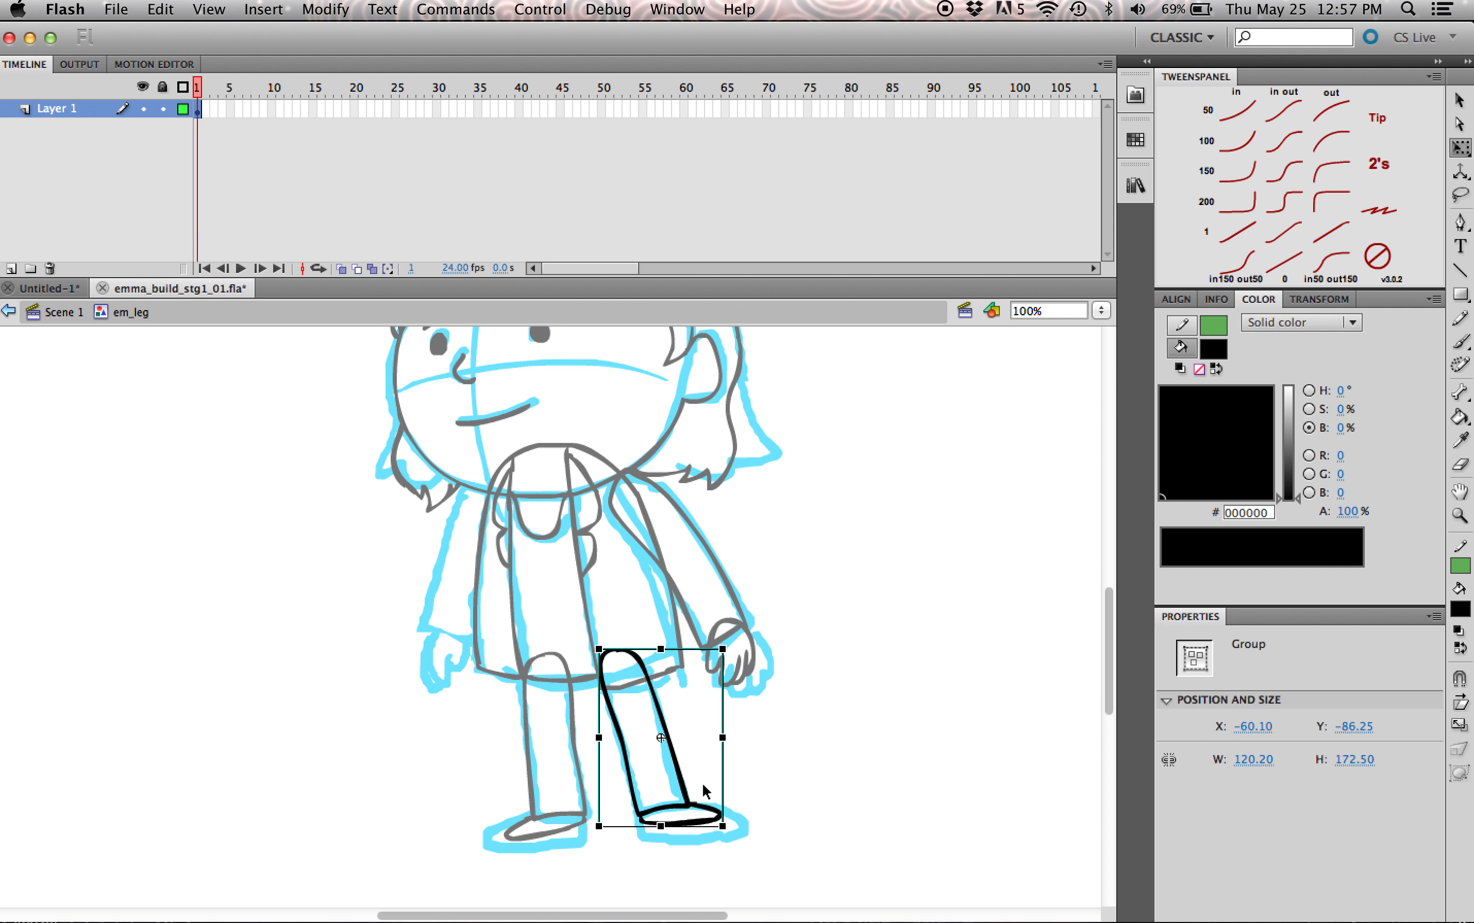
{"action": "left_click", "coordinate": [823, 692]}
{"action": "left_click_drag", "start_coordinate": [871, 565], "coordinate": [547, 887]}
{"action": "left_click_drag", "start_coordinate": [674, 758], "coordinate": [711, 815]}
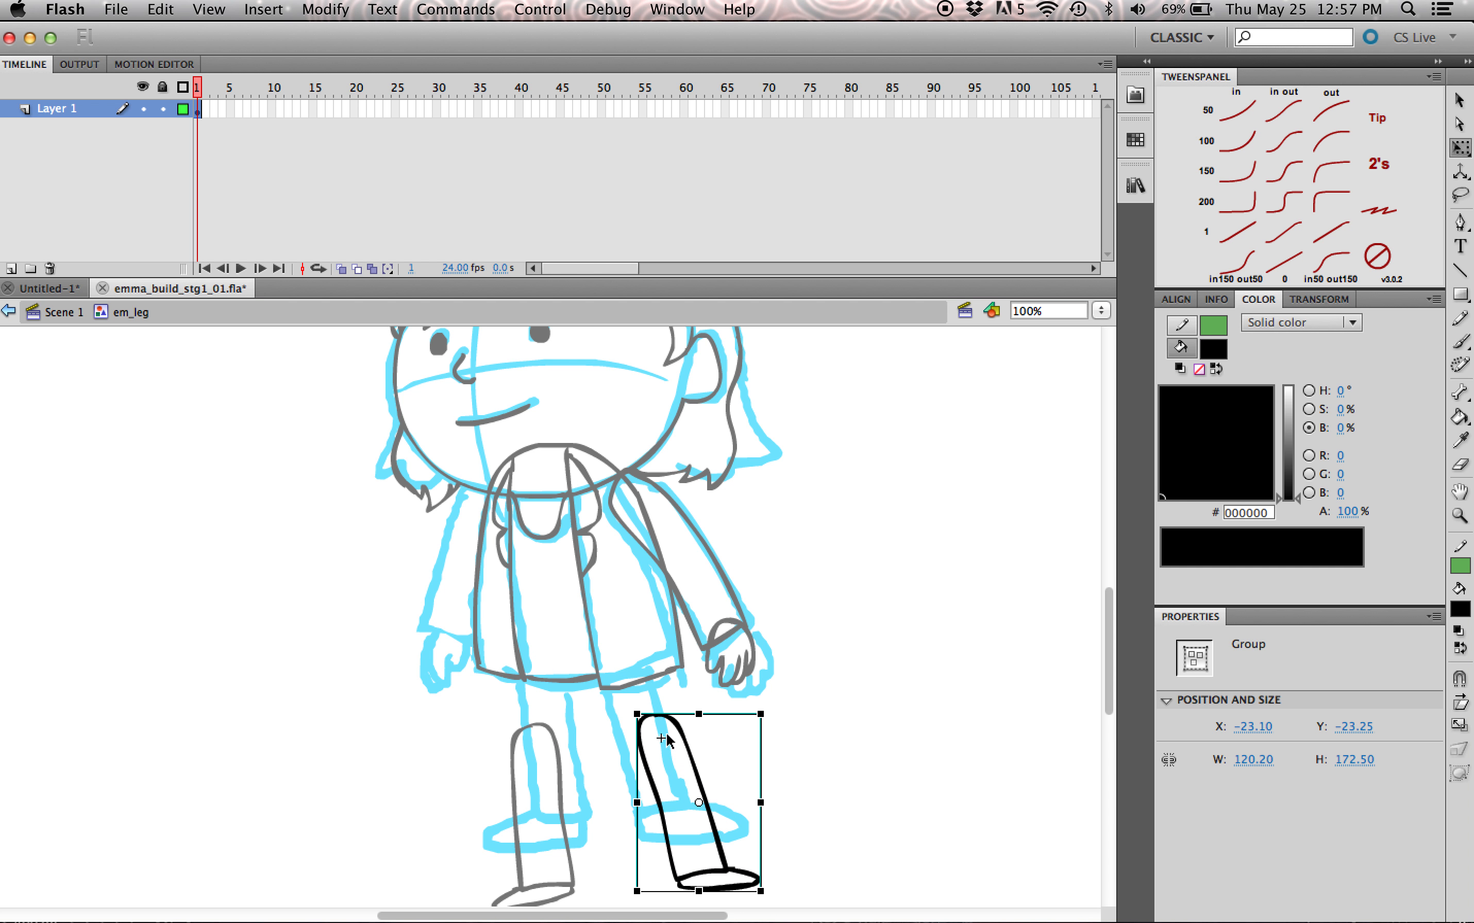
Step: Back in Scene 1, move both leg instances up to their places under the dress hem
{"action": "left_click", "coordinate": [63, 313]}
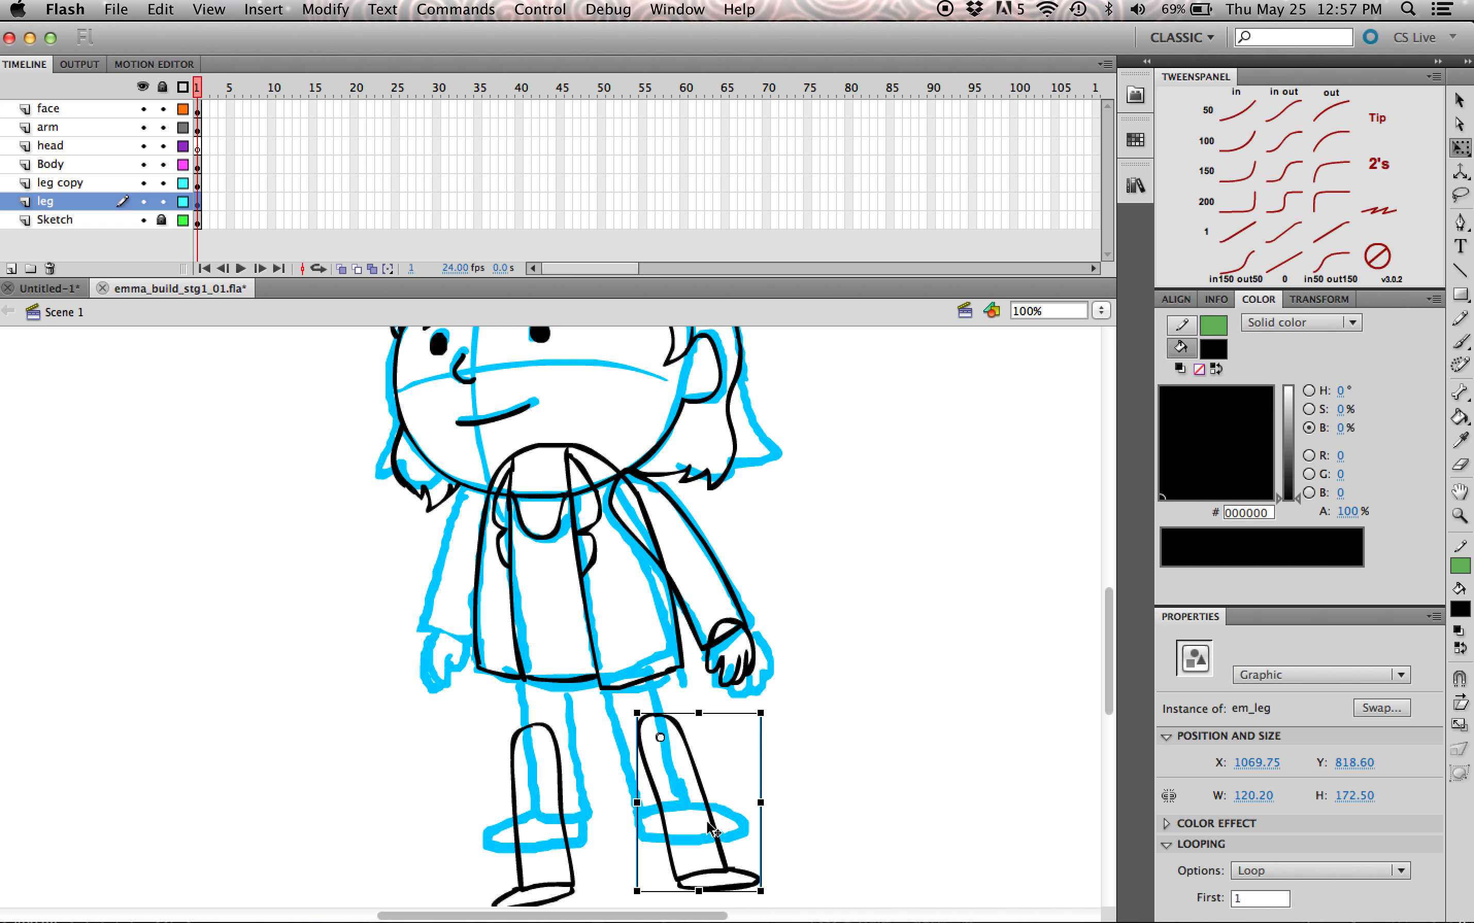
{"action": "left_click_drag", "start_coordinate": [707, 793], "coordinate": [667, 723]}
{"action": "left_click_drag", "start_coordinate": [565, 806], "coordinate": [577, 732]}
{"action": "left_click", "coordinate": [585, 577]}
{"action": "left_click", "coordinate": [589, 581]}
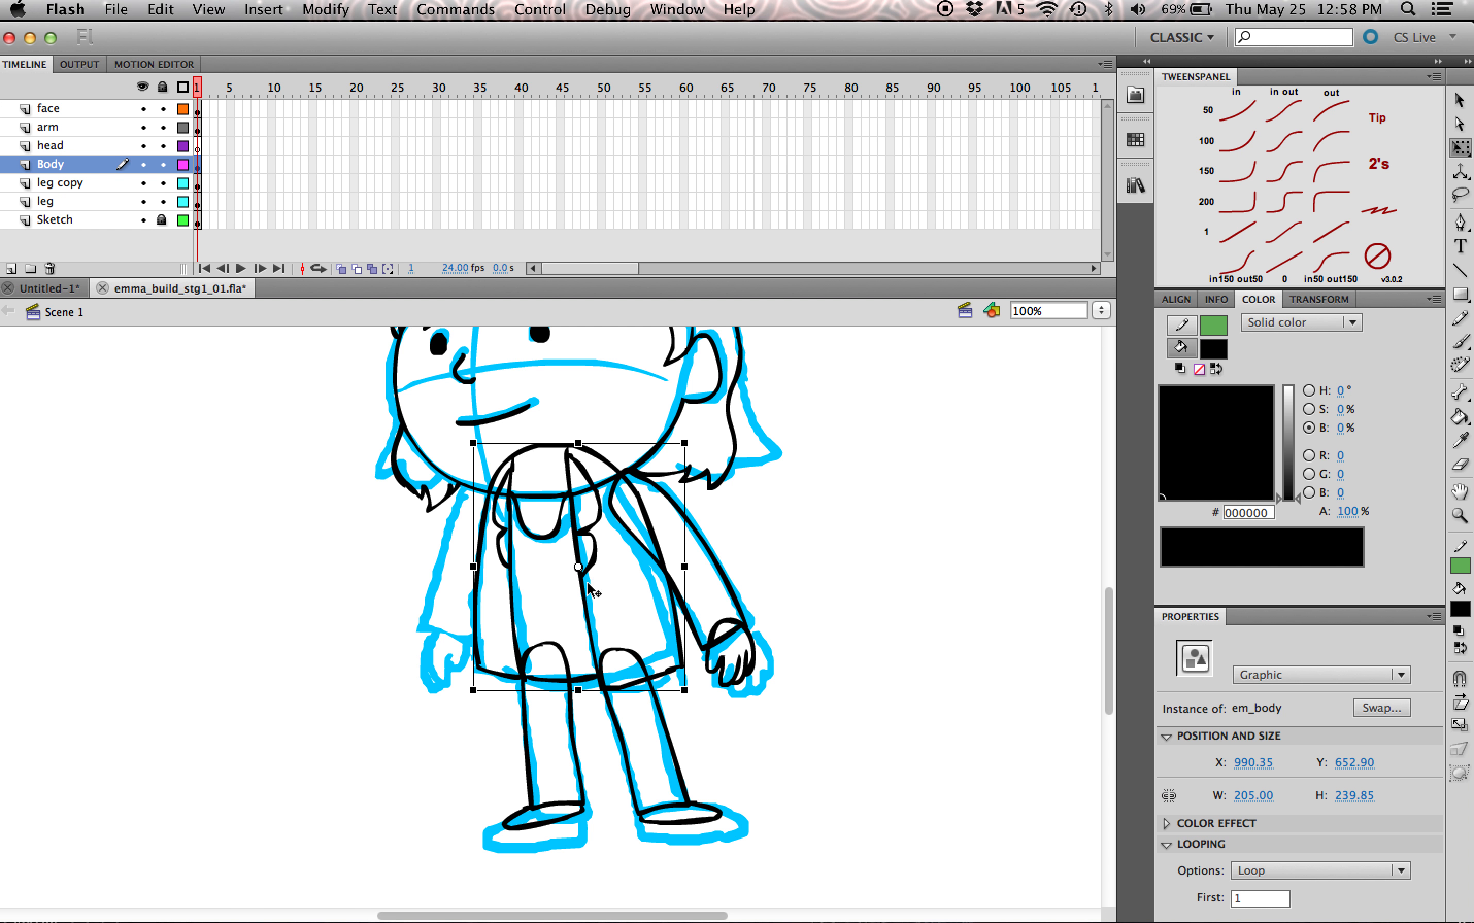
Step: Offset the arm and hand inside em_arm so the registration point sits at the shoulder, and reposition the arm instance on the body in Scene 1
{"action": "left_click", "coordinate": [729, 601]}
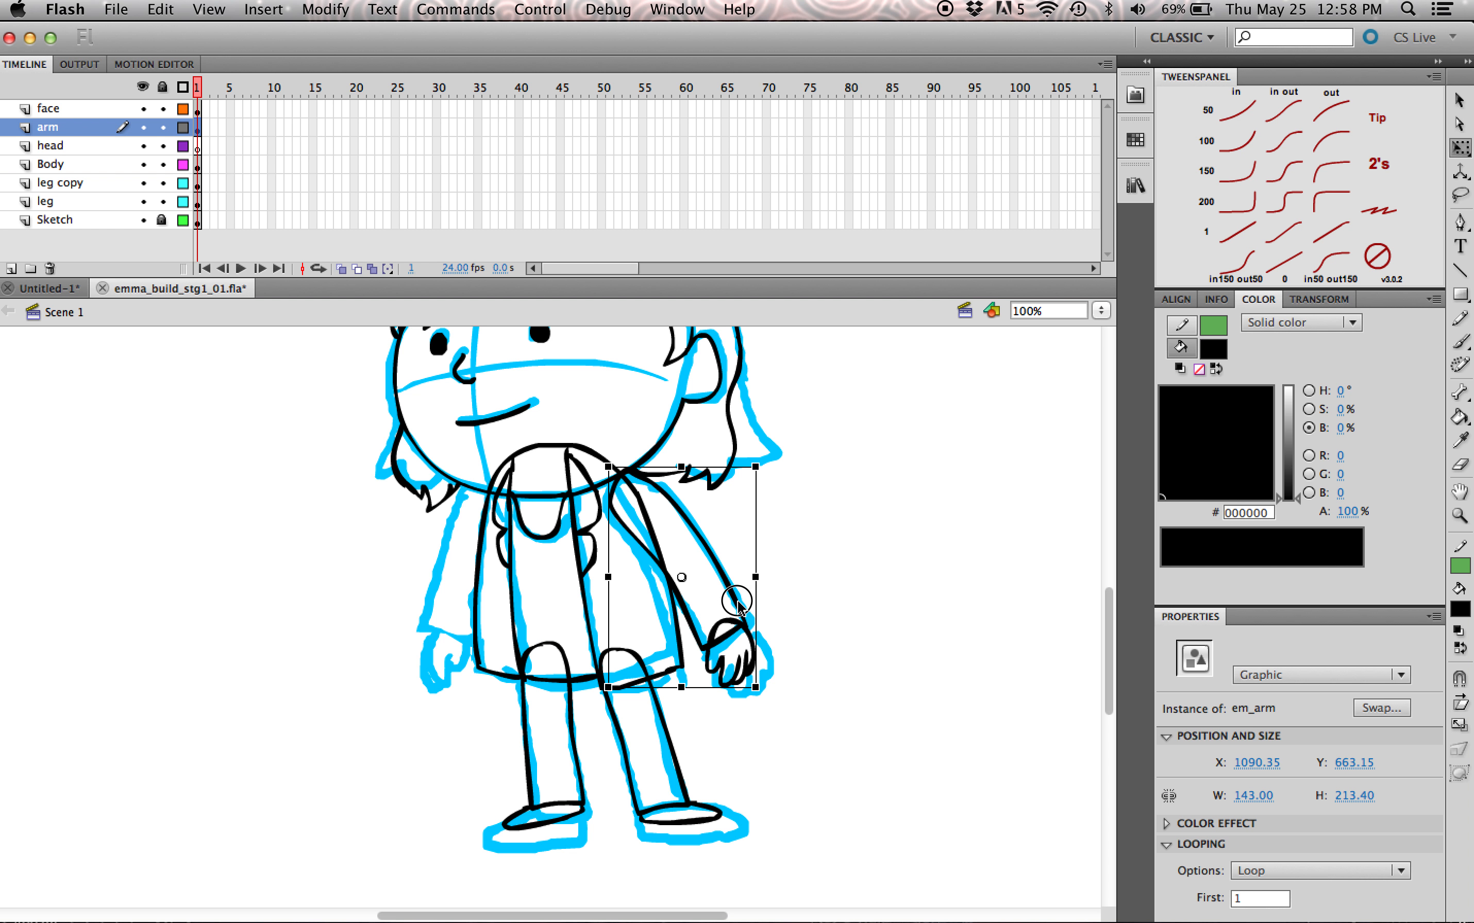
{"action": "double_click", "coordinate": [737, 605]}
{"action": "left_click", "coordinate": [776, 536]}
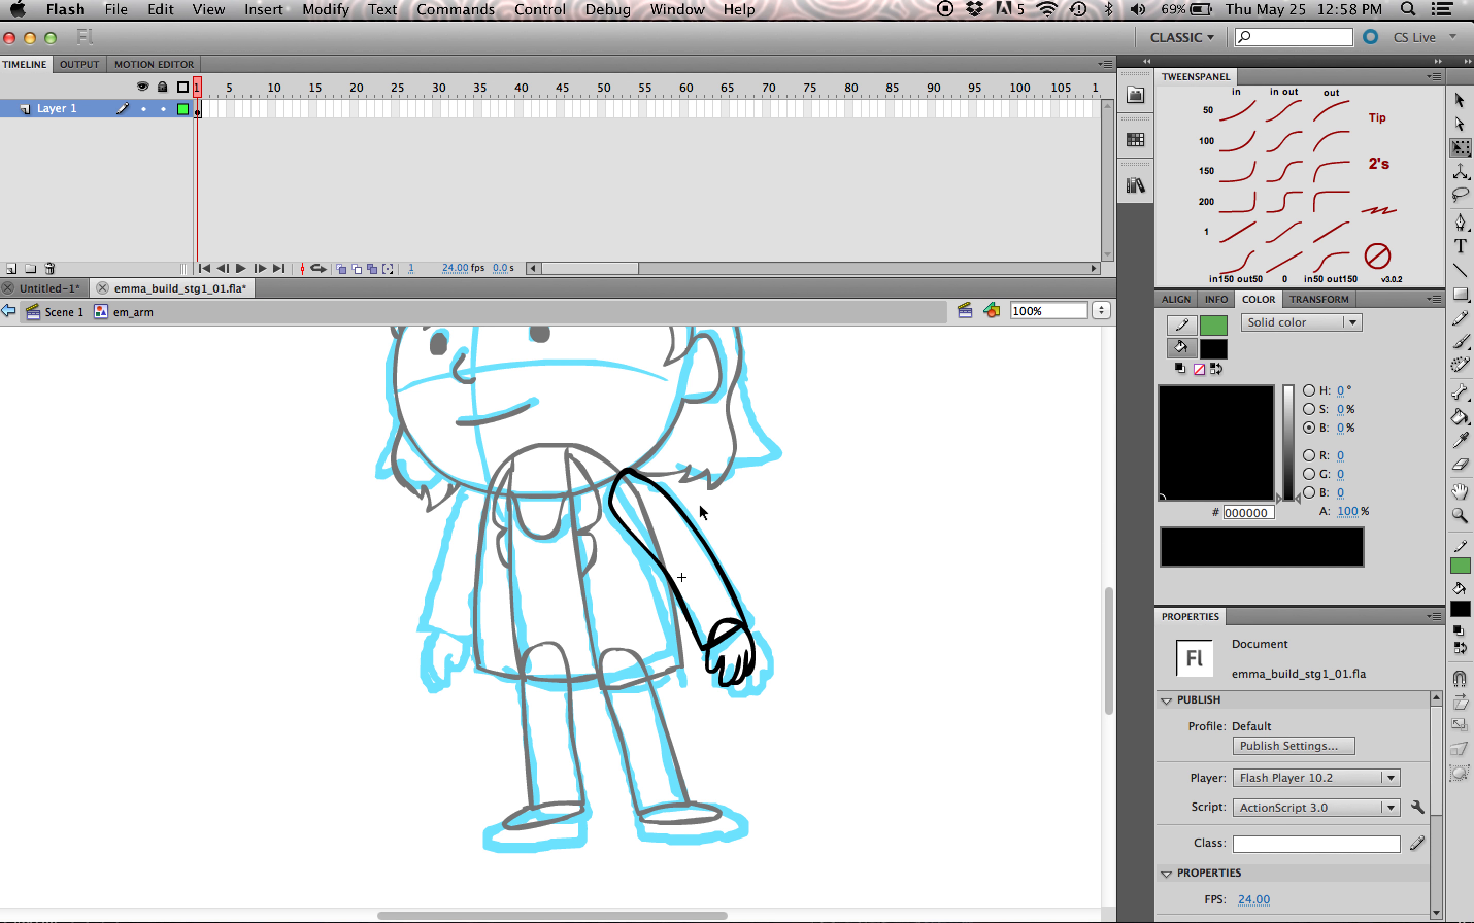
{"action": "left_click_drag", "start_coordinate": [894, 400], "coordinate": [571, 764]}
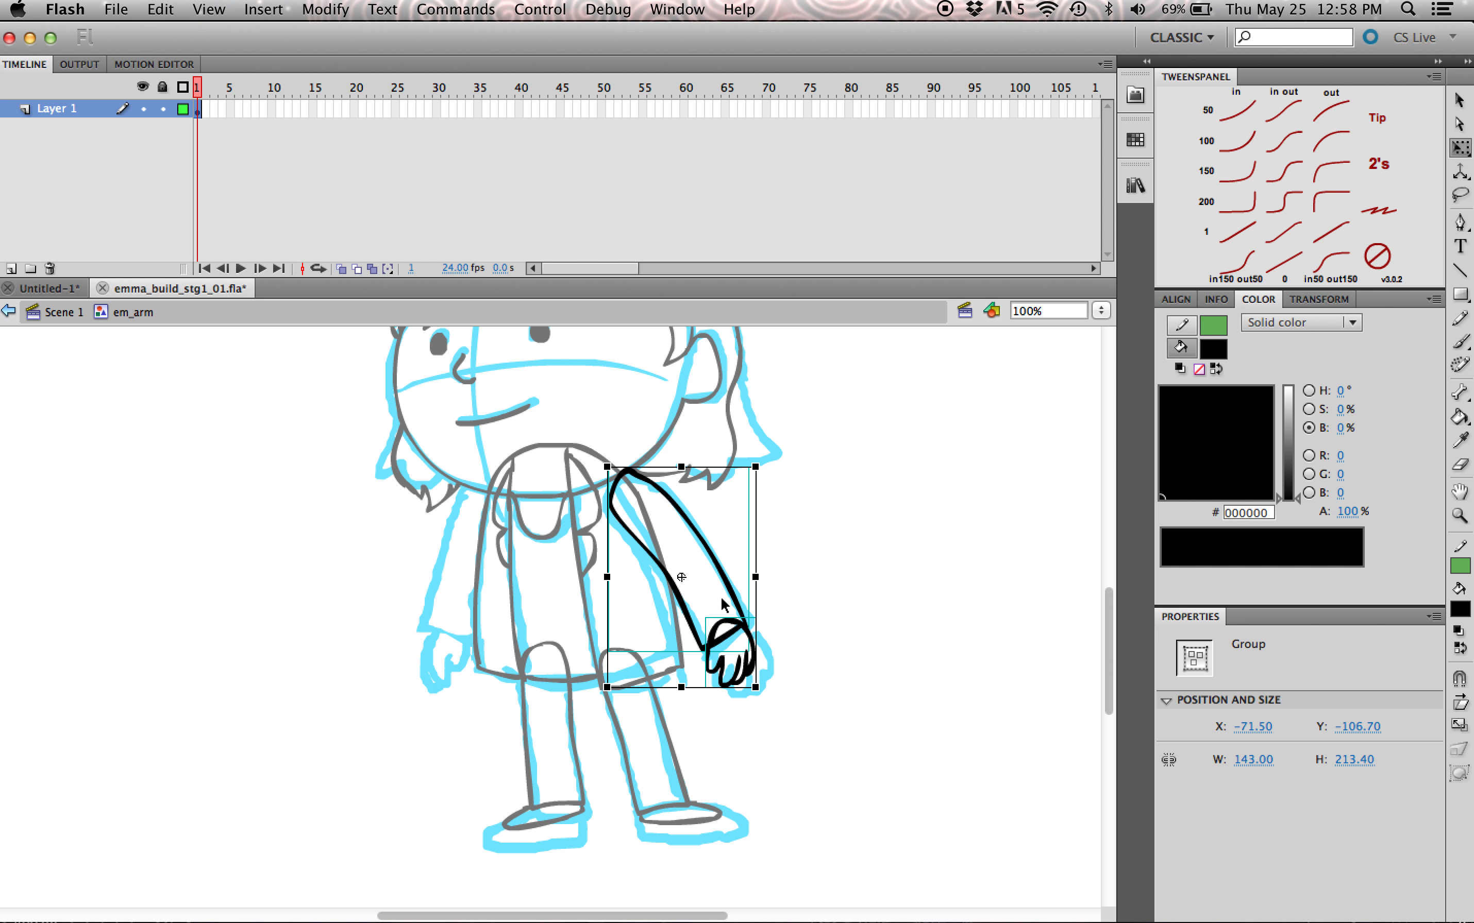
{"action": "left_click_drag", "start_coordinate": [721, 567], "coordinate": [805, 655]}
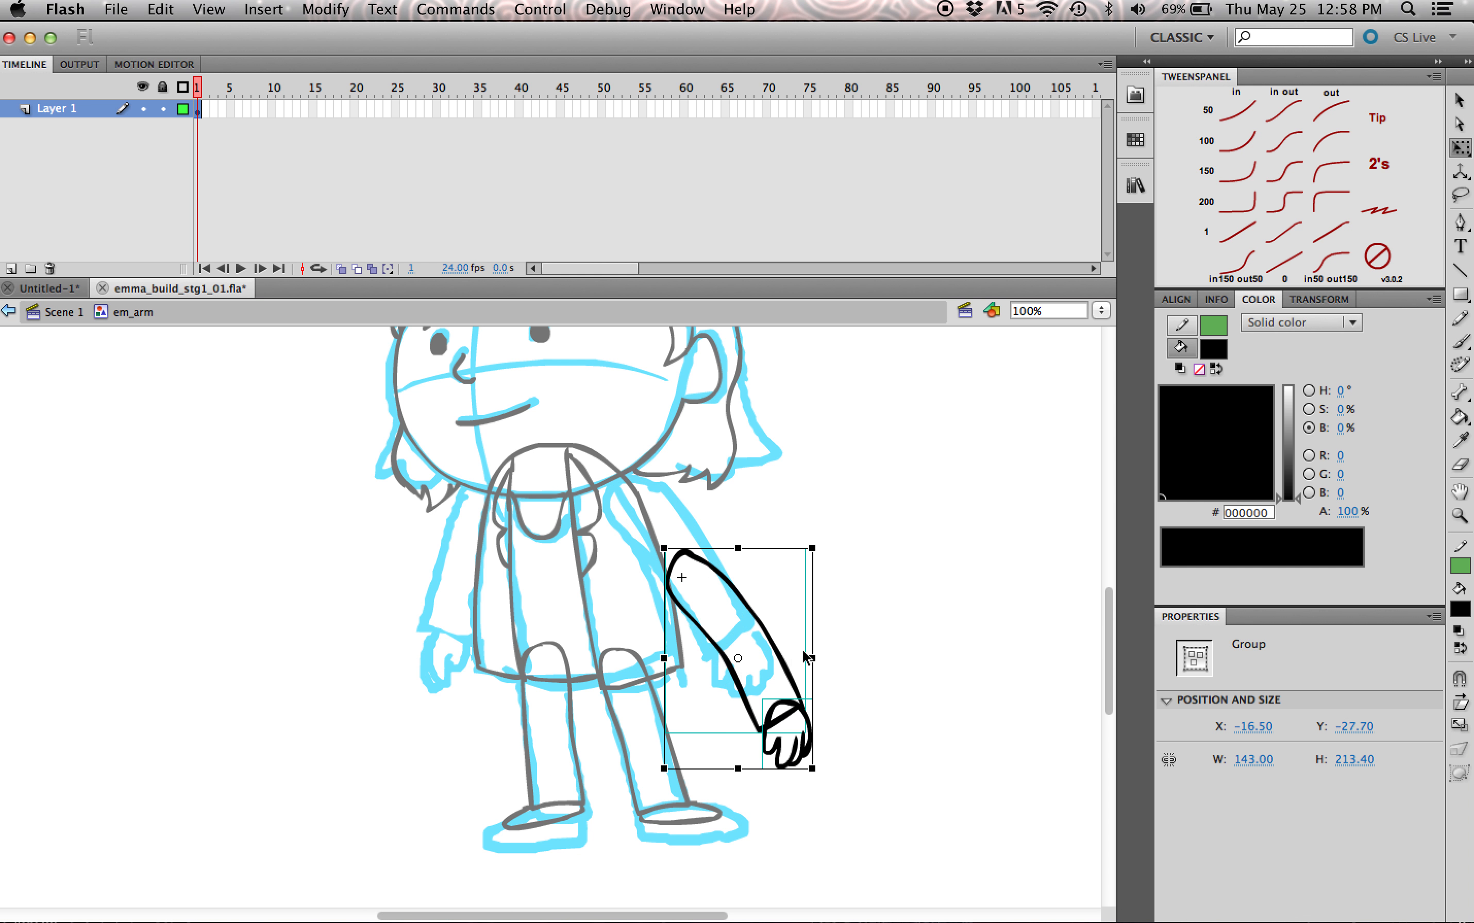
{"action": "left_click", "coordinate": [61, 312]}
{"action": "left_click_drag", "start_coordinate": [786, 672], "coordinate": [731, 590]}
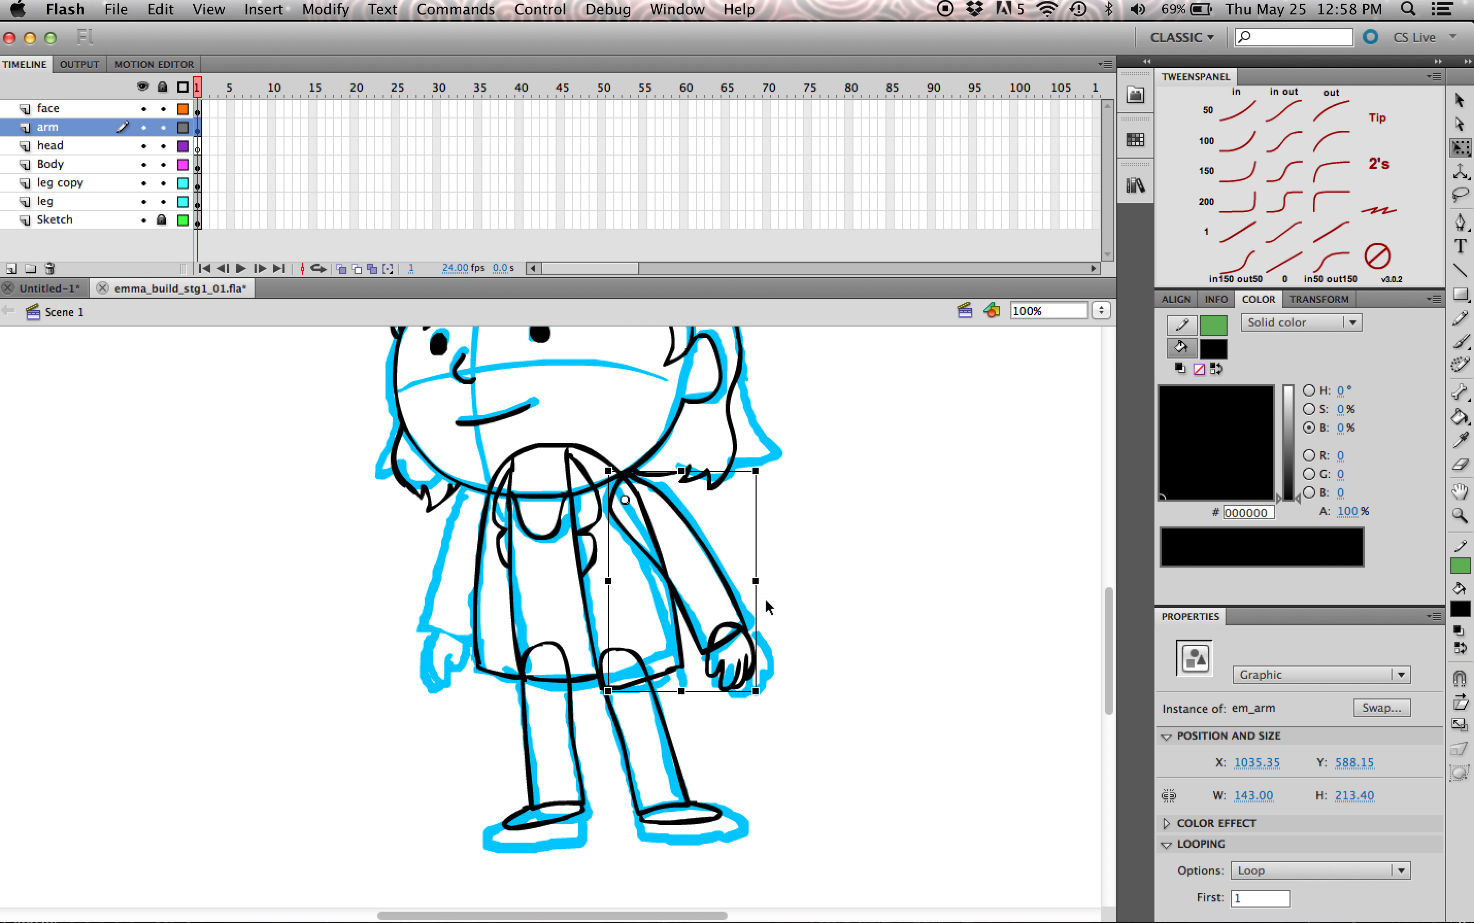
Step: Inside em_arm, distribute the arm and hand groups to separate layers
{"action": "double_click", "coordinate": [740, 632]}
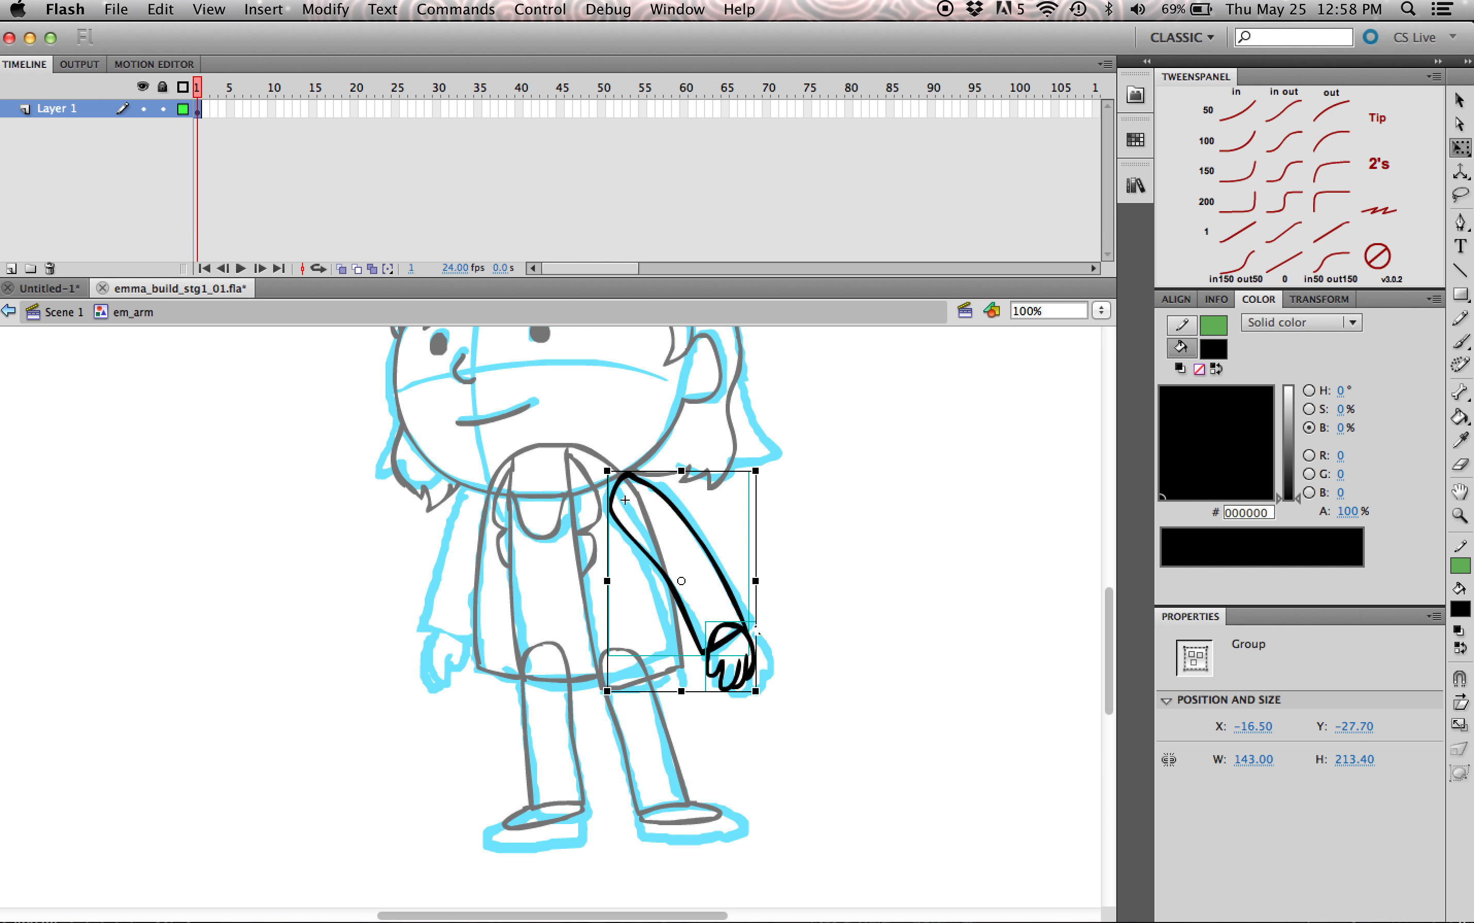
{"action": "left_click", "coordinate": [729, 669]}
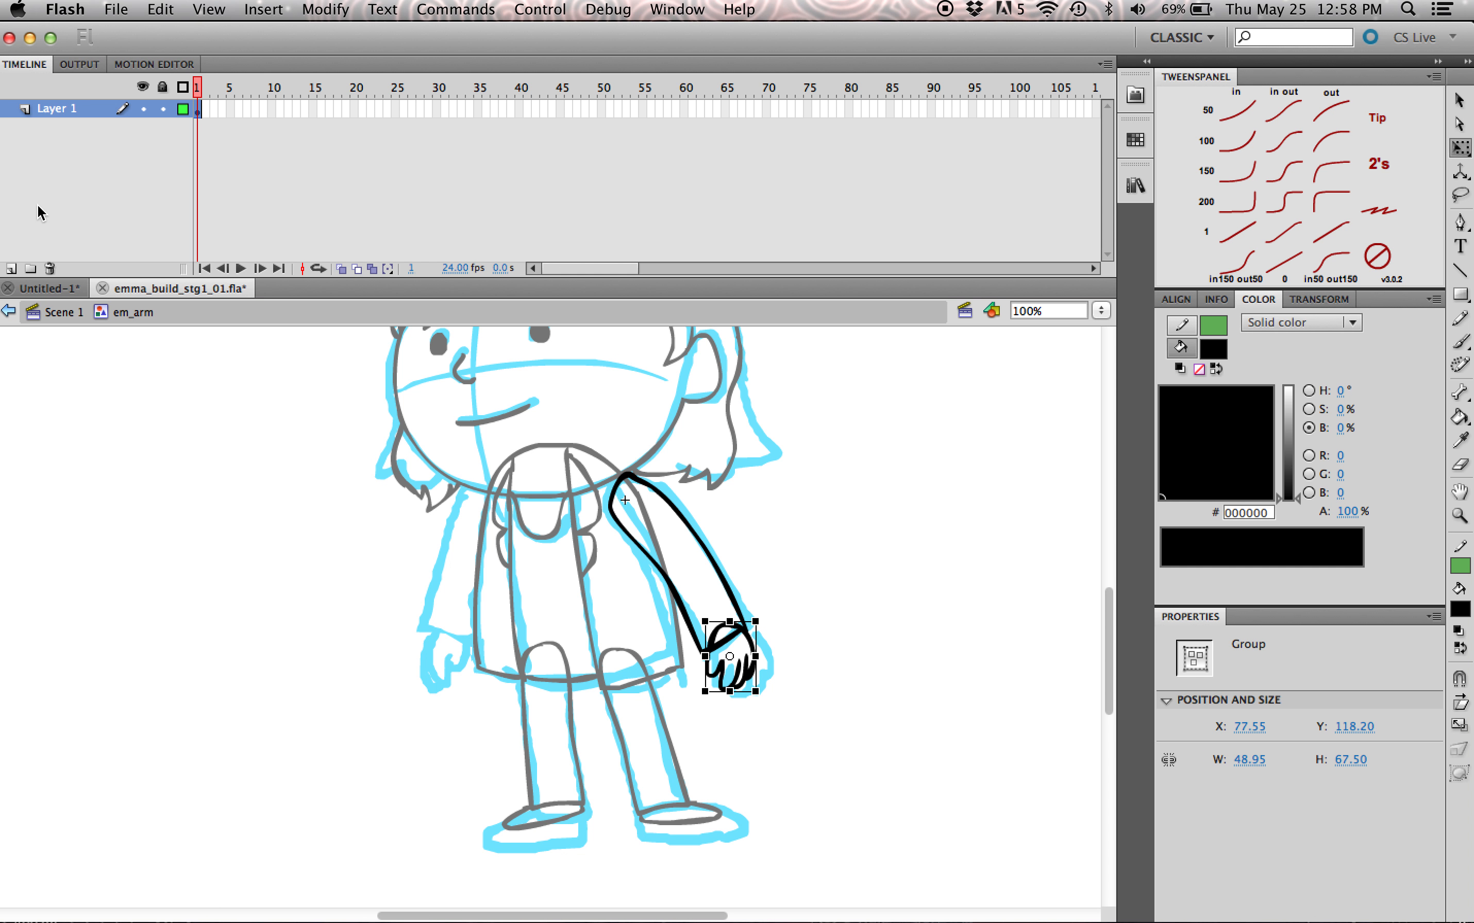
{"action": "key", "text": "super+a"}
{"action": "right_click", "coordinate": [733, 631]}
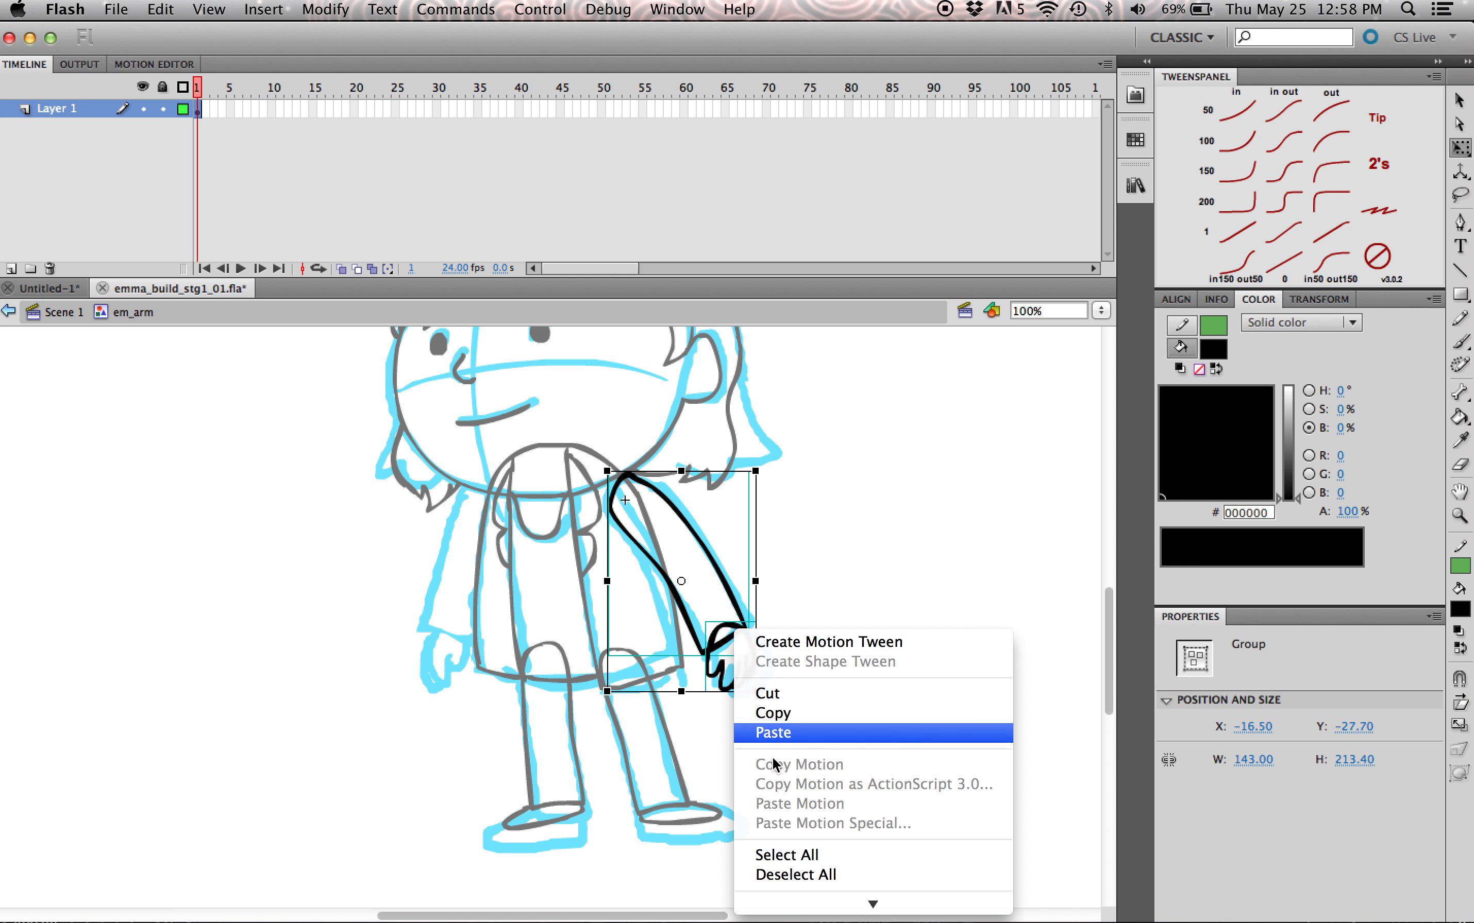
{"action": "right_click", "coordinate": [734, 596]}
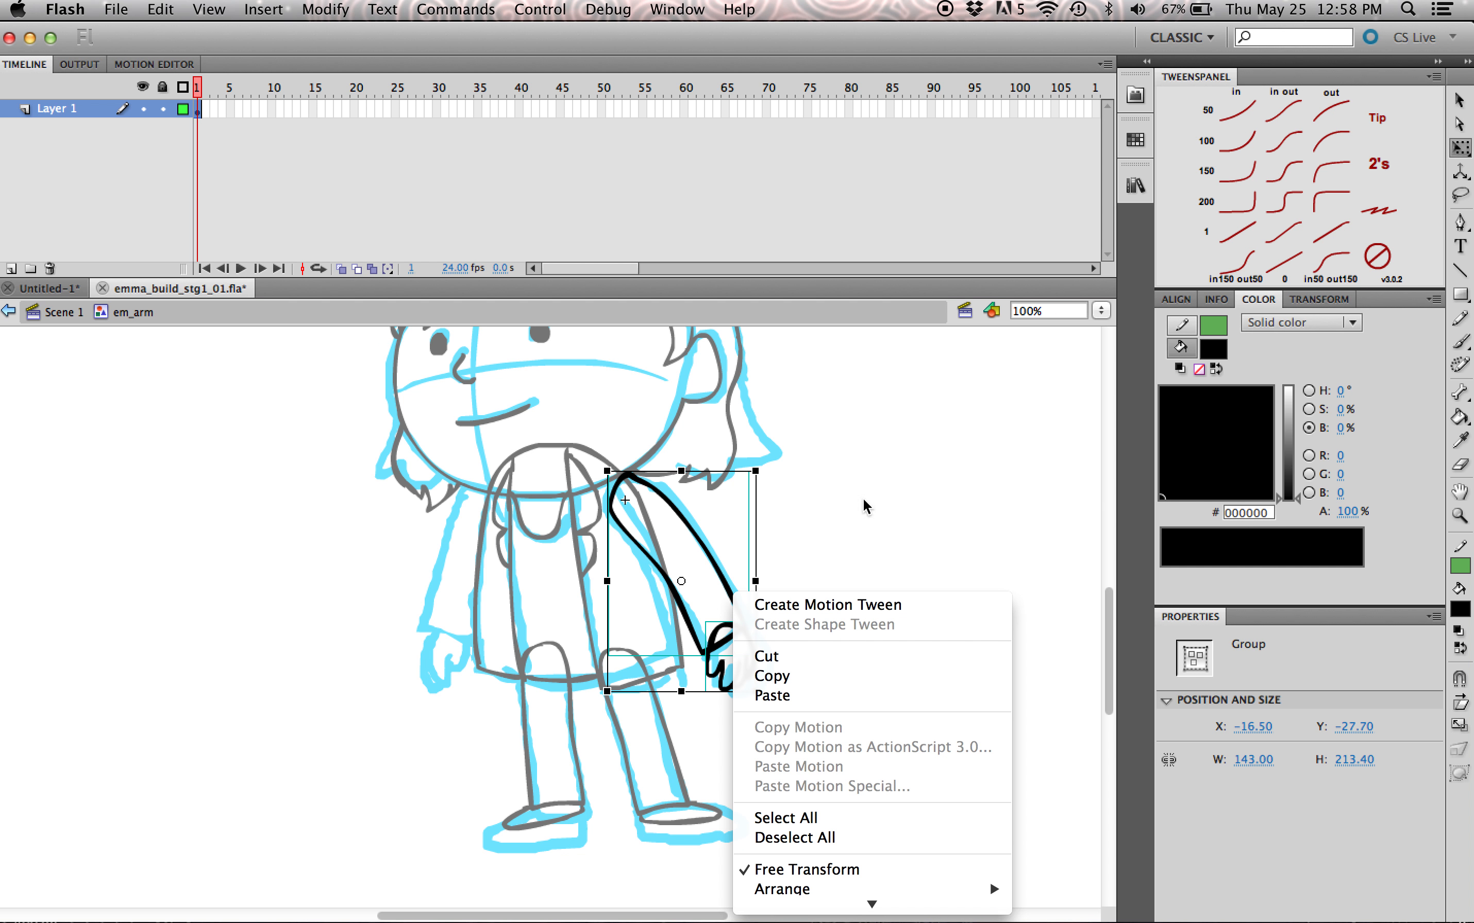
{"action": "left_click", "coordinate": [1114, 664]}
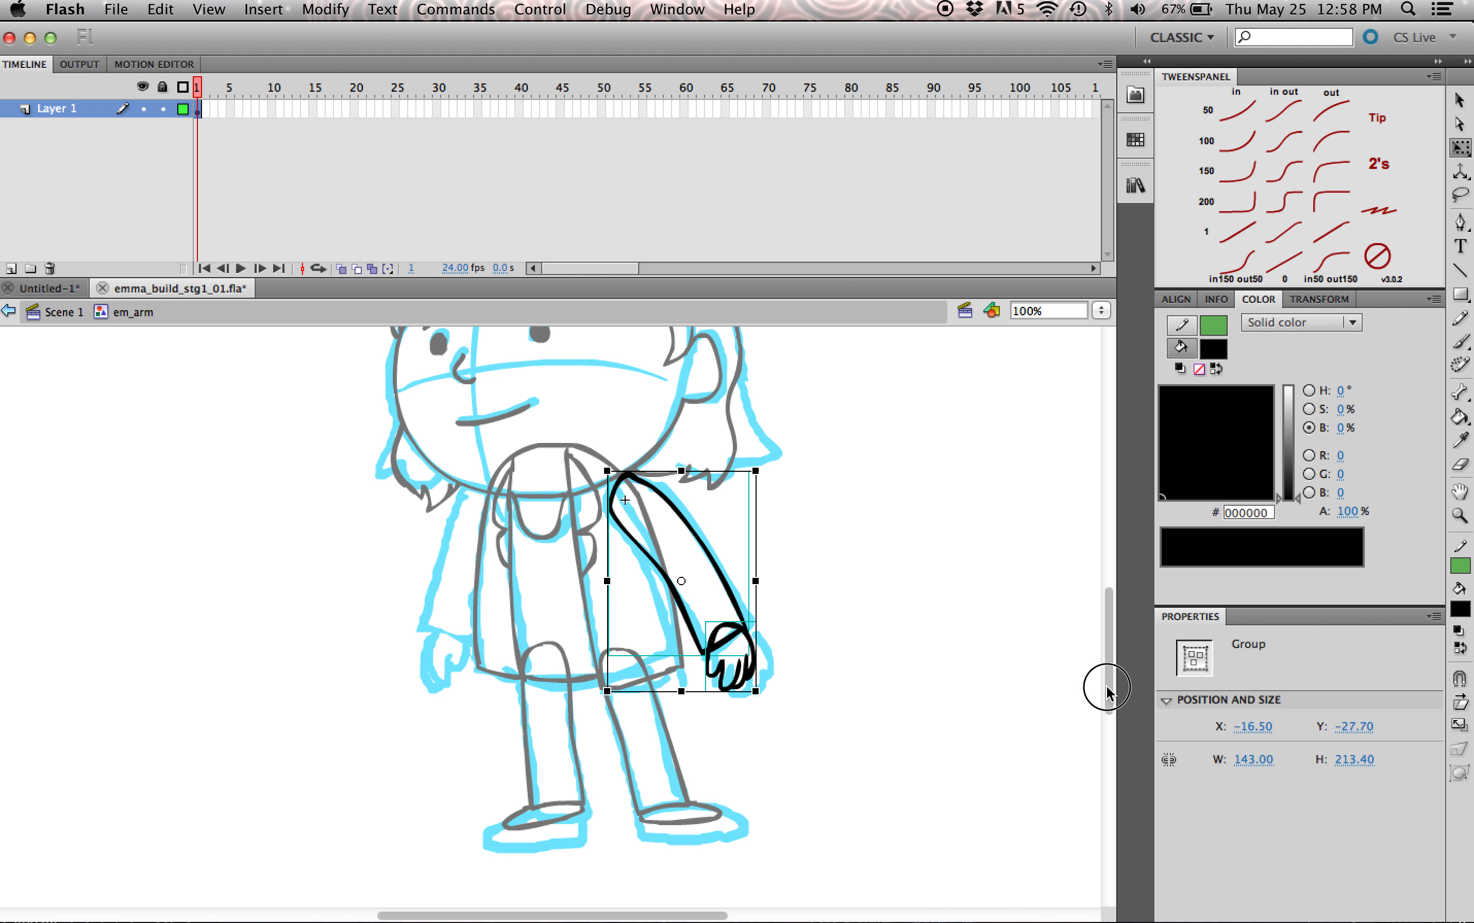
{"action": "right_click", "coordinate": [746, 638]}
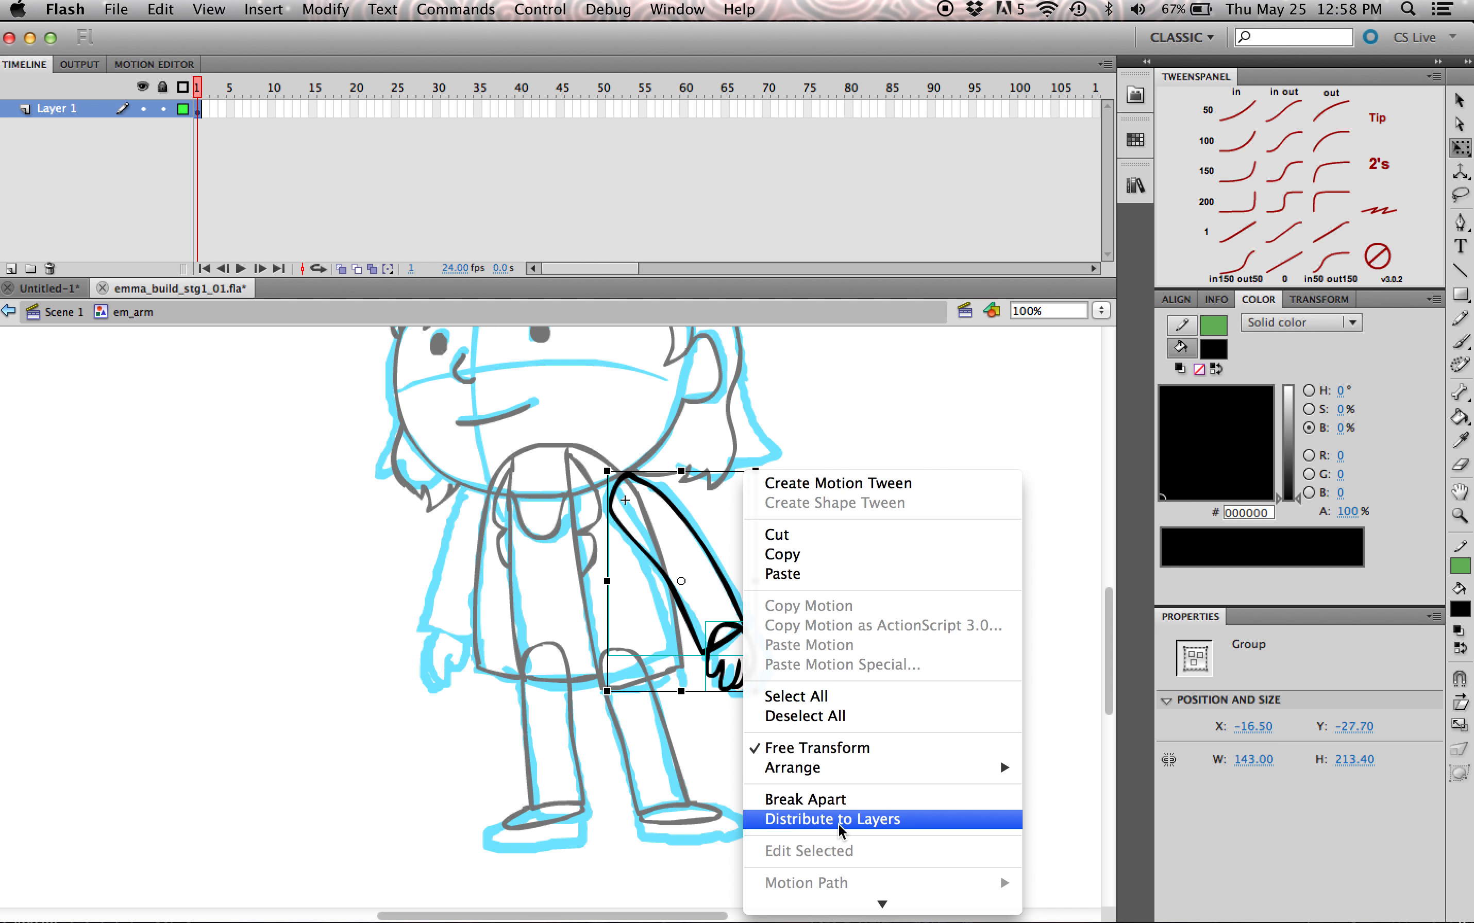
{"action": "left_click", "coordinate": [840, 820]}
{"action": "left_click", "coordinate": [767, 672]}
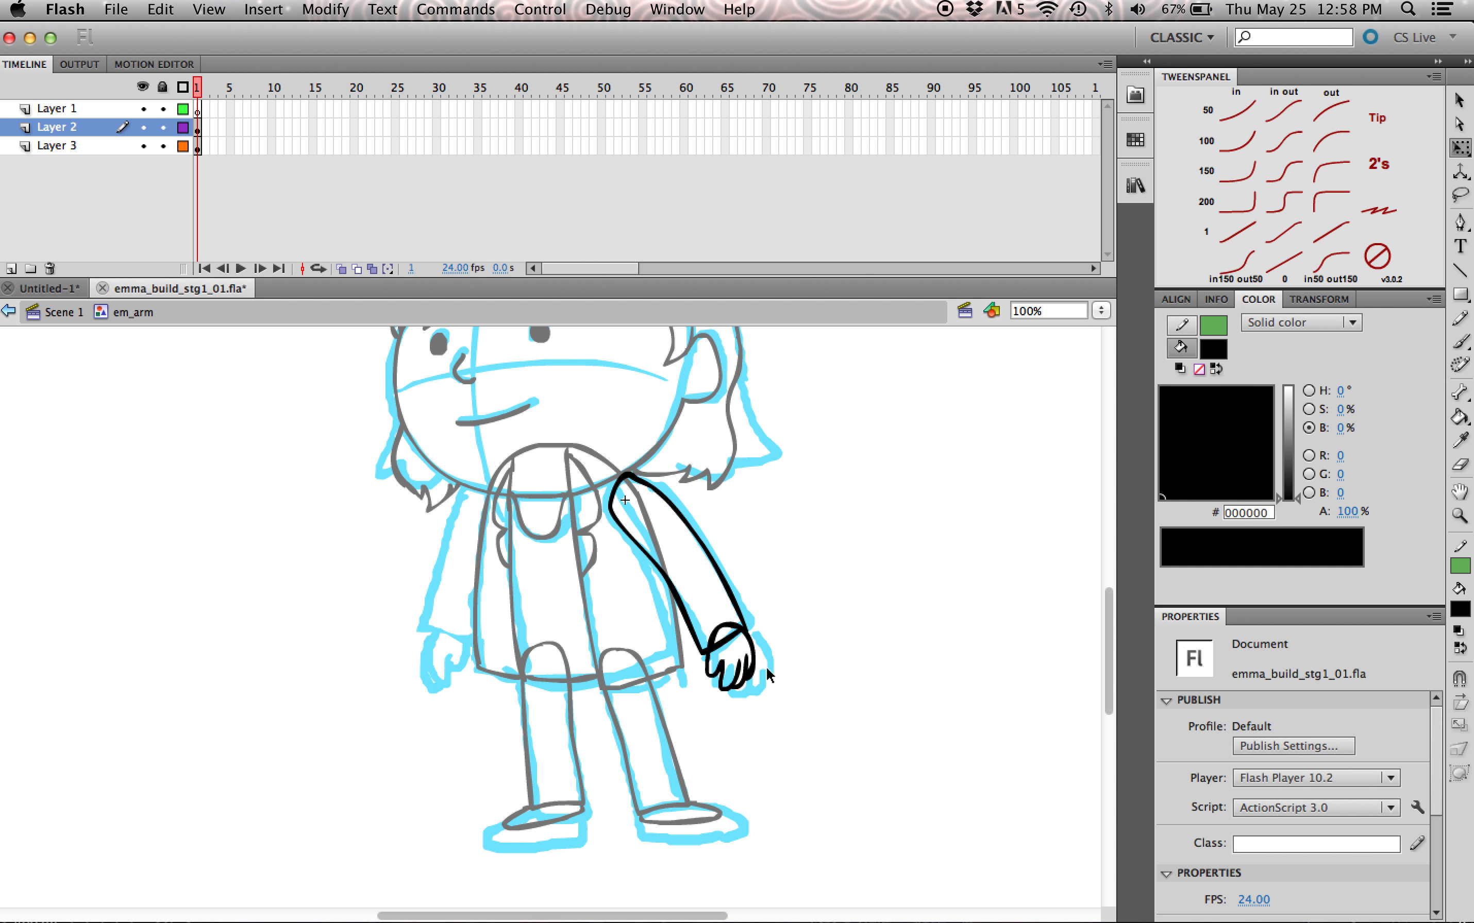
Step: Convert the hand group to a graphic symbol named em_hand
{"action": "left_click", "coordinate": [753, 672]}
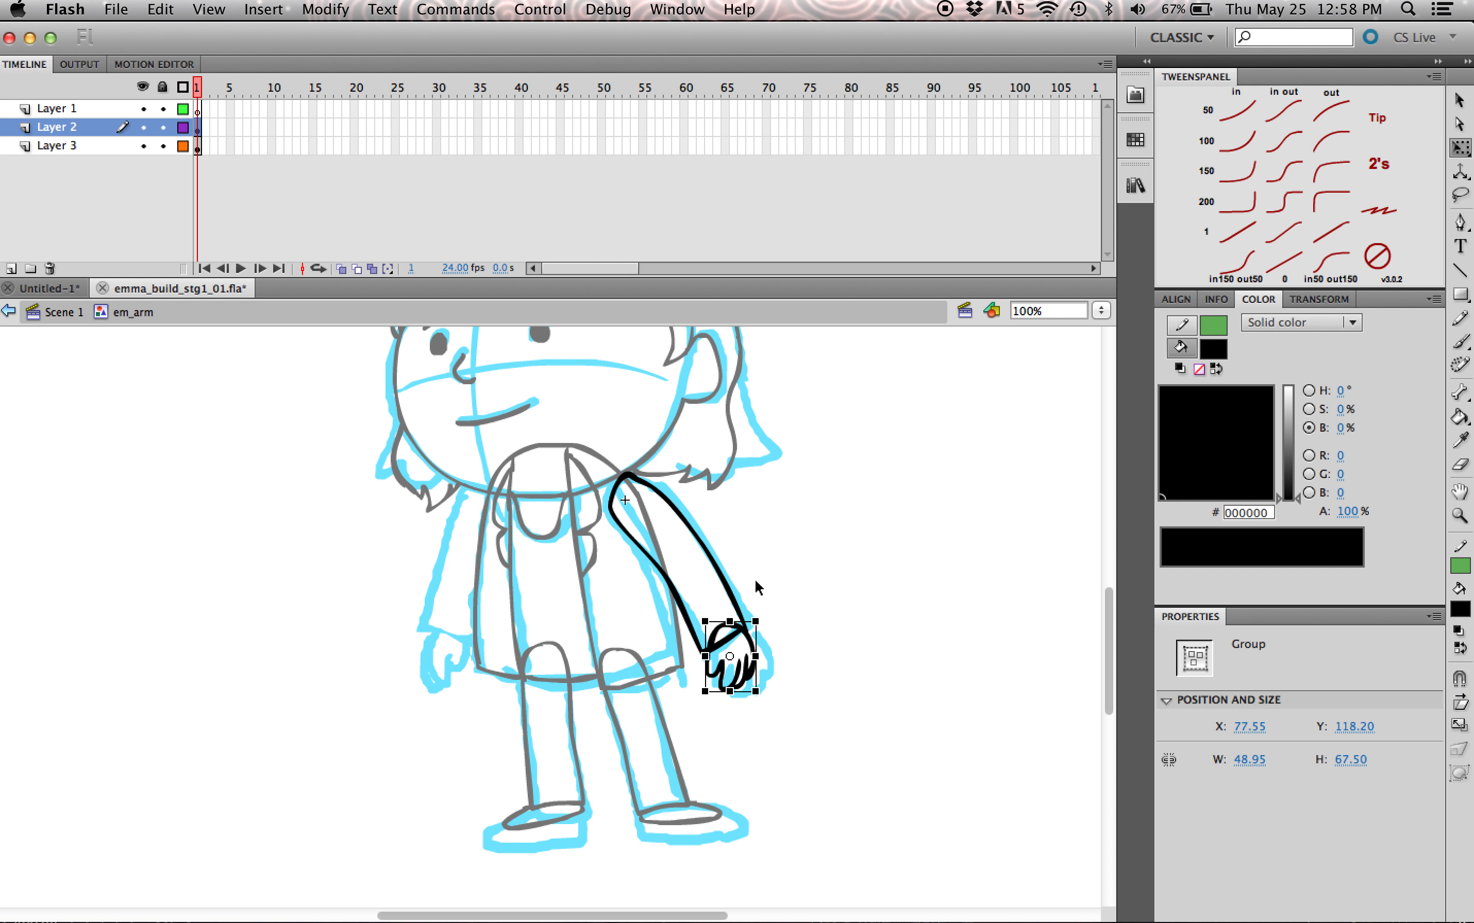
{"action": "key", "text": "F8"}
{"action": "type", "text": "e"}
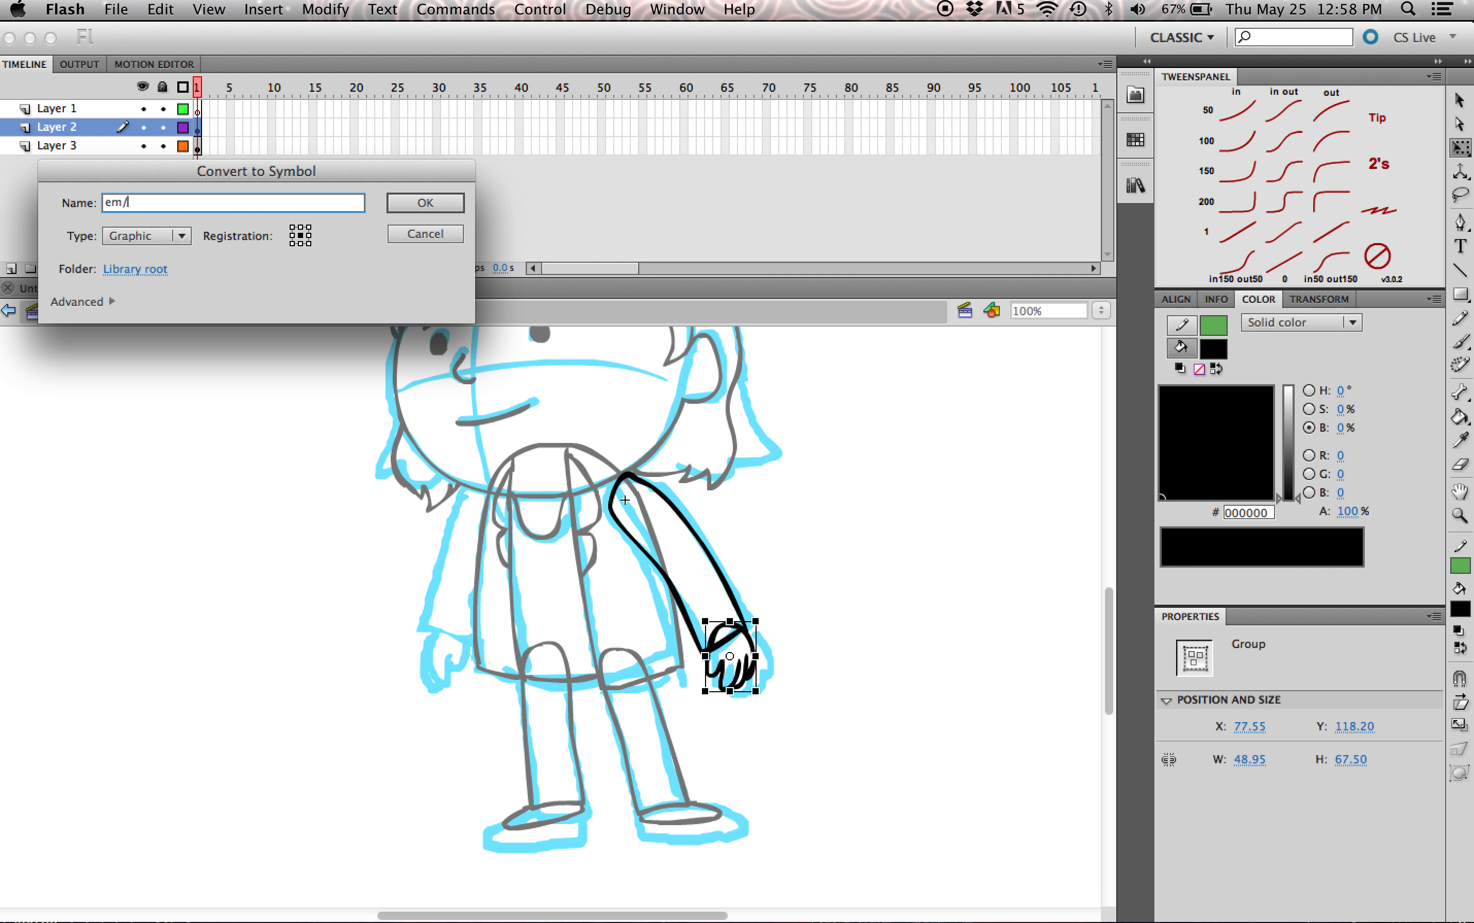
{"action": "type", "text": "m_hand"}
{"action": "key", "text": "Return"}
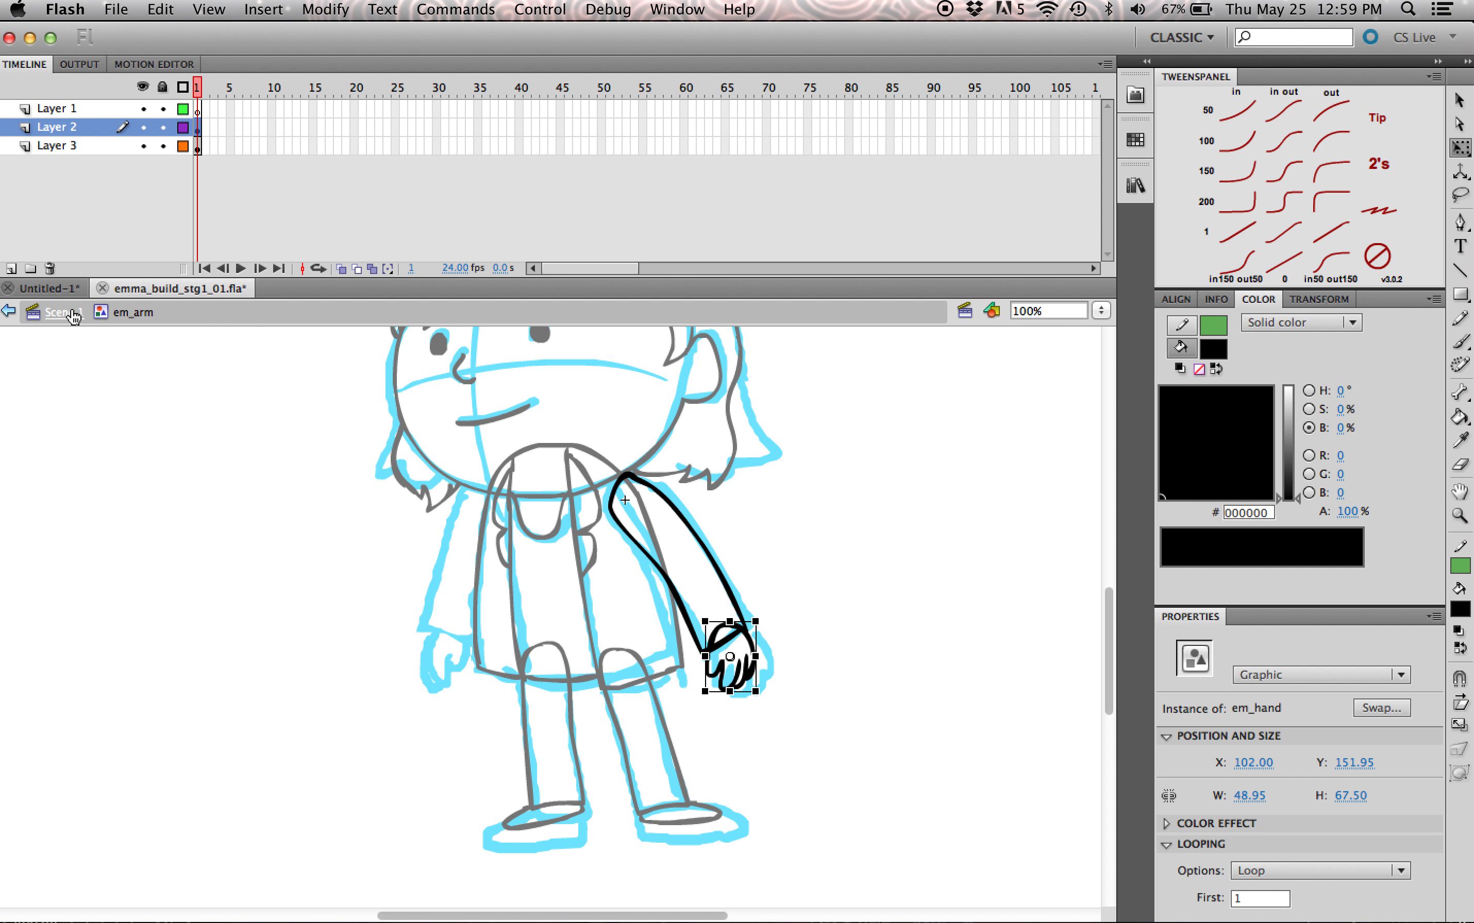
Step: Return from em_arm to Scene 1 and duplicate the arm layer
{"action": "left_click", "coordinate": [815, 656]}
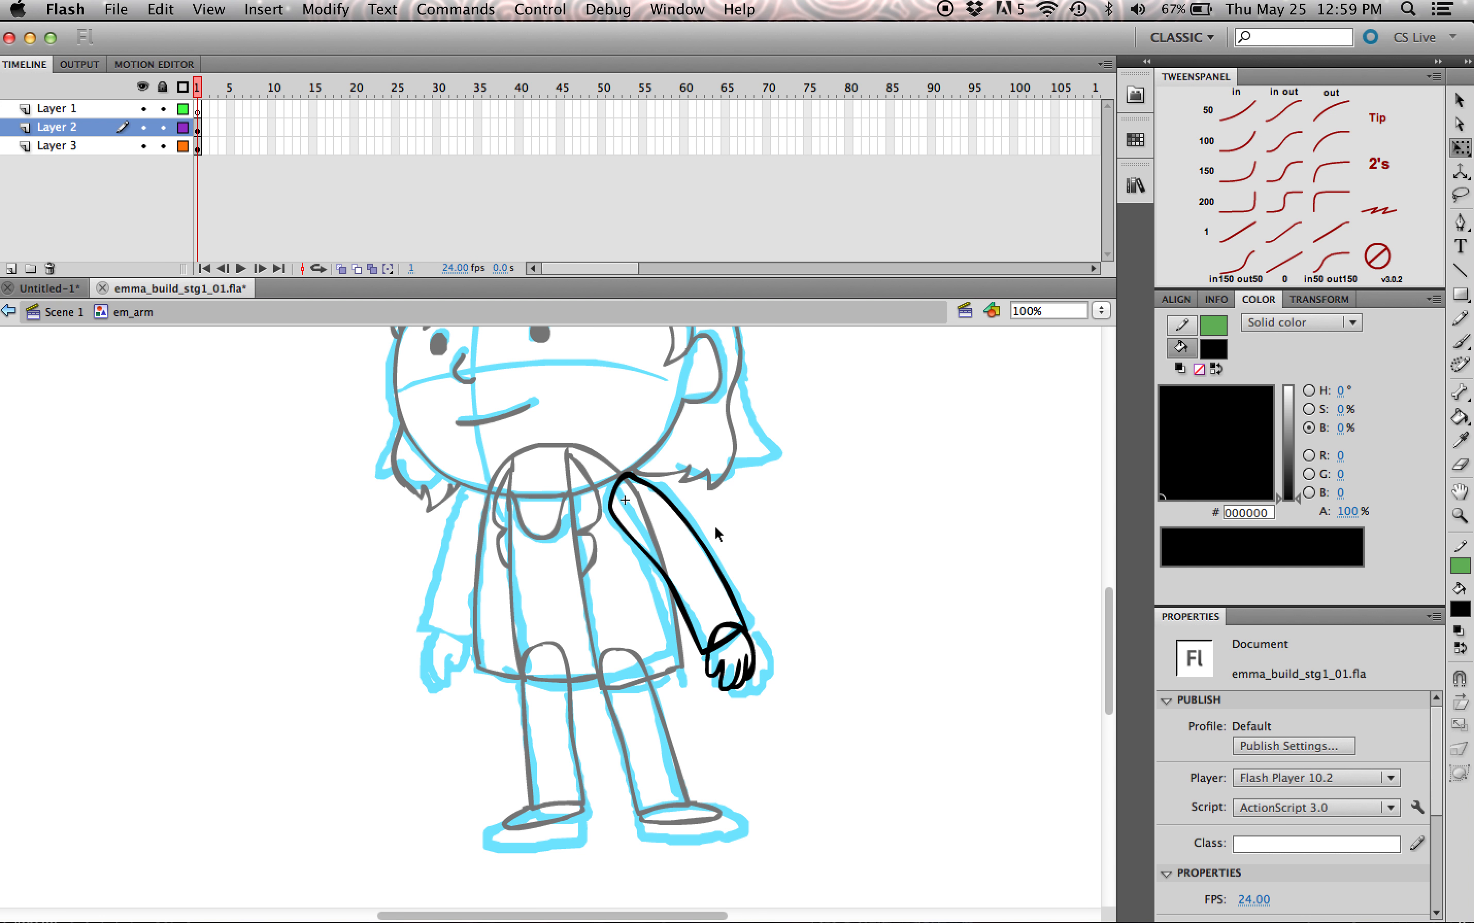
{"action": "left_click", "coordinate": [59, 313]}
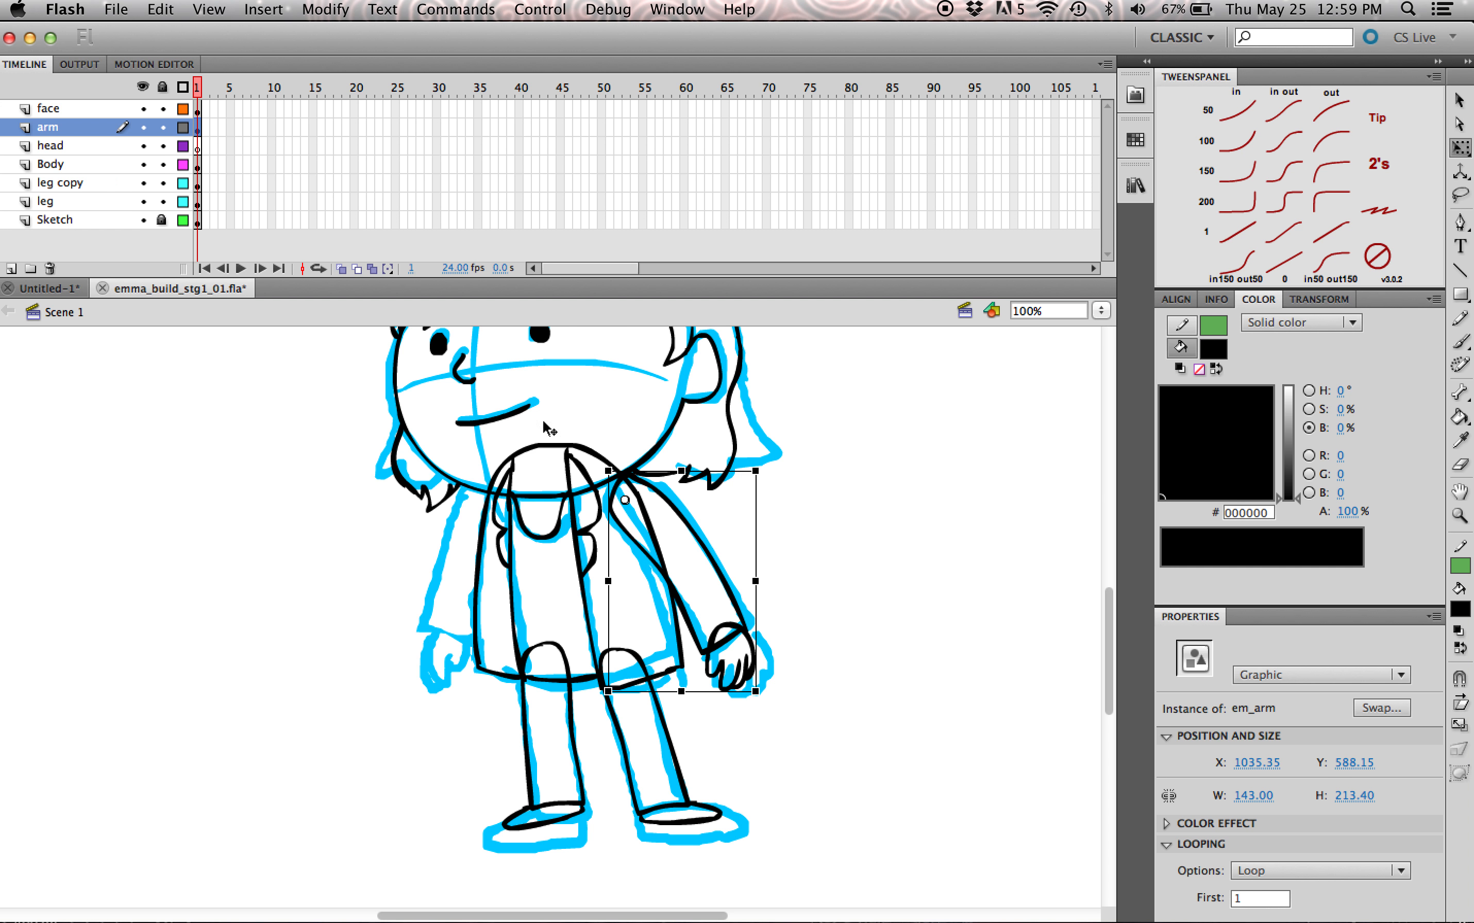
{"action": "right_click", "coordinate": [64, 129]}
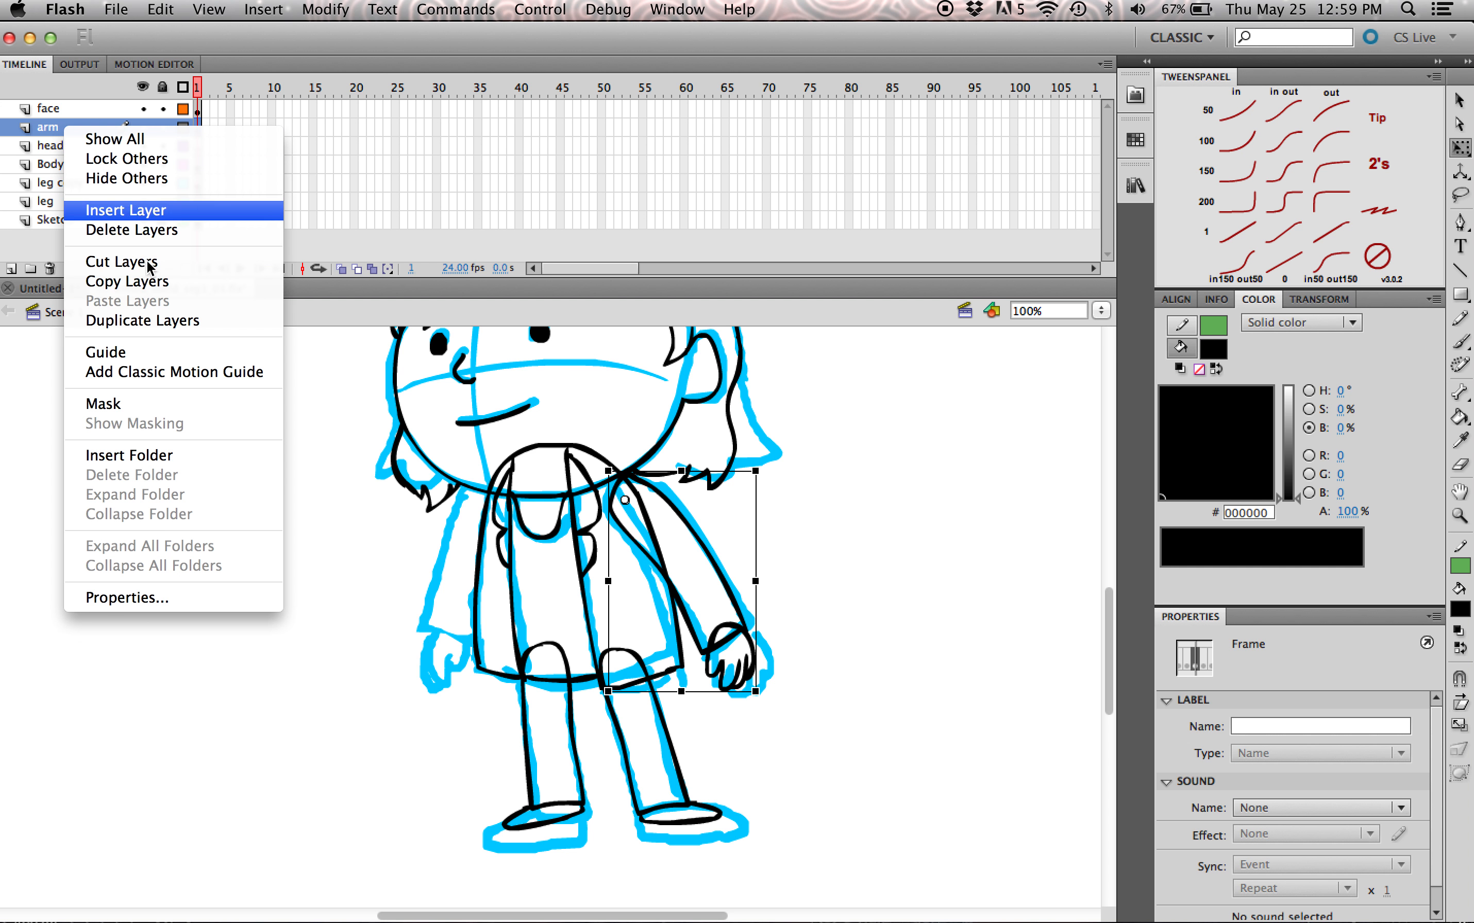
{"action": "left_click", "coordinate": [164, 323]}
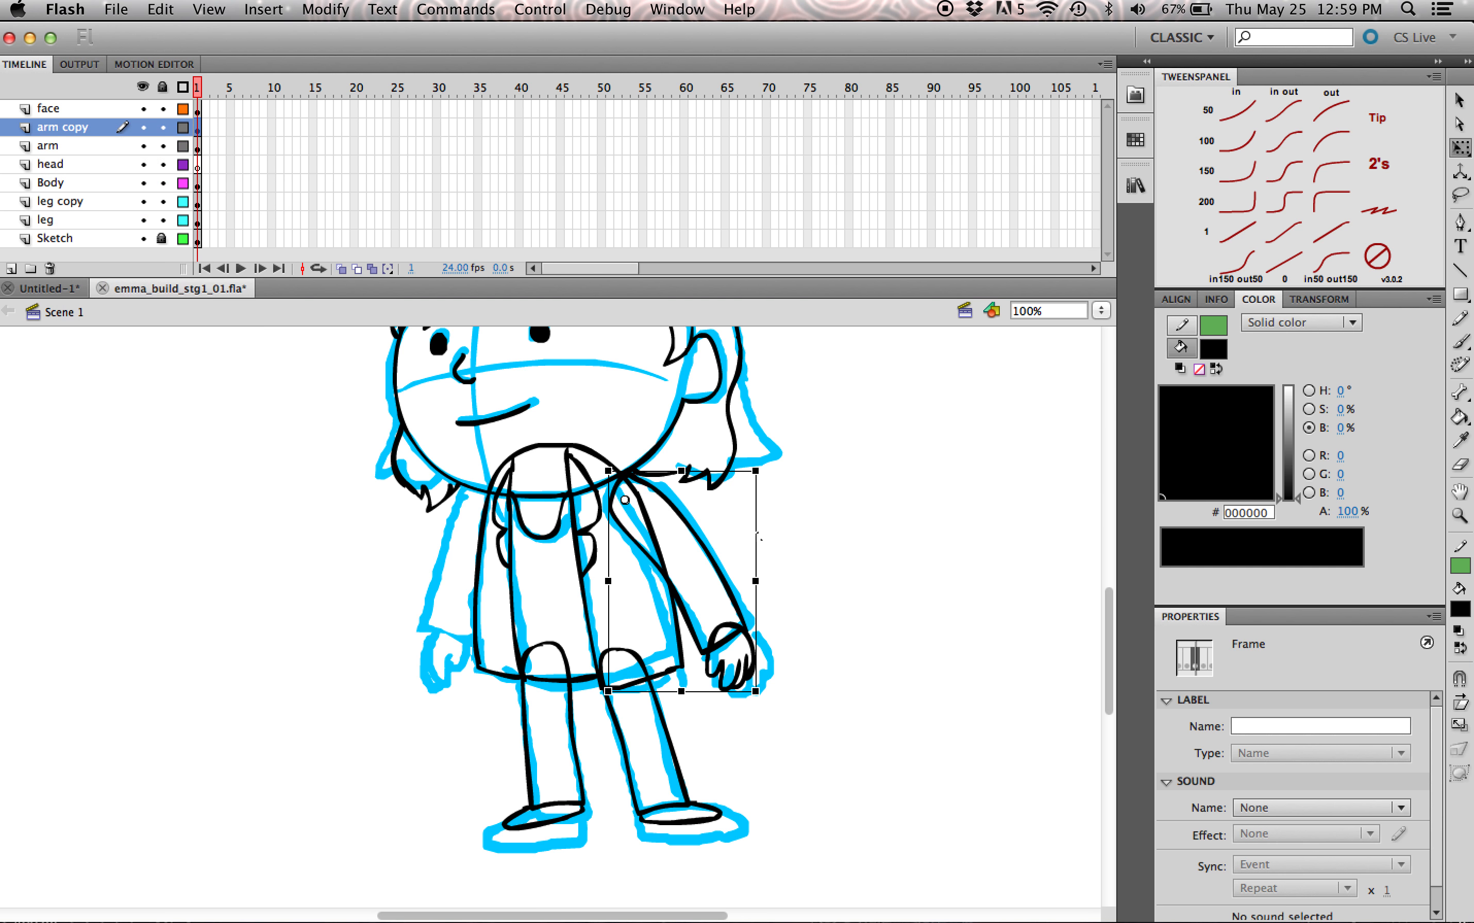
{"action": "key", "text": "super+v"}
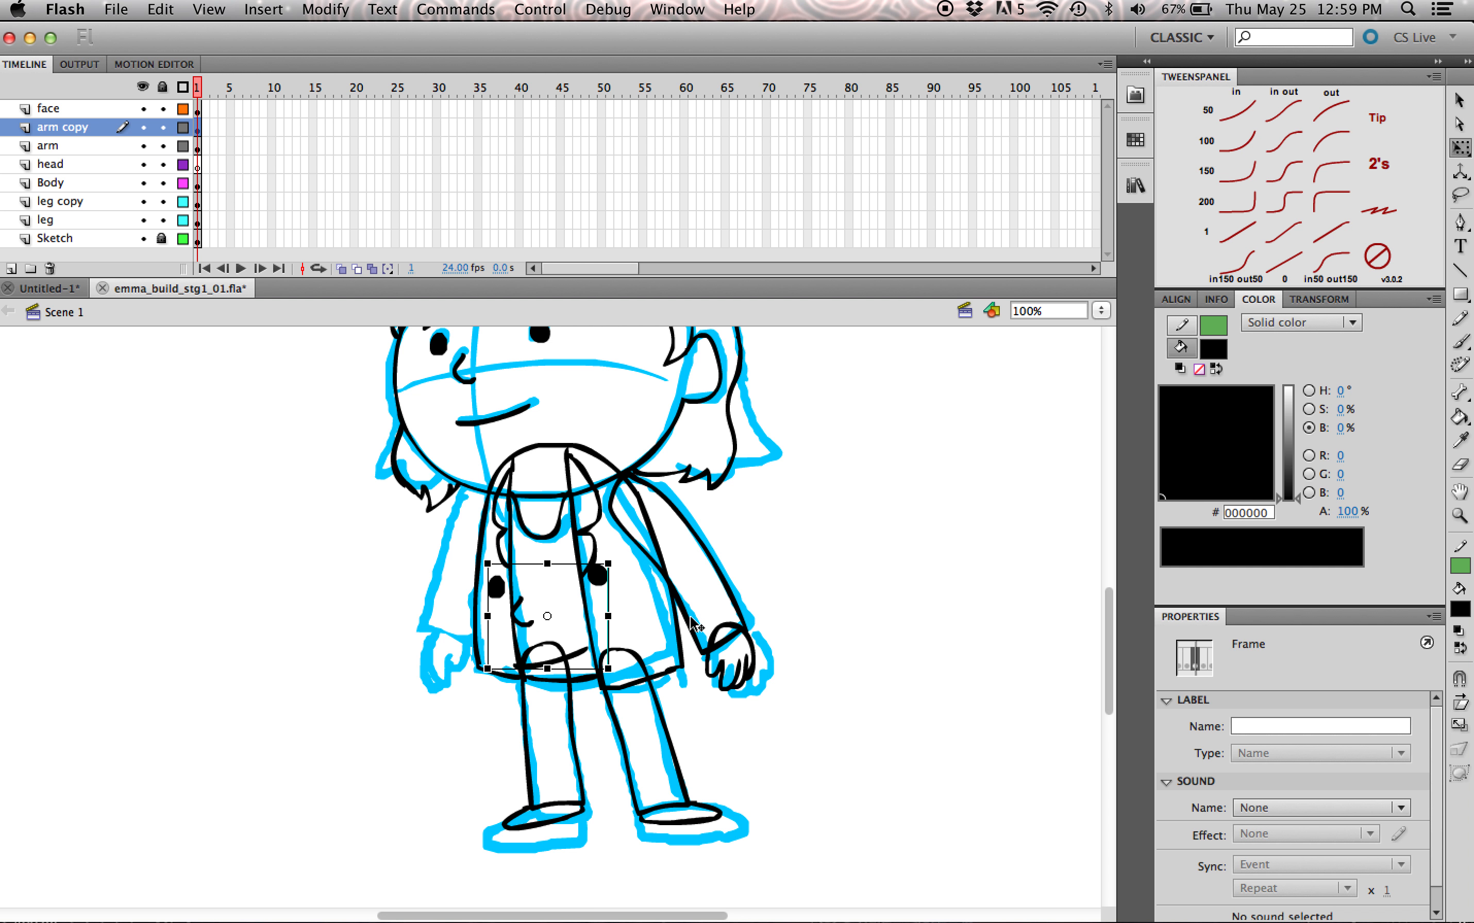
{"action": "key", "text": "super+z"}
{"action": "key", "text": "super+c"}
Step: Flip the duplicated arm instance horizontally and move it to the opposite shoulder of the body
{"action": "left_click", "coordinate": [325, 9]}
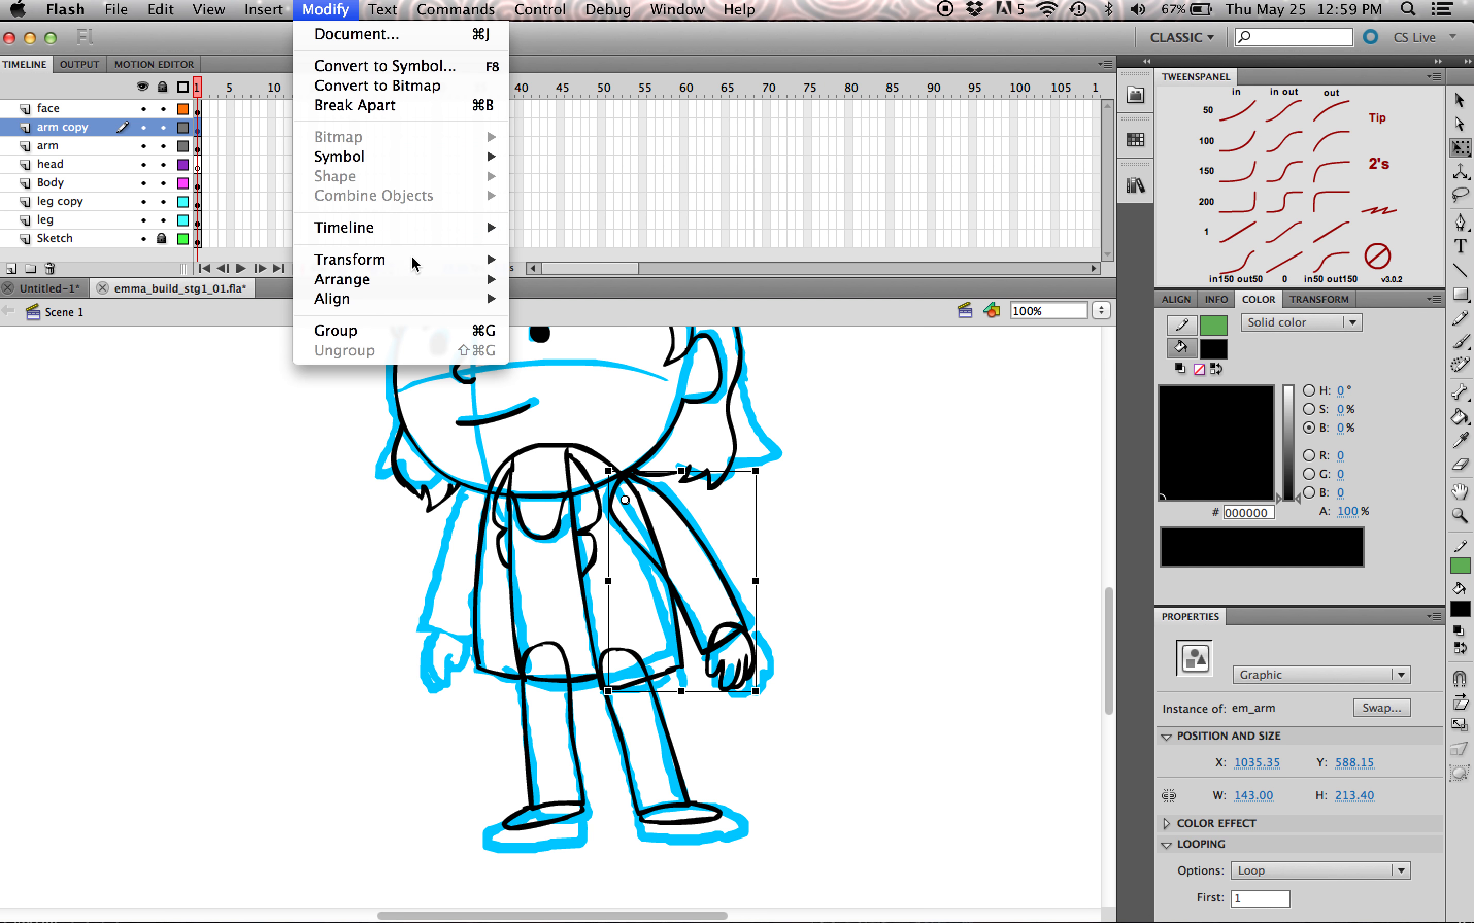
{"action": "mouse_move", "coordinate": [428, 259]}
{"action": "left_click", "coordinate": [633, 463]}
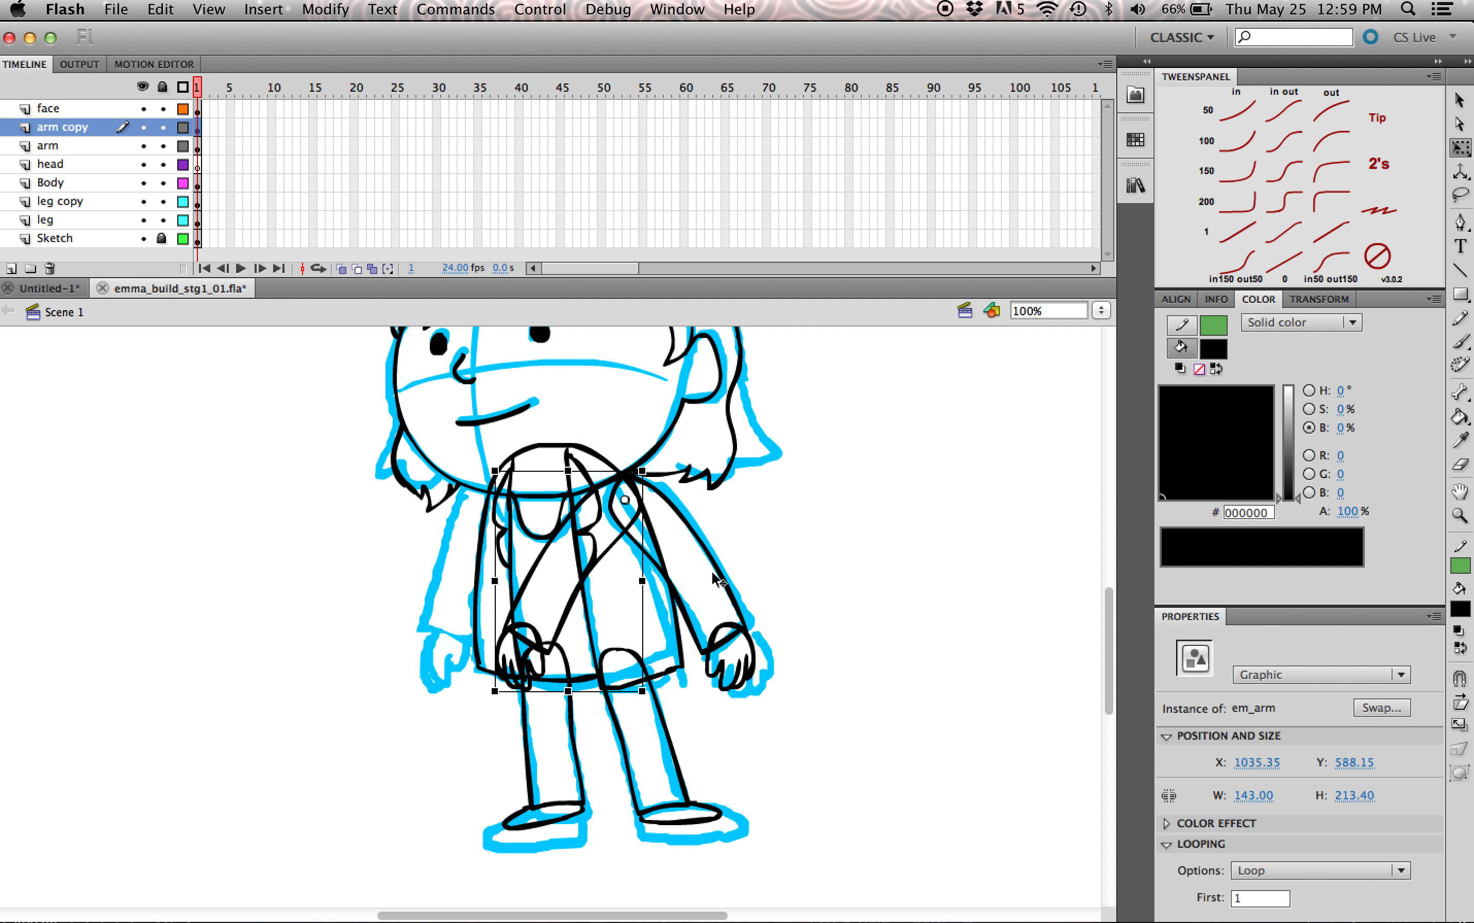
{"action": "left_click_drag", "start_coordinate": [595, 555], "coordinate": [478, 548]}
Step: Place the arm copy layer directly below the Body layer and rotate the mirrored arm inward to match the blue sketch
{"action": "left_click_drag", "start_coordinate": [73, 128], "coordinate": [52, 195]}
{"action": "left_click", "coordinate": [744, 596]}
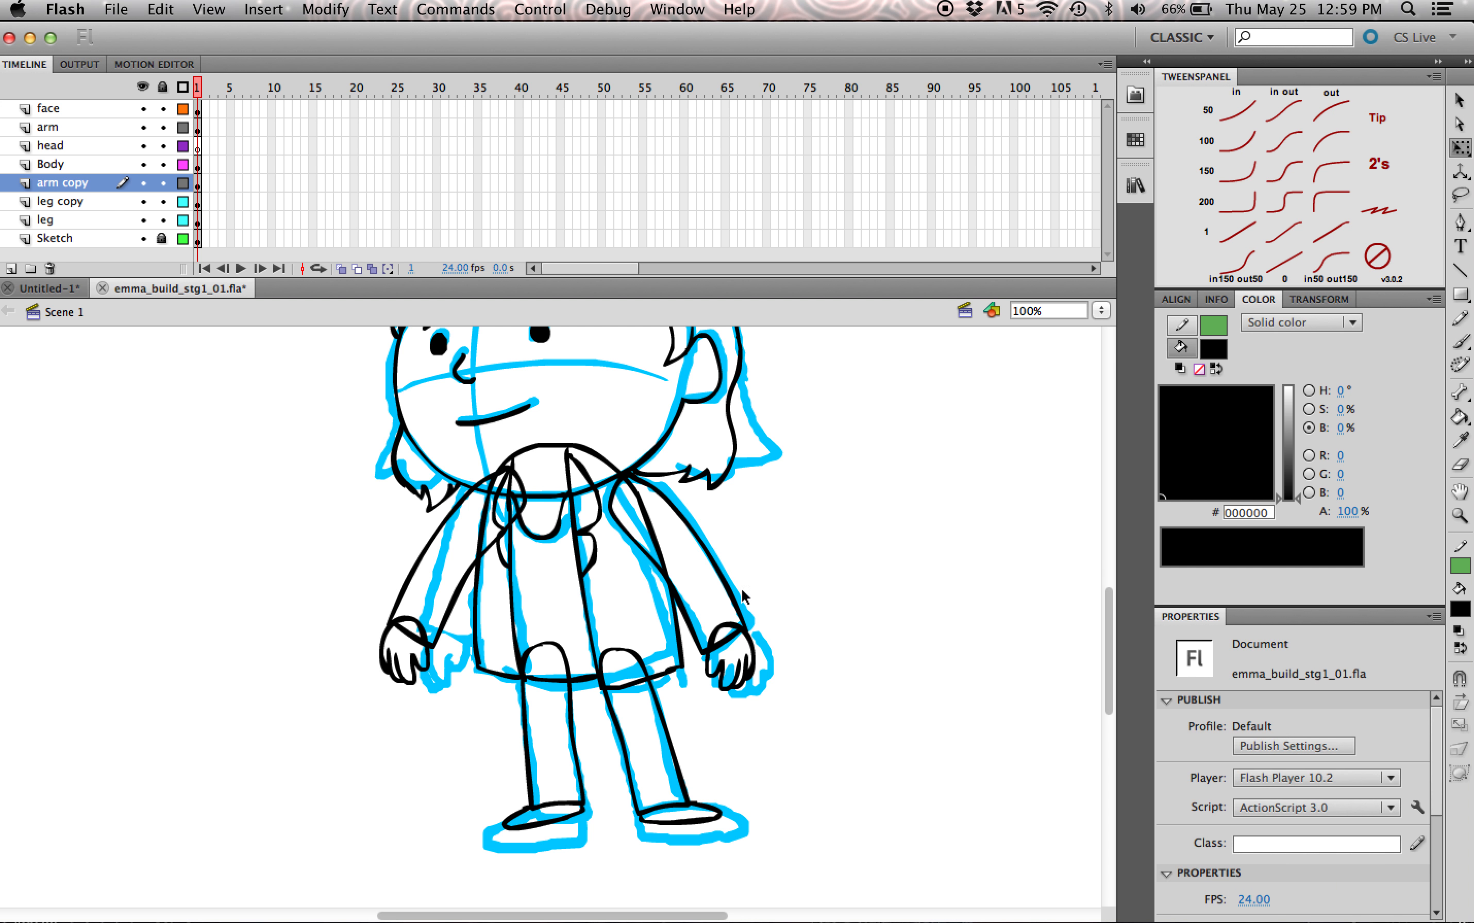
{"action": "left_click", "coordinate": [433, 635]}
{"action": "left_click_drag", "start_coordinate": [386, 702], "coordinate": [407, 724]}
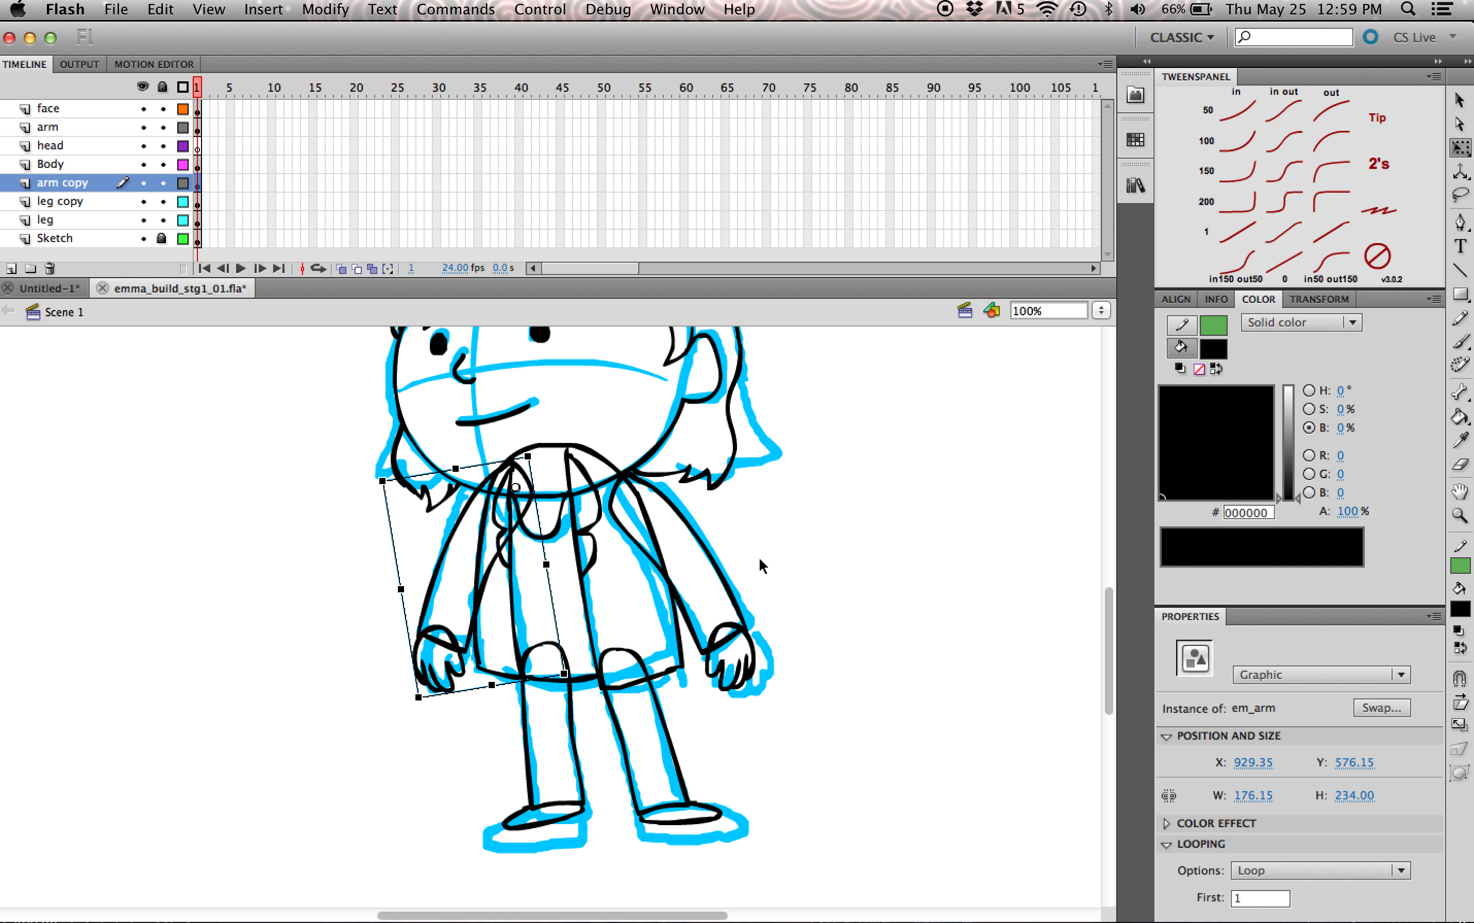
{"action": "mouse_move", "coordinate": [1108, 641]}
{"action": "left_mouse_down"}
{"action": "mouse_move", "coordinate": [1109, 595]}
{"action": "mouse_move", "coordinate": [1106, 640]}
{"action": "left_mouse_up"}
{"action": "left_click", "coordinate": [795, 507]}
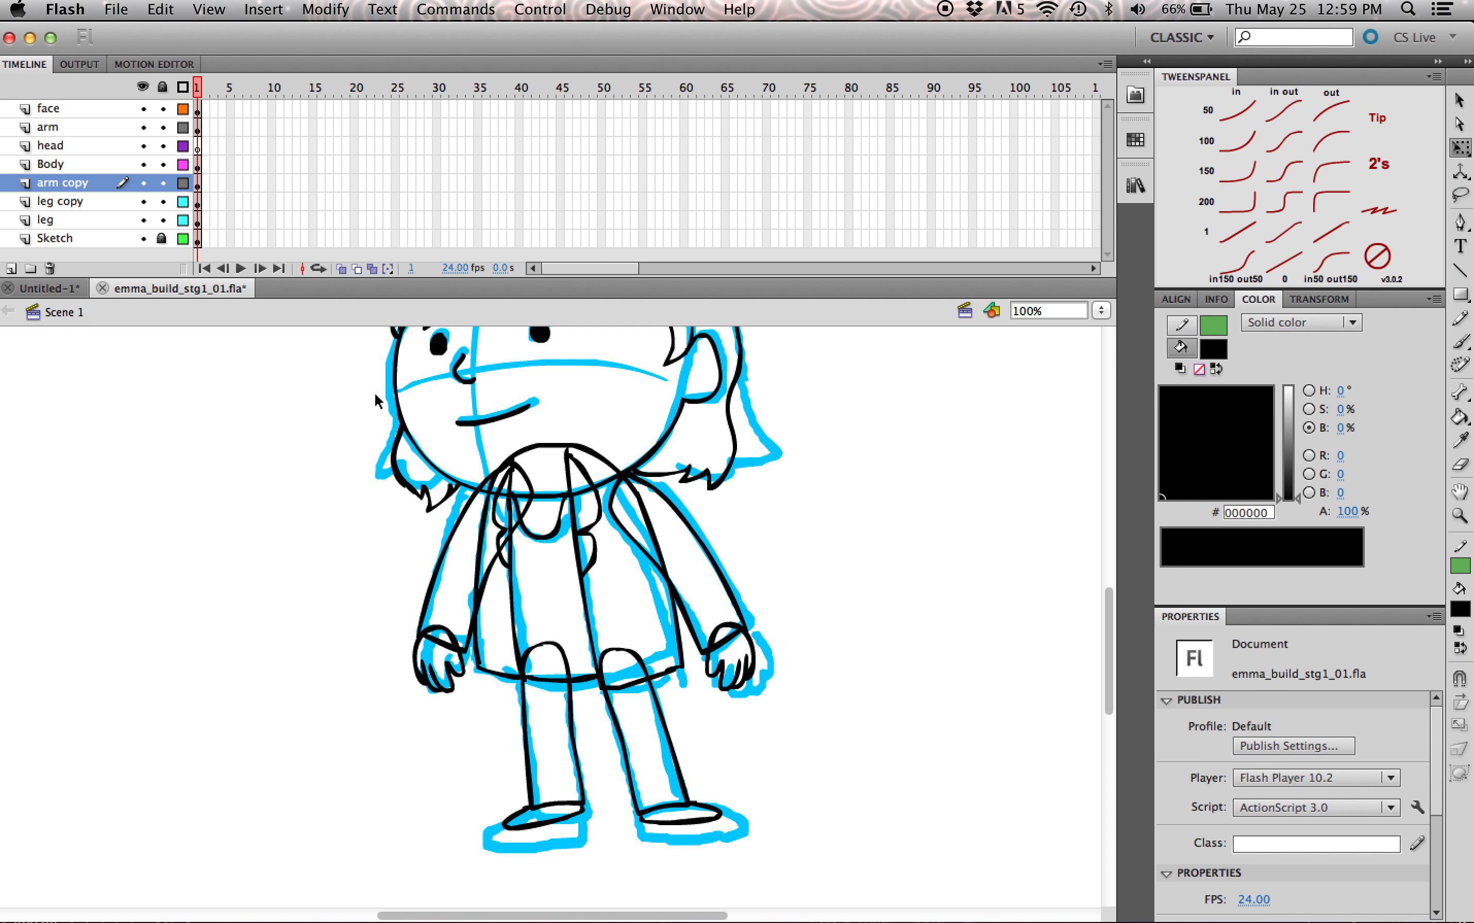
{"action": "left_click", "coordinate": [561, 884]}
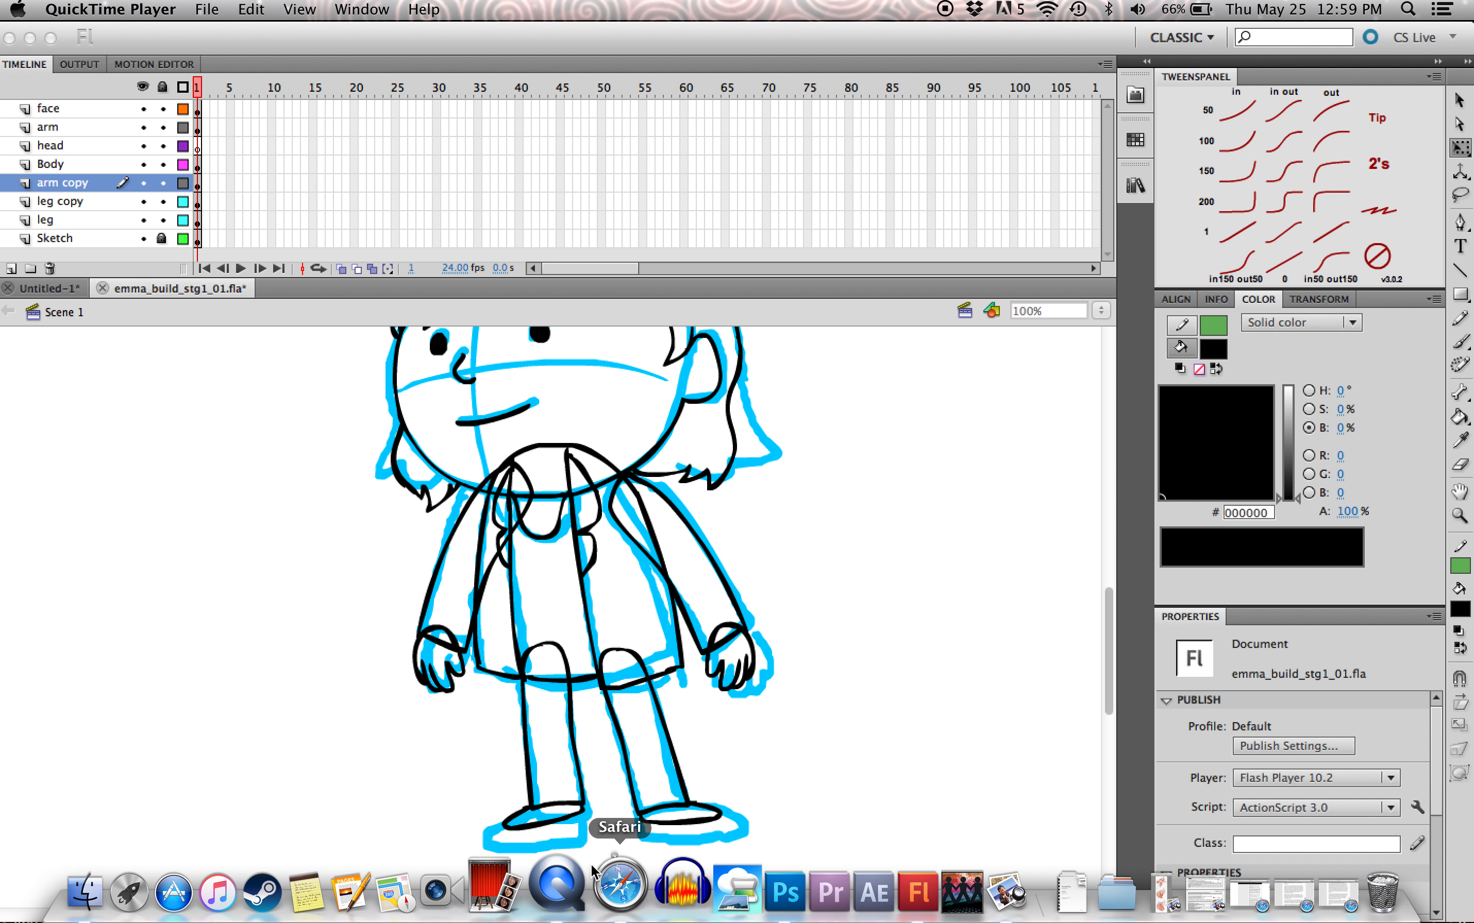
{"action": "left_click", "coordinate": [583, 888]}
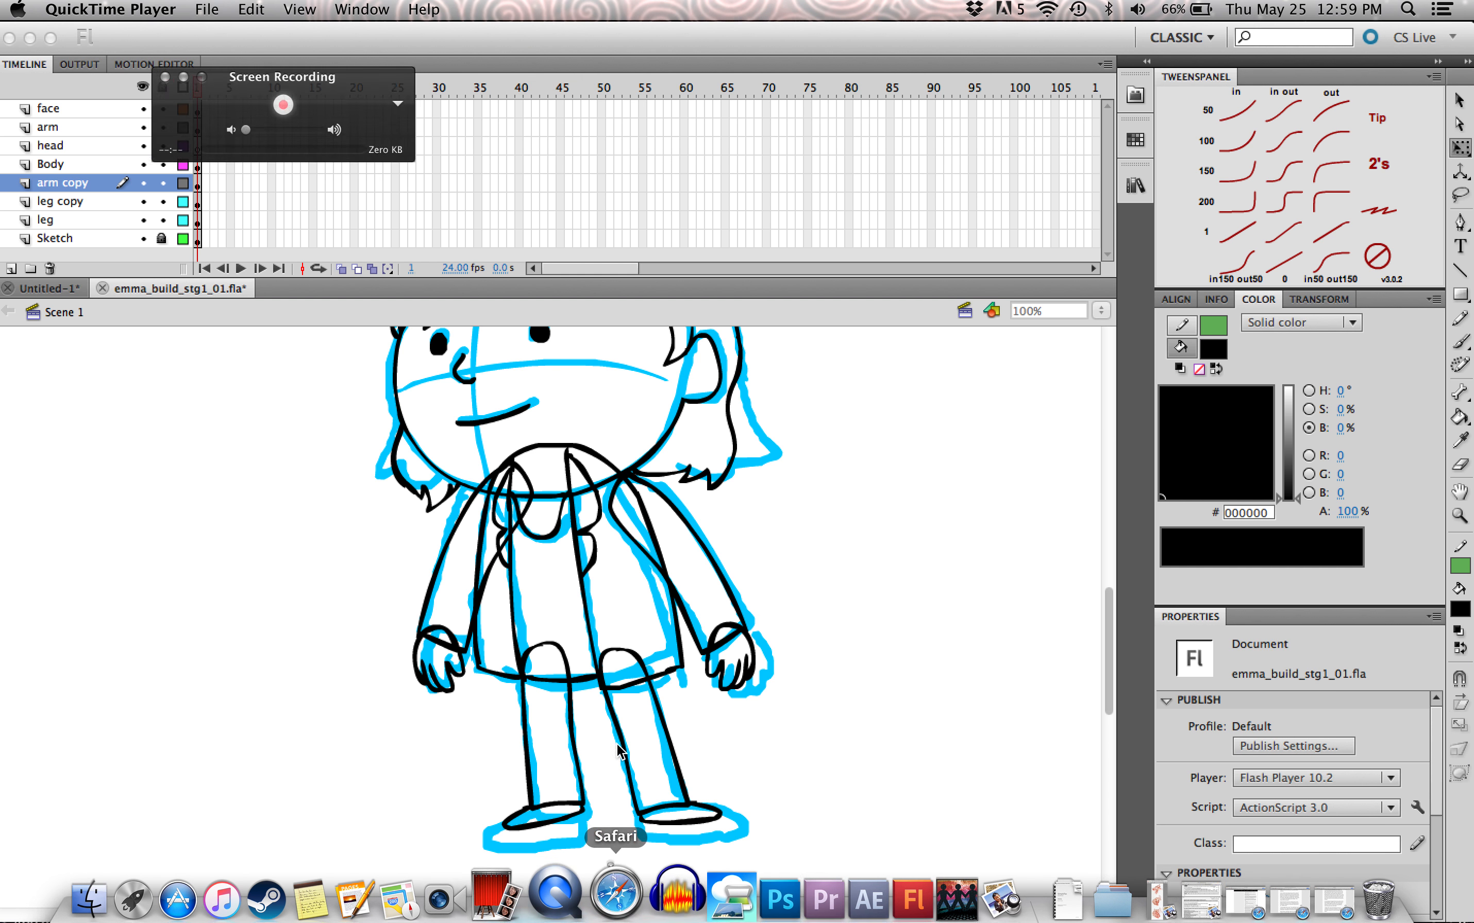